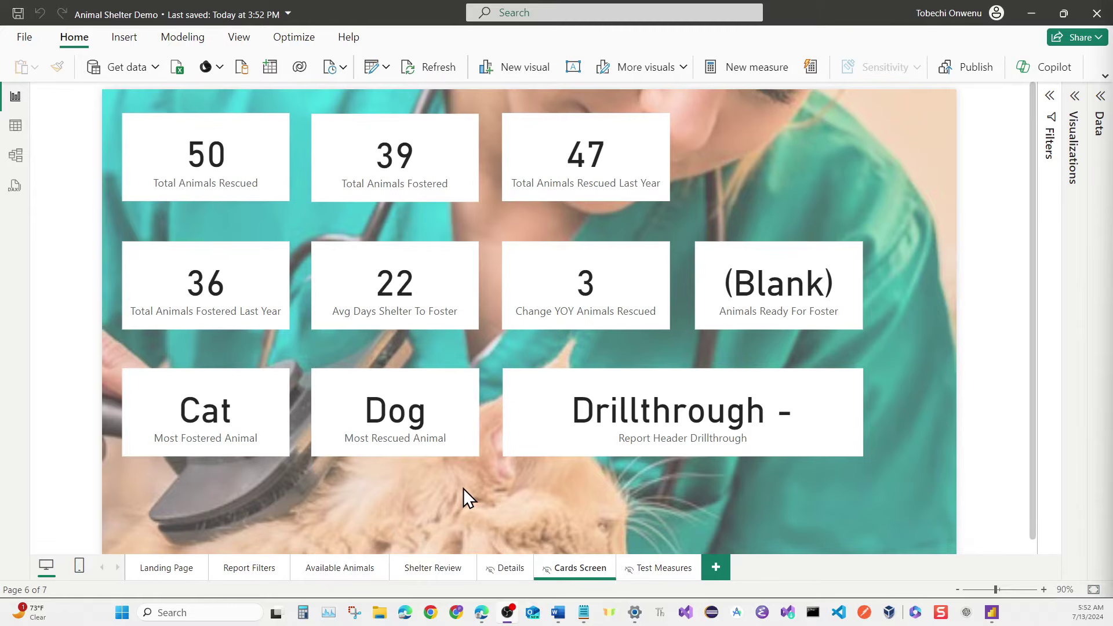
# Copy the shelter matrix visual from the Test Measures page onto the Shelter Review page.
pyautogui.click(447, 570)
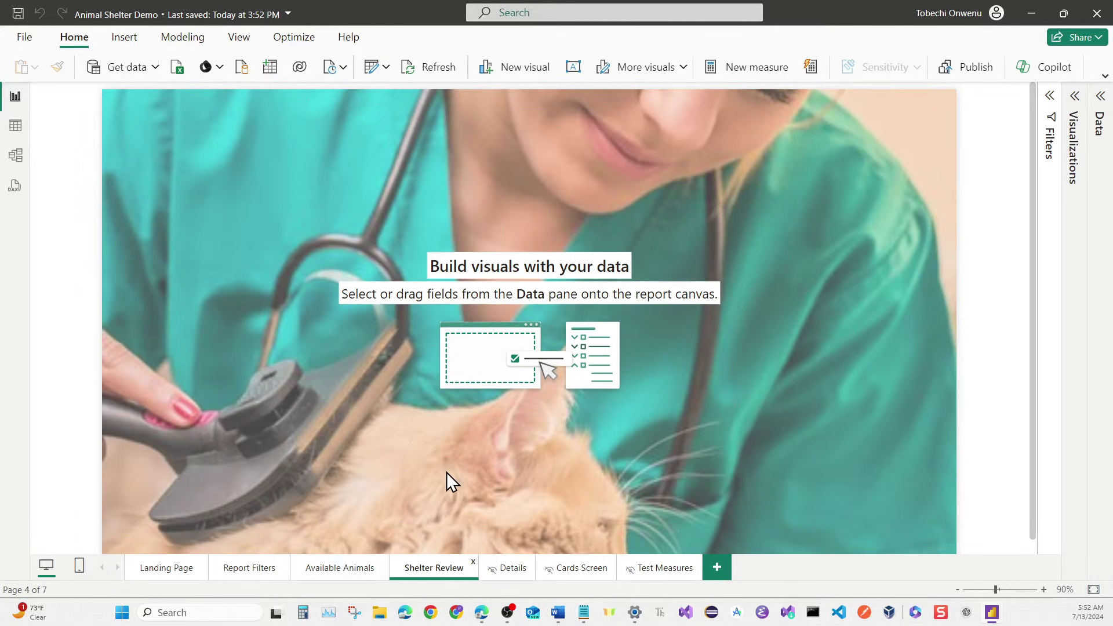
pyautogui.click(650, 565)
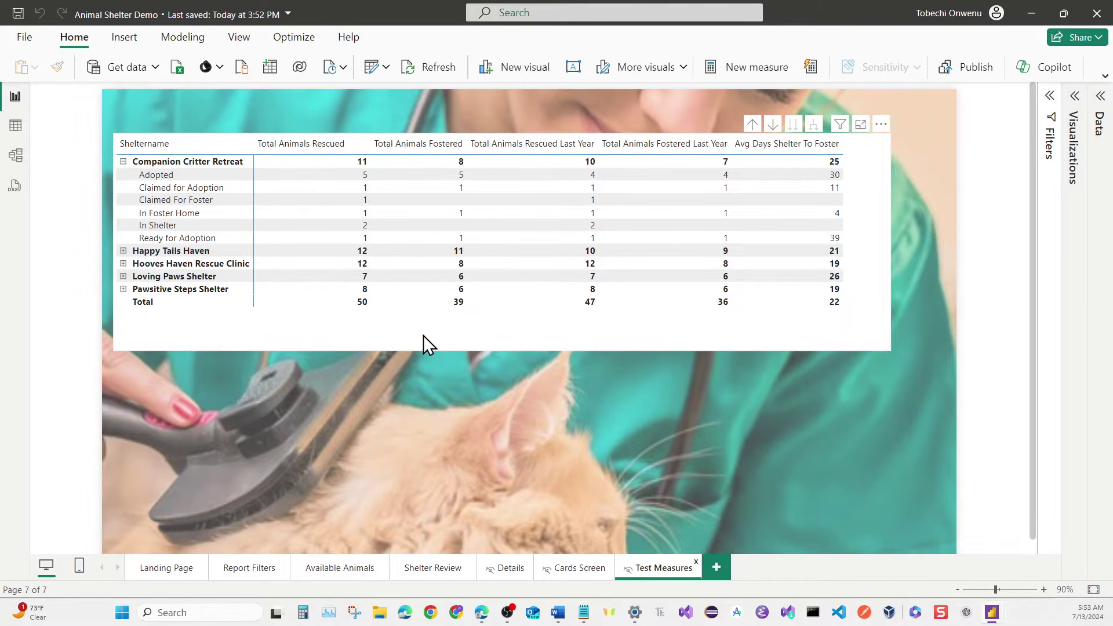
pyautogui.click(423, 335)
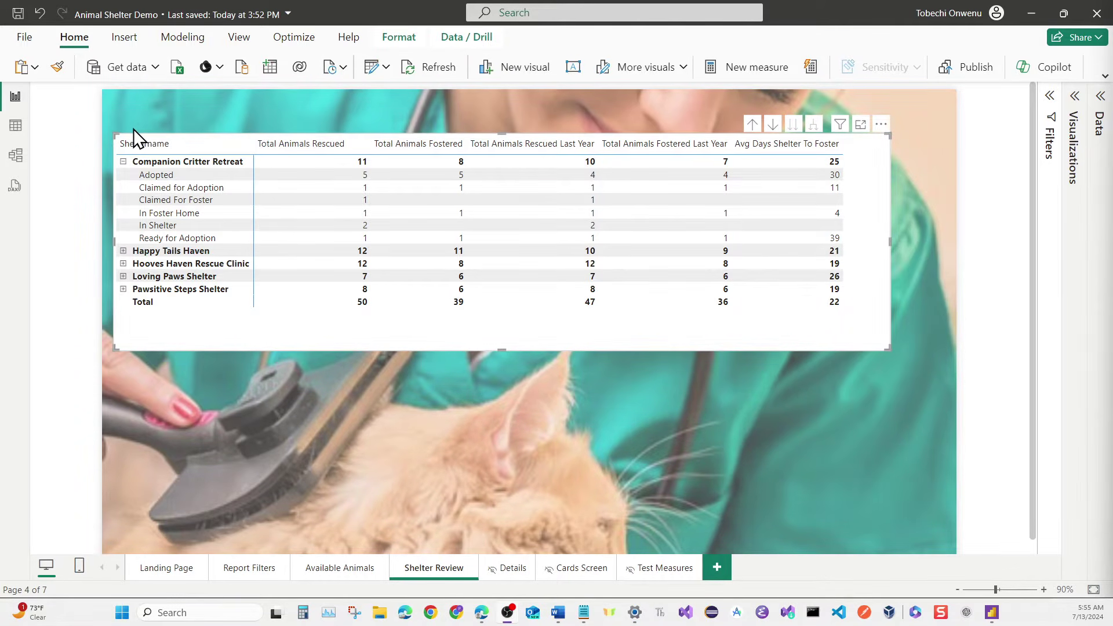
# Move the pasted matrix to the lower part of the Shelter Review page and shrink it to about 70% of its width.
pyautogui.moveTo(131, 132); pyautogui.dragTo(214, 308)
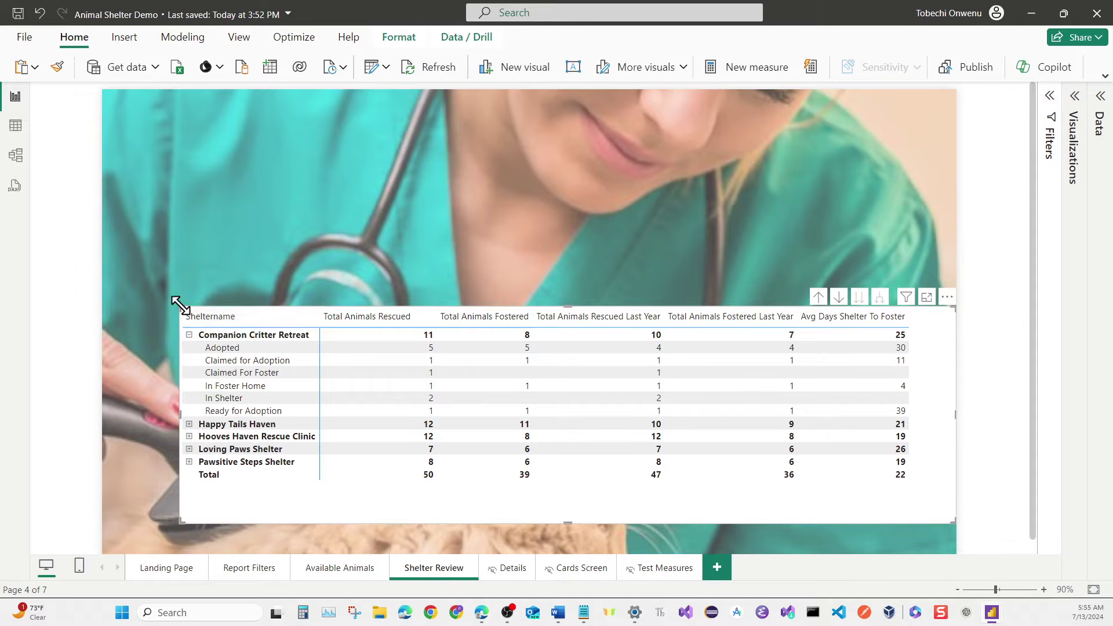
pyautogui.moveTo(179, 305); pyautogui.dragTo(404, 326)
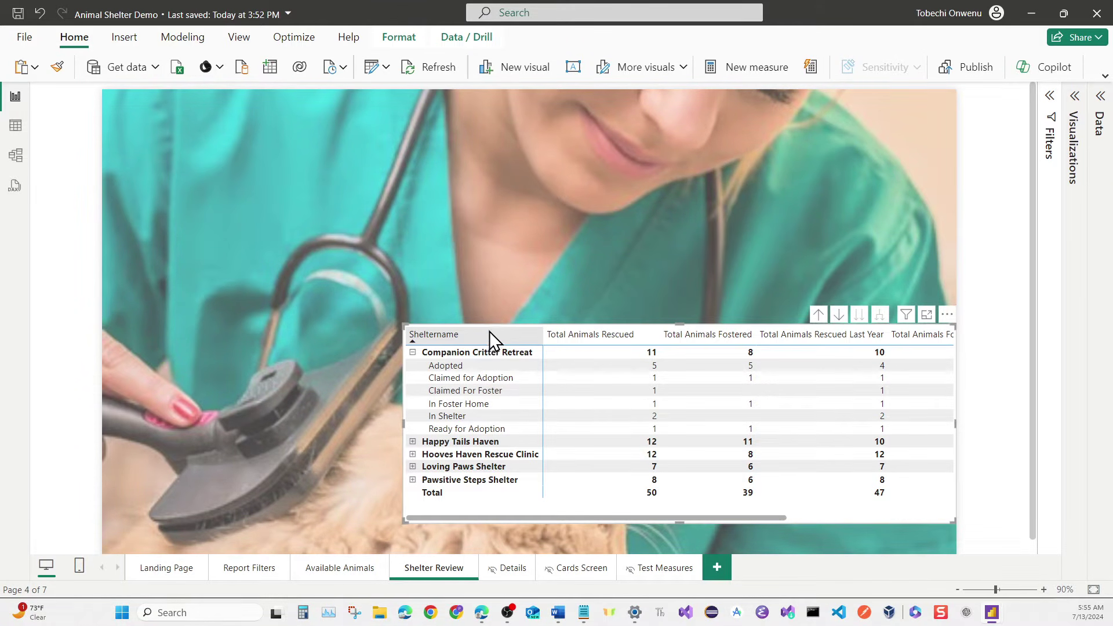
pyautogui.moveTo(544, 329); pyautogui.dragTo(381, 318)
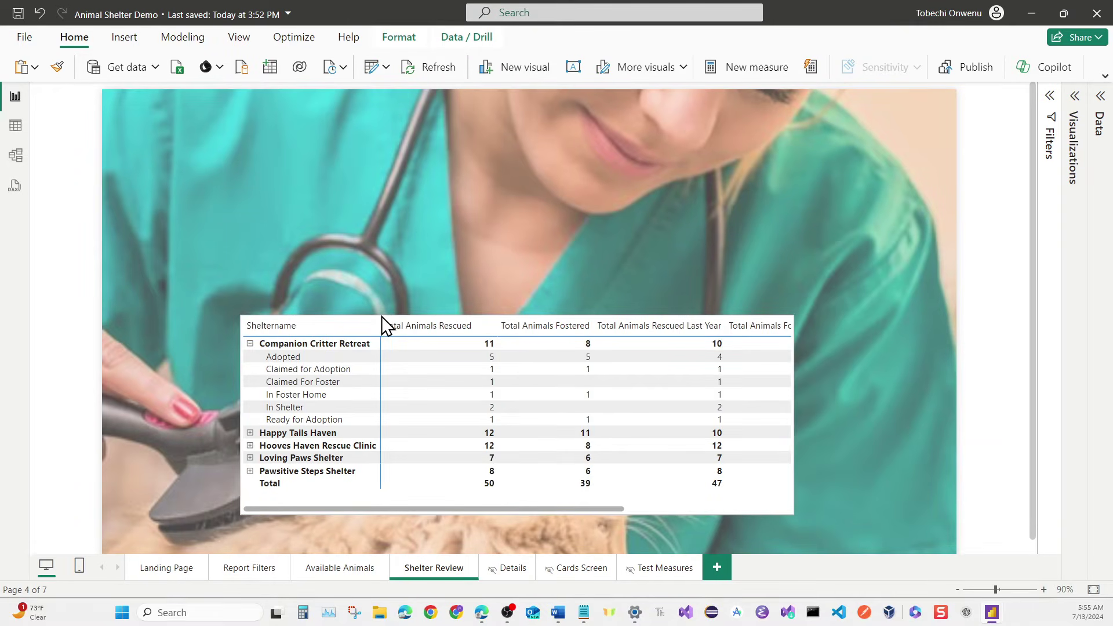
# Rename the matrix fields for this visual to Shelter Name, Shelter Status, Animals Rescued, Animals Fostered, Rescued Last Year and Fostered Last Year.
pyautogui.click(1077, 98)
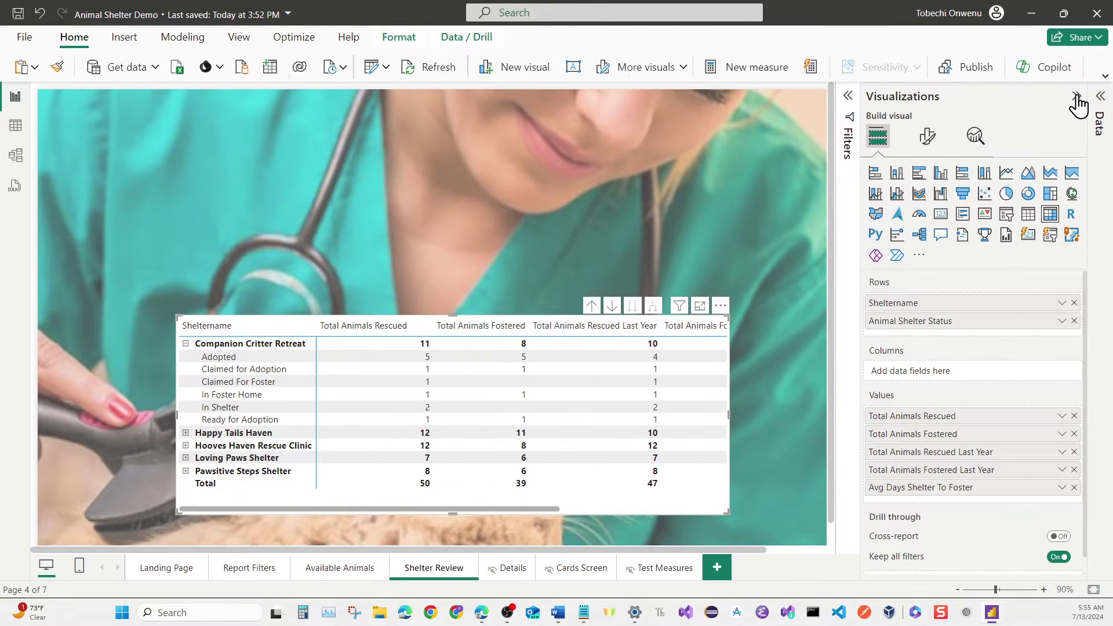
pyautogui.rightClick(926, 302)
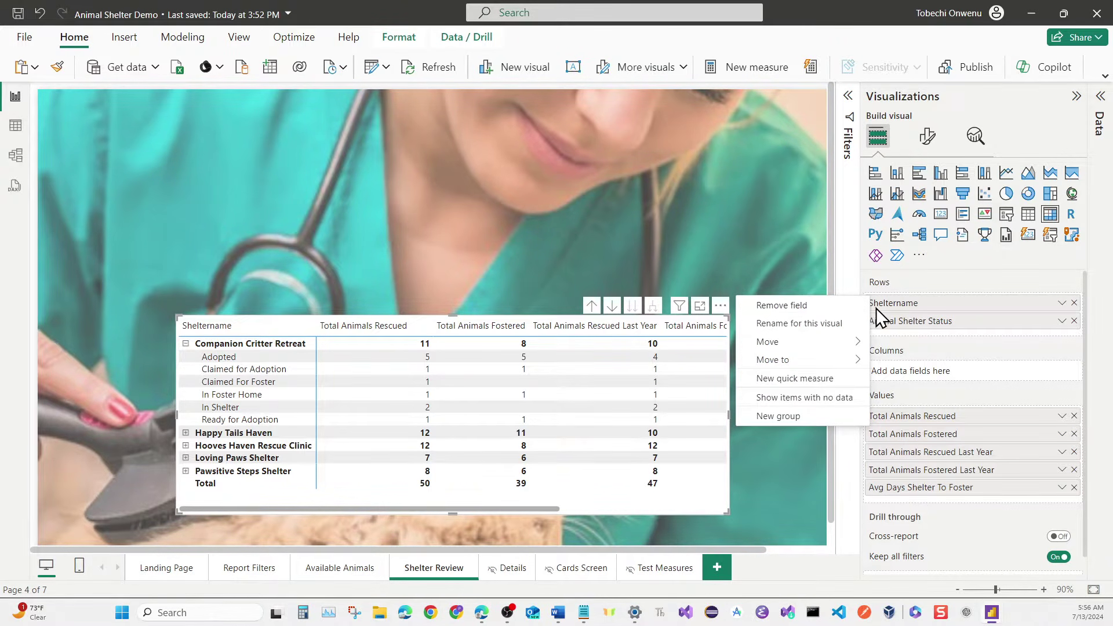
pyautogui.click(836, 334)
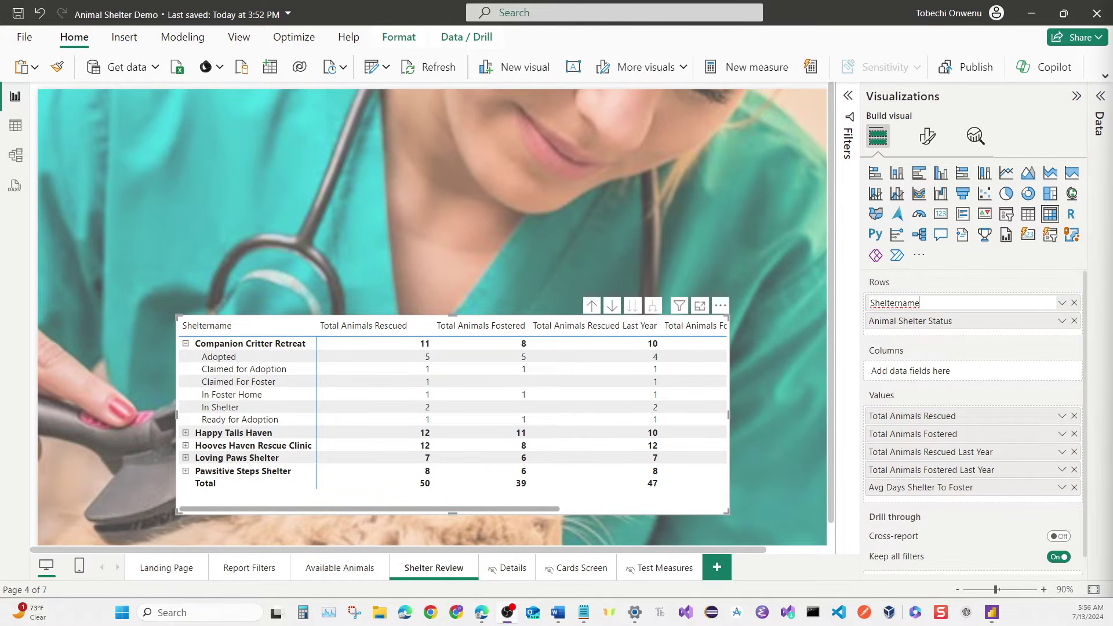
pyautogui.press('Return')
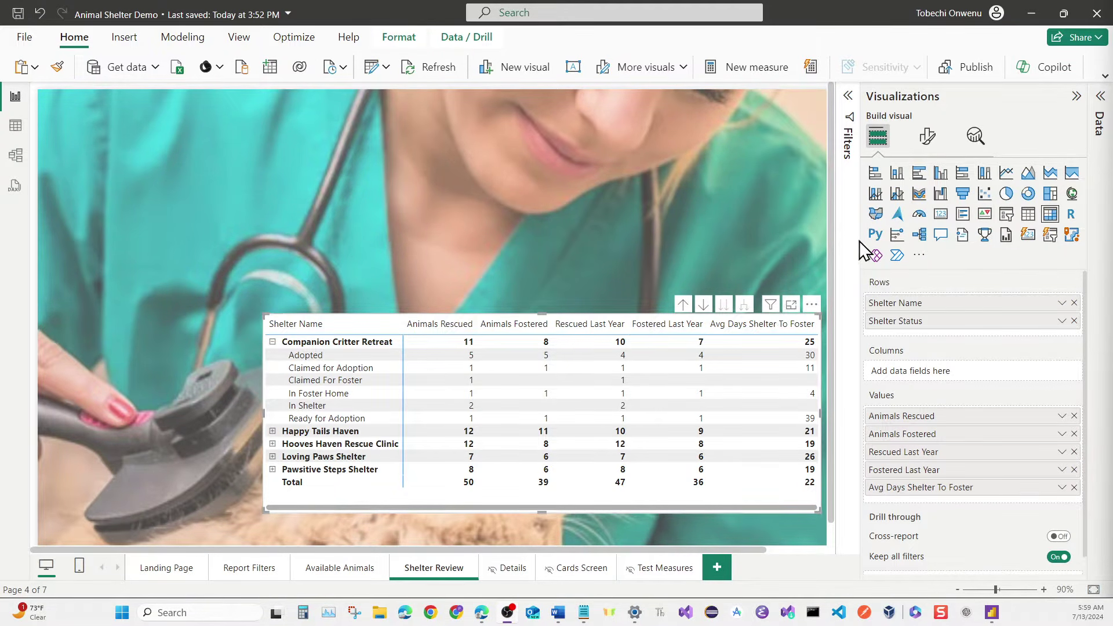
# Center-align the values of the matrix's Avg Days Shelter To Foster column using the specific-column formatting.
pyautogui.click(927, 149)
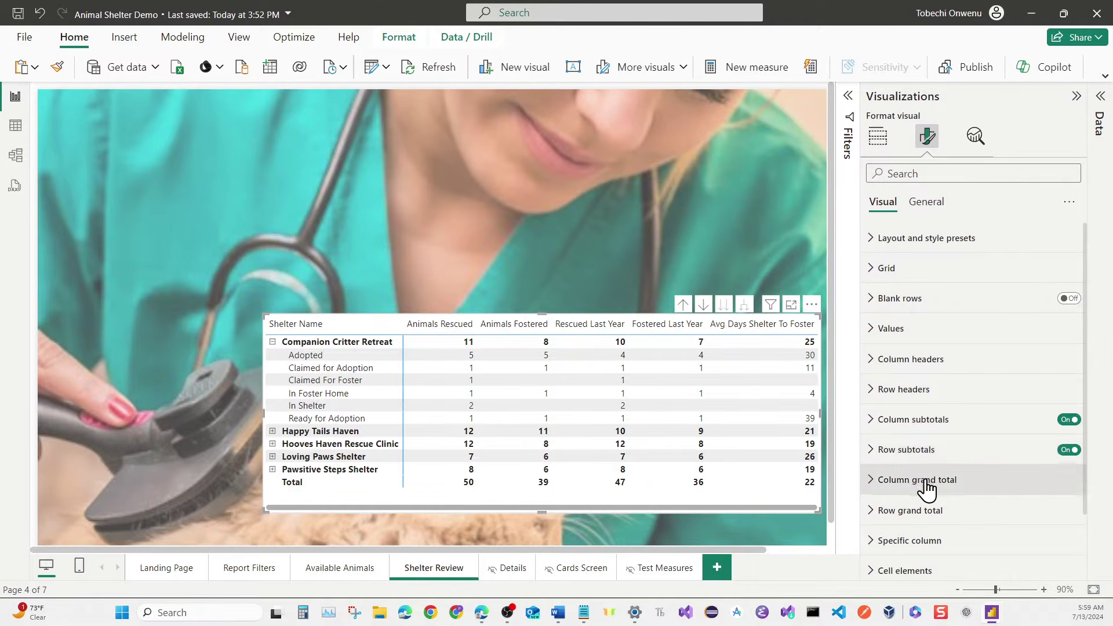
pyautogui.scroll(-2, 928, 490)
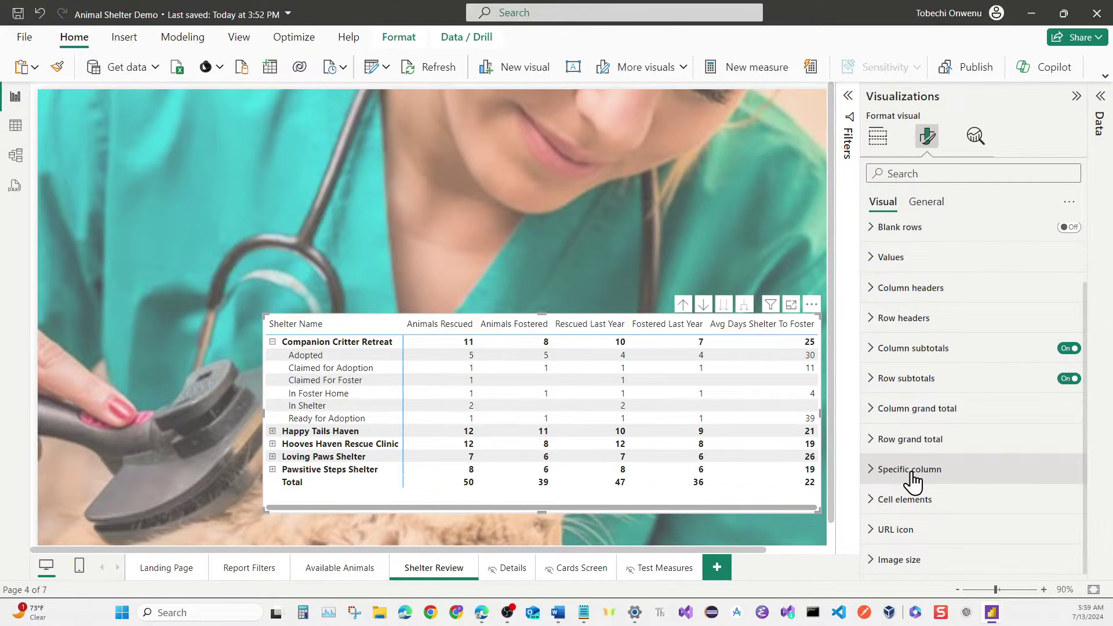
pyautogui.click(912, 480)
pyautogui.scroll(-3, 923, 470)
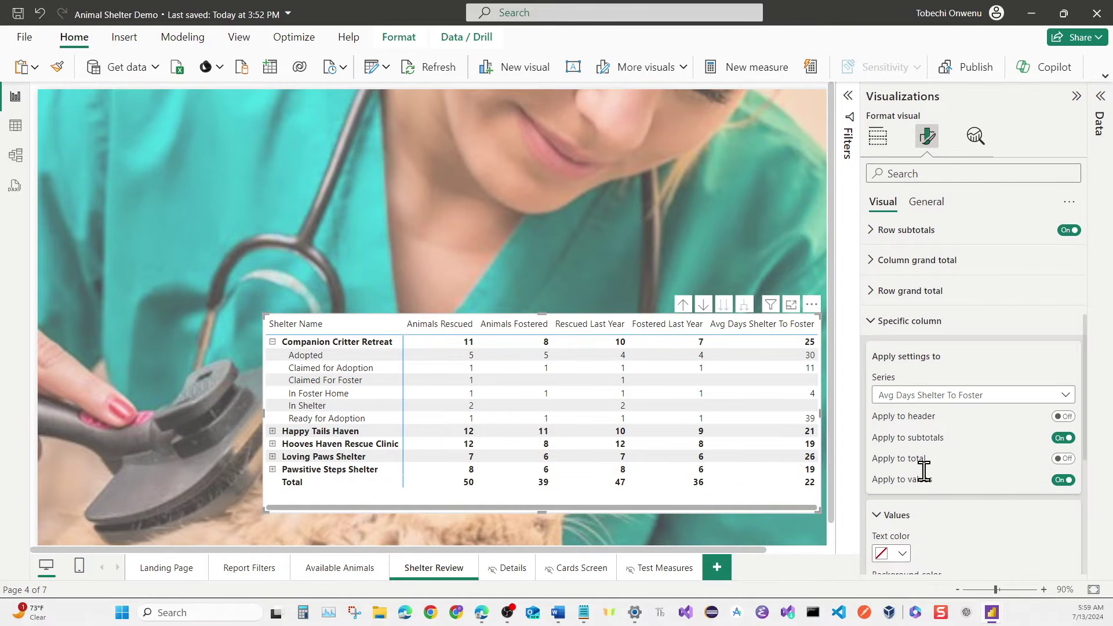
pyautogui.scroll(-4, 925, 476)
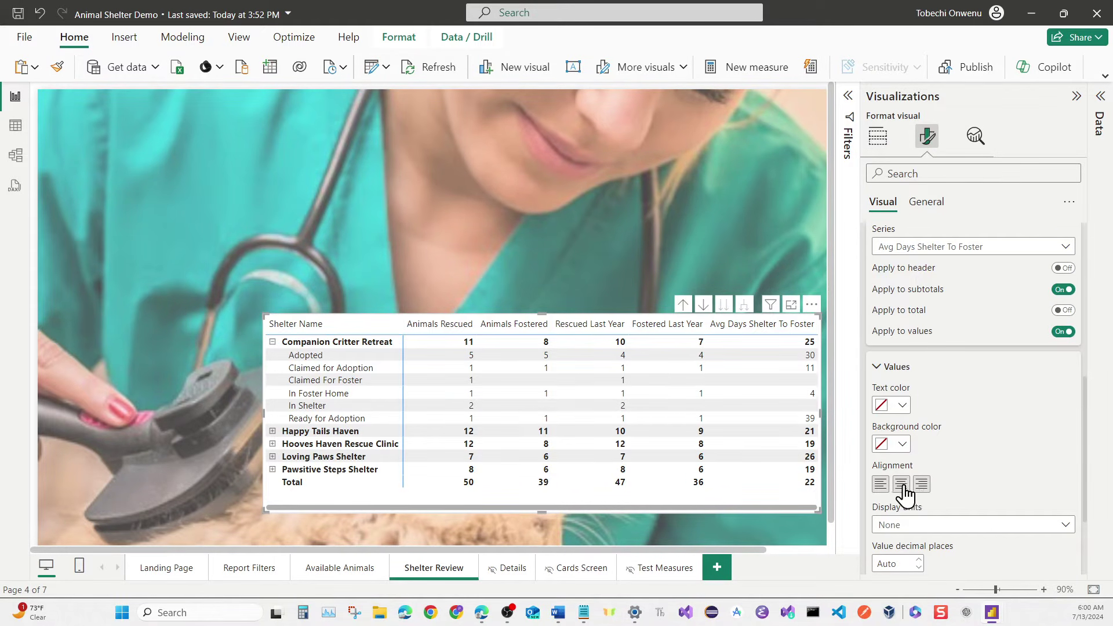
pyautogui.click(903, 487)
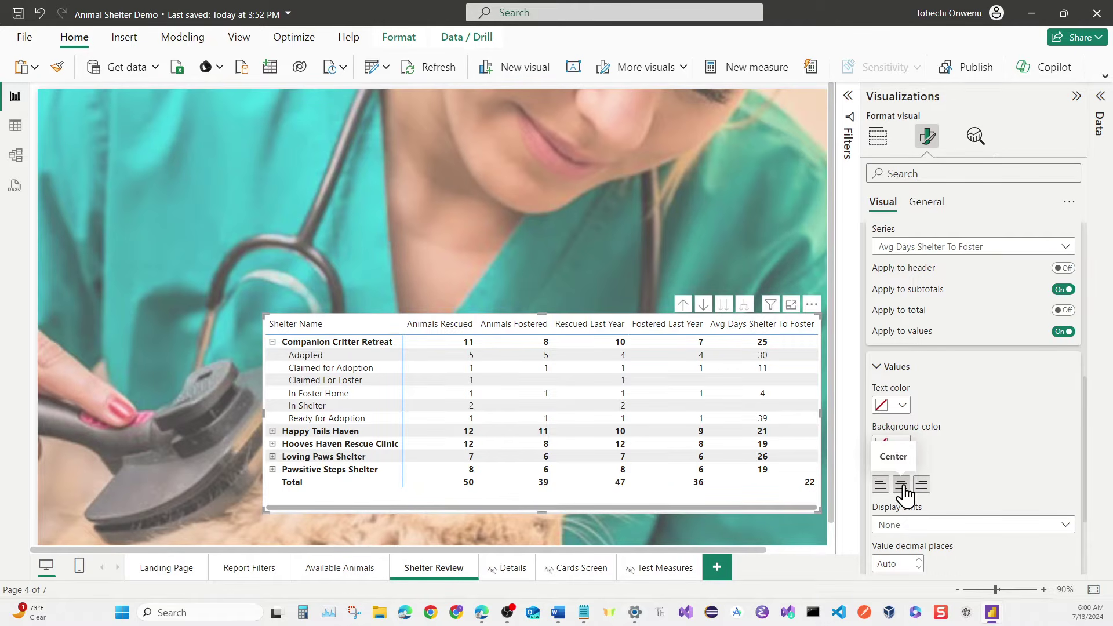
pyautogui.click(881, 485)
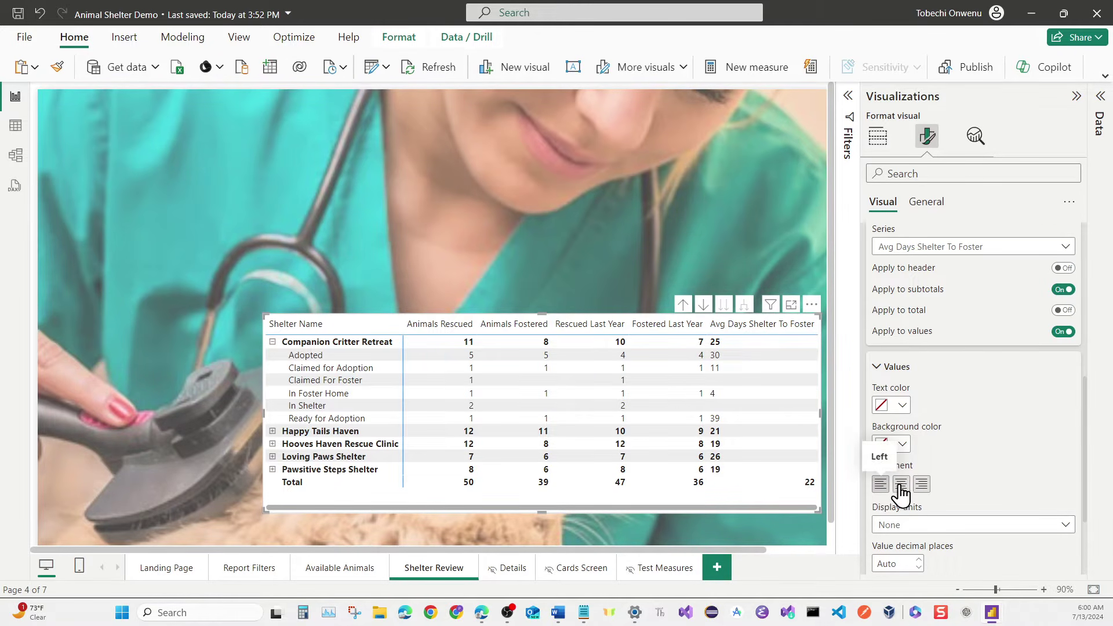
pyautogui.click(903, 495)
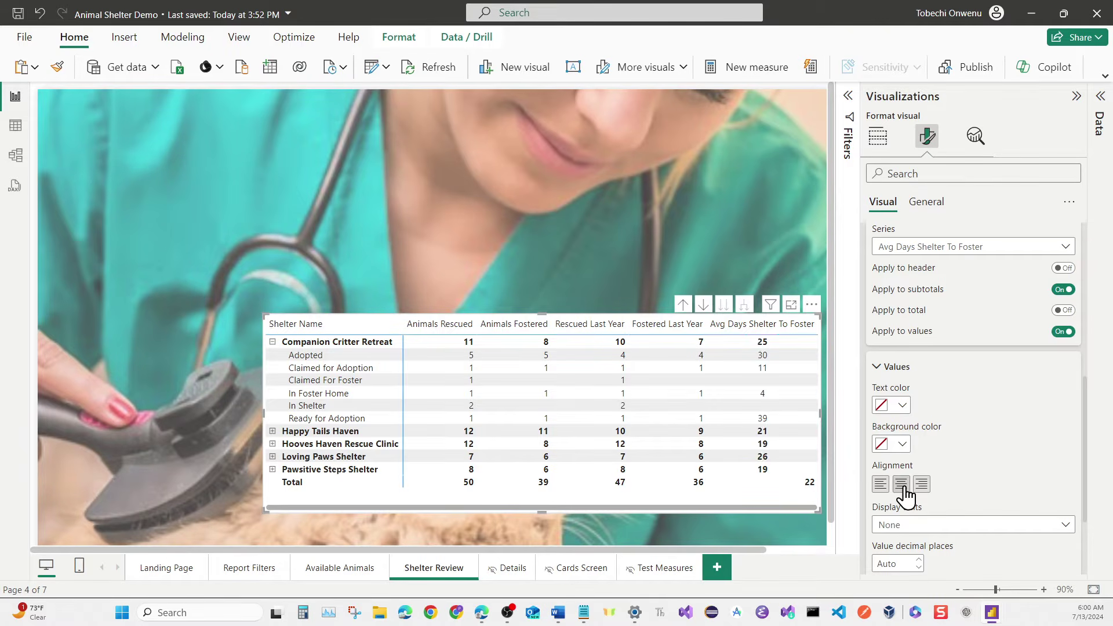
# Center-align the values of the Animals Rescued and Animals Fostered columns in the matrix.
pyautogui.click(973, 248)
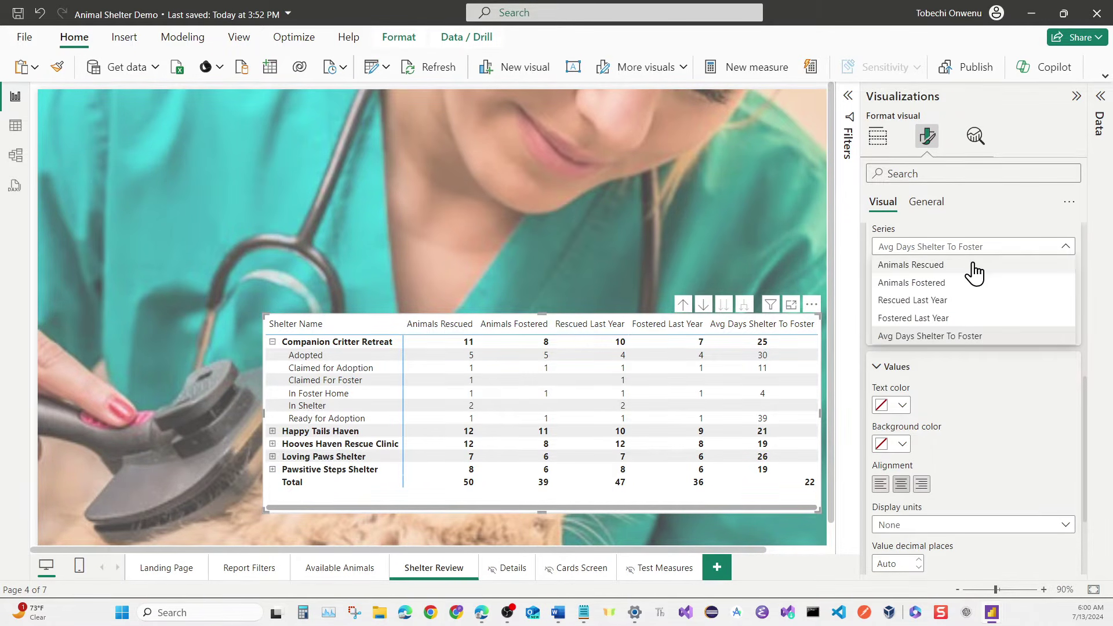
pyautogui.click(968, 266)
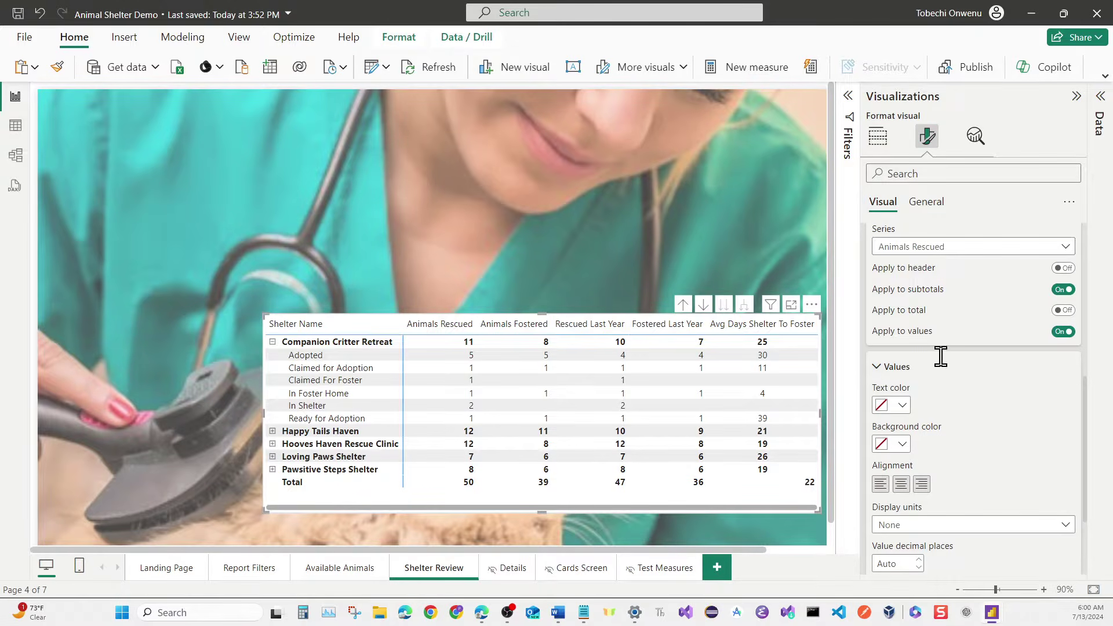
pyautogui.click(904, 490)
pyautogui.click(930, 247)
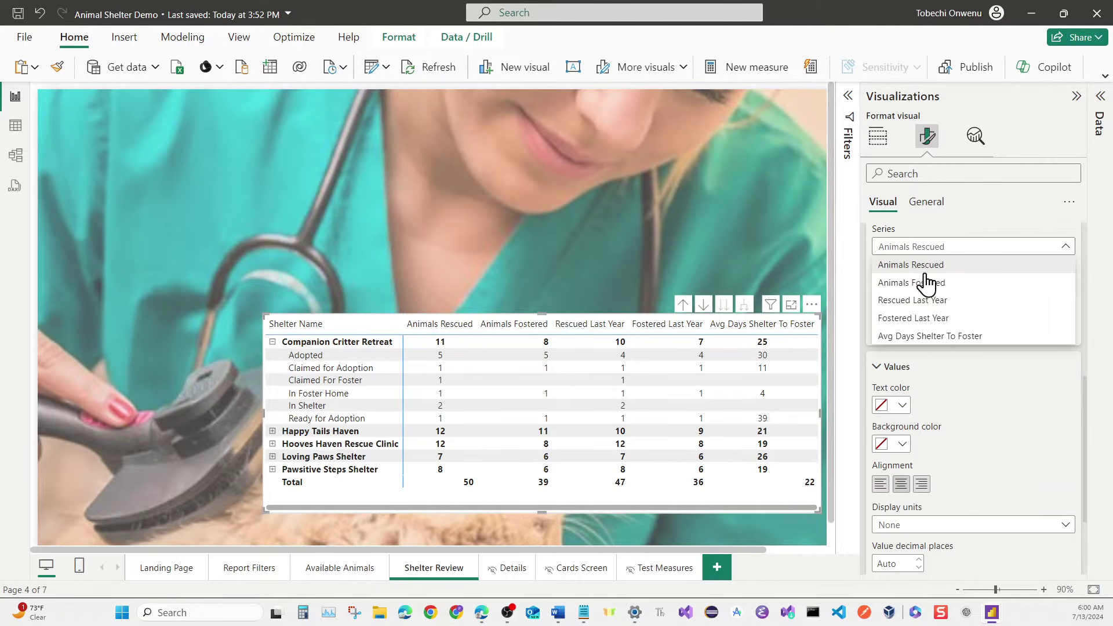
pyautogui.press('Escape')
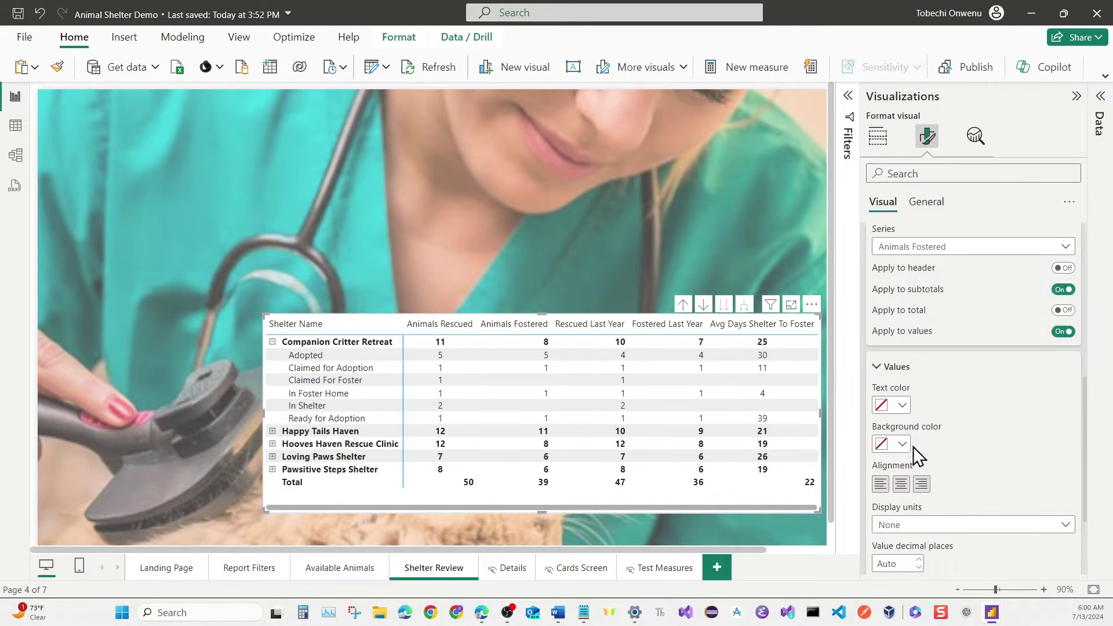
pyautogui.click(901, 487)
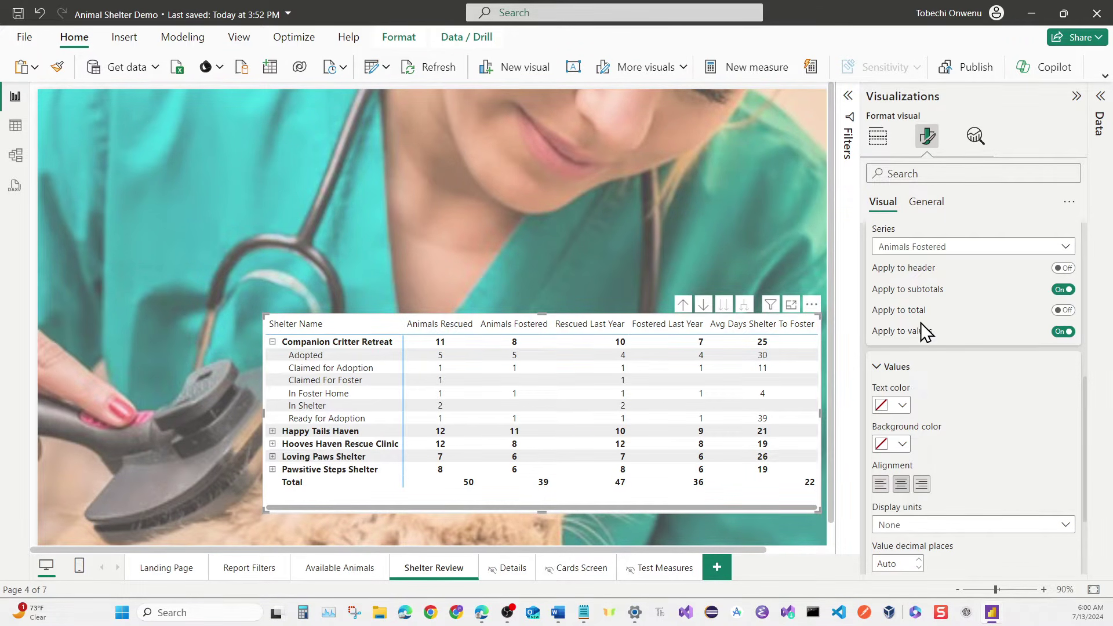
# Center-align the values of the Rescued Last Year and Fostered Last Year columns in the matrix.
pyautogui.click(937, 249)
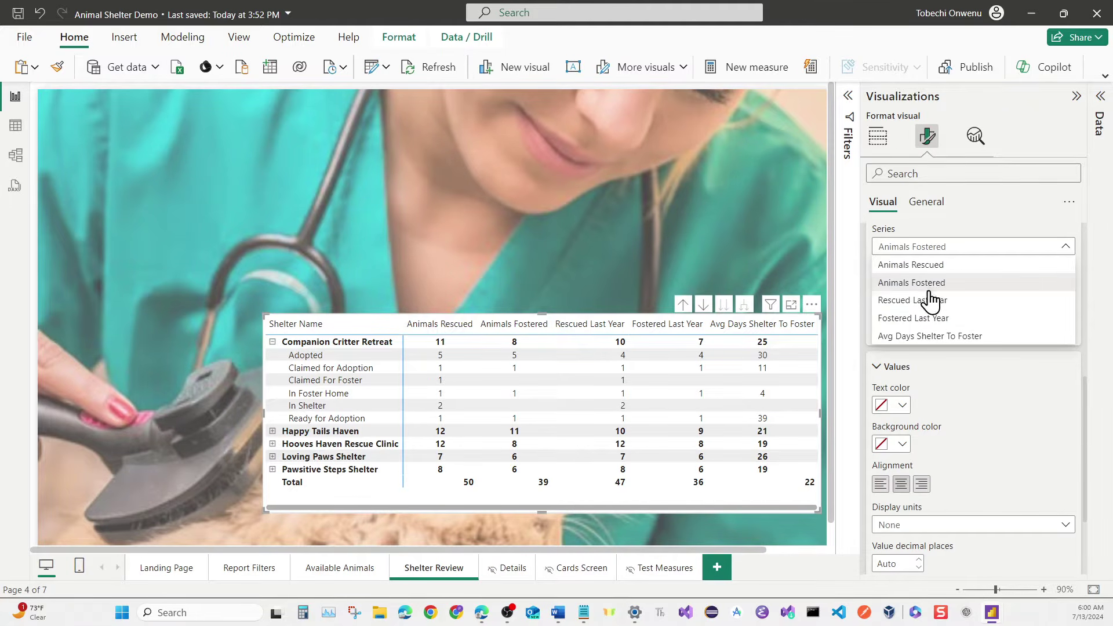
pyautogui.click(924, 379)
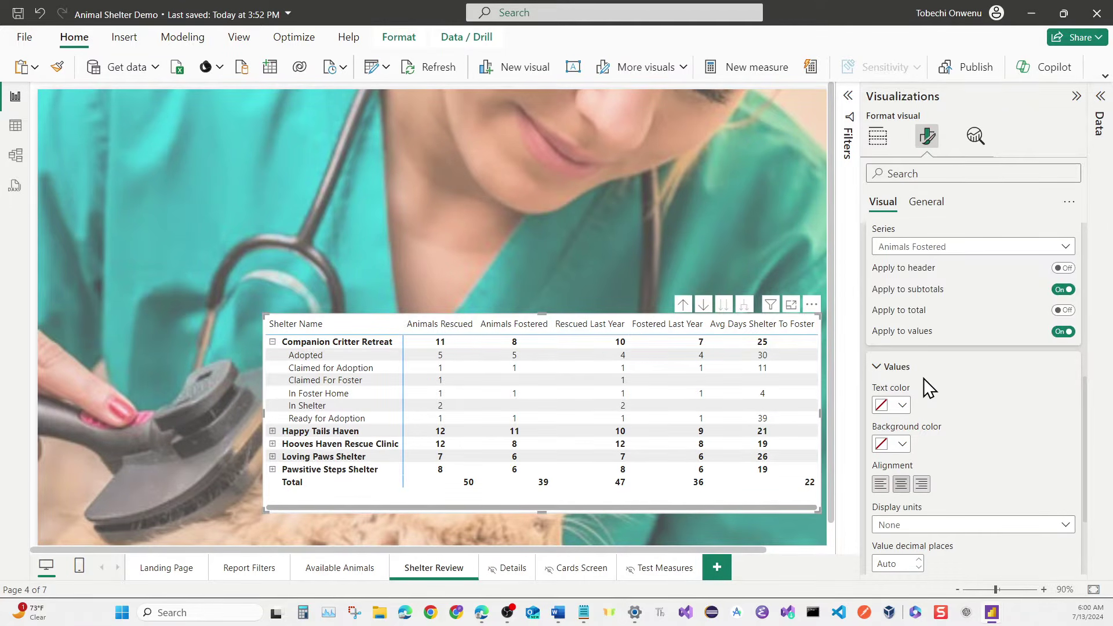
pyautogui.click(902, 489)
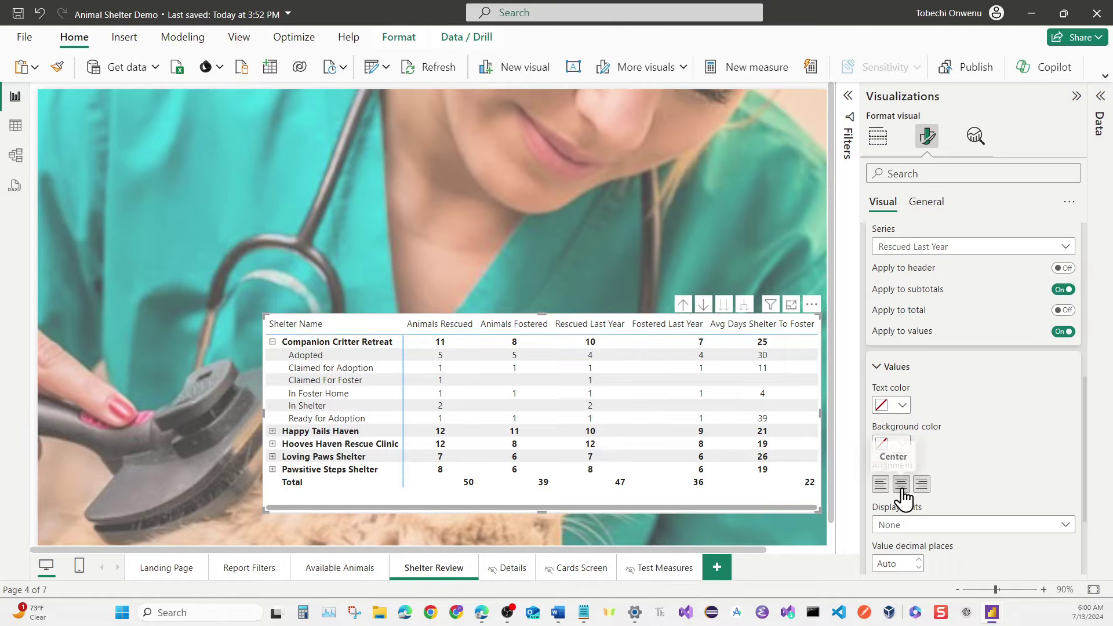
pyautogui.click(938, 248)
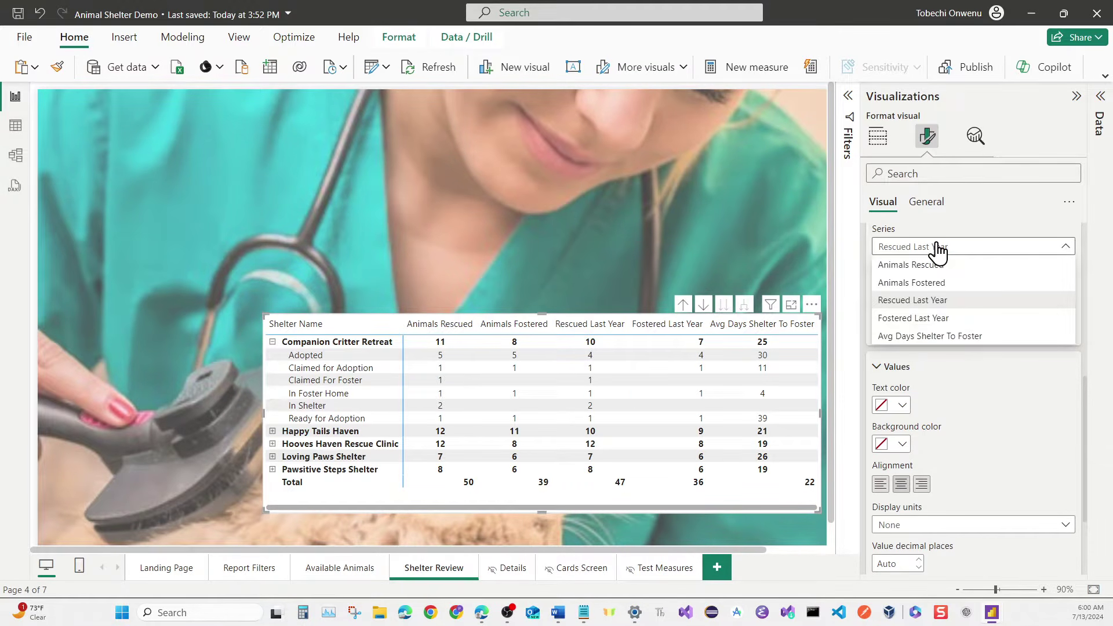
pyautogui.click(926, 321)
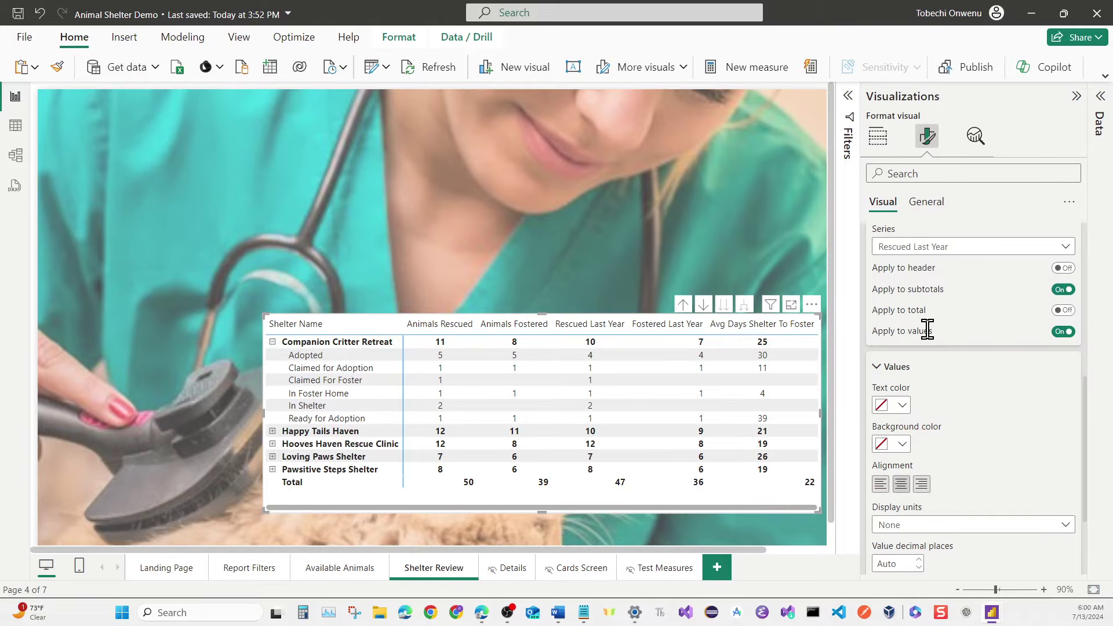
pyautogui.click(901, 485)
# Turn off both the column subtotals and the row subtotals of the matrix.
pyautogui.scroll(4, 935, 267)
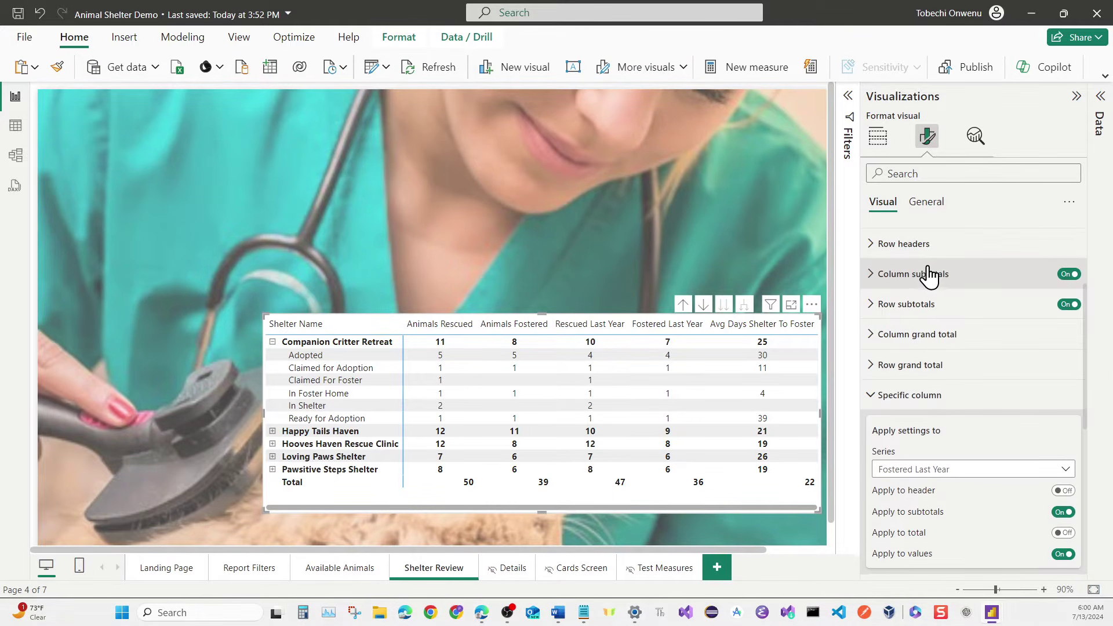
pyautogui.click(874, 400)
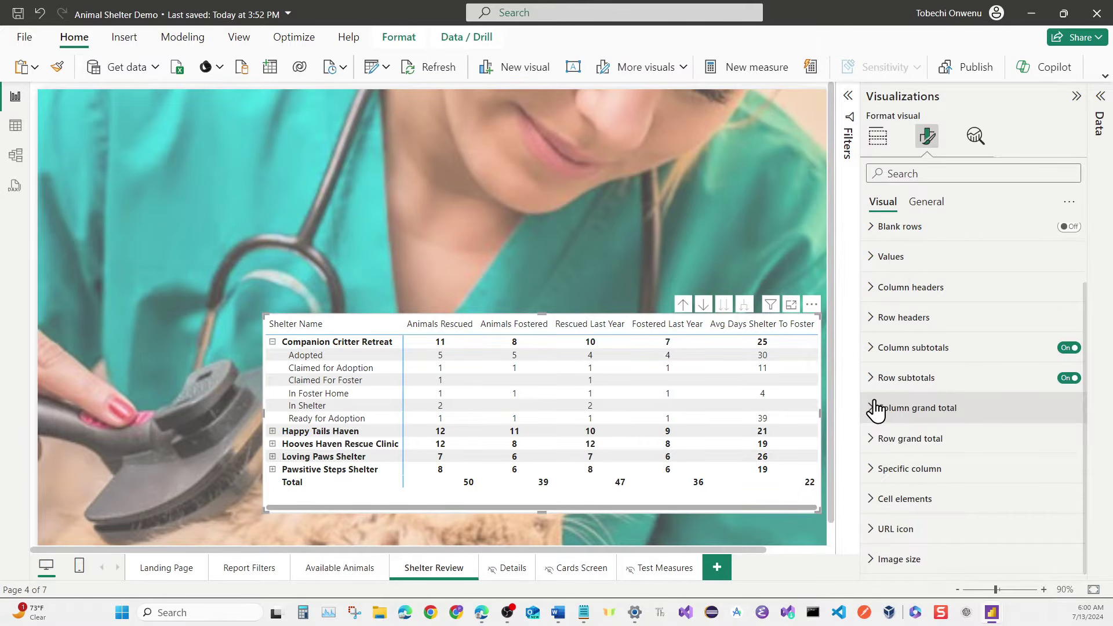
pyautogui.click(1068, 349)
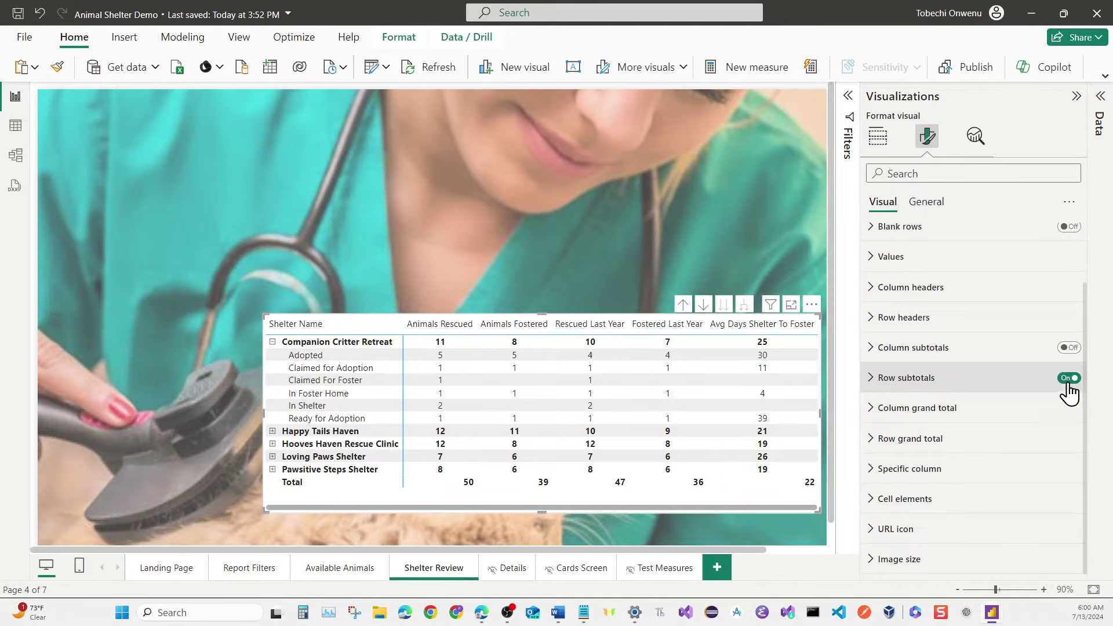
pyautogui.click(1070, 379)
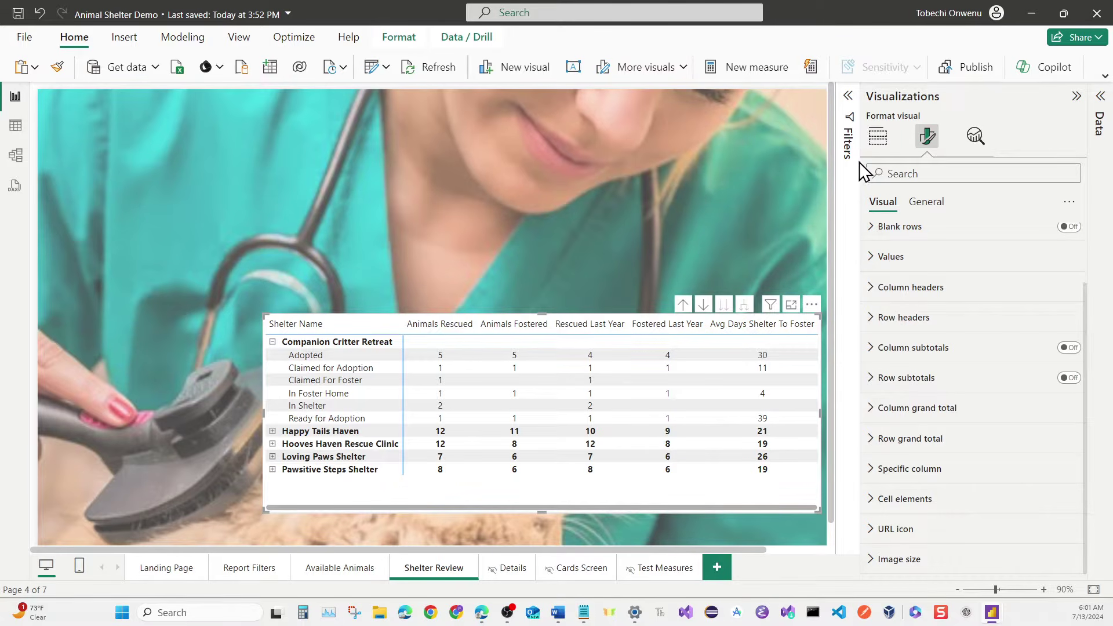
# Add an empty treemap visual to the page and place it just above the matrix, aligned with its left edge.
pyautogui.click(878, 137)
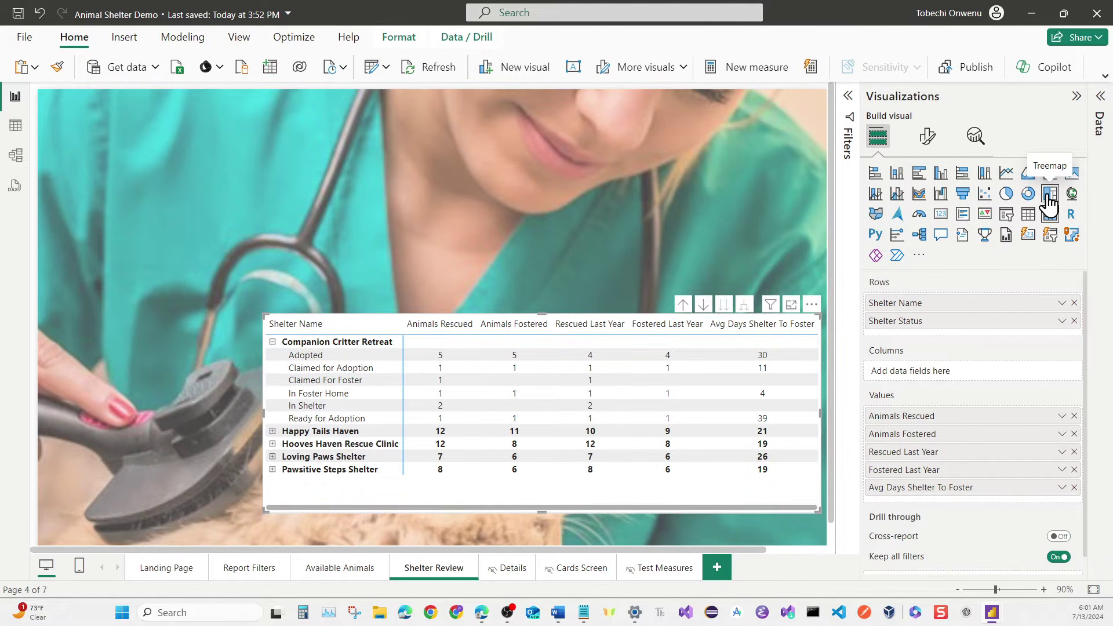
pyautogui.click(618, 192)
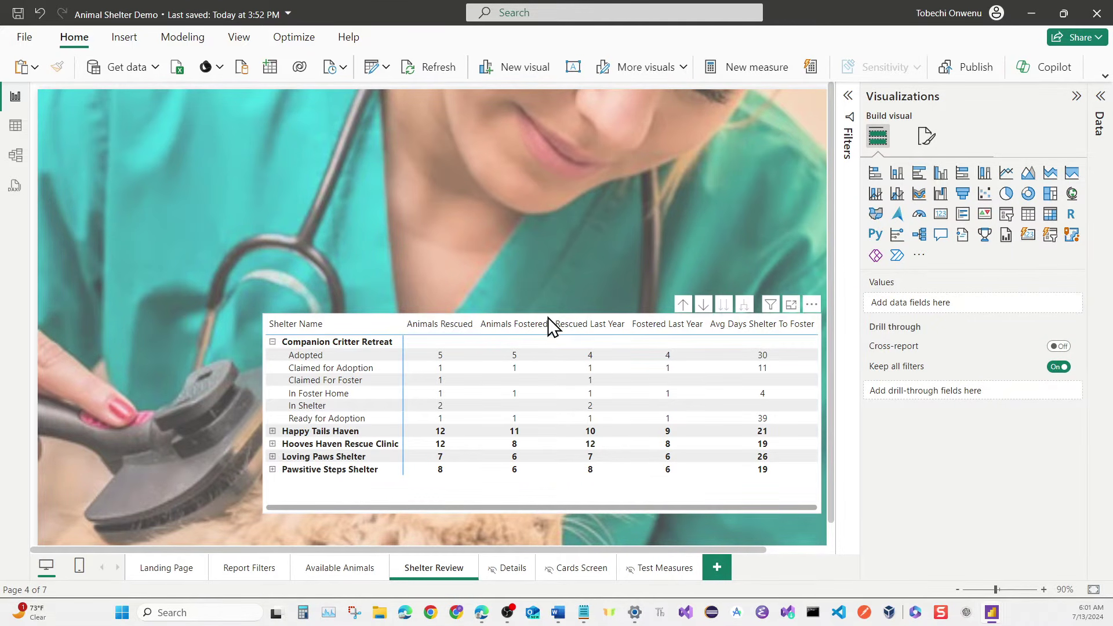
pyautogui.click(1050, 194)
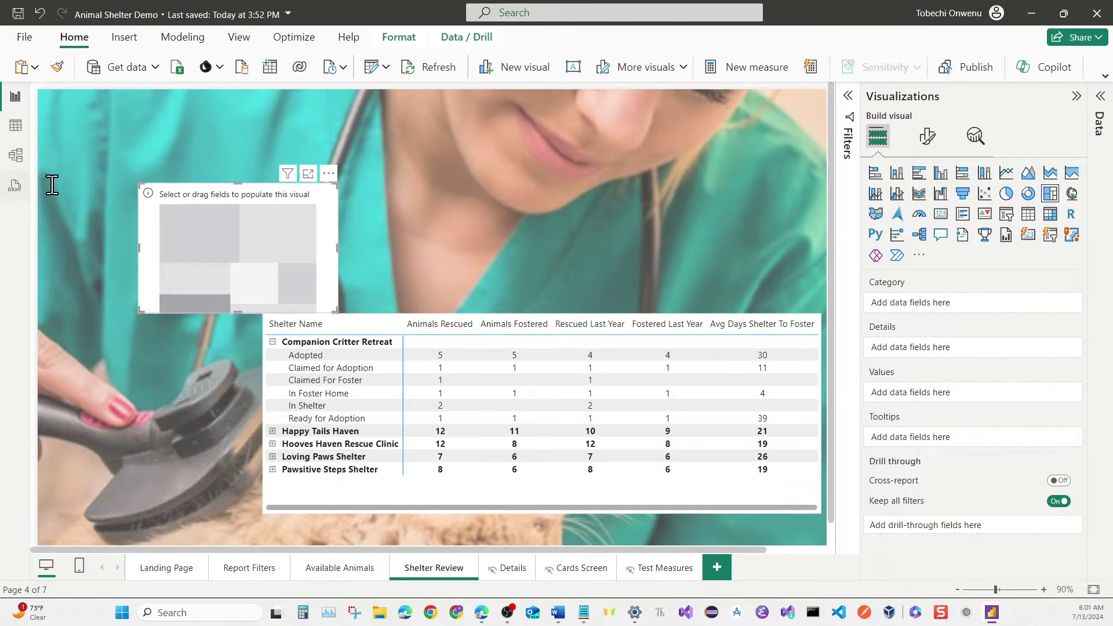
pyautogui.moveTo(160, 197); pyautogui.dragTo(284, 184)
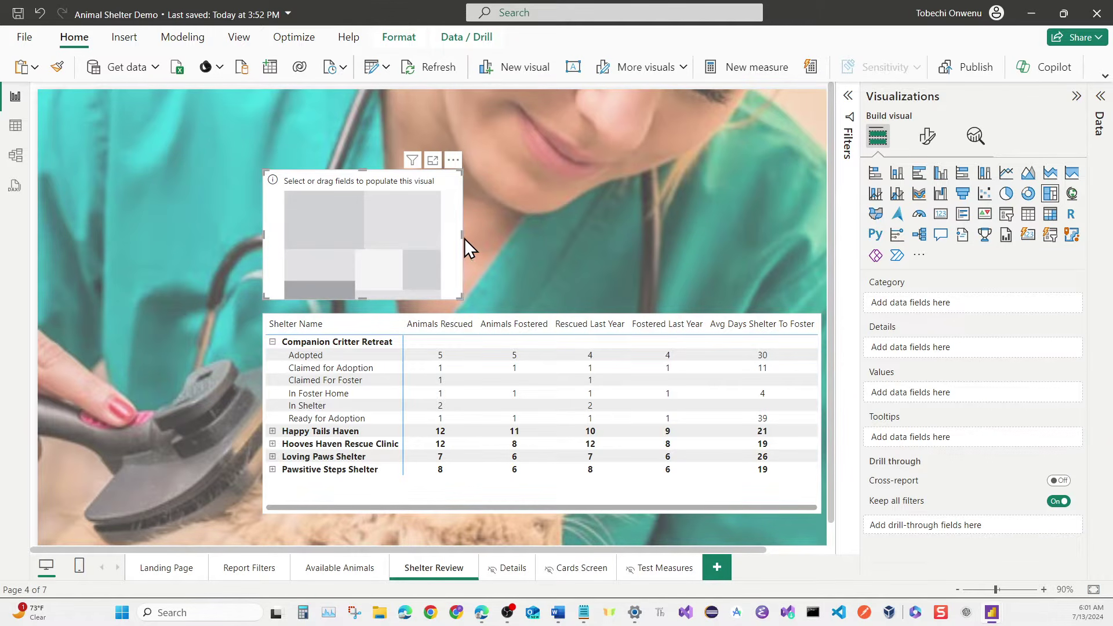
# Widen the empty treemap so that it spans the full width of the matrix below it.
pyautogui.moveTo(463, 237); pyautogui.dragTo(813, 265)
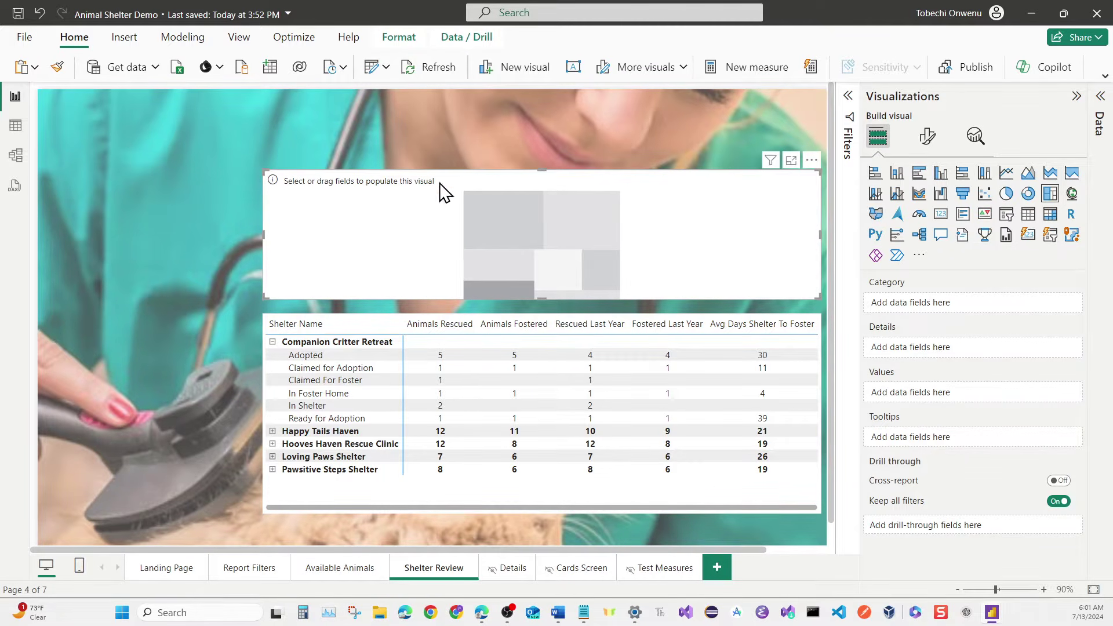
pyautogui.click(384, 131)
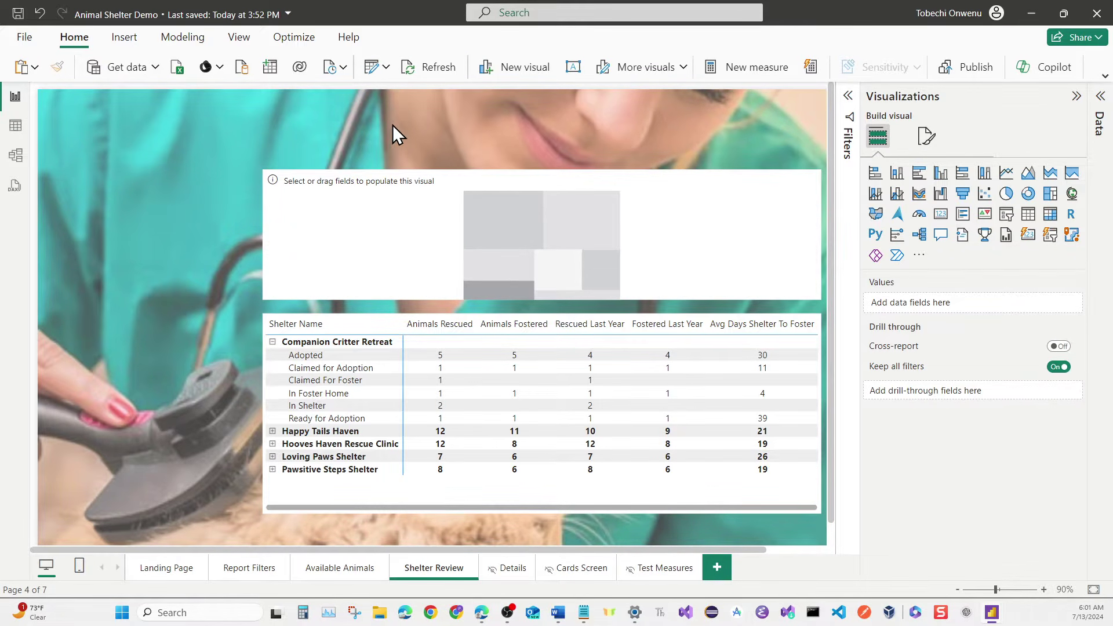
# Insert a text box with the centered title "Shelter Review" at font size 24.
pyautogui.click(124, 37)
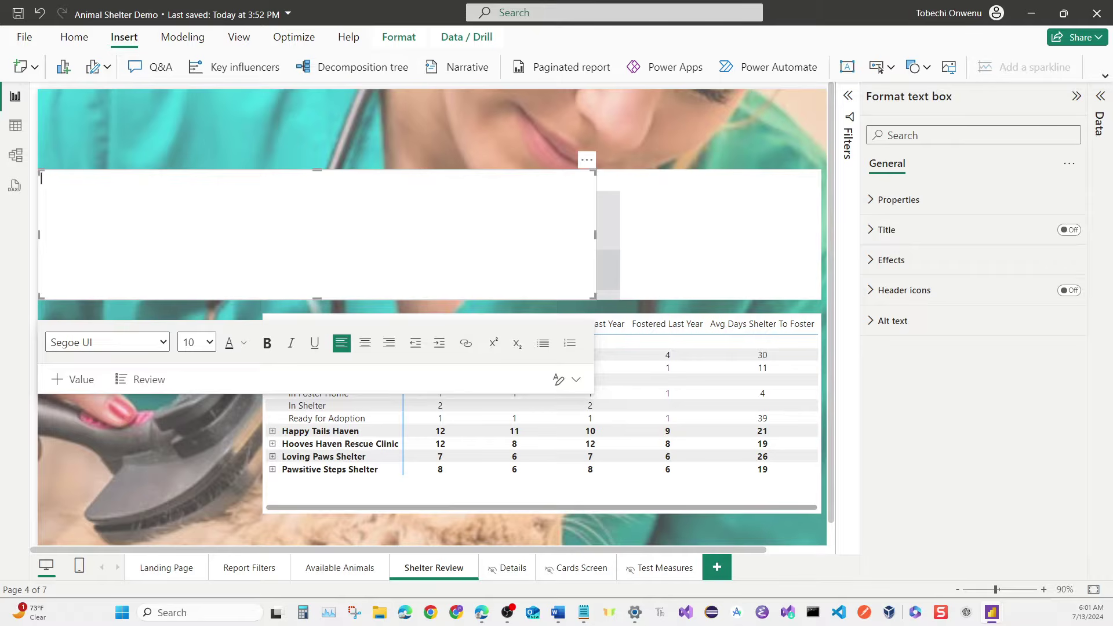
pyautogui.write('Shelter Review')
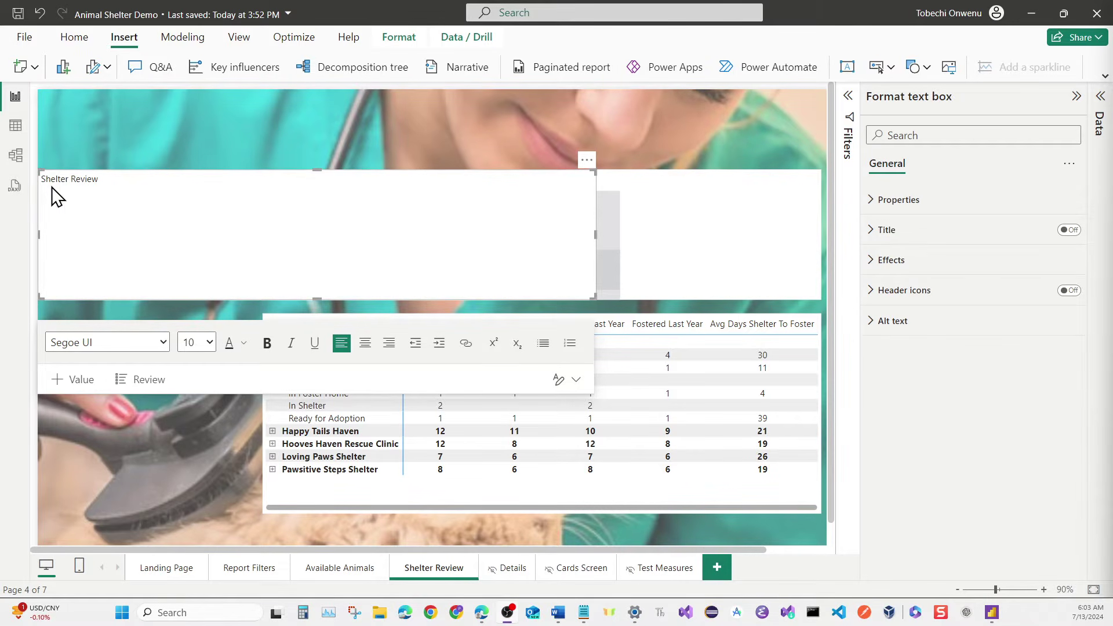
pyautogui.click(210, 342)
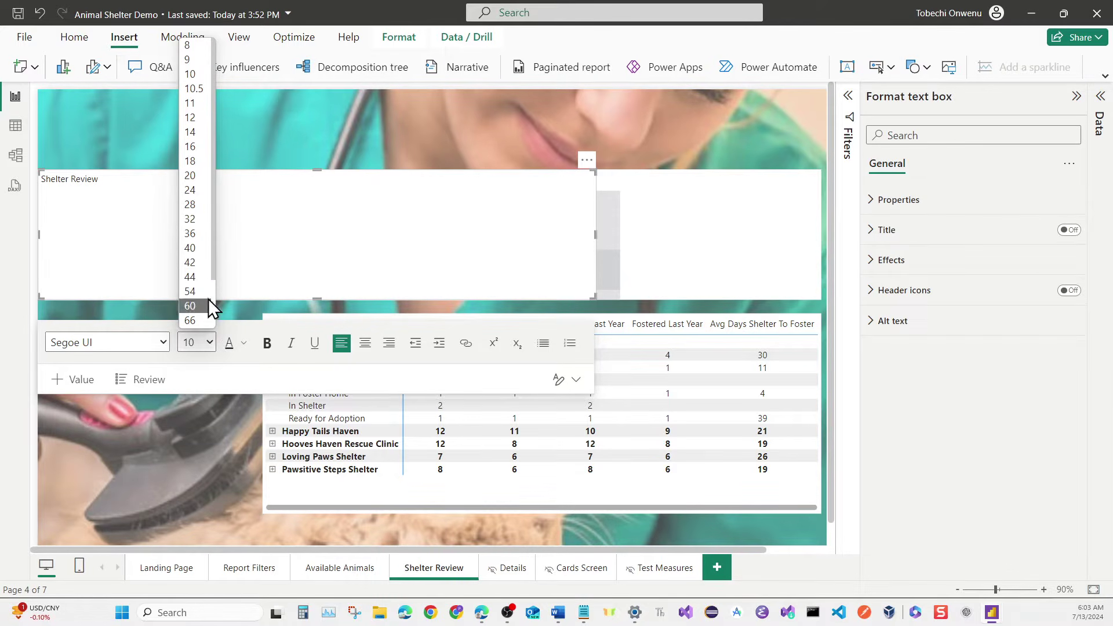
pyautogui.click(200, 191)
pyautogui.click(266, 343)
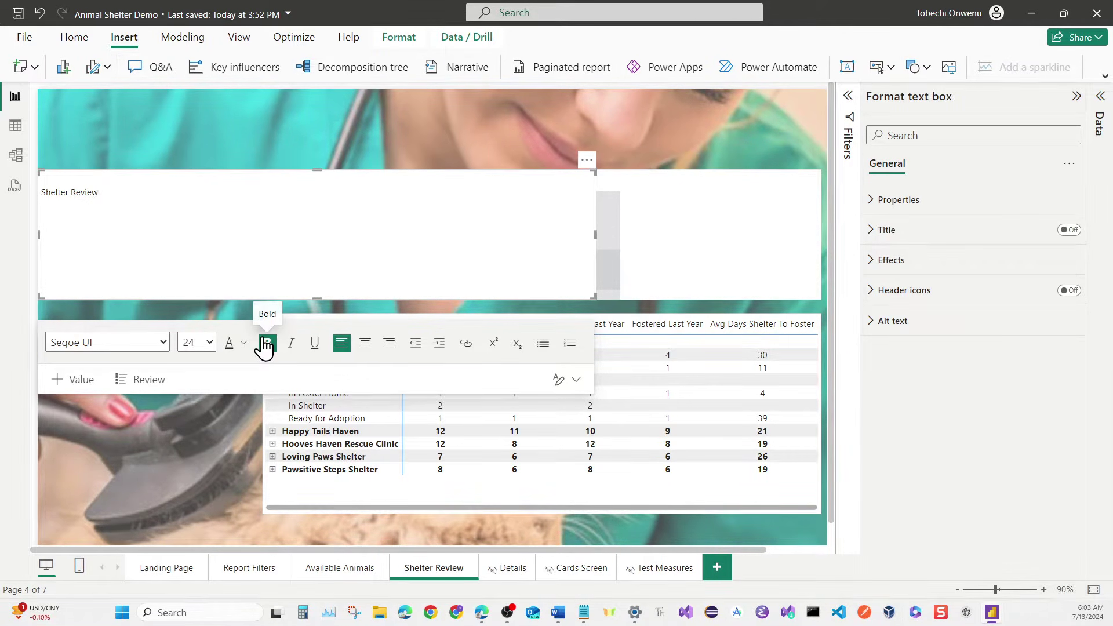
pyautogui.click(365, 344)
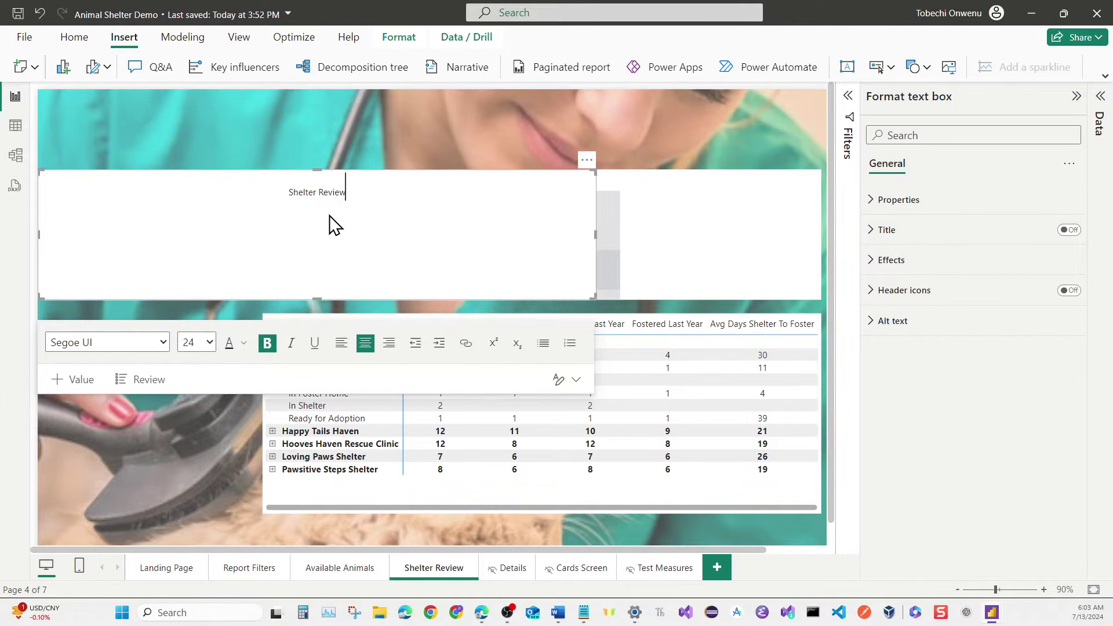
pyautogui.hotkey('ctrl', 'shift', 'Left')
pyautogui.hotkey('ctrl', 'shift', 'Left')
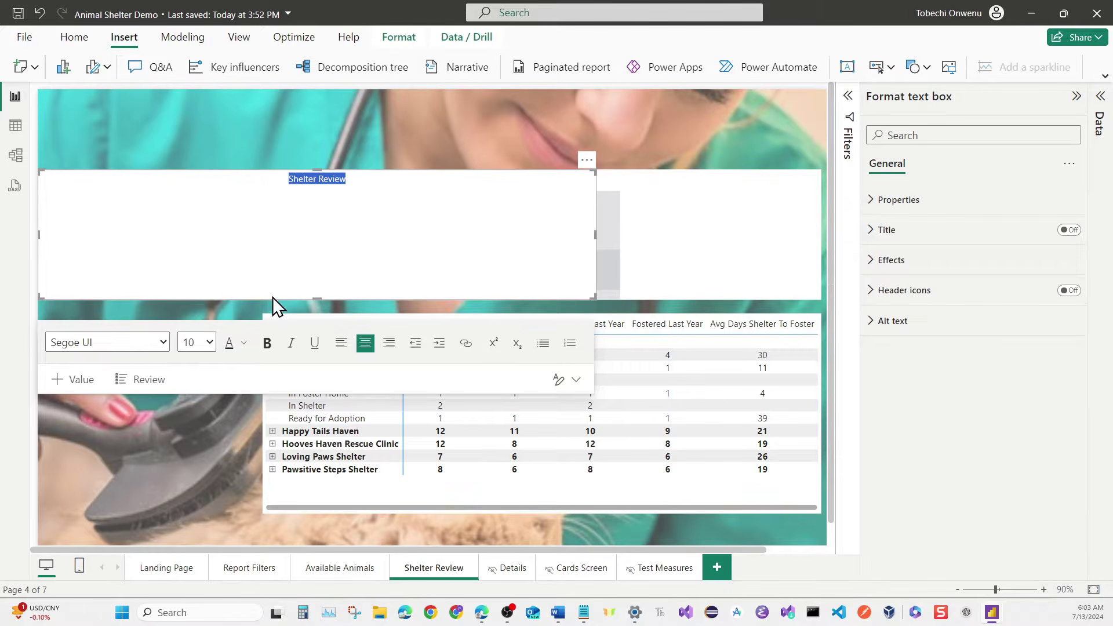
pyautogui.click(210, 343)
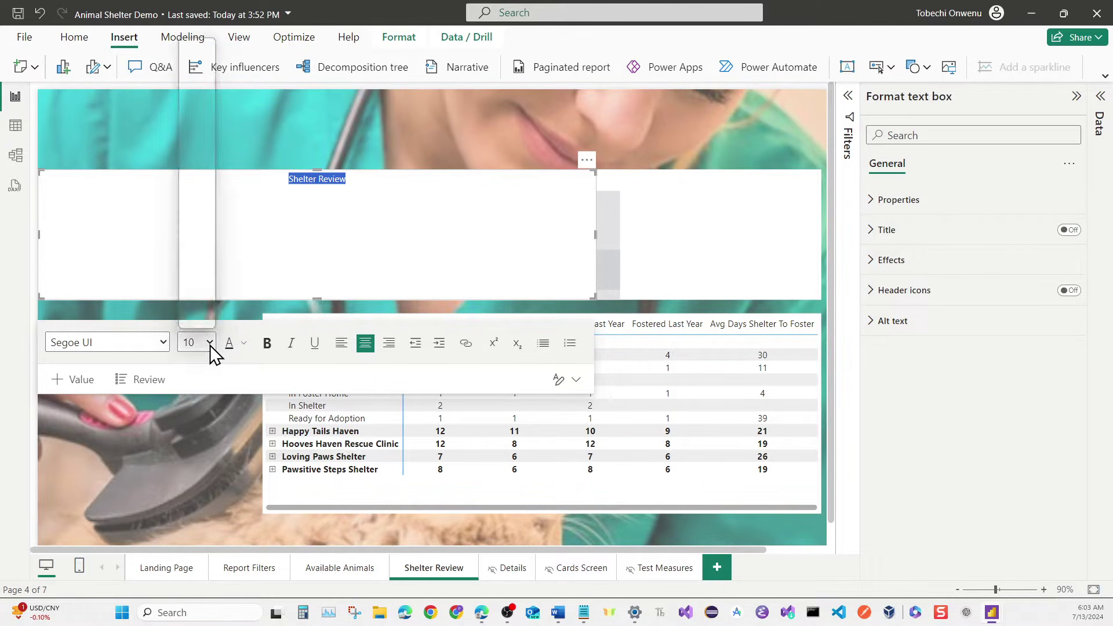
pyautogui.click(193, 204)
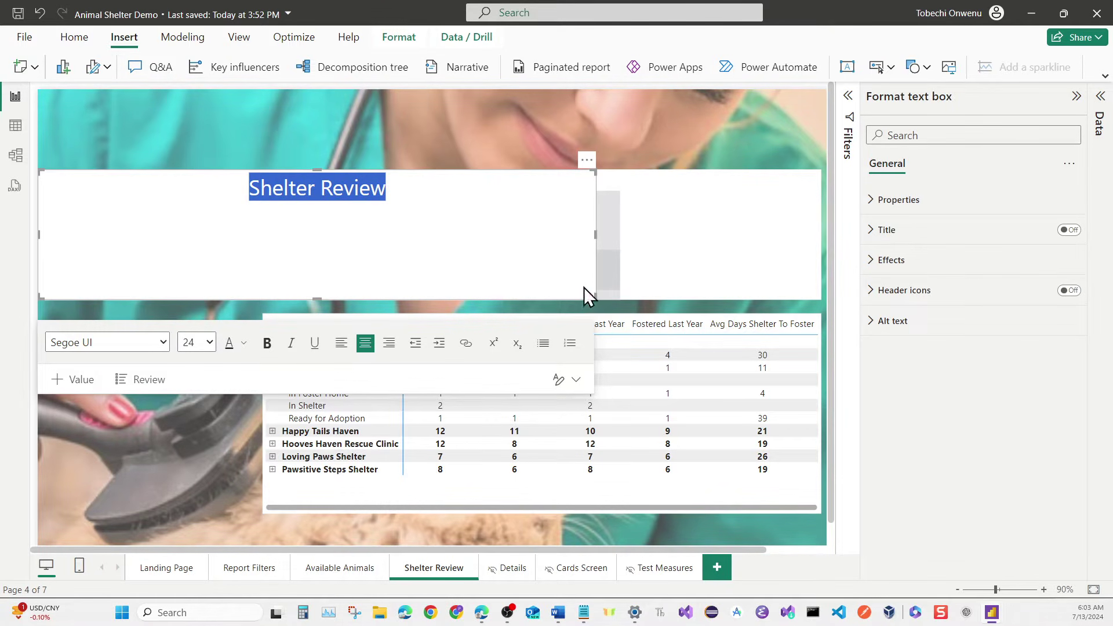
# Shorten the title text box and fit it along the page's top edge, ending level with the matrix's right edge.
pyautogui.moveTo(594, 296); pyautogui.dragTo(588, 233)
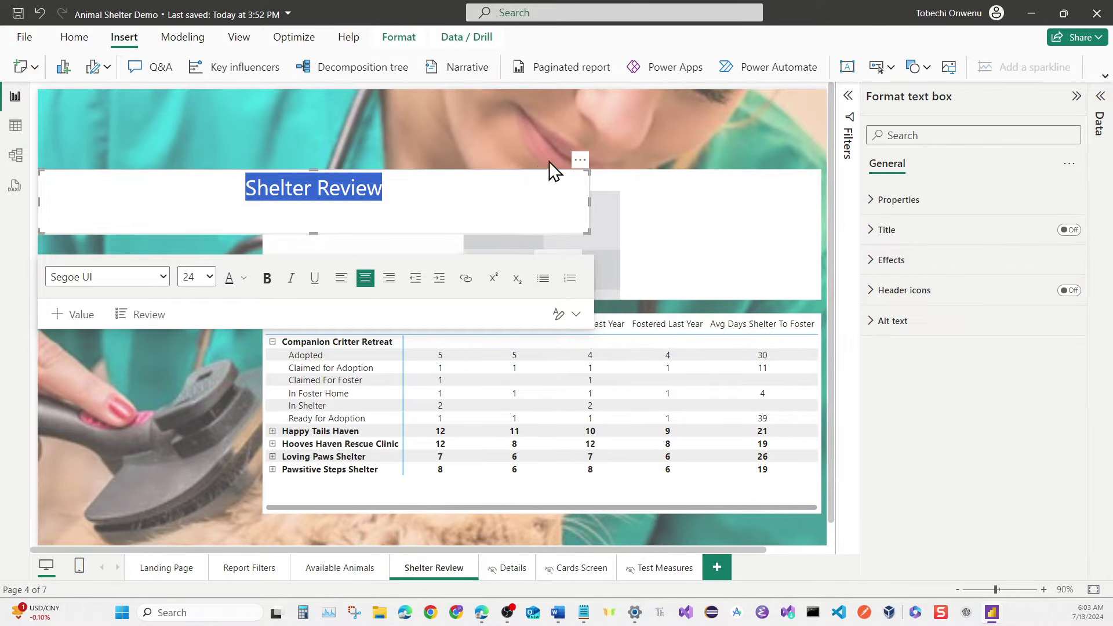
pyautogui.moveTo(579, 165); pyautogui.dragTo(581, 62)
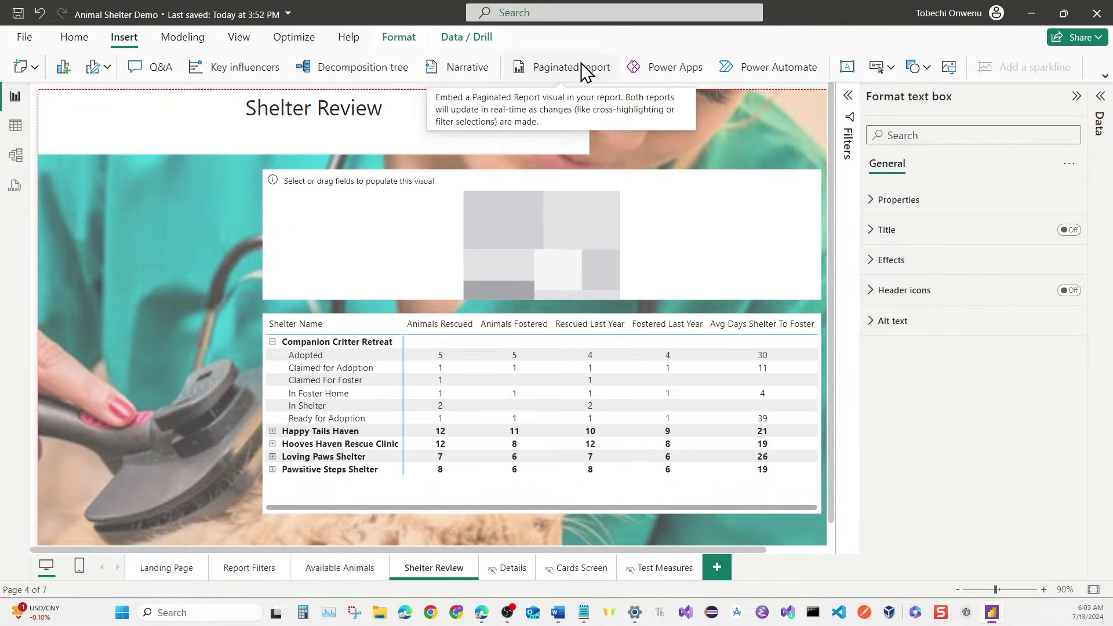
pyautogui.moveTo(588, 123); pyautogui.dragTo(820, 121)
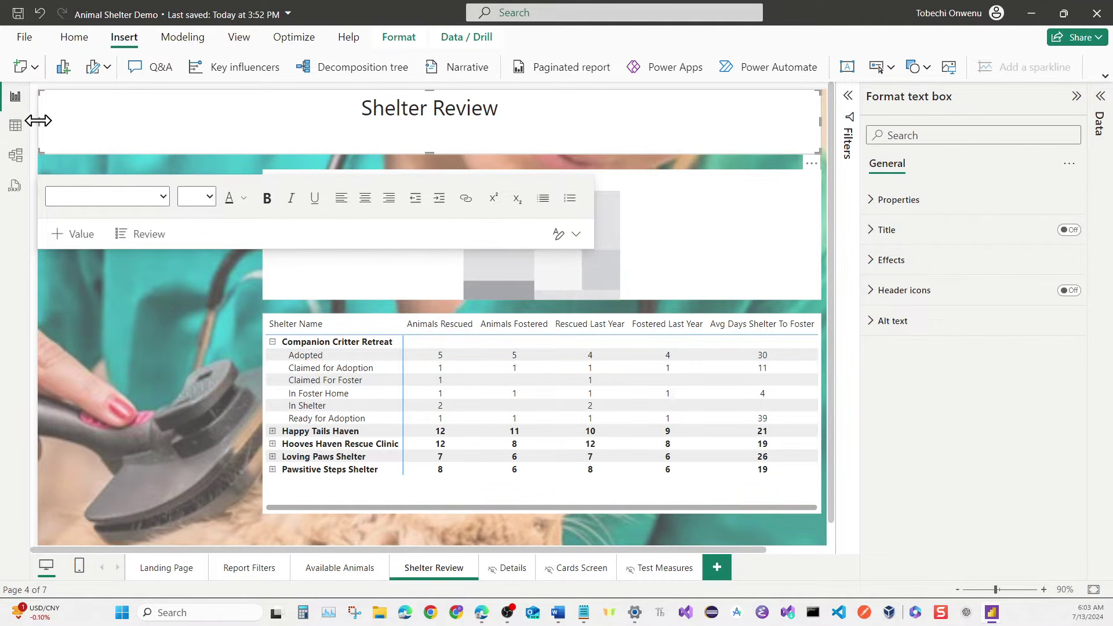
pyautogui.moveTo(43, 127); pyautogui.dragTo(49, 130)
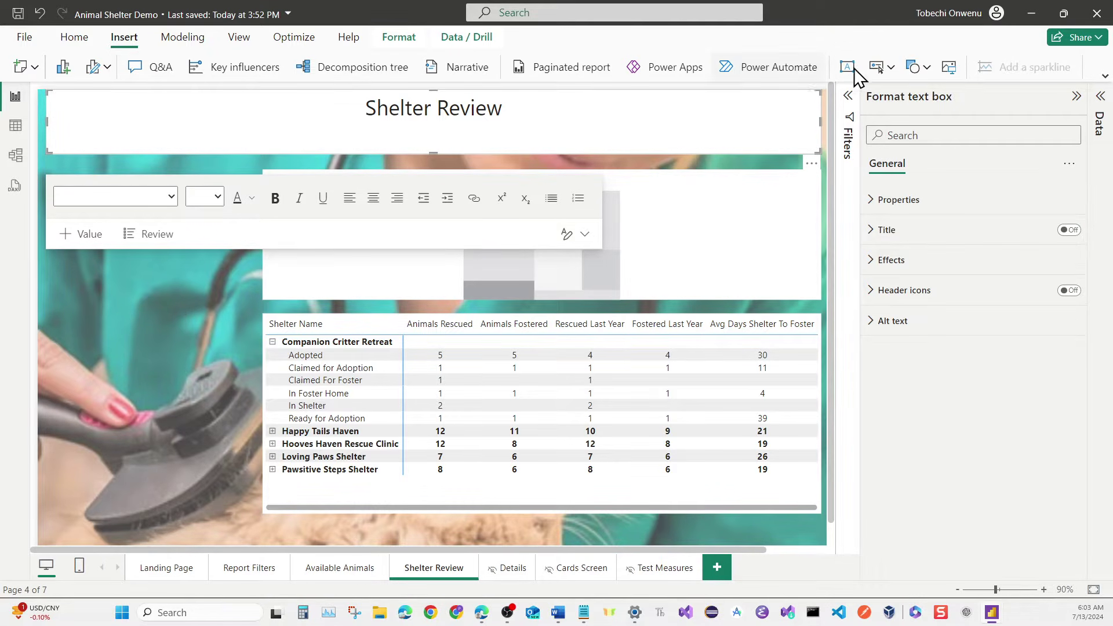
# Add a Back button, enlarged and placed at the left end of the title text box.
pyautogui.click(877, 67)
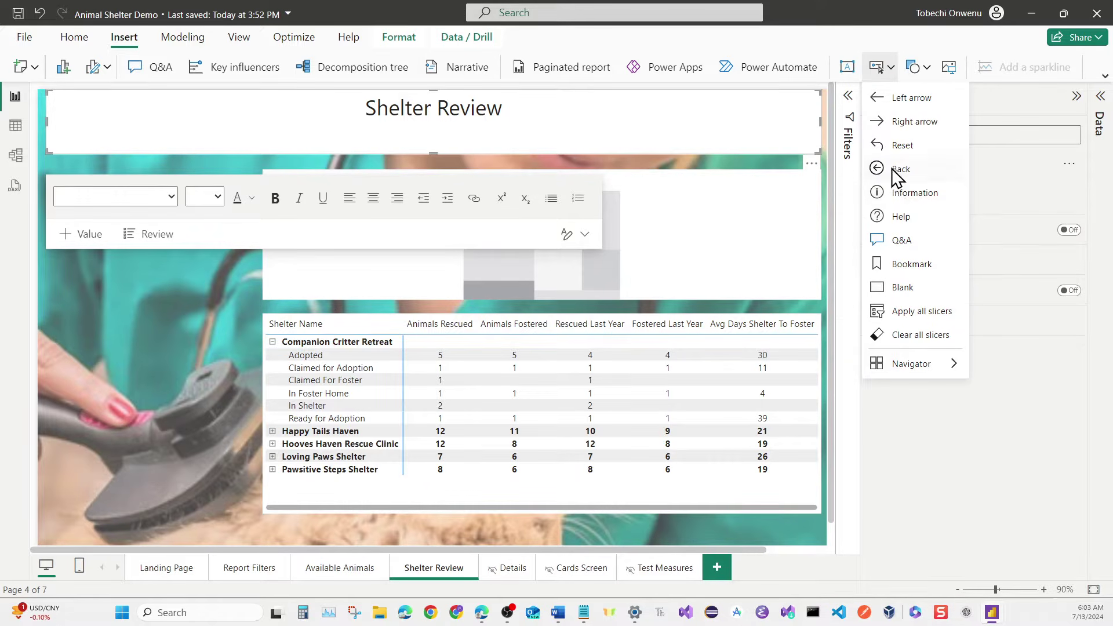
pyautogui.click(900, 169)
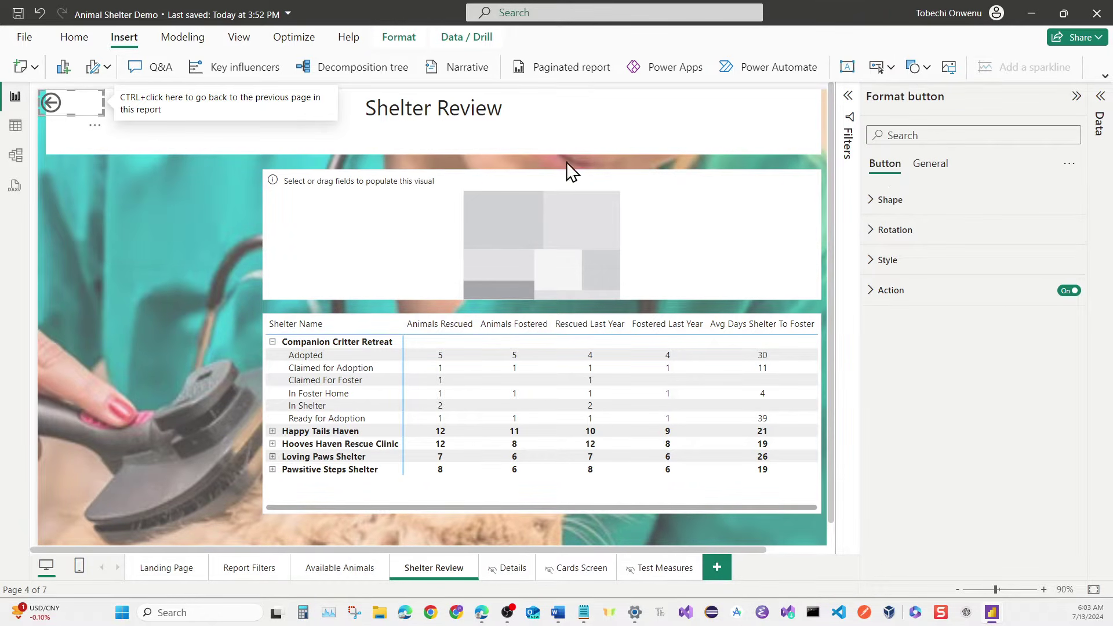
pyautogui.moveTo(103, 115)
pyautogui.mouseDown()
pyautogui.moveTo(109, 146)
pyautogui.moveTo(78, 121)
pyautogui.moveTo(92, 122)
pyautogui.mouseUp()
pyautogui.click(161, 237)
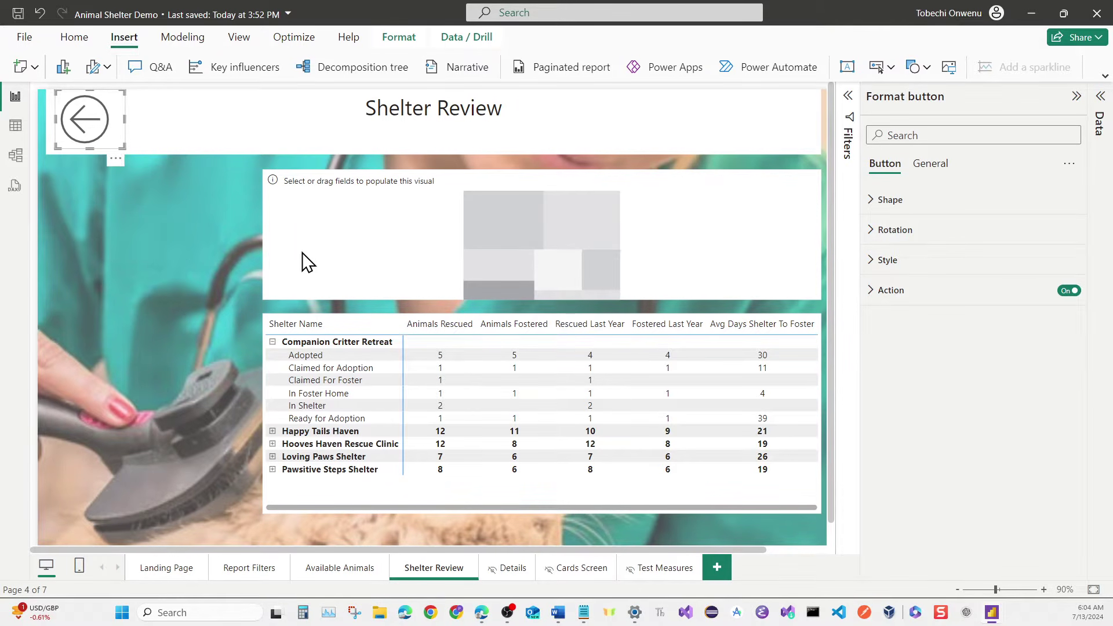
# Populate the treemap with Sheltername from Shelter Home as category and Total Animals Rescued from MyMeasures as values.
pyautogui.click(309, 283)
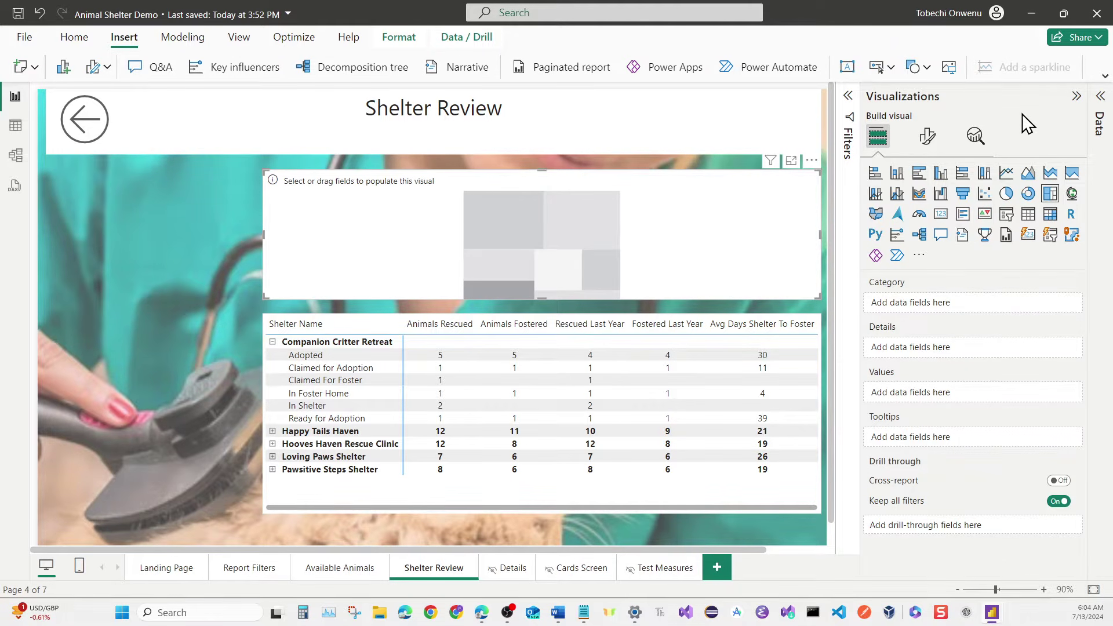
pyautogui.click(1099, 103)
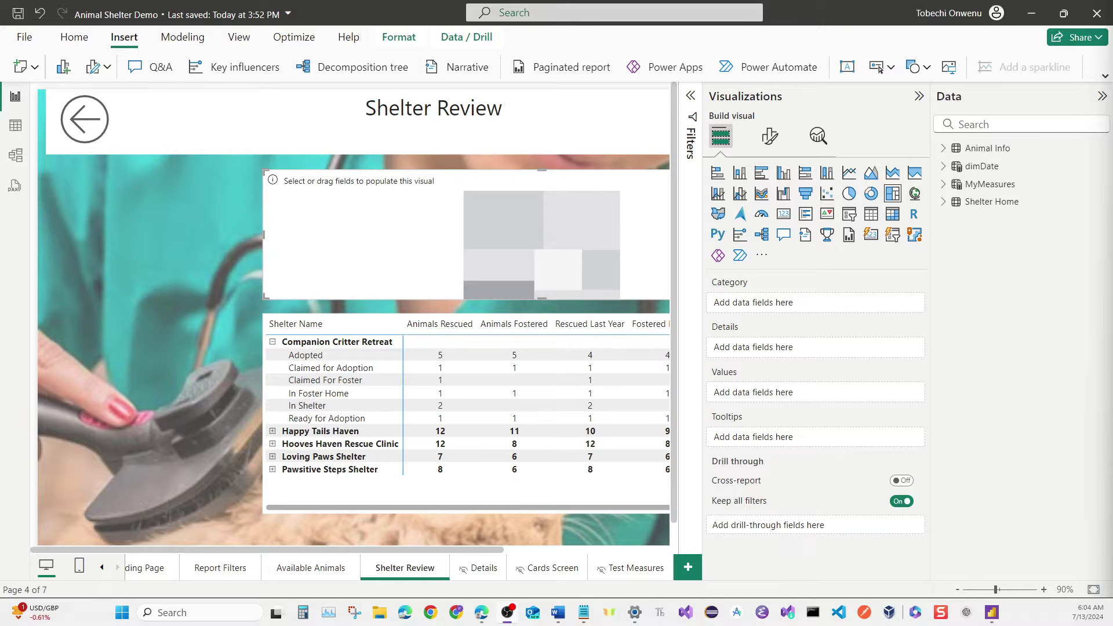
pyautogui.click(945, 202)
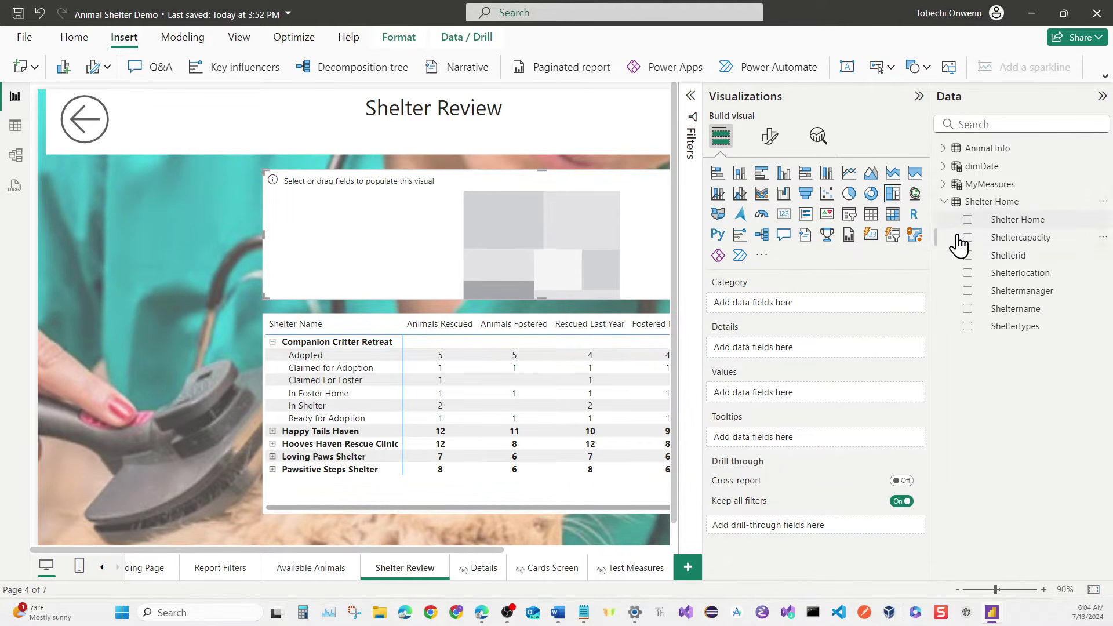
pyautogui.click(968, 309)
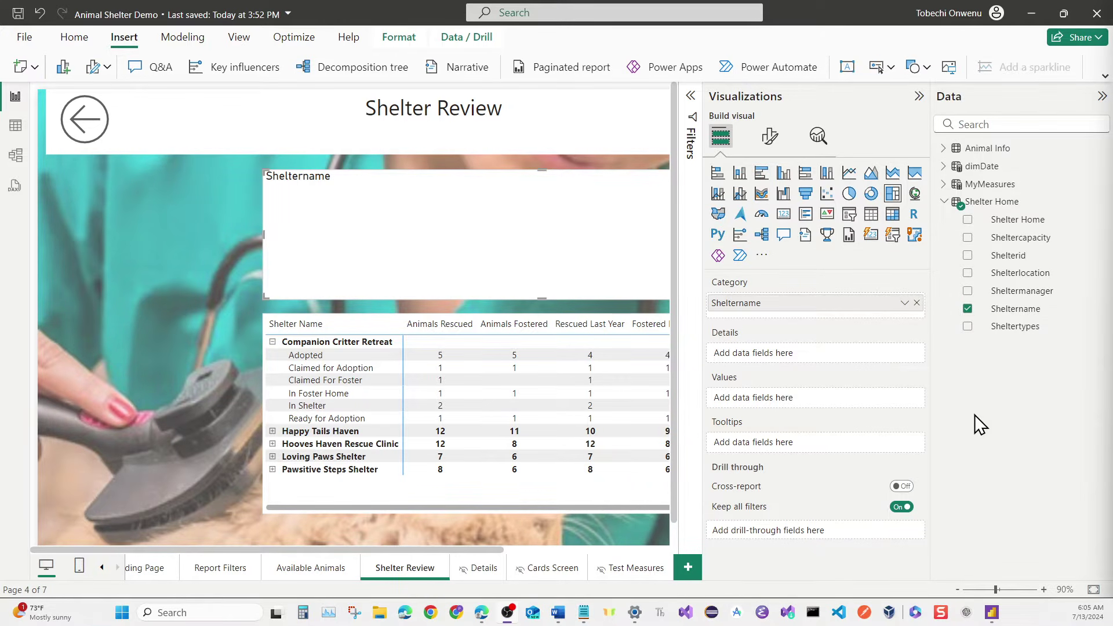
pyautogui.click(944, 184)
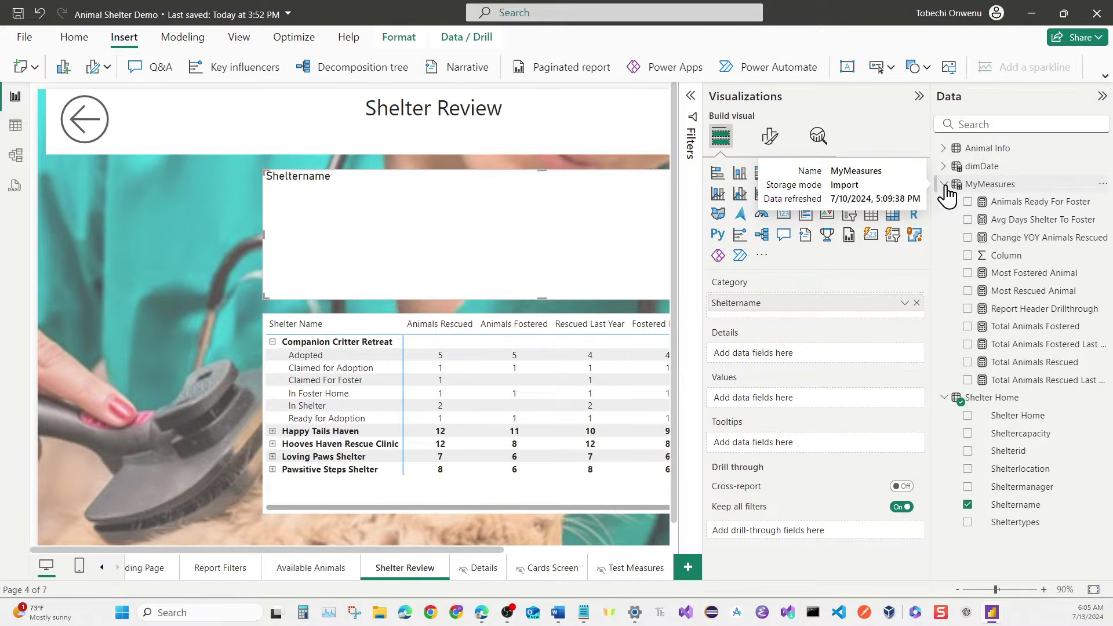
pyautogui.click(968, 363)
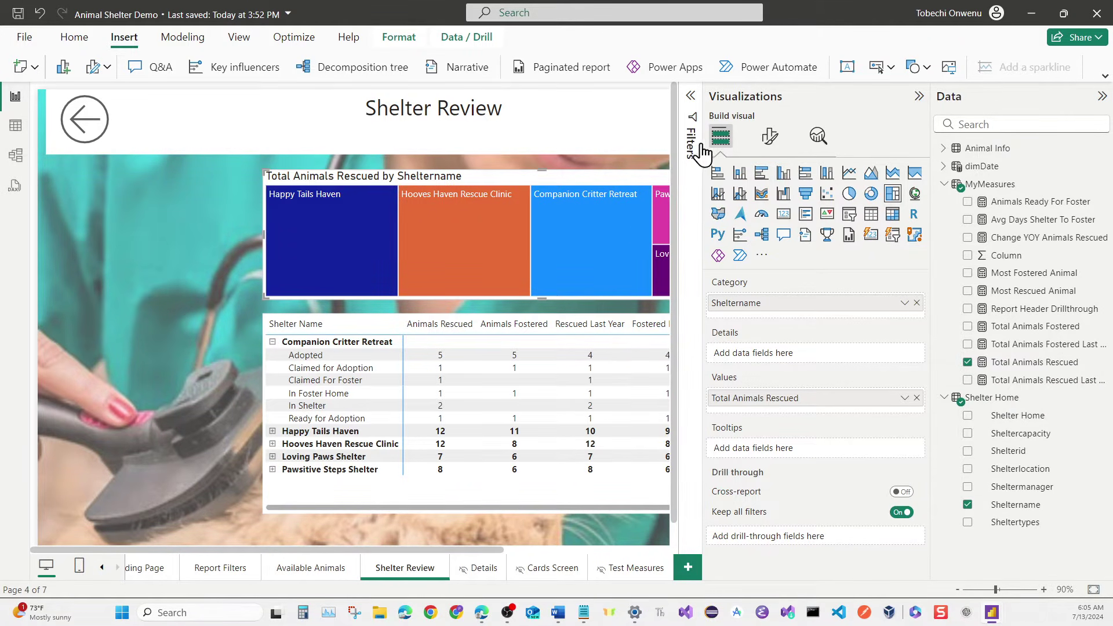
# Turn on the data labels of the treemap and collapse its settings to reveal the whole page.
pyautogui.click(767, 139)
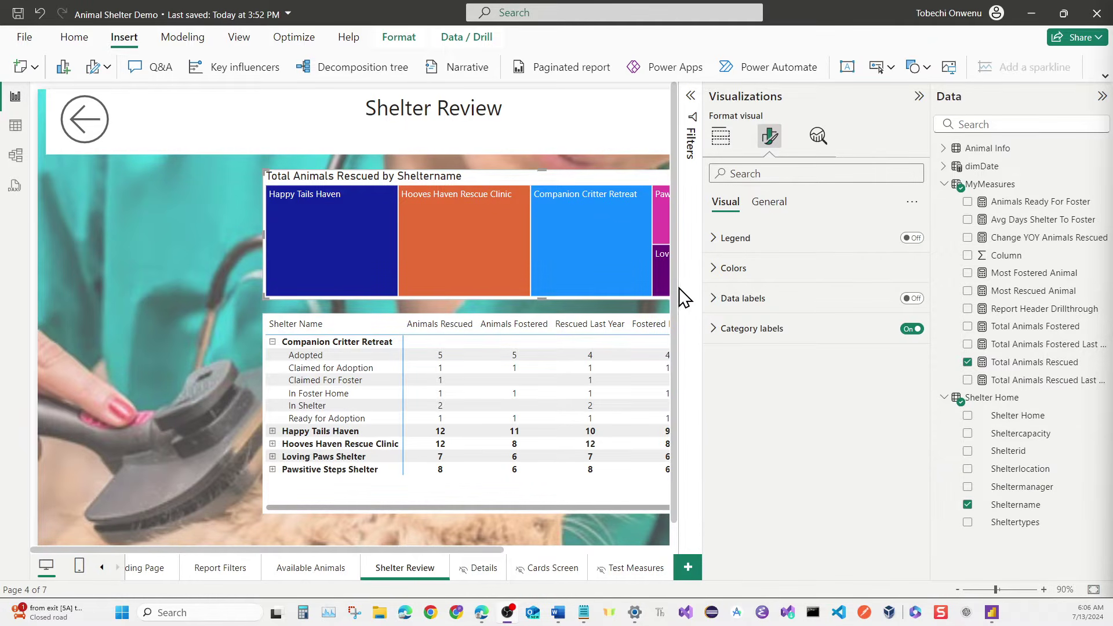
pyautogui.click(909, 306)
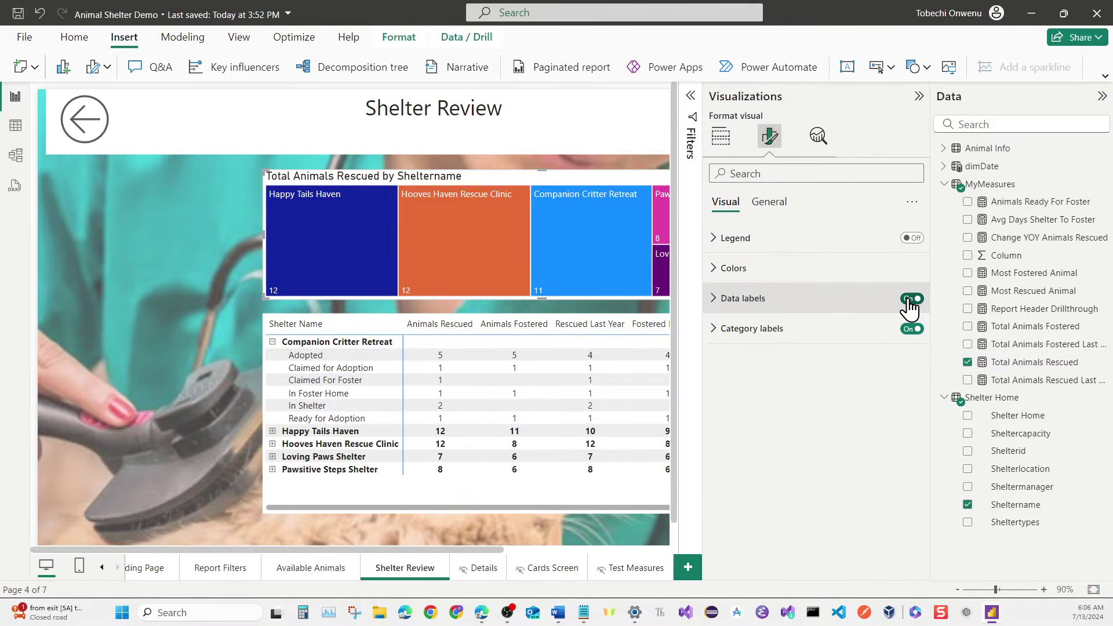
pyautogui.click(919, 96)
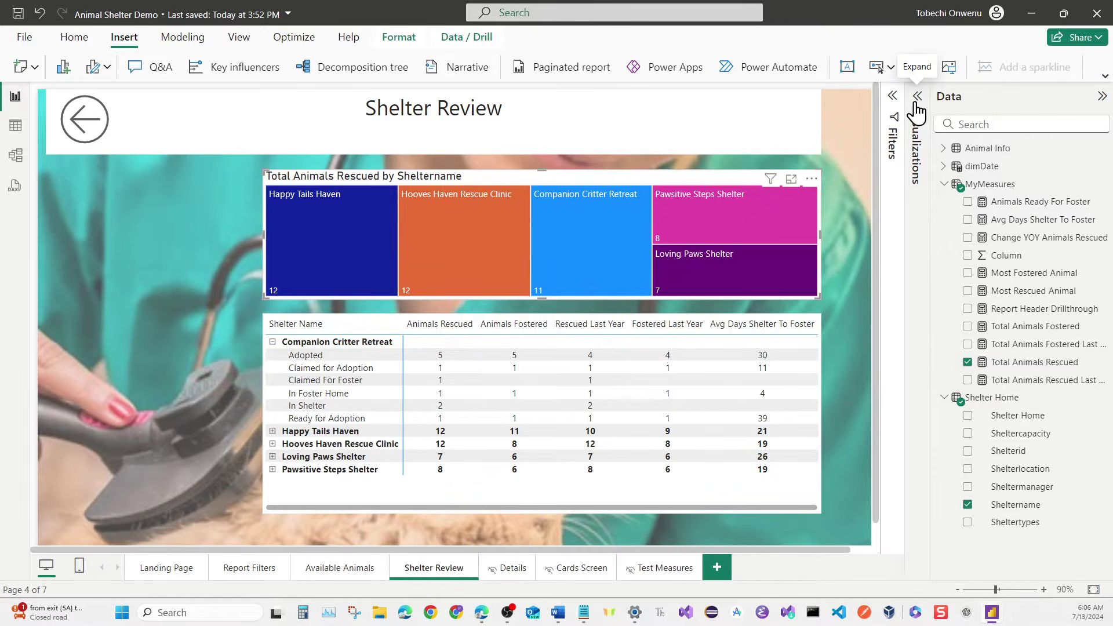
# Shorten the title text box slightly and set the "Shelter Review" text to font size 28.
pyautogui.click(676, 149)
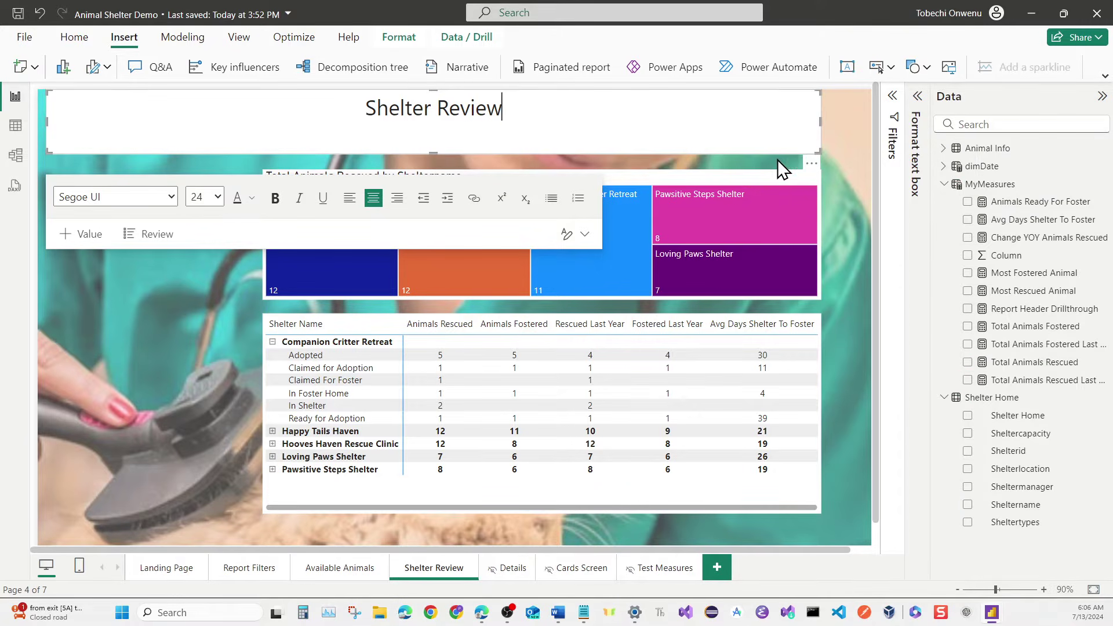
pyautogui.moveTo(820, 150); pyautogui.dragTo(820, 136)
pyautogui.tripleClick(621, 113)
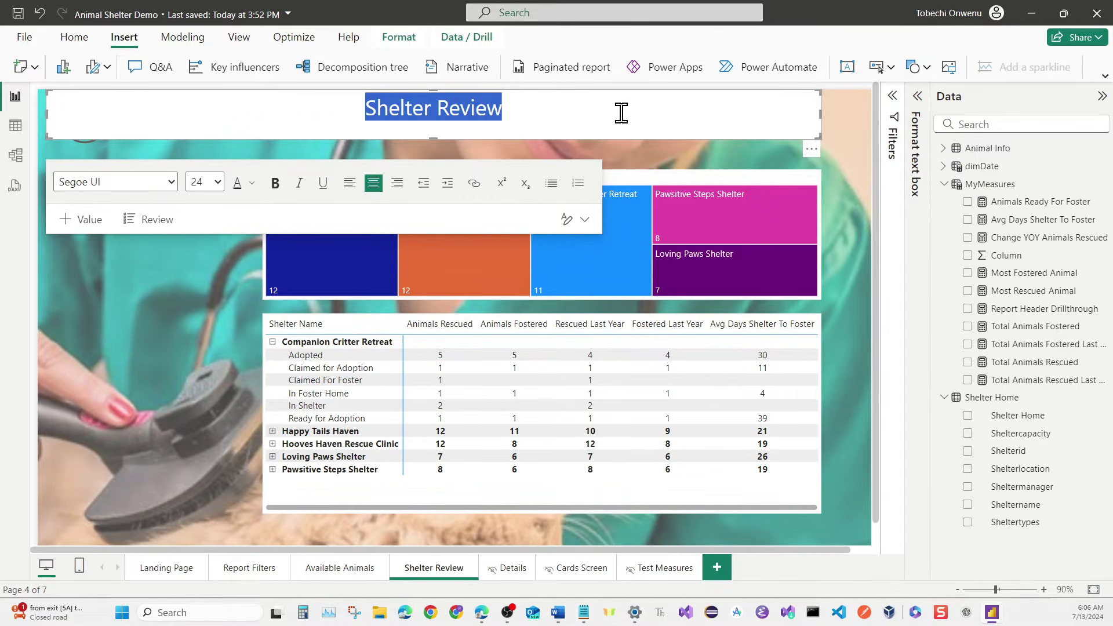
pyautogui.click(217, 185)
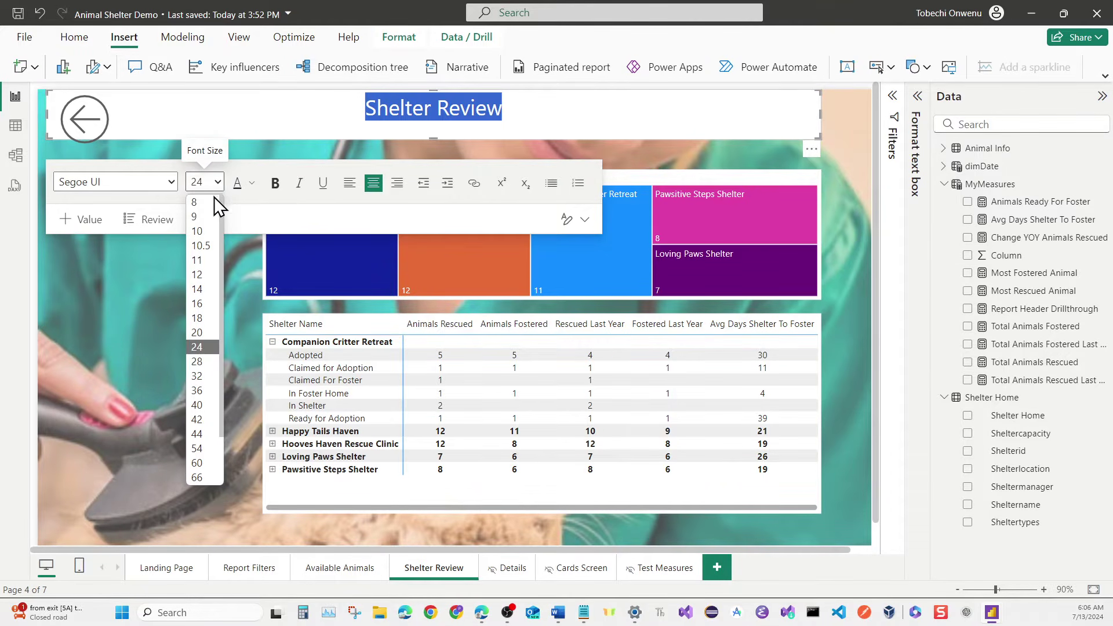
pyautogui.click(199, 362)
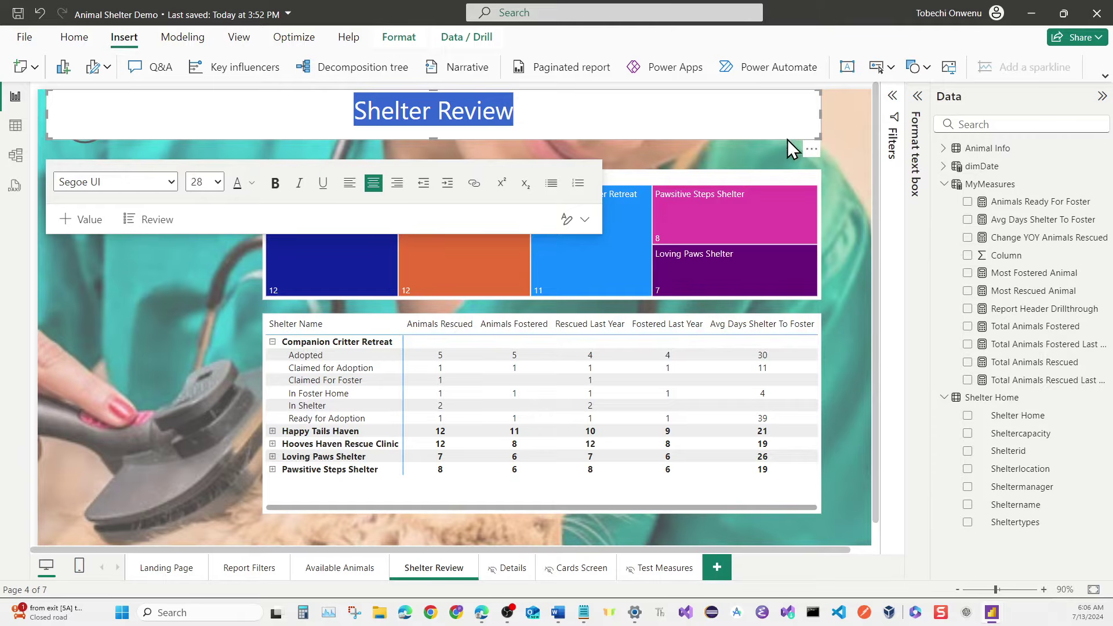
# Extend the title text box to the right and shift the treemap and matrix to align with its new right edge.
pyautogui.moveTo(820, 116); pyautogui.dragTo(863, 120)
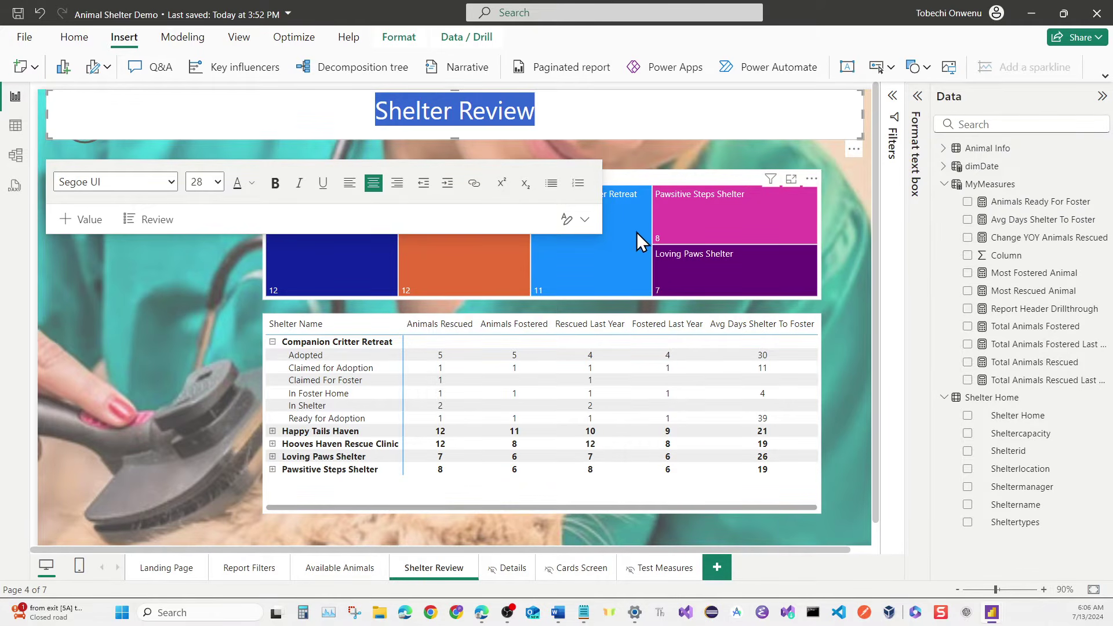
pyautogui.moveTo(648, 180); pyautogui.dragTo(690, 173)
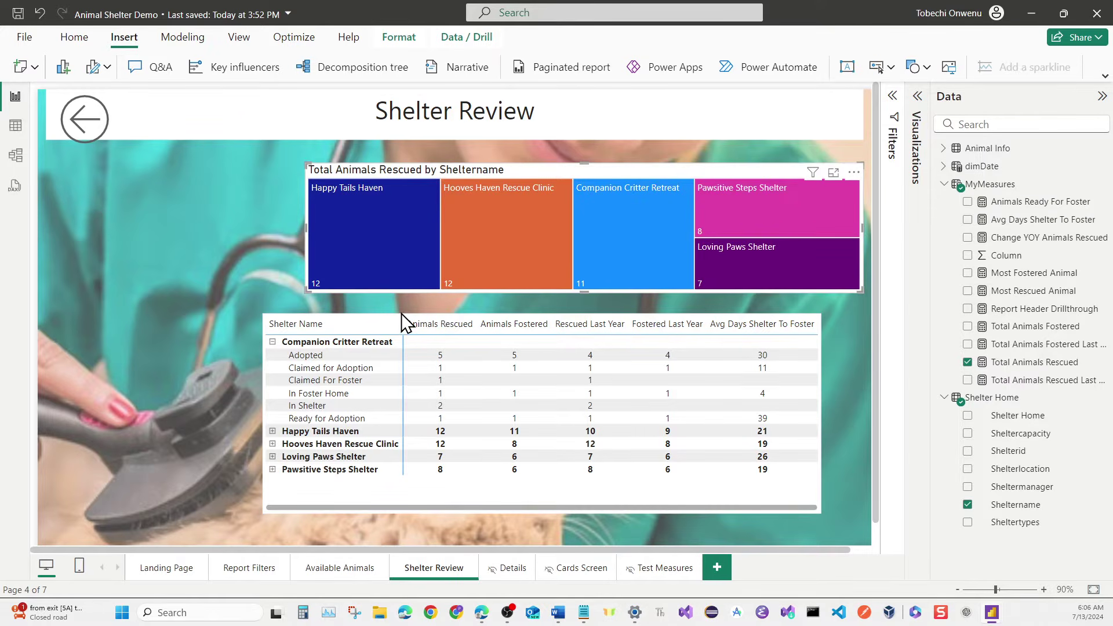
pyautogui.moveTo(401, 315); pyautogui.dragTo(448, 312)
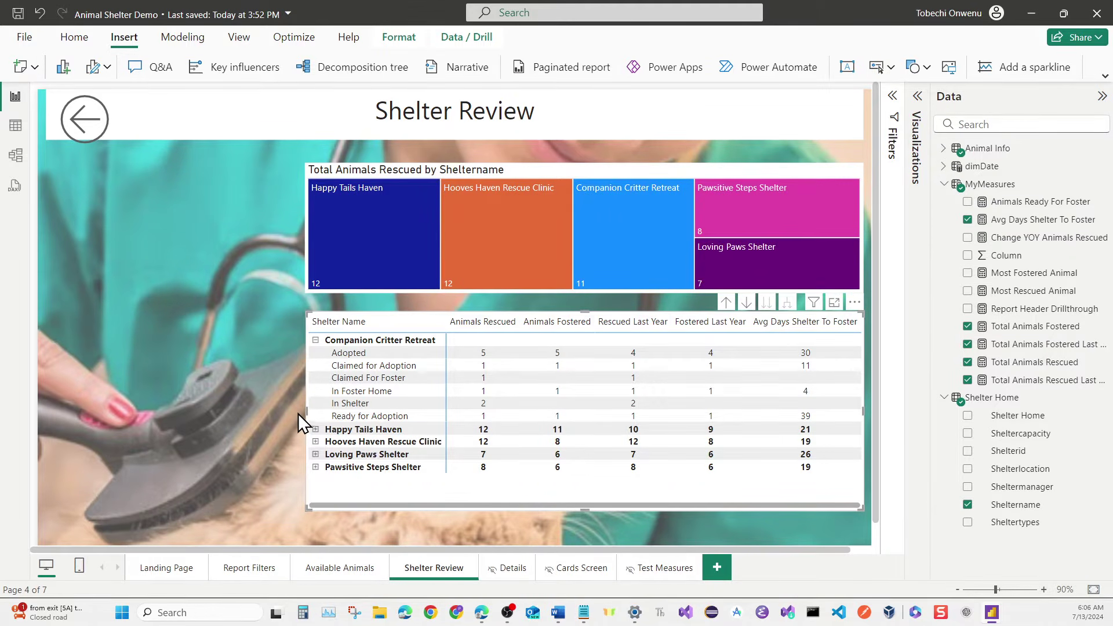
pyautogui.click(128, 196)
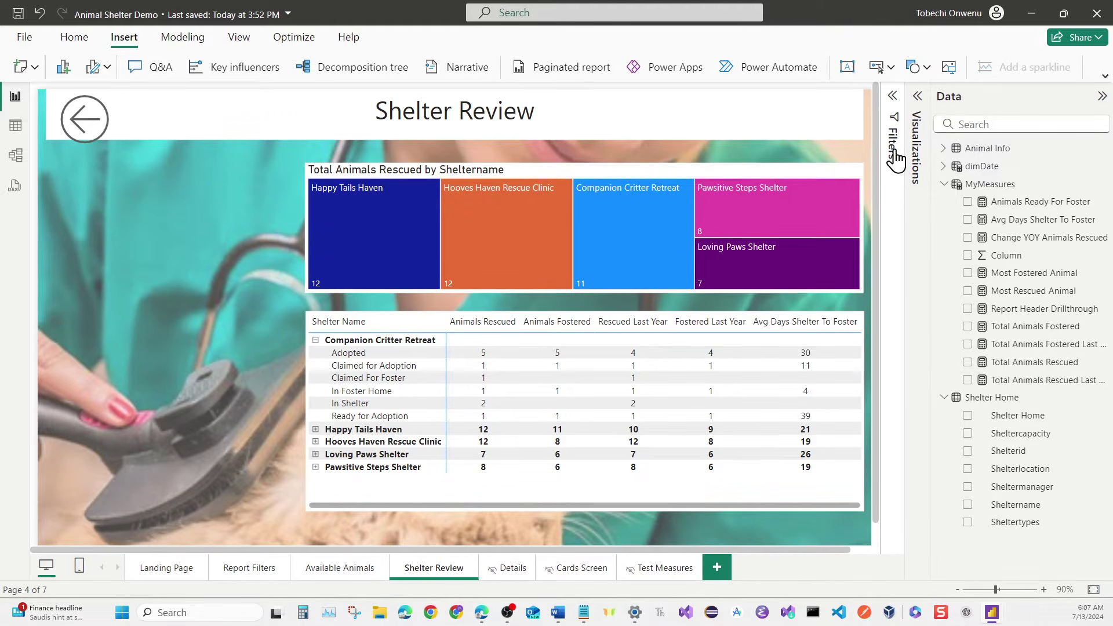
# Add a new card visual showing Total Animals Rescued and Total Animals Fostered from MyMeasures.
pyautogui.click(919, 97)
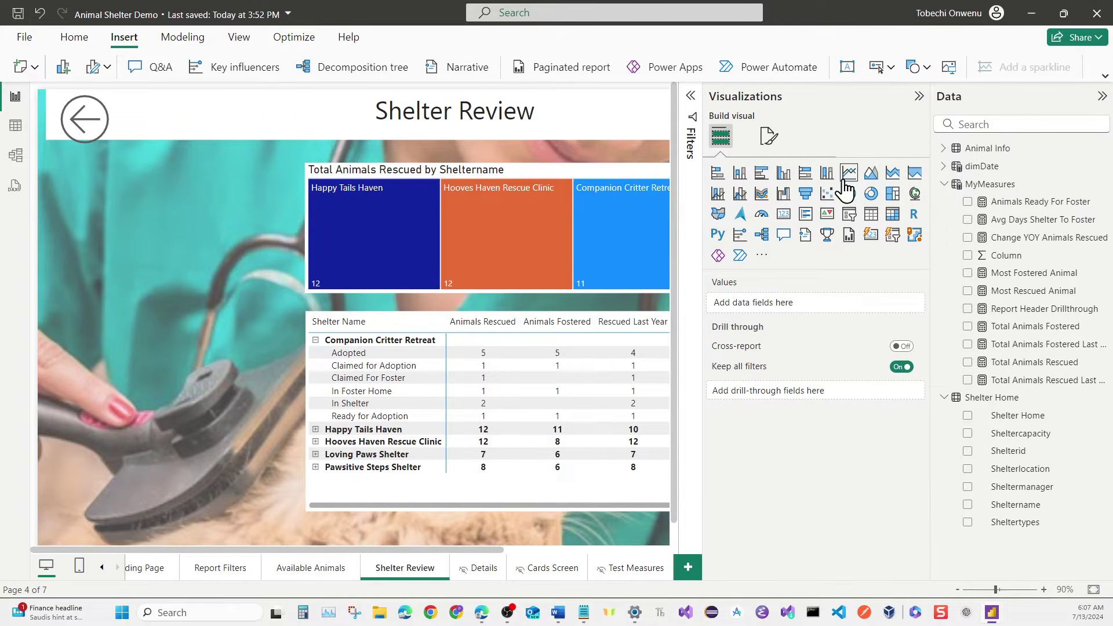
pyautogui.click(872, 236)
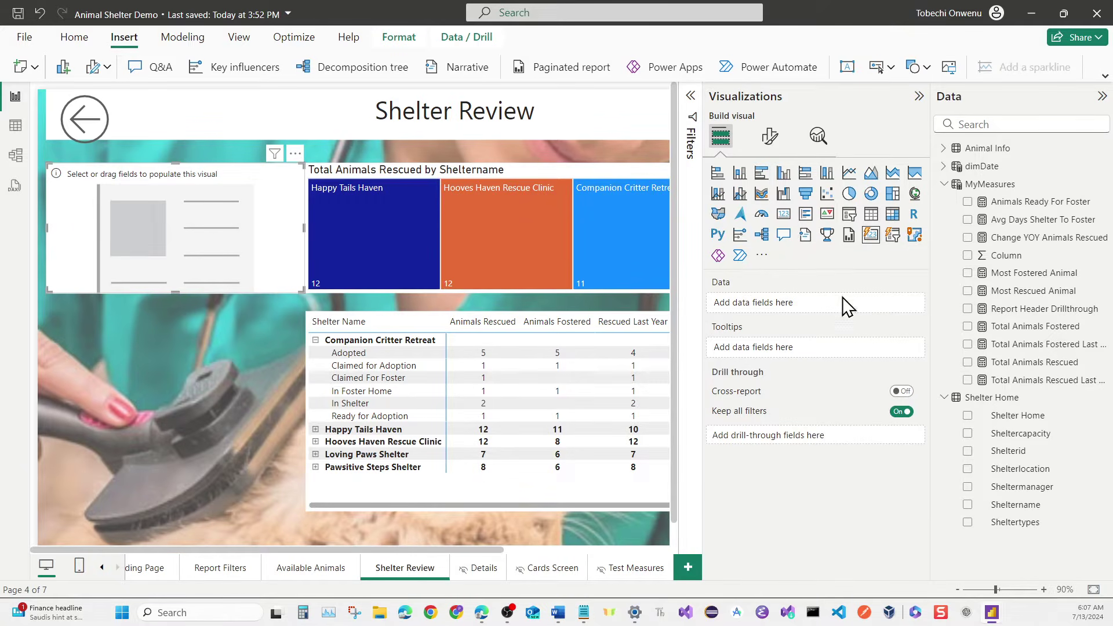
pyautogui.click(968, 364)
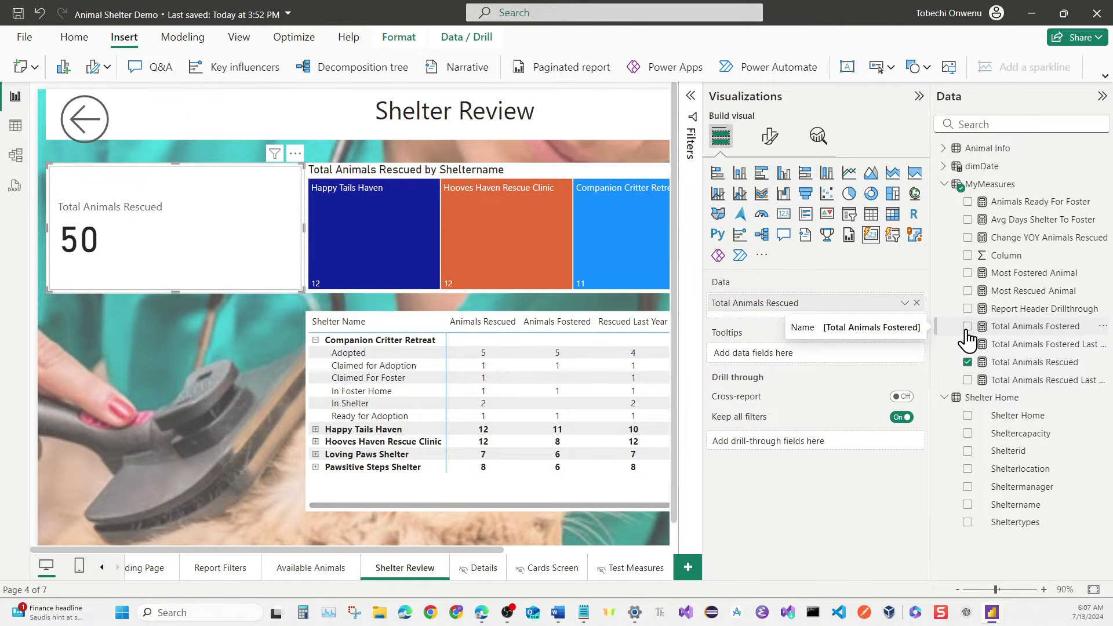
pyautogui.click(968, 327)
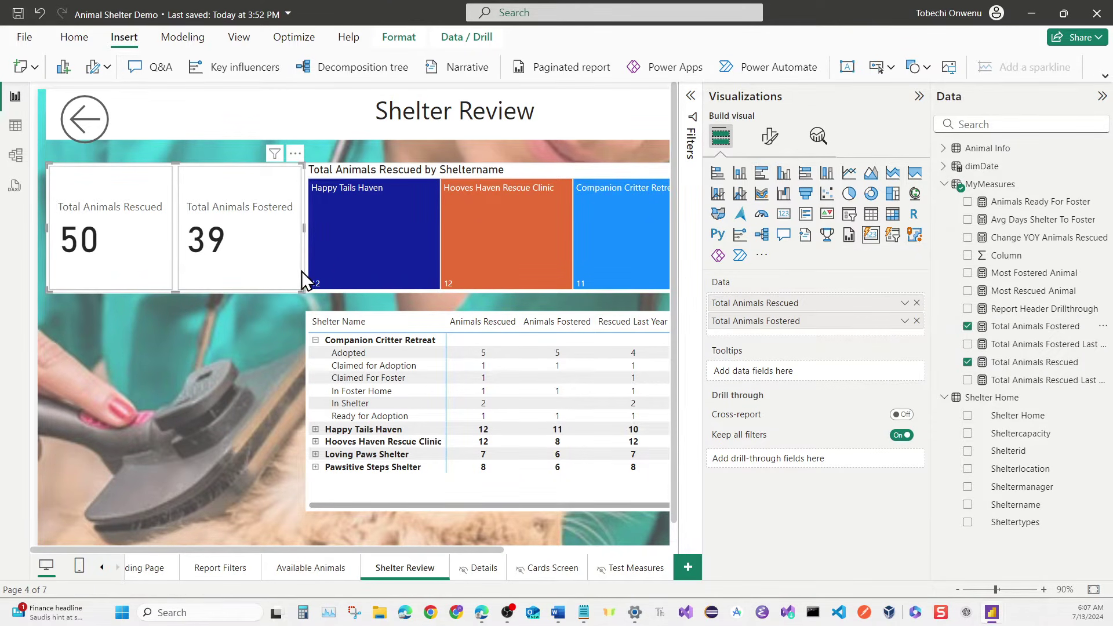
# Make the card visual shorter and wider, and narrow the treemap from its left edge to clear the overlap.
pyautogui.moveTo(304, 292); pyautogui.dragTo(299, 260)
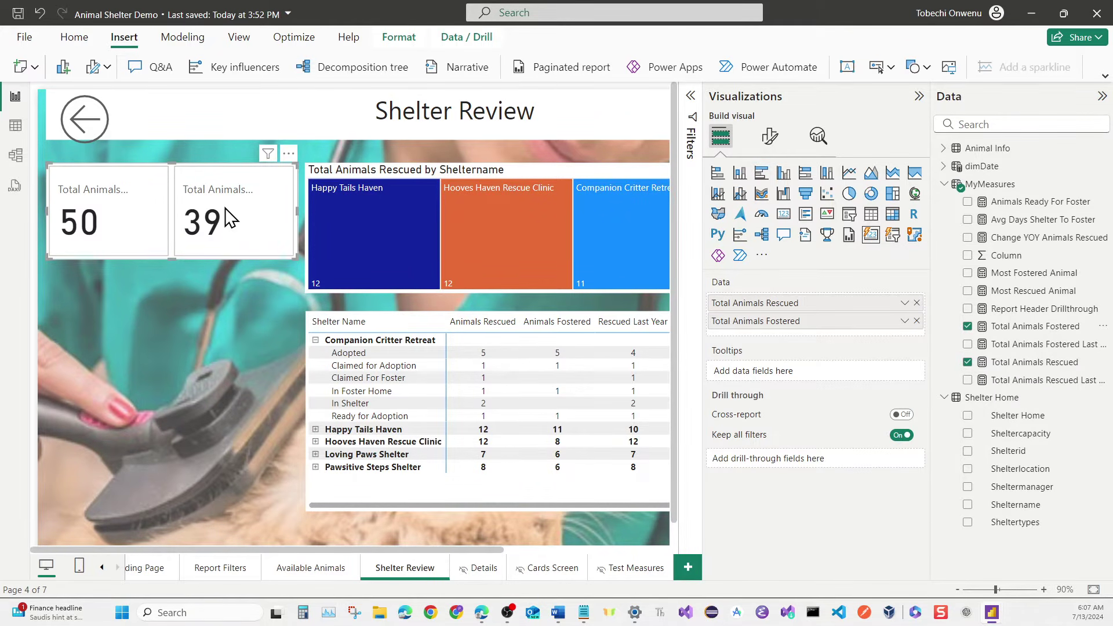
pyautogui.moveTo(297, 211); pyautogui.dragTo(333, 214)
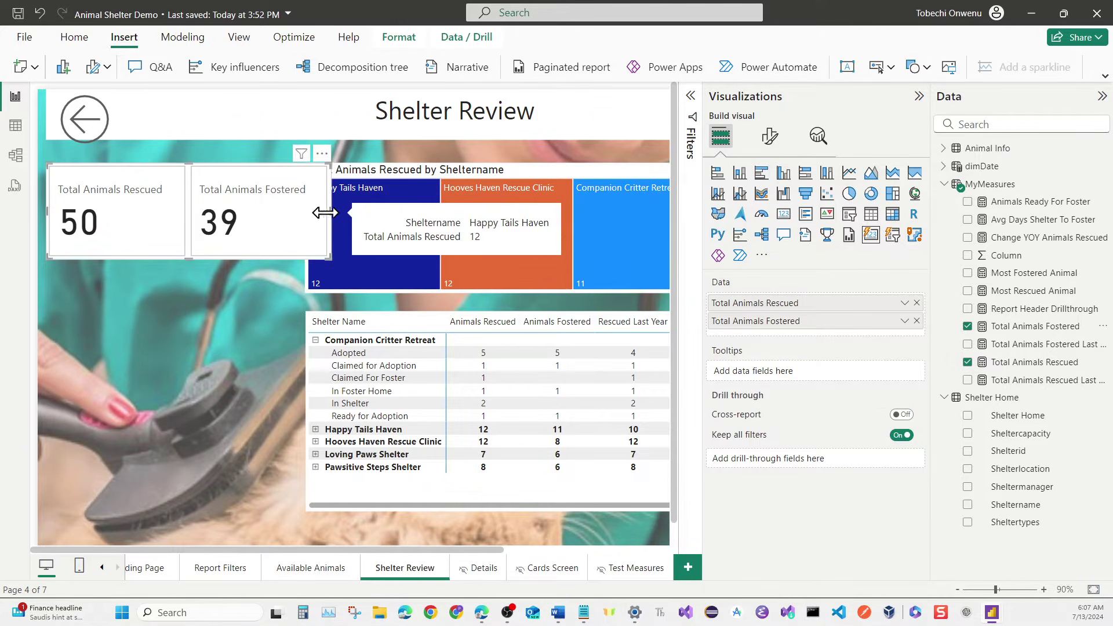
pyautogui.click(919, 97)
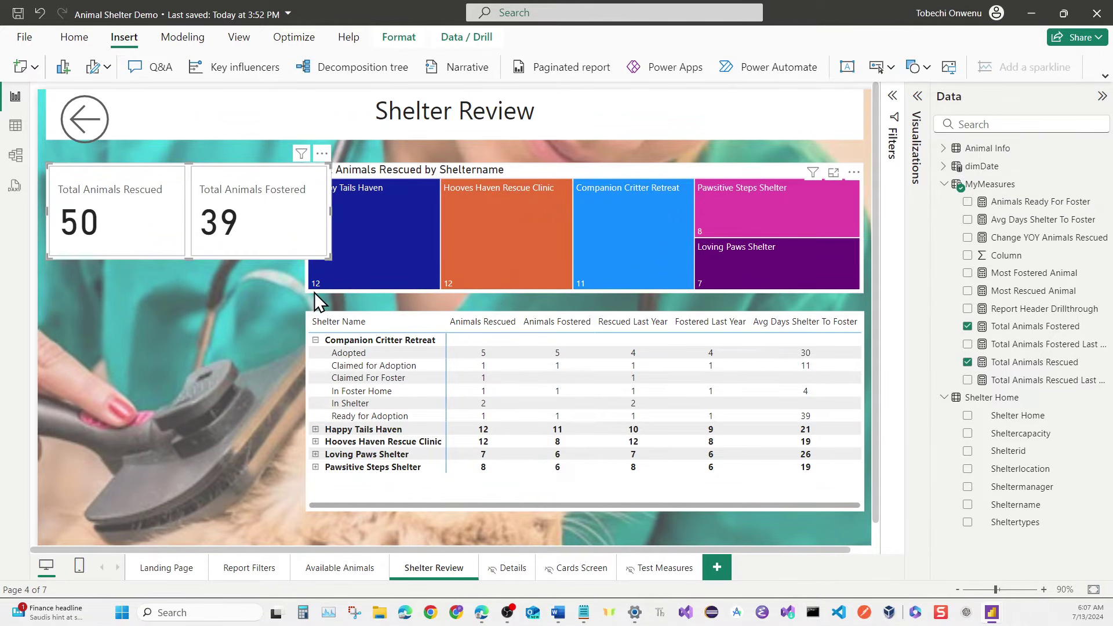
pyautogui.click(308, 278)
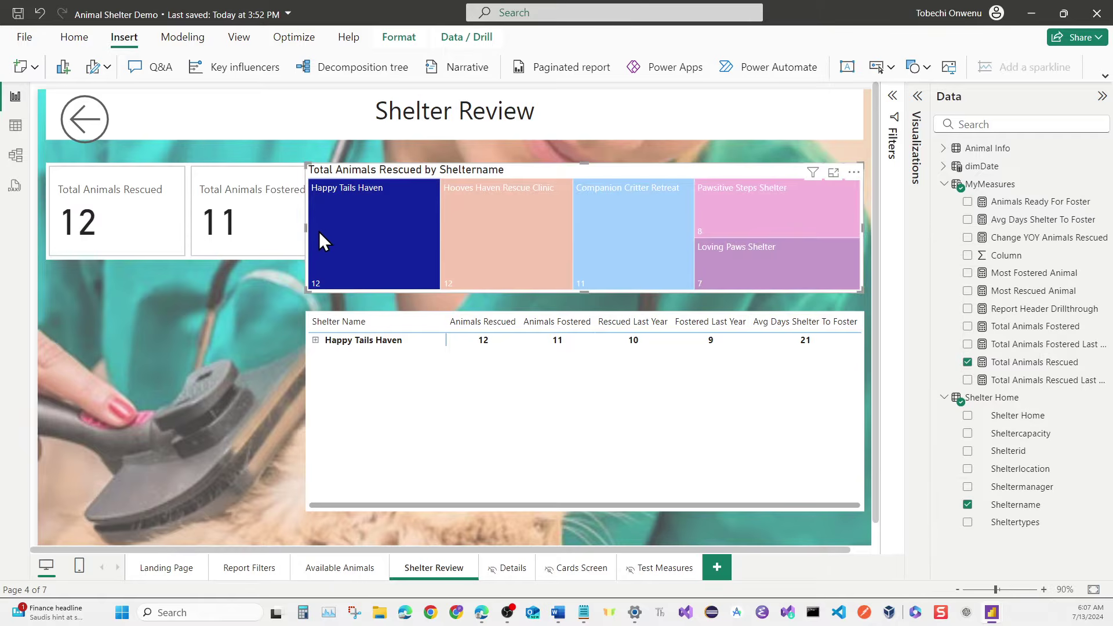
pyautogui.moveTo(330, 228); pyautogui.dragTo(342, 227)
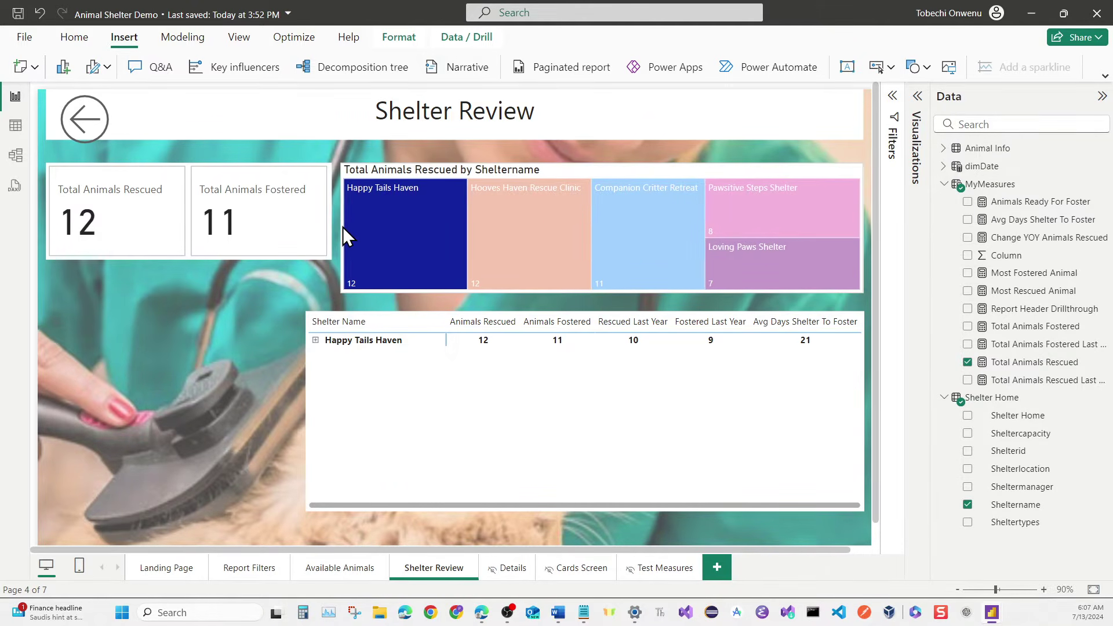
pyautogui.click(258, 293)
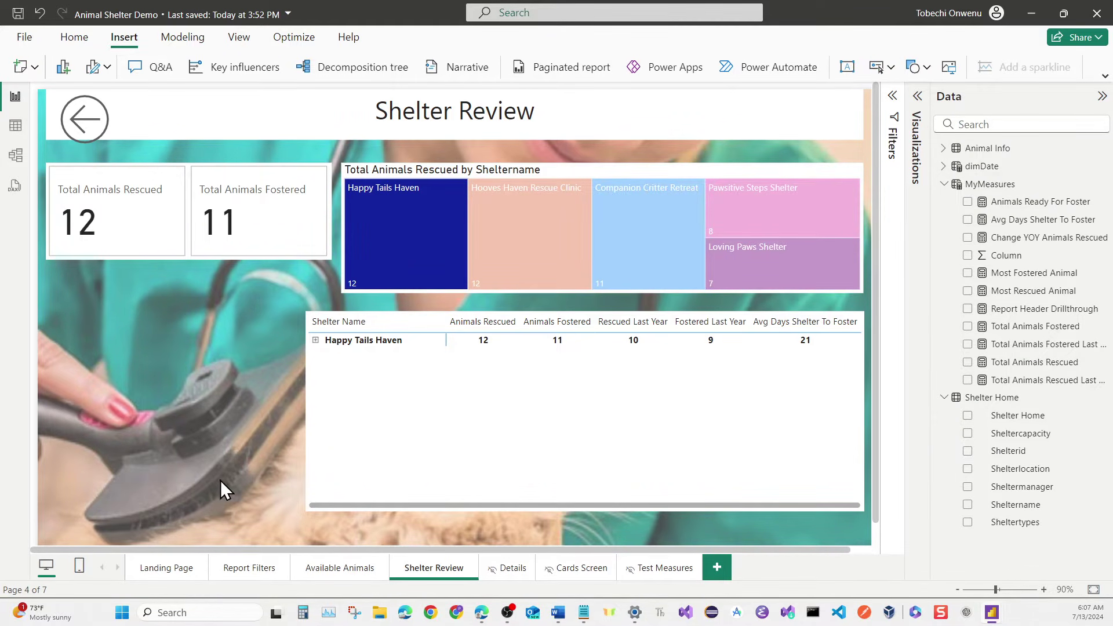
# Consult the Cards Screen page, and set the Shelter Review card's callout values to font size 36 with centered horizontal alignment.
pyautogui.click(565, 569)
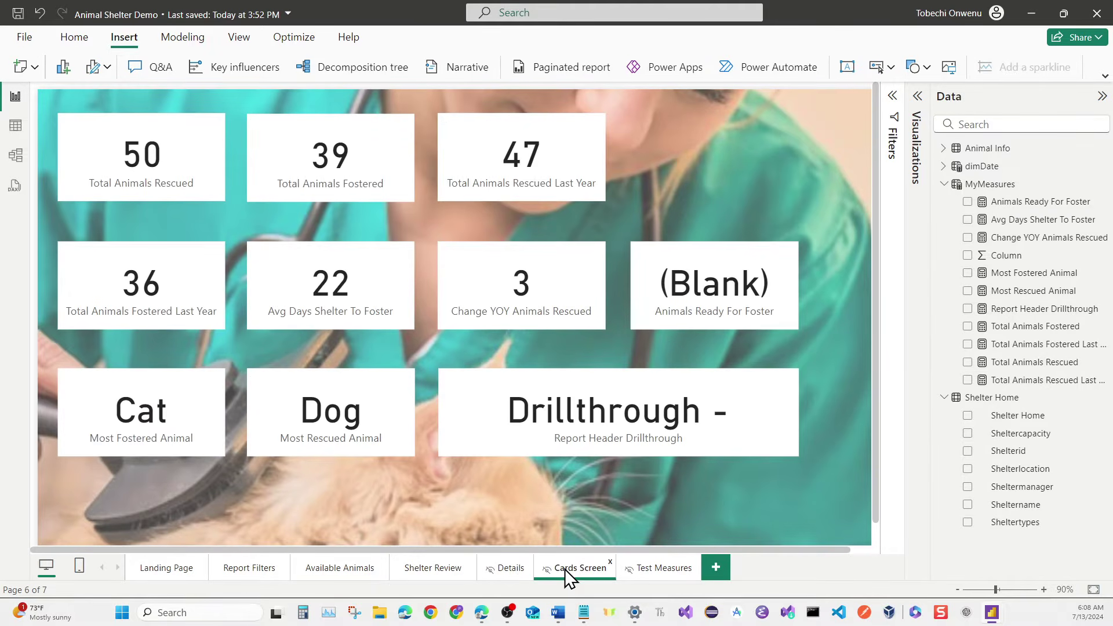
pyautogui.click(458, 573)
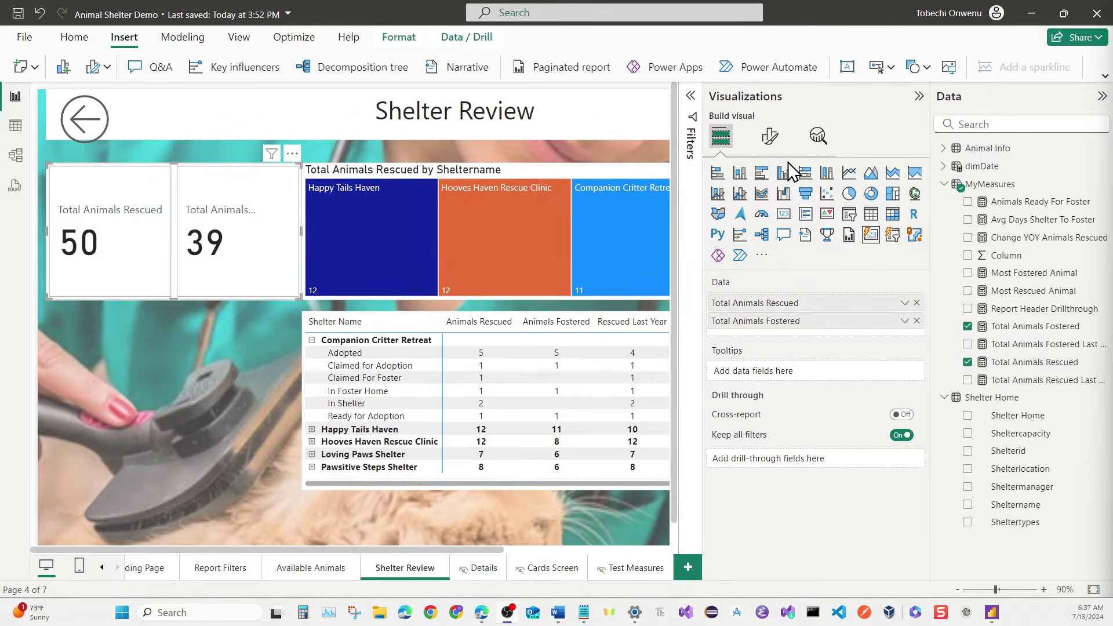
pyautogui.click(779, 147)
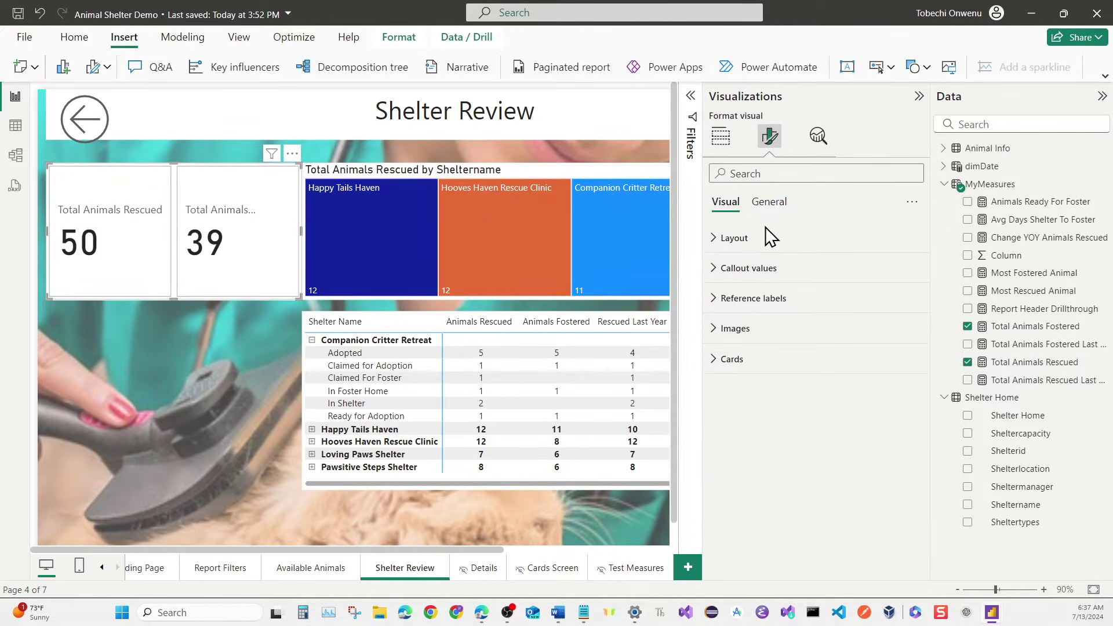
pyautogui.click(743, 249)
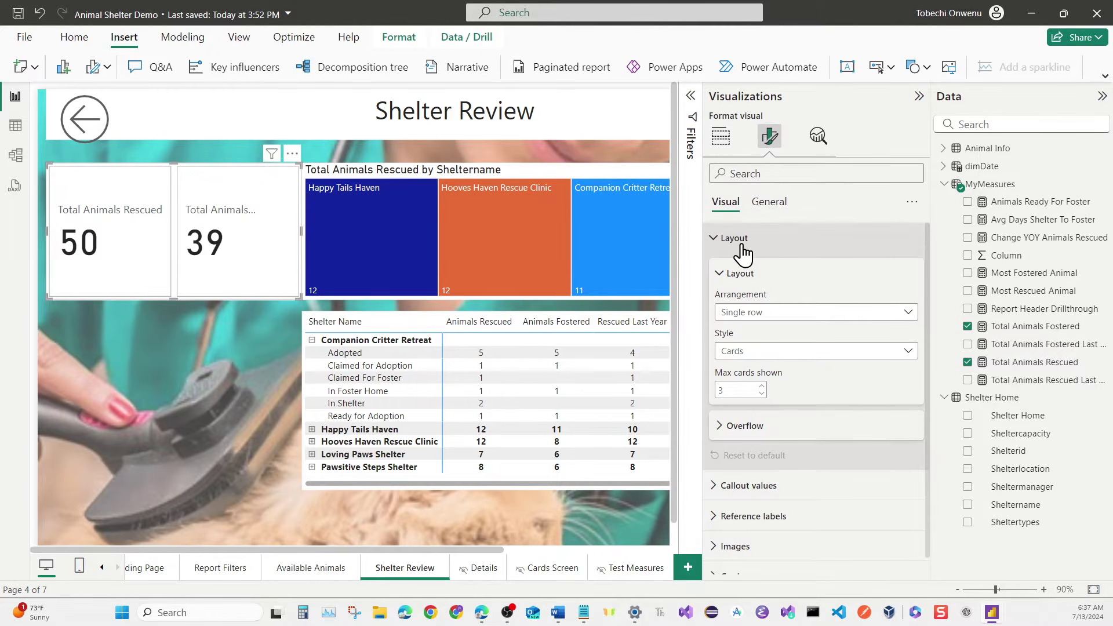
pyautogui.click(743, 250)
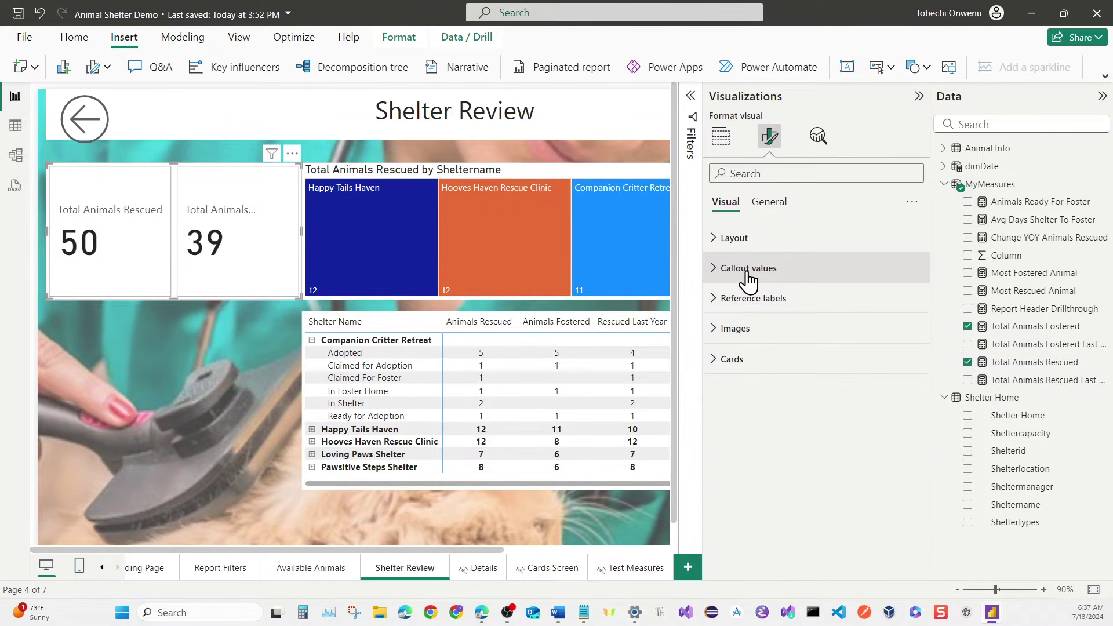
pyautogui.click(748, 269)
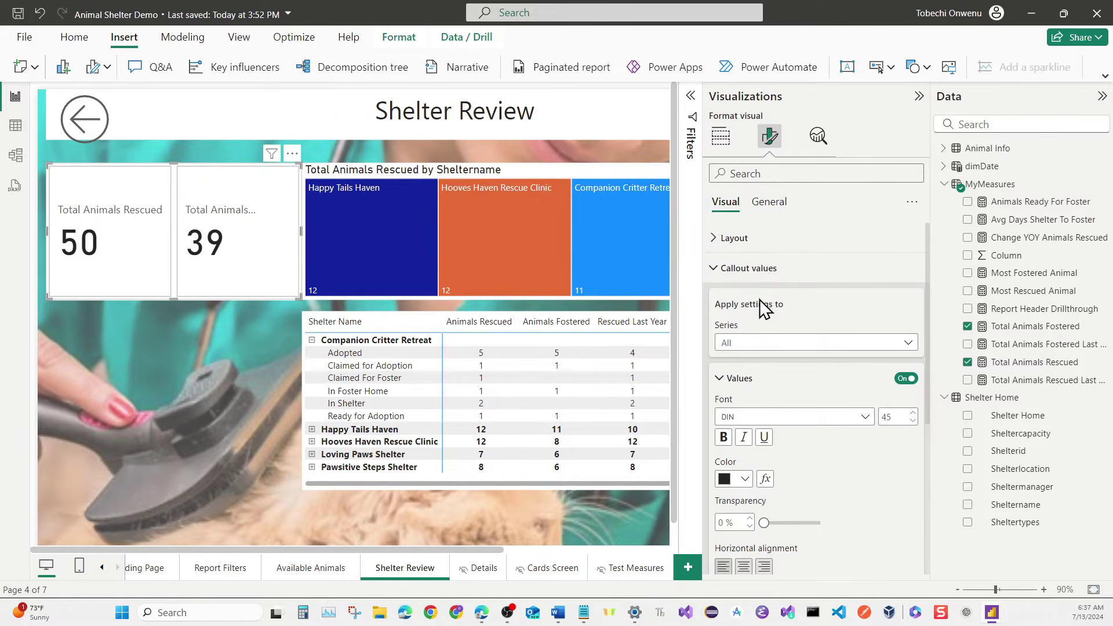
pyautogui.scroll(-3, 792, 353)
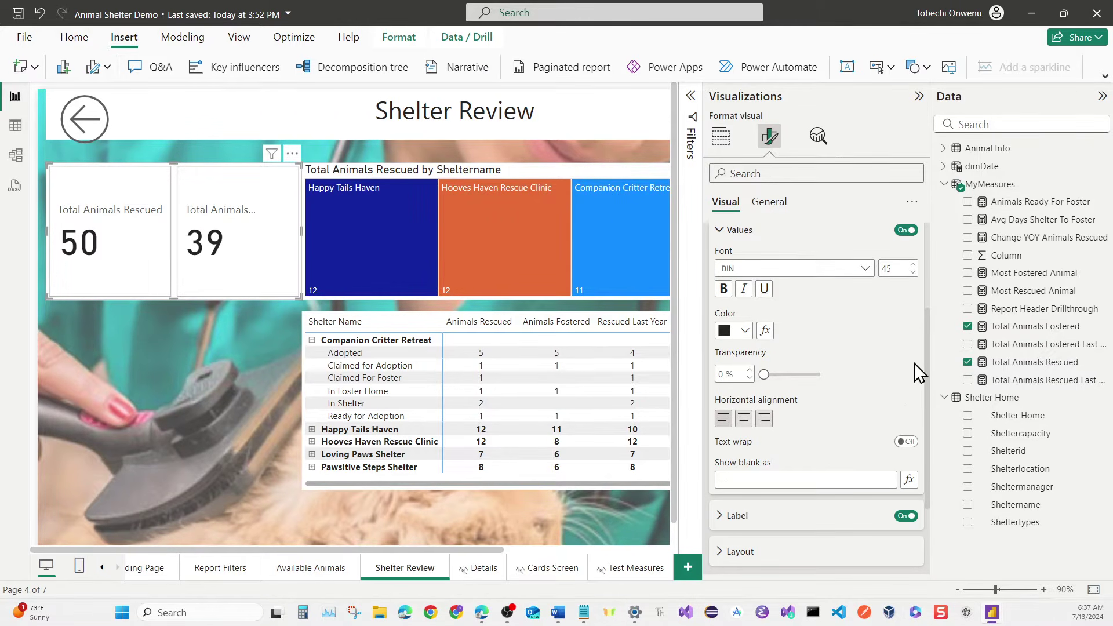
pyautogui.click(914, 272)
pyautogui.click(914, 272)
pyautogui.click(914, 272)
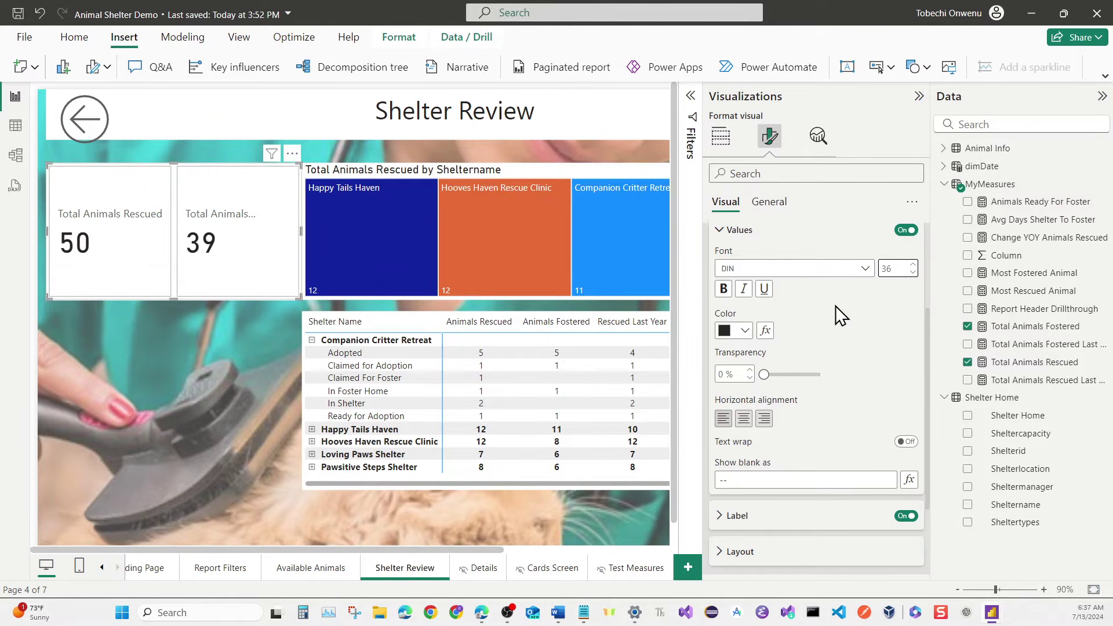
pyautogui.click(744, 419)
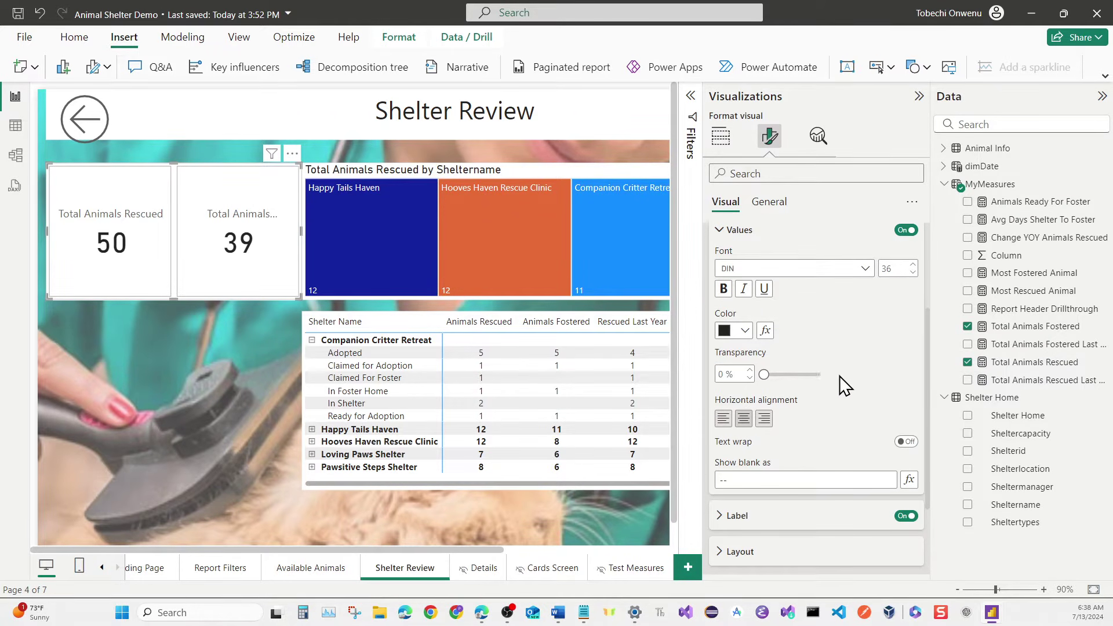
# Position the card's callout labels at Below Value.
pyautogui.scroll(-2, 801, 398)
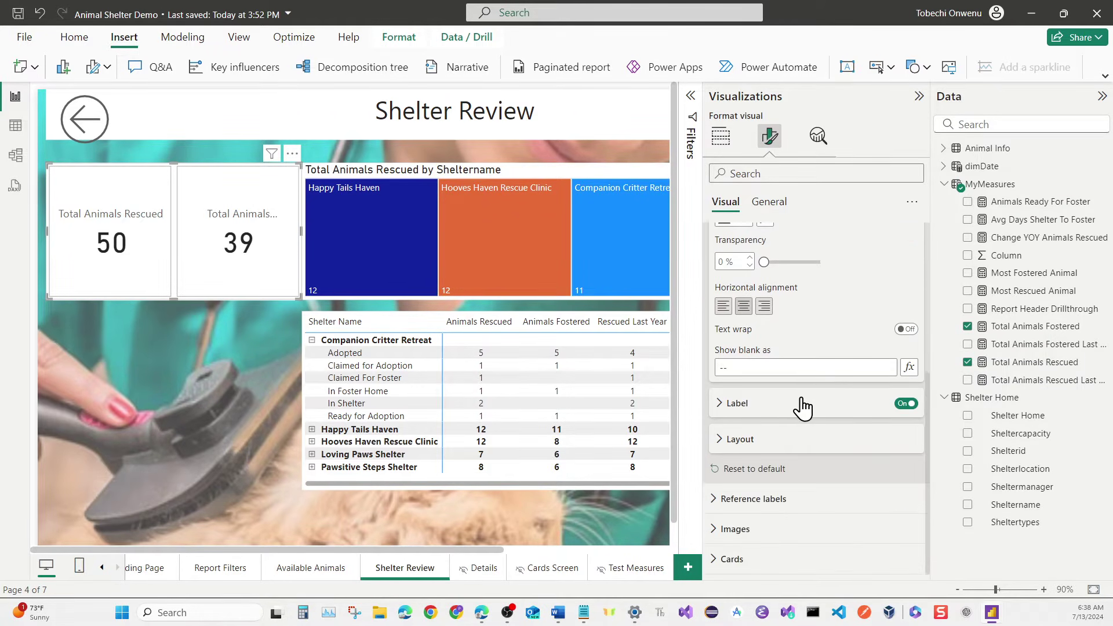
pyautogui.click(733, 409)
pyautogui.scroll(-5, 776, 395)
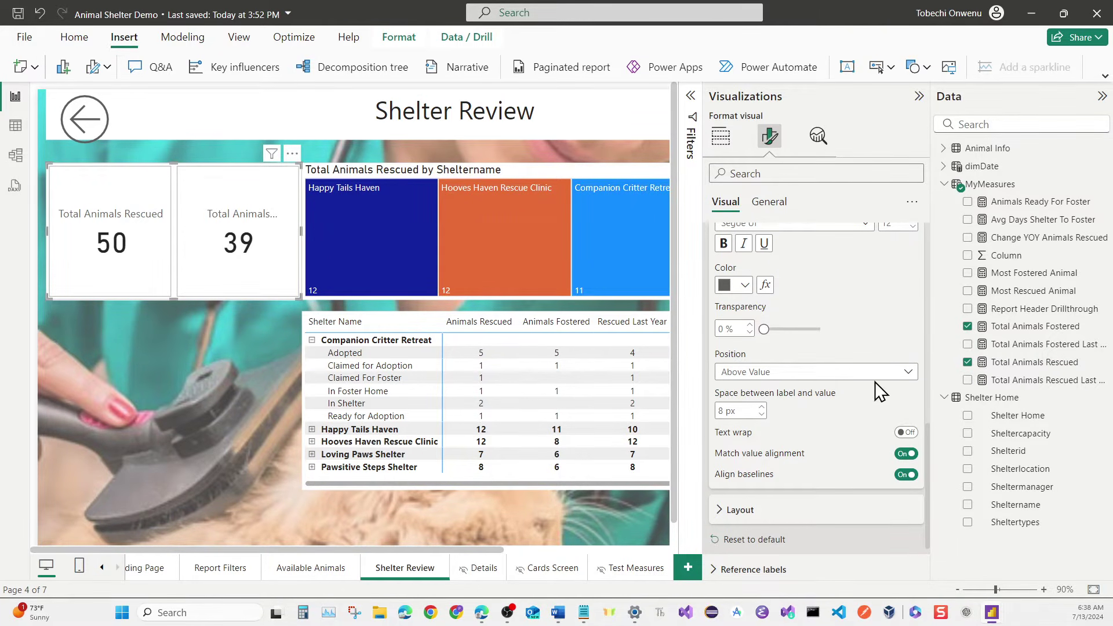
pyautogui.click(907, 374)
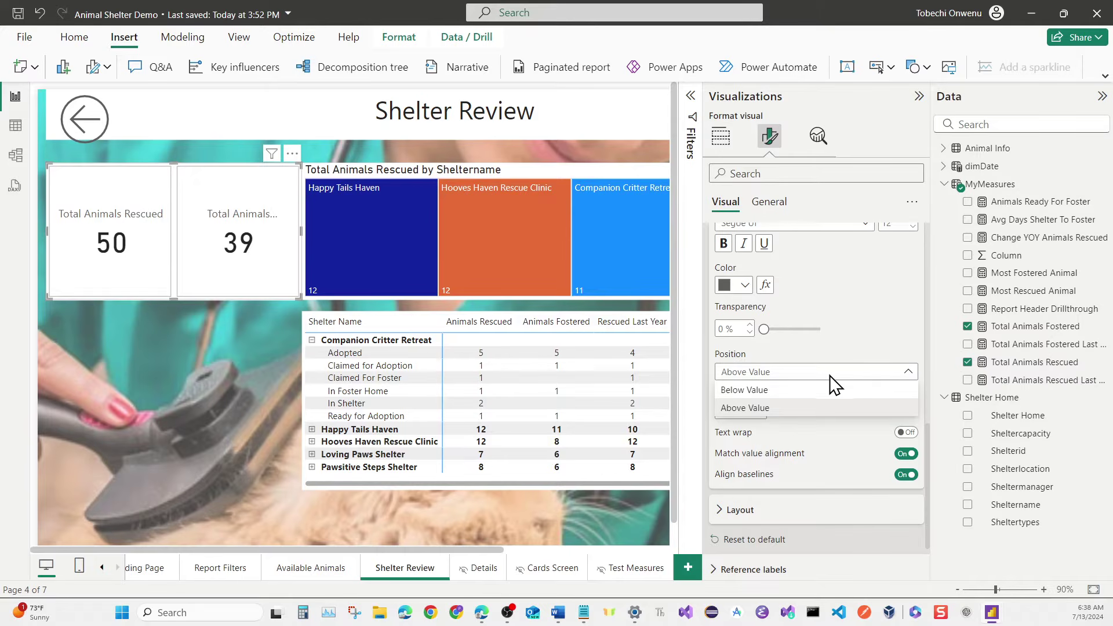
pyautogui.click(812, 391)
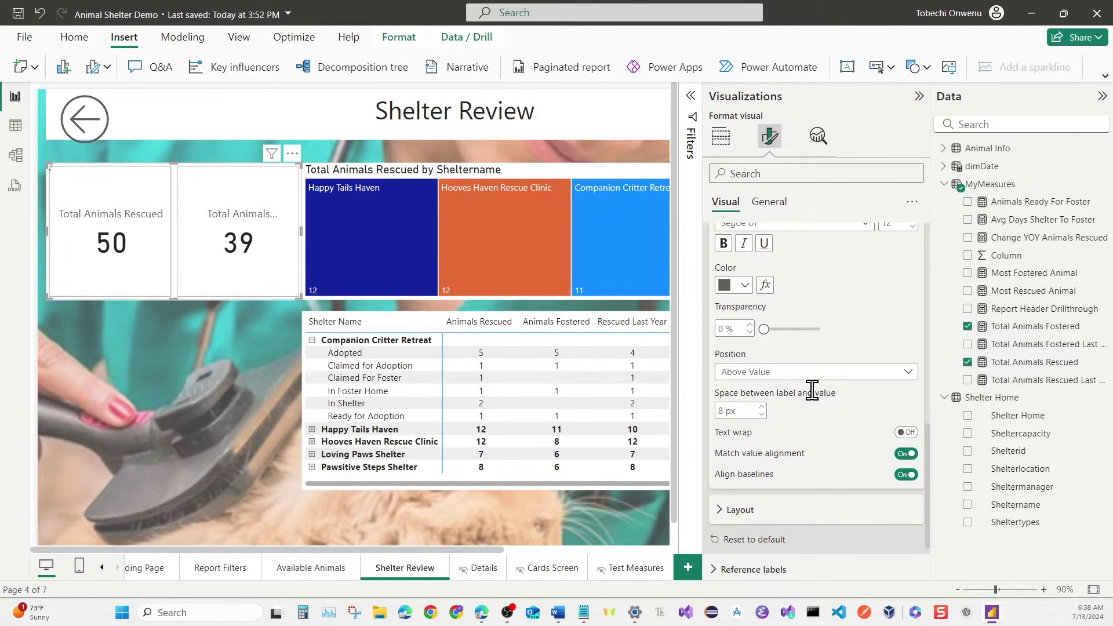
pyautogui.scroll(-1, 809, 346)
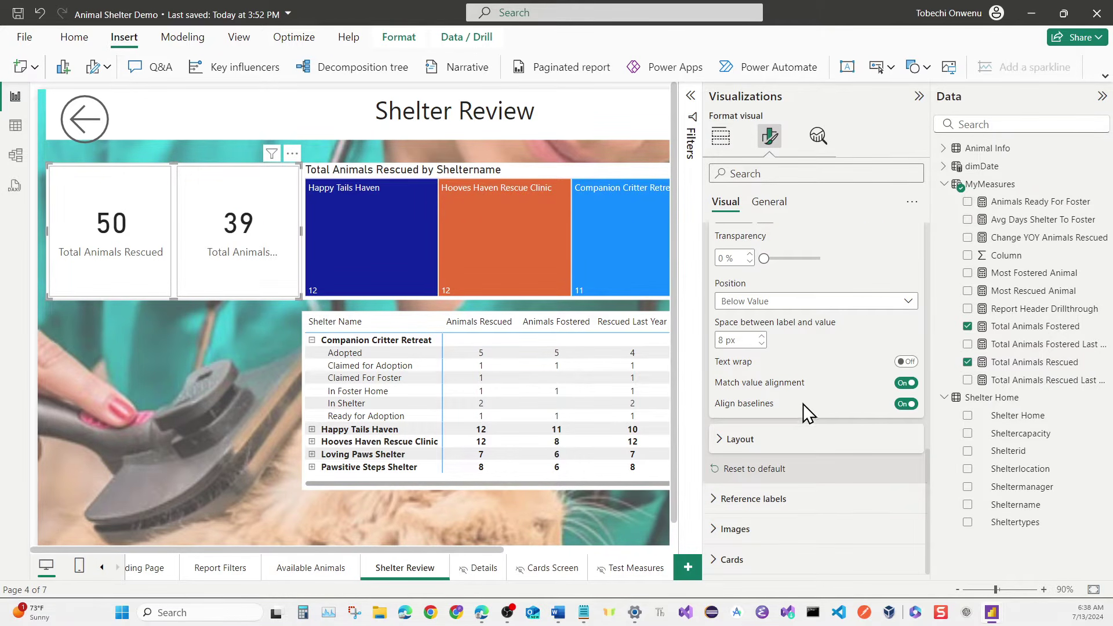
# Set the padding size of all cards in the card visual to Custom.
pyautogui.click(732, 560)
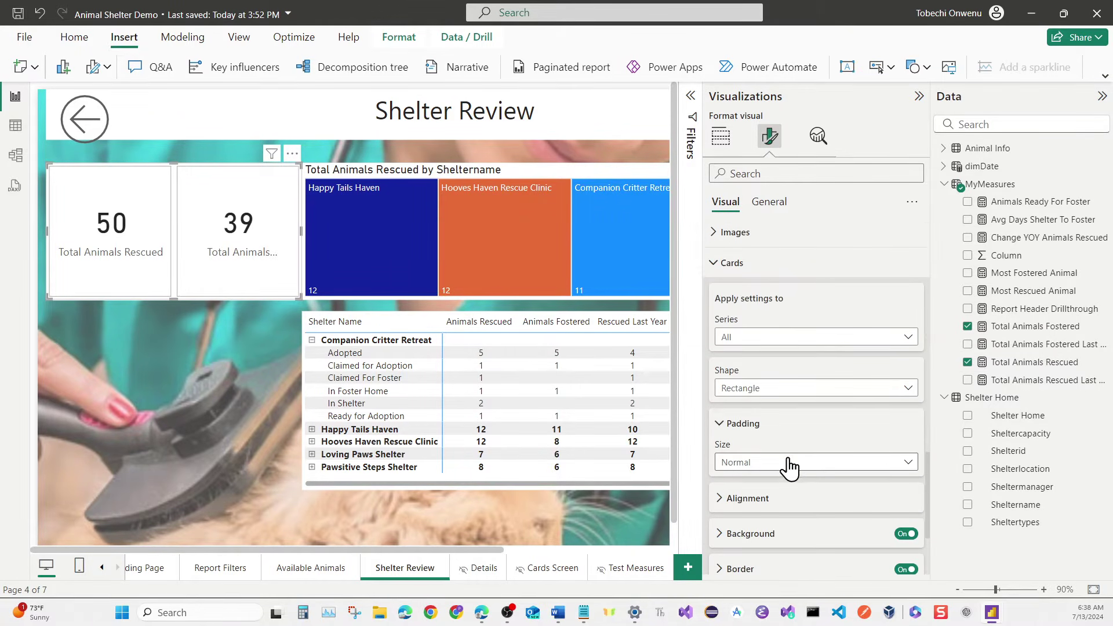
pyautogui.scroll(-1, 789, 453)
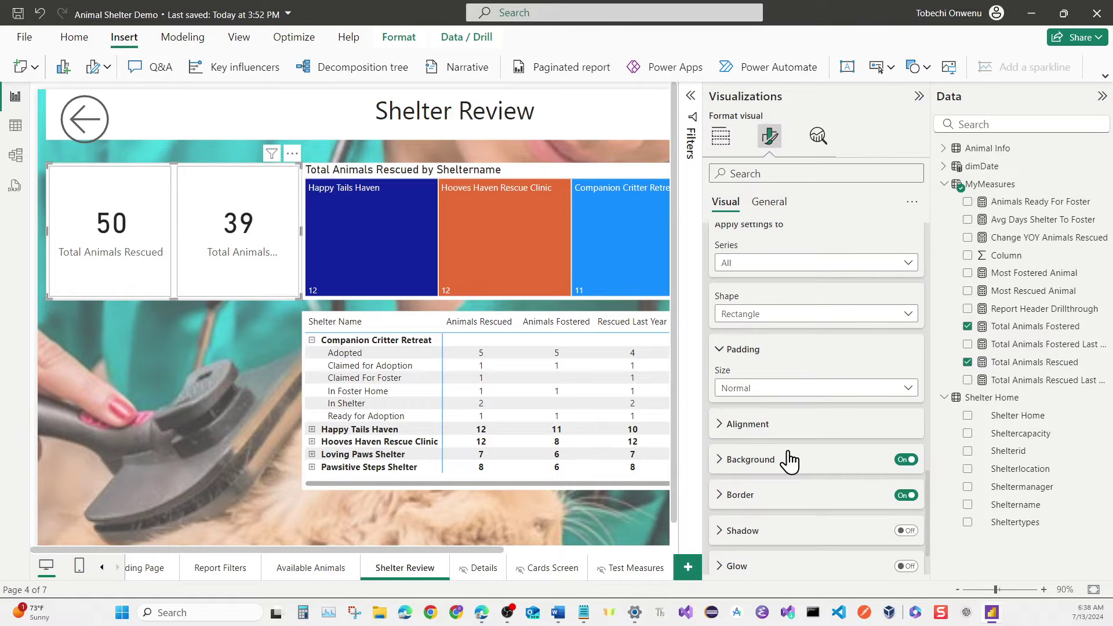
pyautogui.scroll(2, 789, 451)
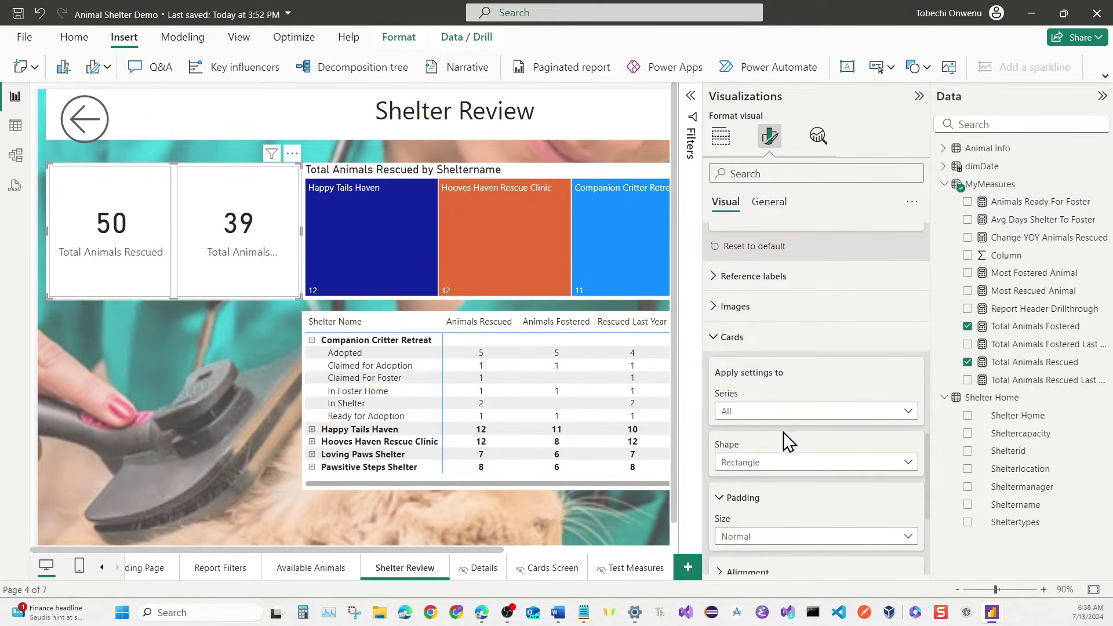
pyautogui.scroll(-1, 784, 440)
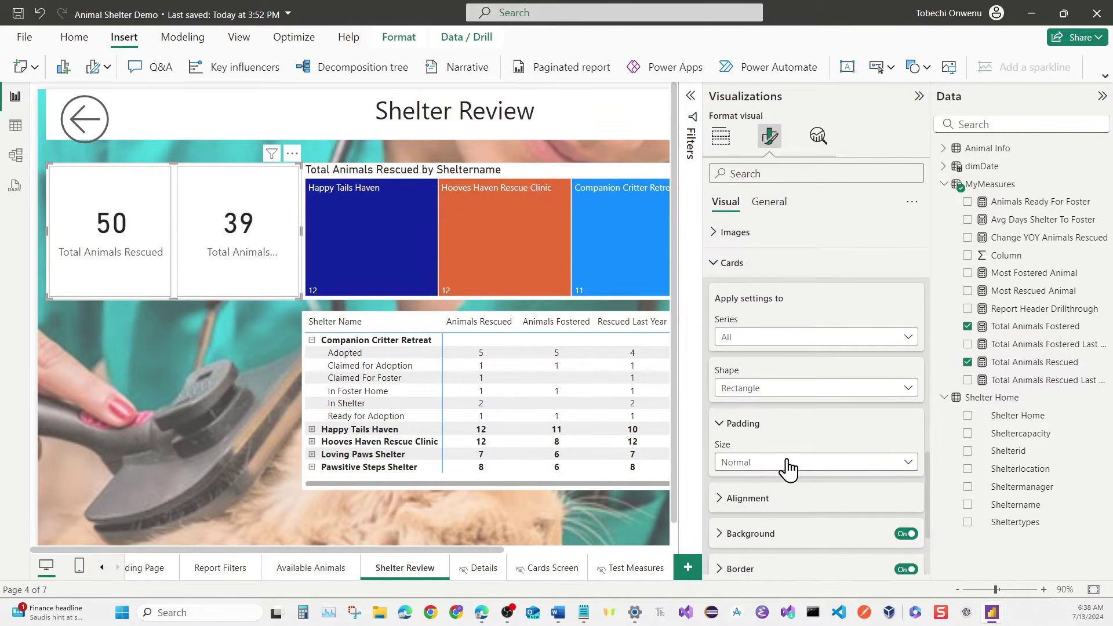
pyautogui.click(788, 463)
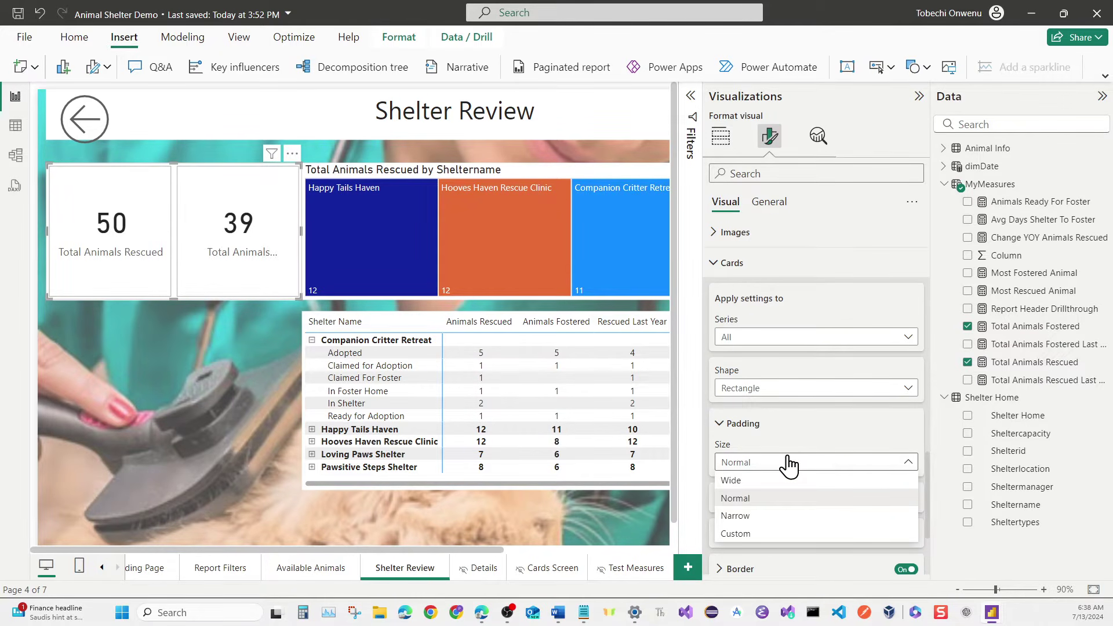
pyautogui.click(761, 534)
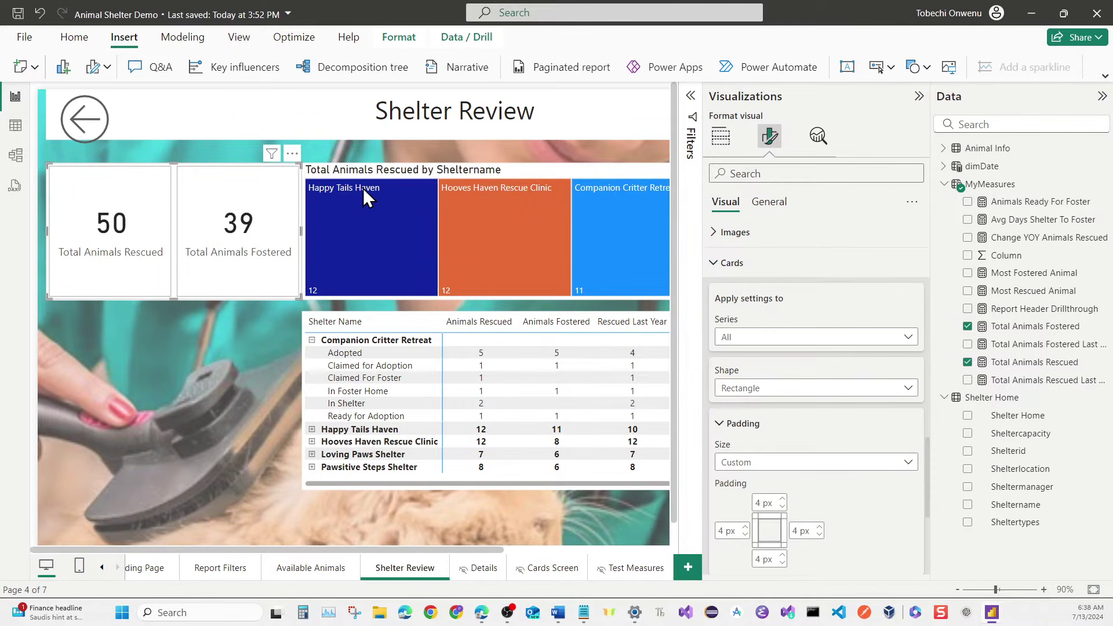
# Shrink the card visual in width and height, deselect it and collapse the visual settings to reveal the whole page.
pyautogui.moveTo(300, 297); pyautogui.dragTo(287, 266)
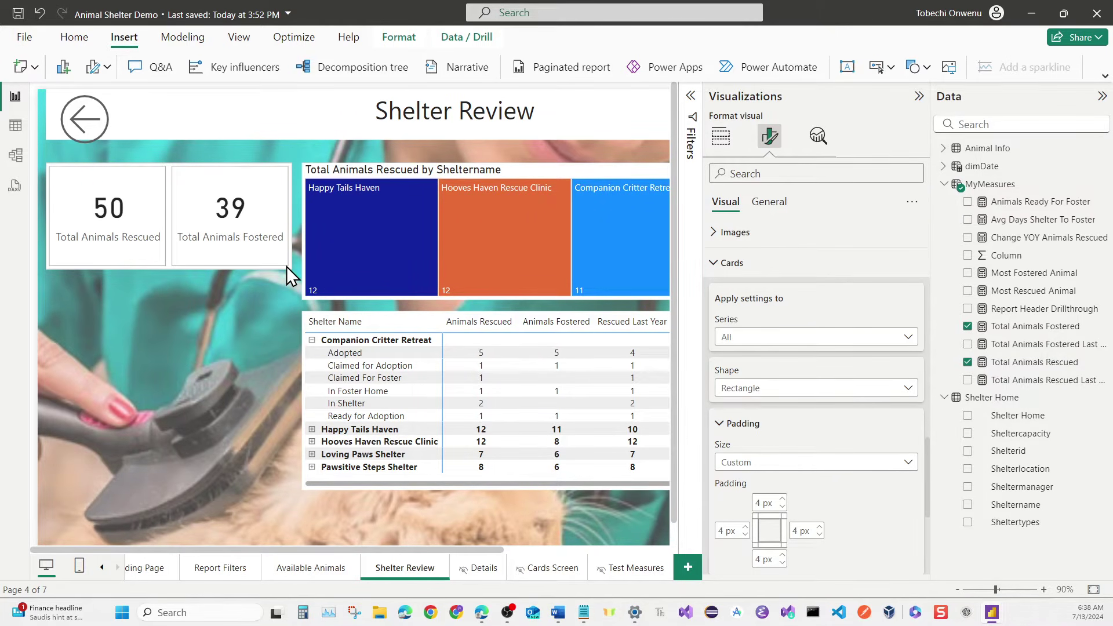
pyautogui.press('Escape')
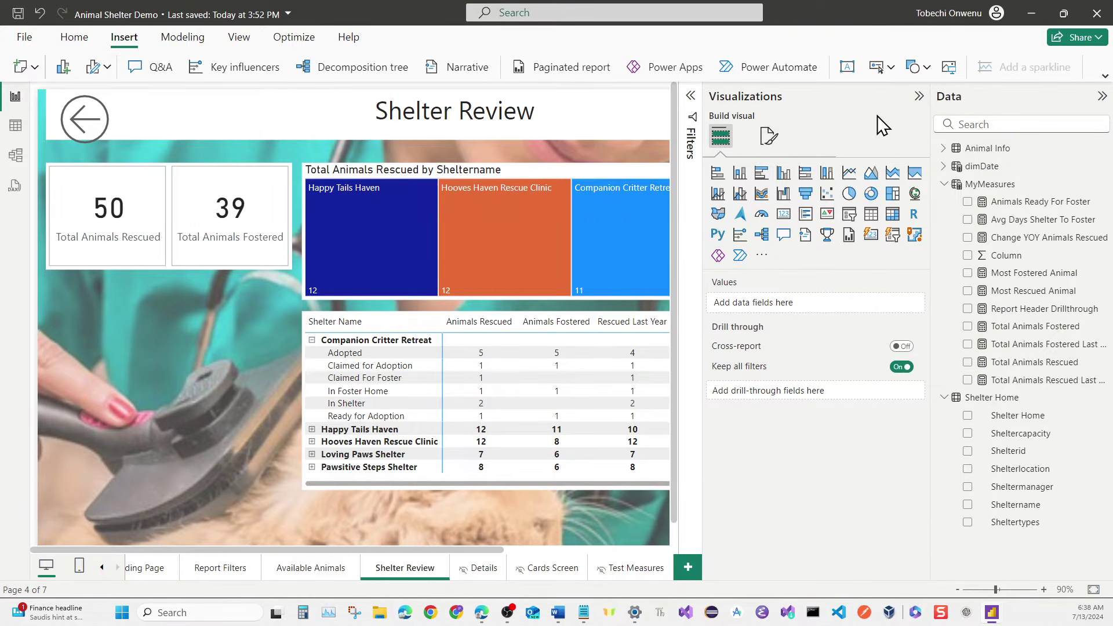
pyautogui.click(914, 97)
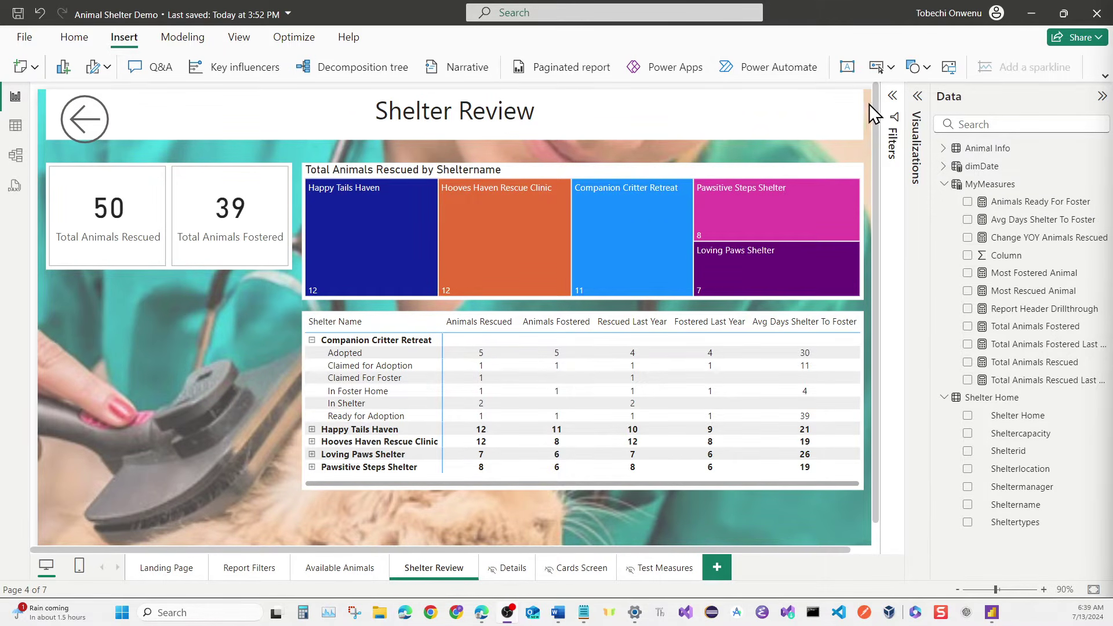
# Add a line and stacked column chart in the empty area below the cards.
pyautogui.click(917, 97)
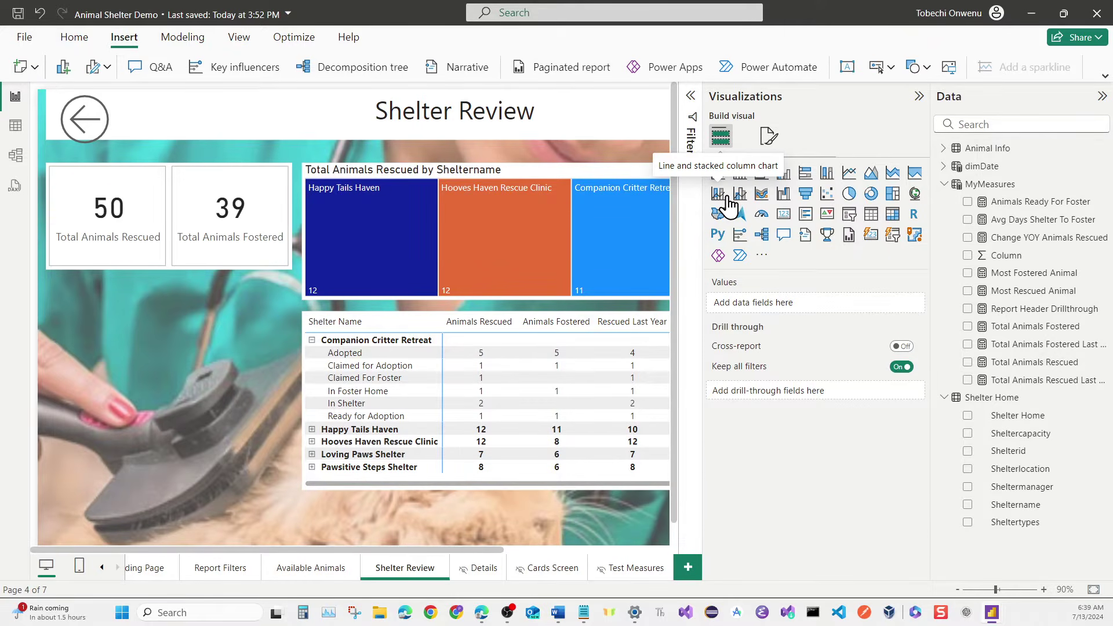
pyautogui.click(725, 197)
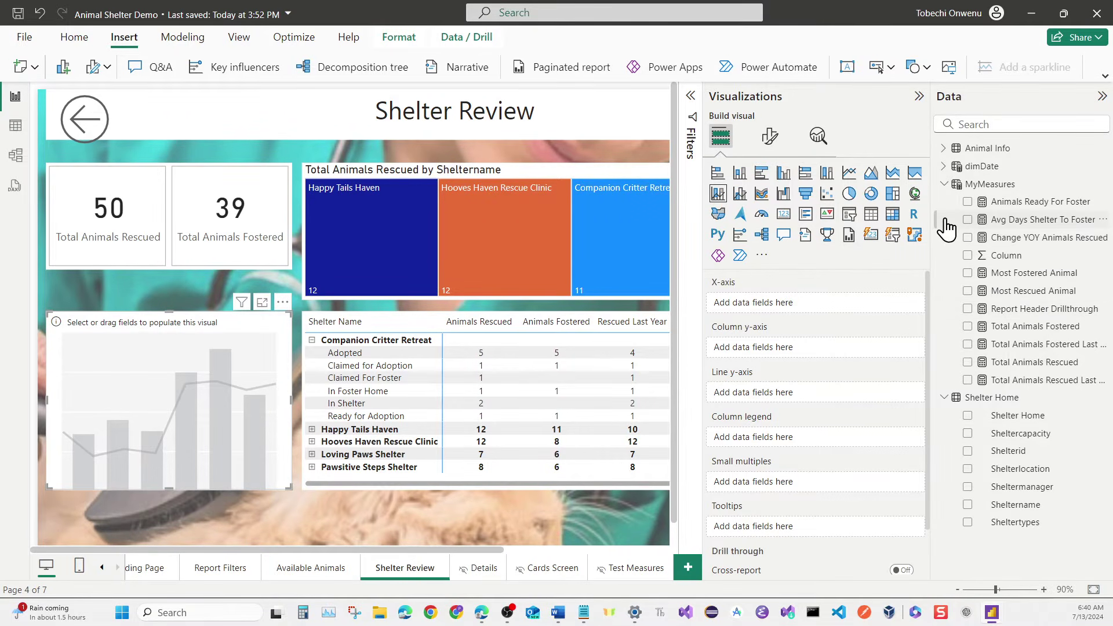
# Create a hierarchy from the Year field of dimDate and add Month to it as the second level.
pyautogui.click(945, 184)
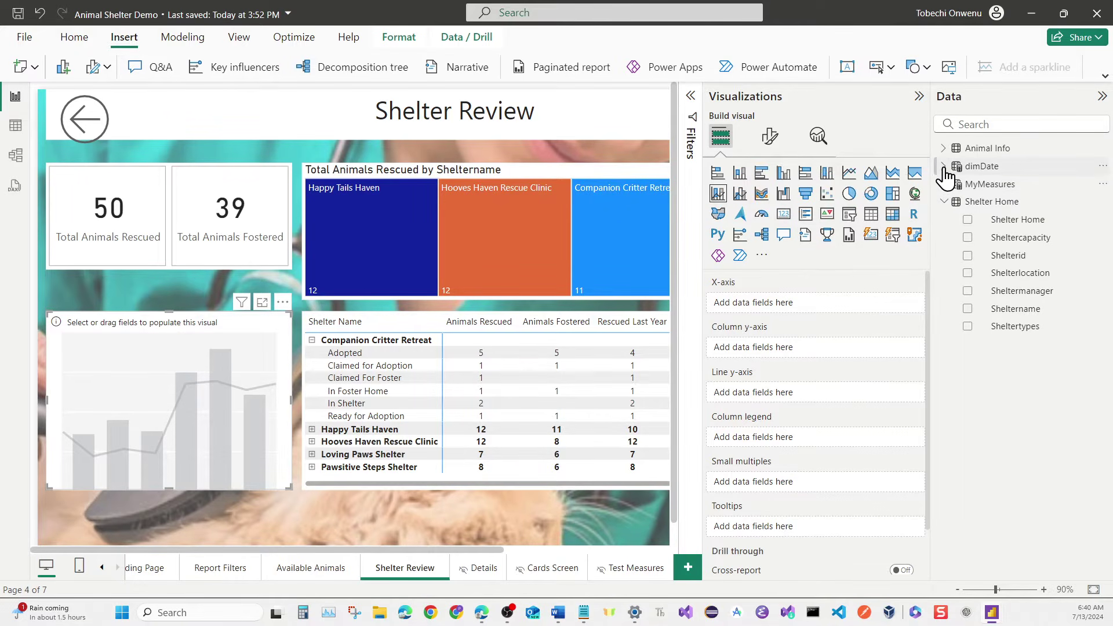
pyautogui.click(944, 168)
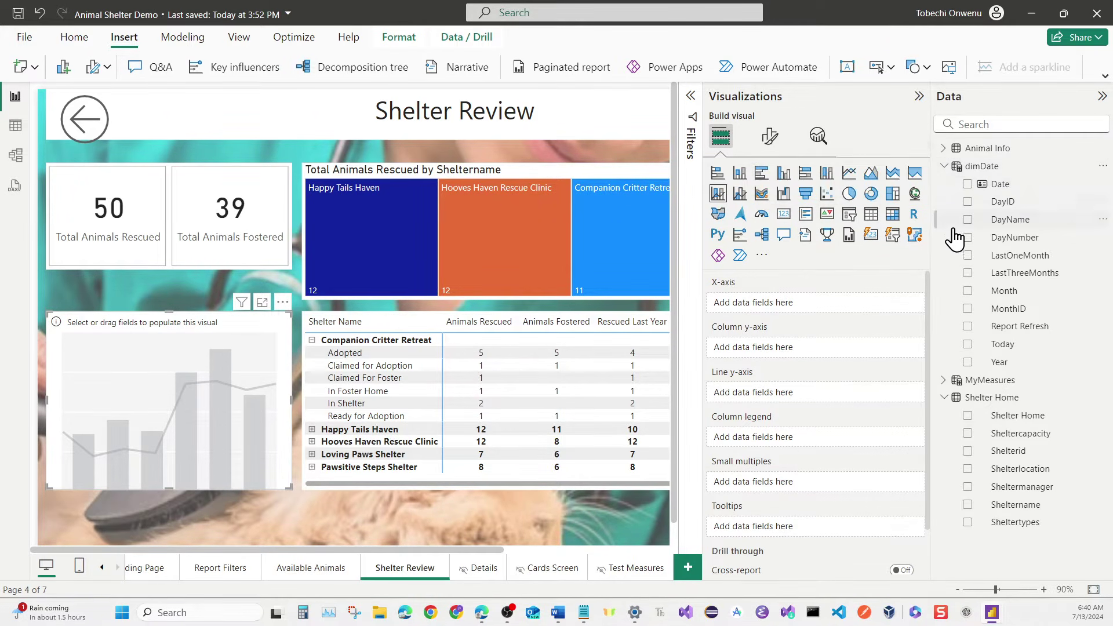
pyautogui.rightClick(1001, 369)
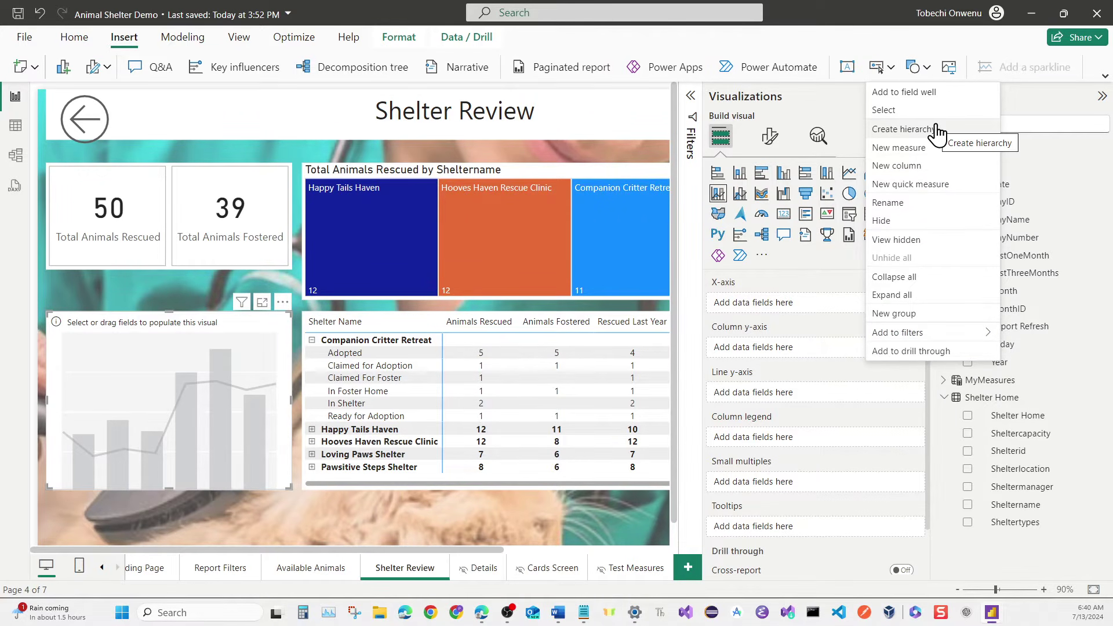
pyautogui.press('Escape')
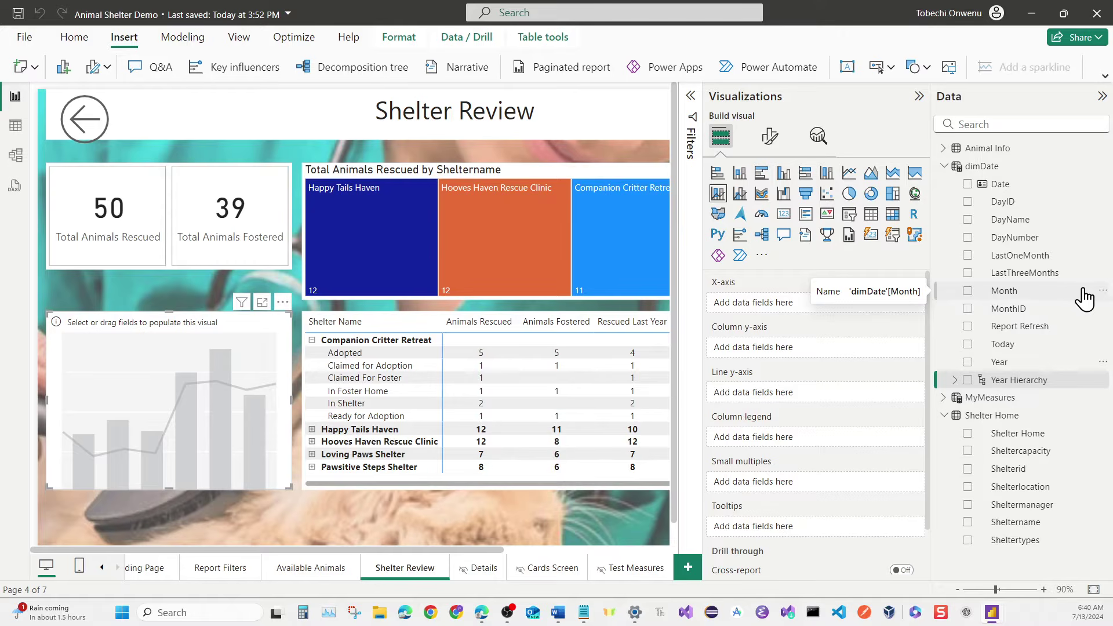
pyautogui.click(1101, 292)
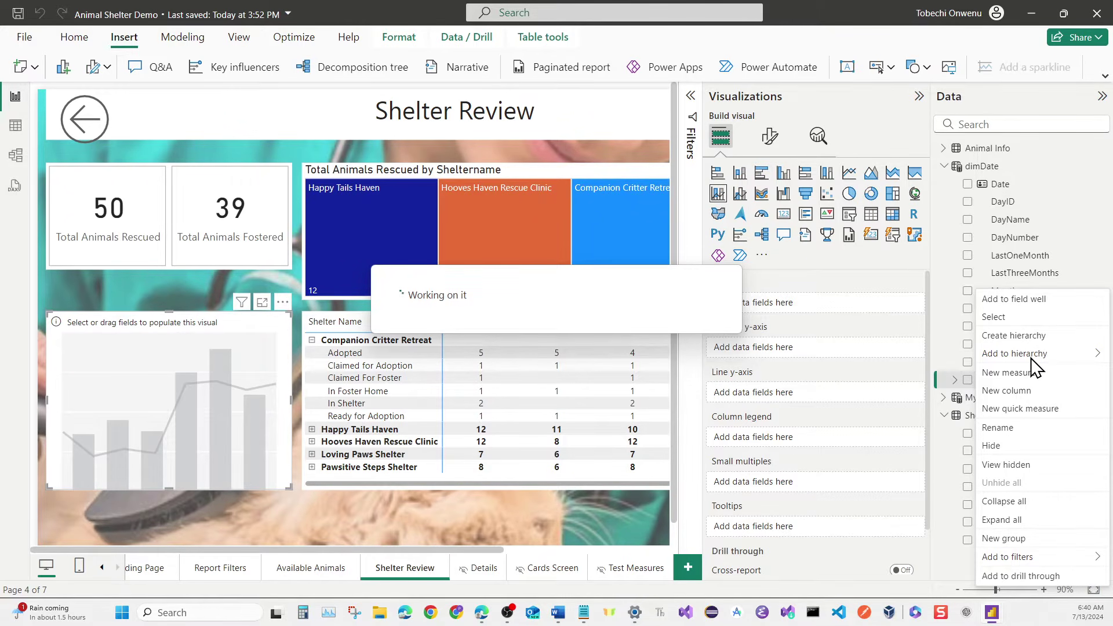
pyautogui.moveTo(1016, 361)
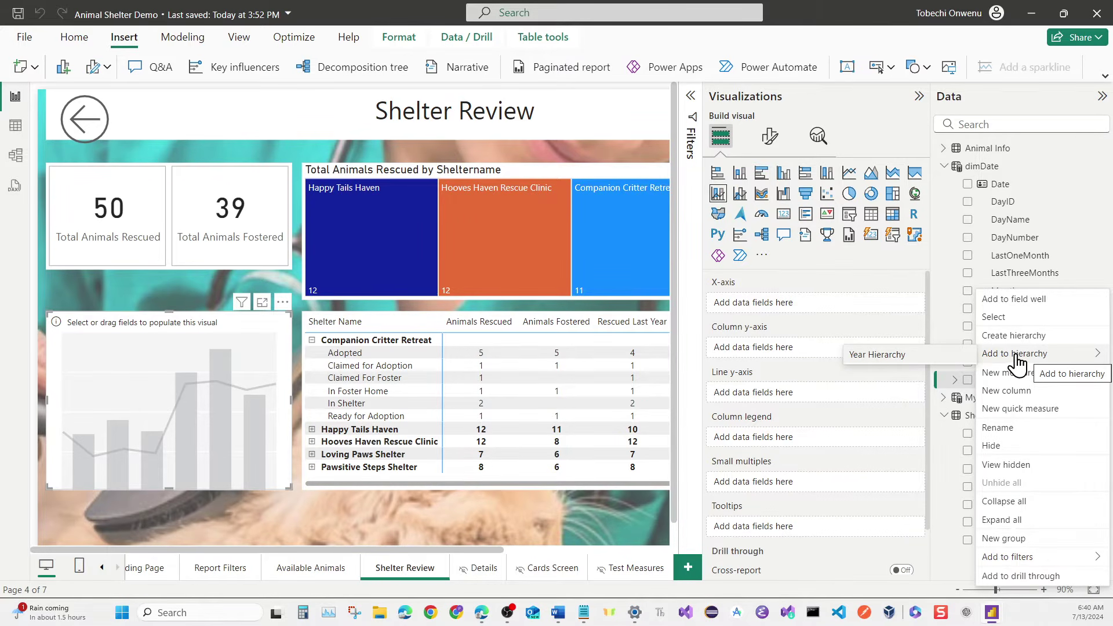
pyautogui.click(936, 351)
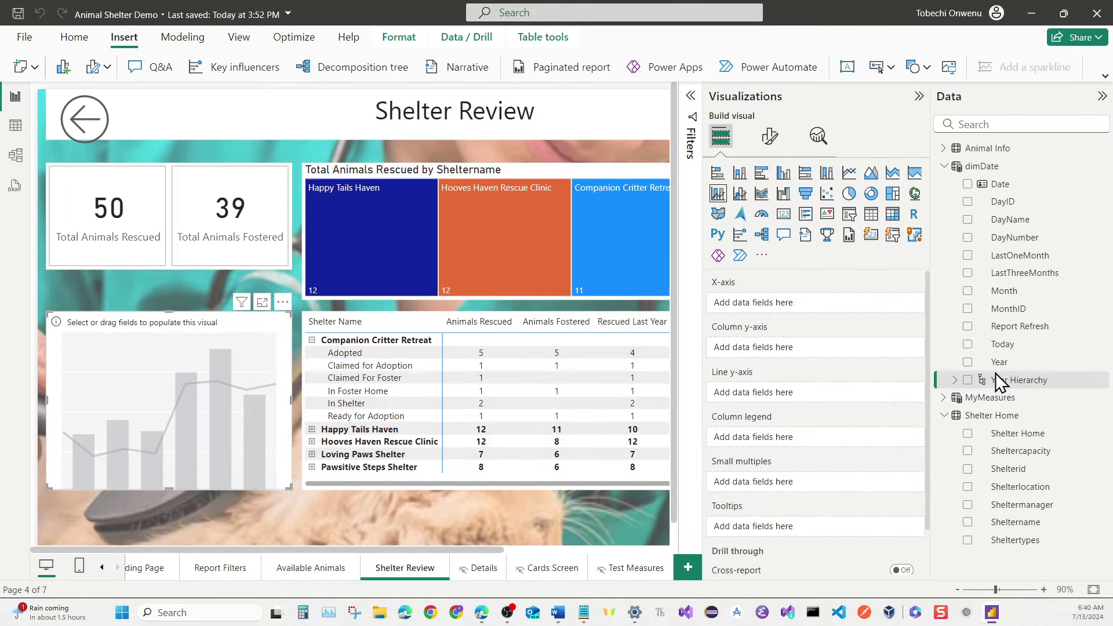
# Place the Year Hierarchy on the combo chart's X-axis and the Total Animals Rescued measure on its column y-axis.
pyautogui.click(955, 381)
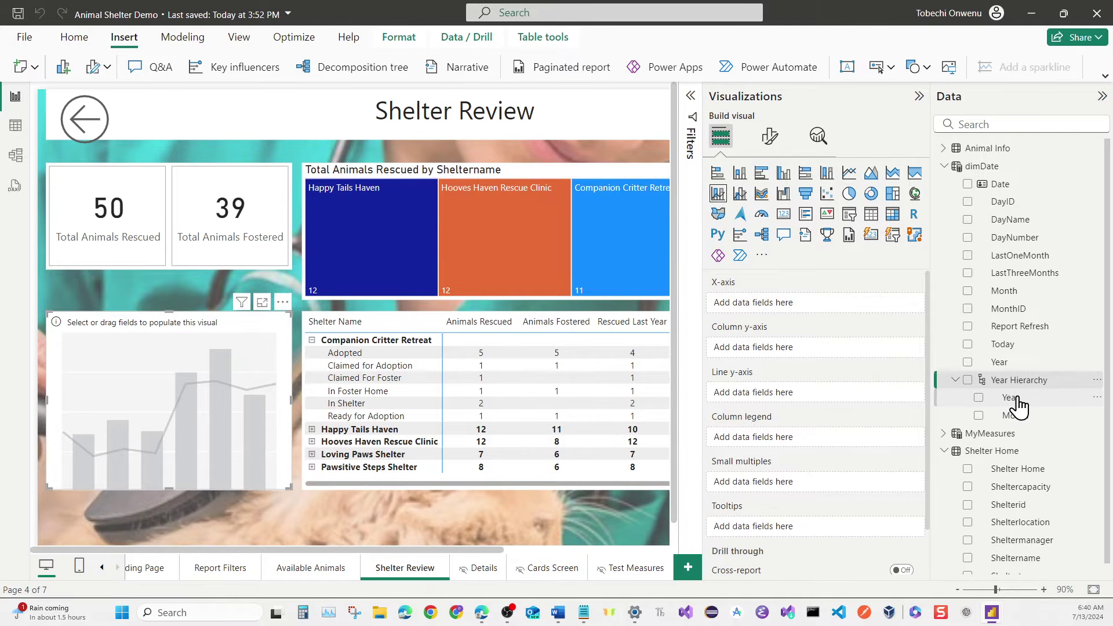
pyautogui.click(968, 380)
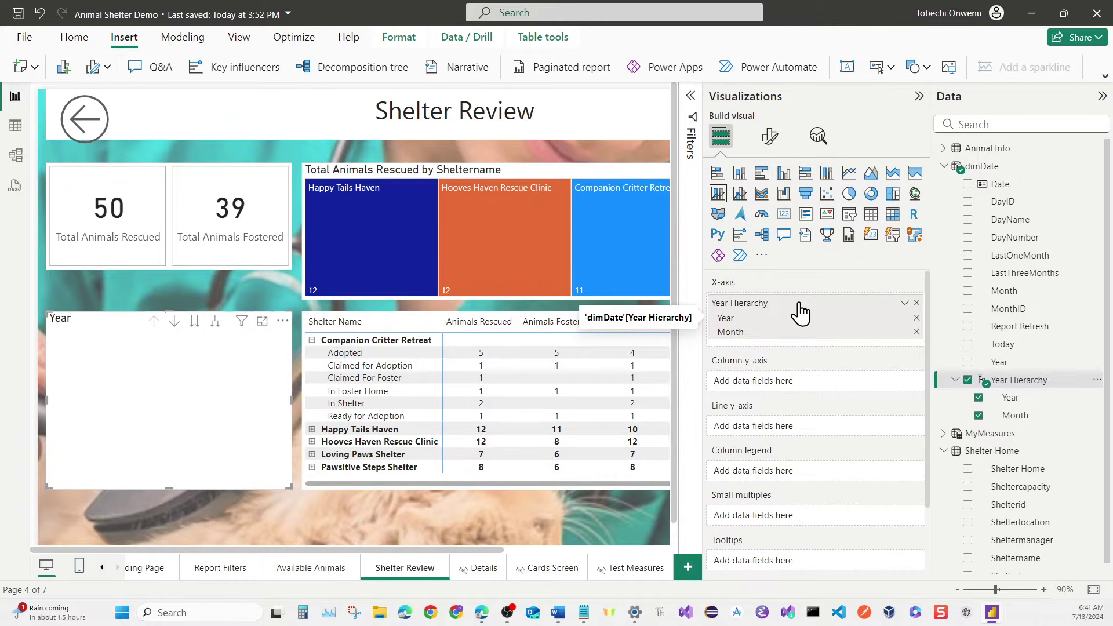
pyautogui.click(944, 166)
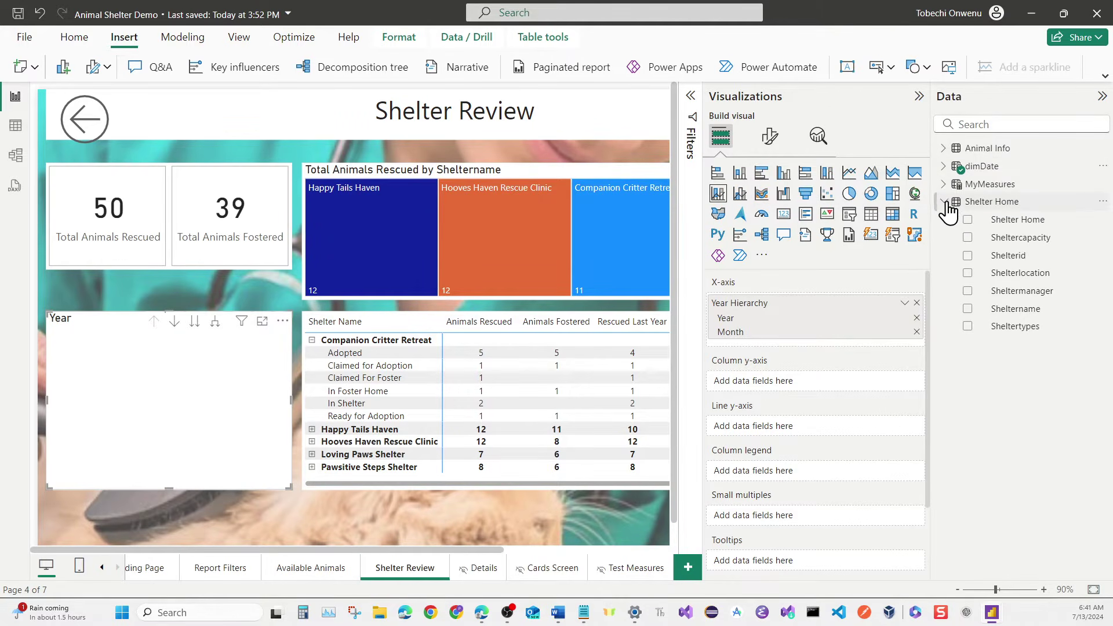
pyautogui.click(945, 185)
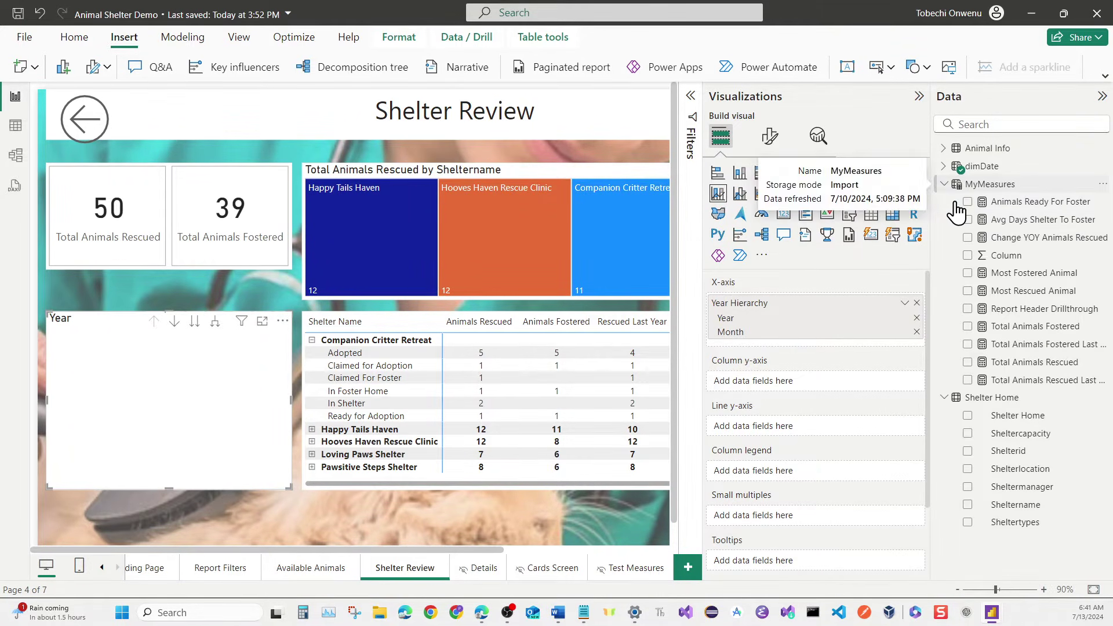
pyautogui.click(968, 364)
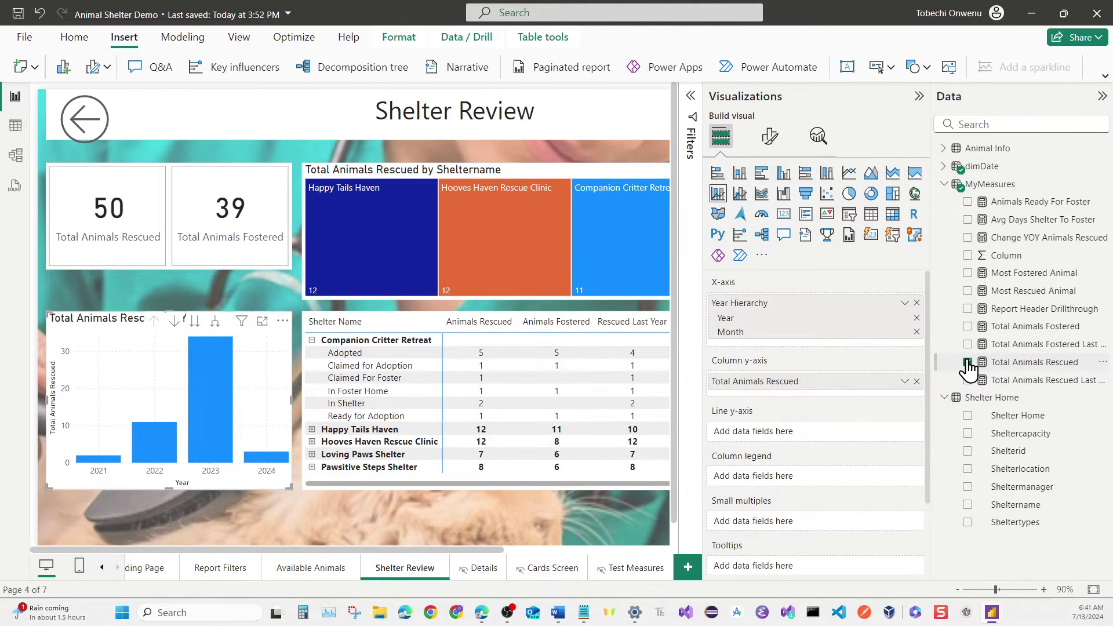
# Enlarge the combo chart upward and downward, and extend the shelter matrix down to align with the chart's lower edge.
pyautogui.moveTo(44, 313); pyautogui.dragTo(46, 283)
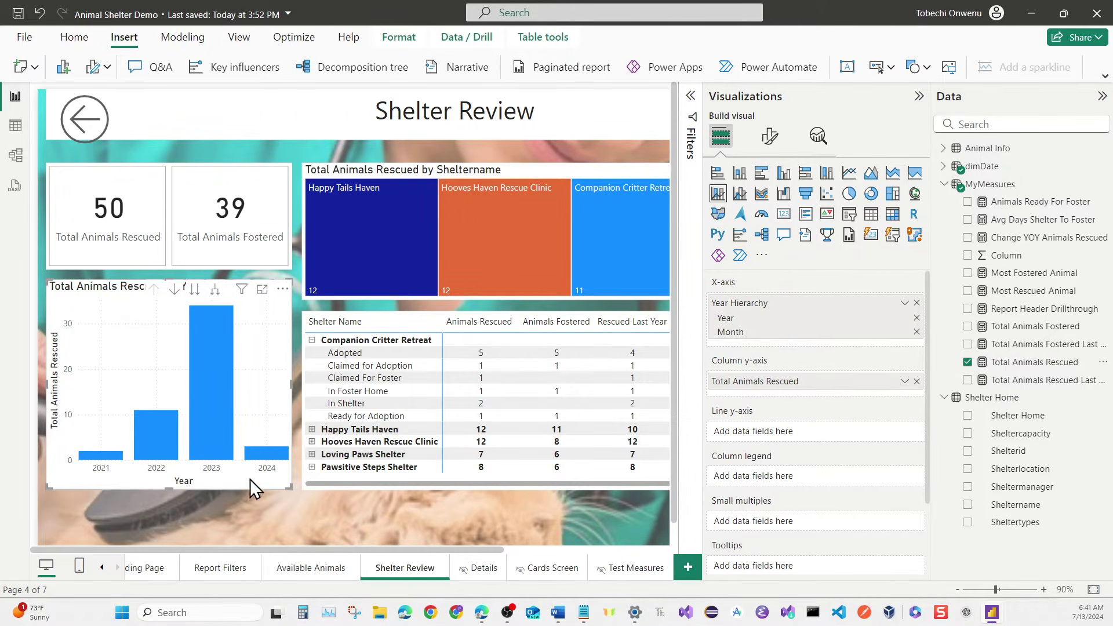
pyautogui.moveTo(288, 489); pyautogui.dragTo(291, 519)
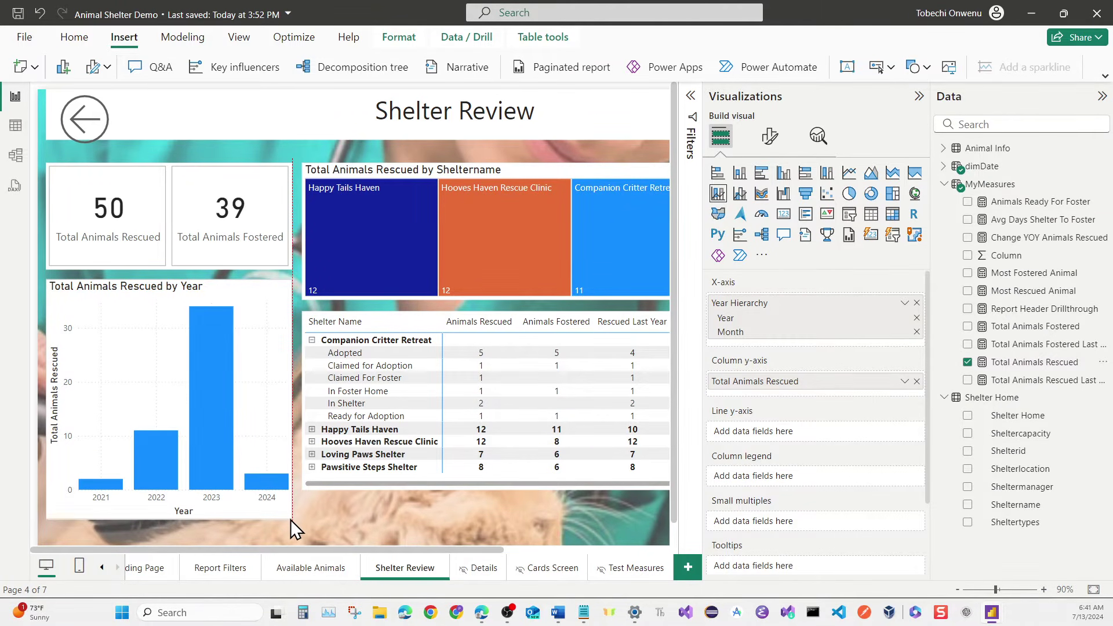
pyautogui.scroll(-1, 316, 493)
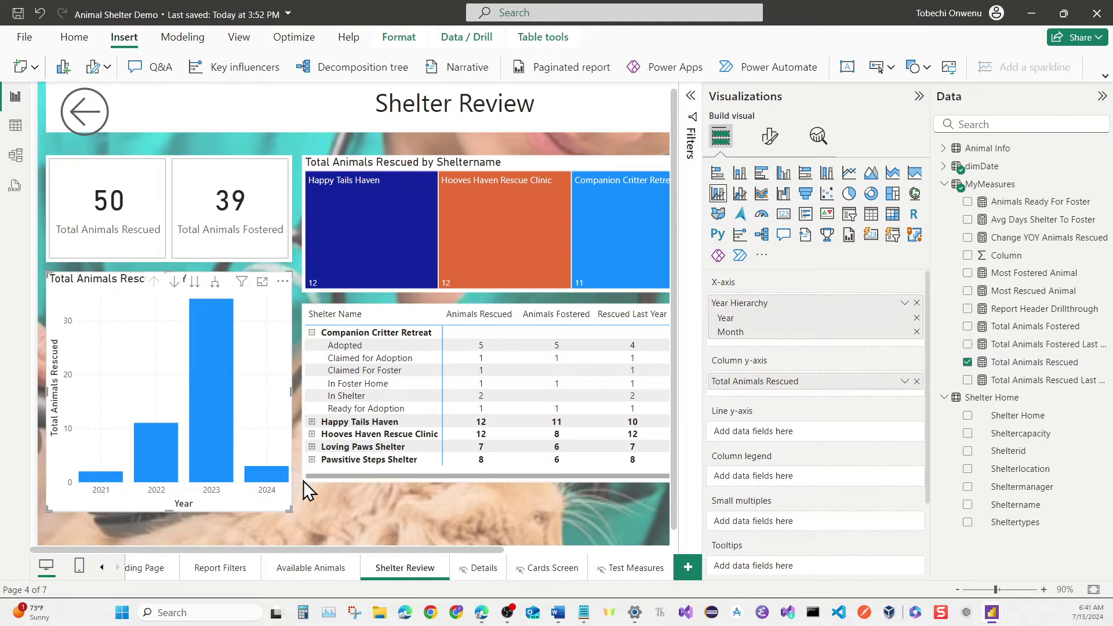
pyautogui.click(304, 480)
pyautogui.moveTo(303, 480); pyautogui.dragTo(304, 504)
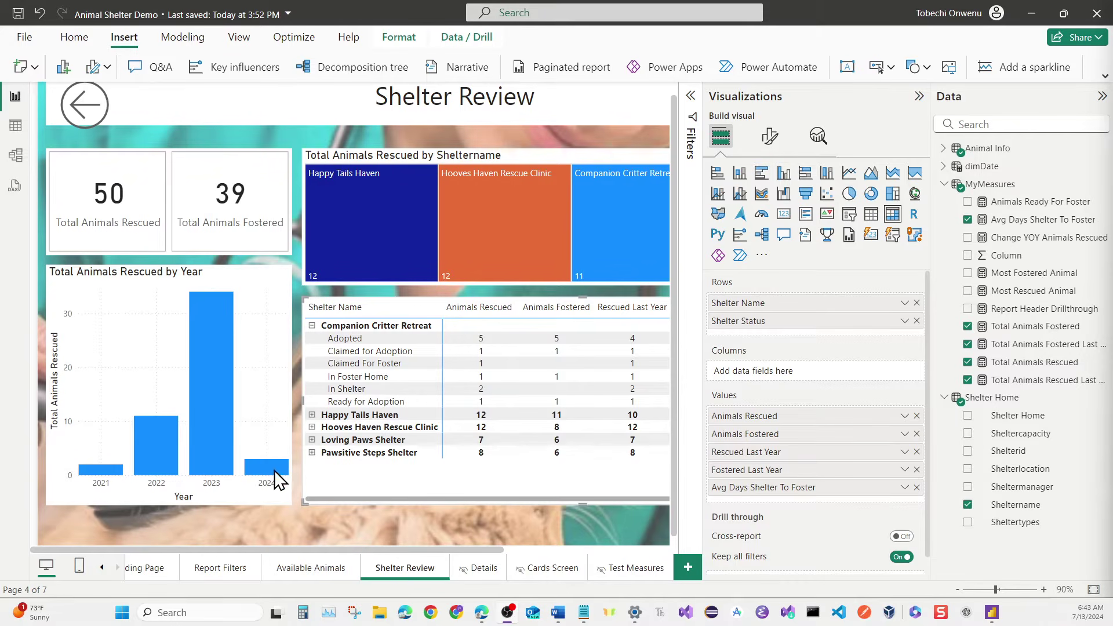
# Add the Change YOY Animals Rescued measure to the combo chart's line y-axis.
pyautogui.click(235, 499)
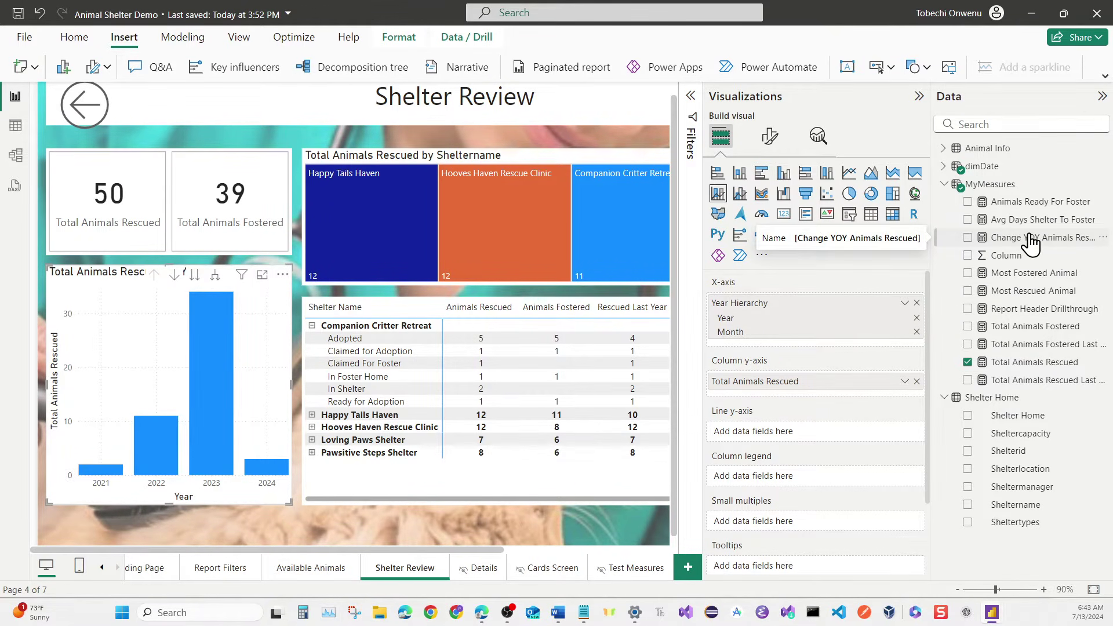
pyautogui.moveTo(1031, 236); pyautogui.dragTo(774, 432)
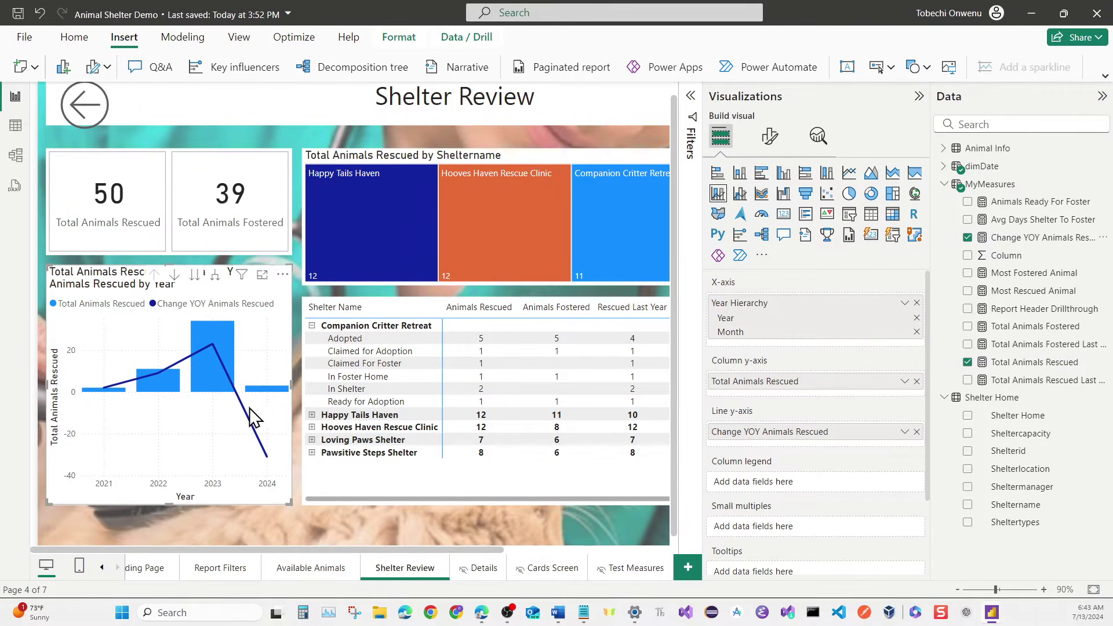
# Show the combo chart as a table to examine the yearly change values at full width, and return to the report page.
pyautogui.rightClick(202, 408)
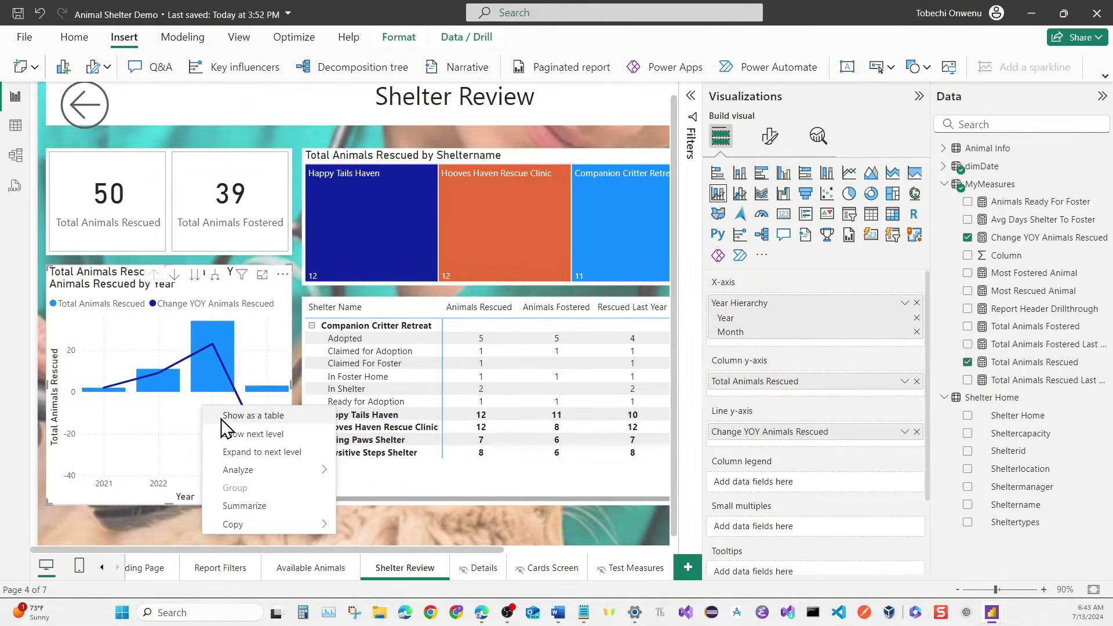
pyautogui.click(221, 419)
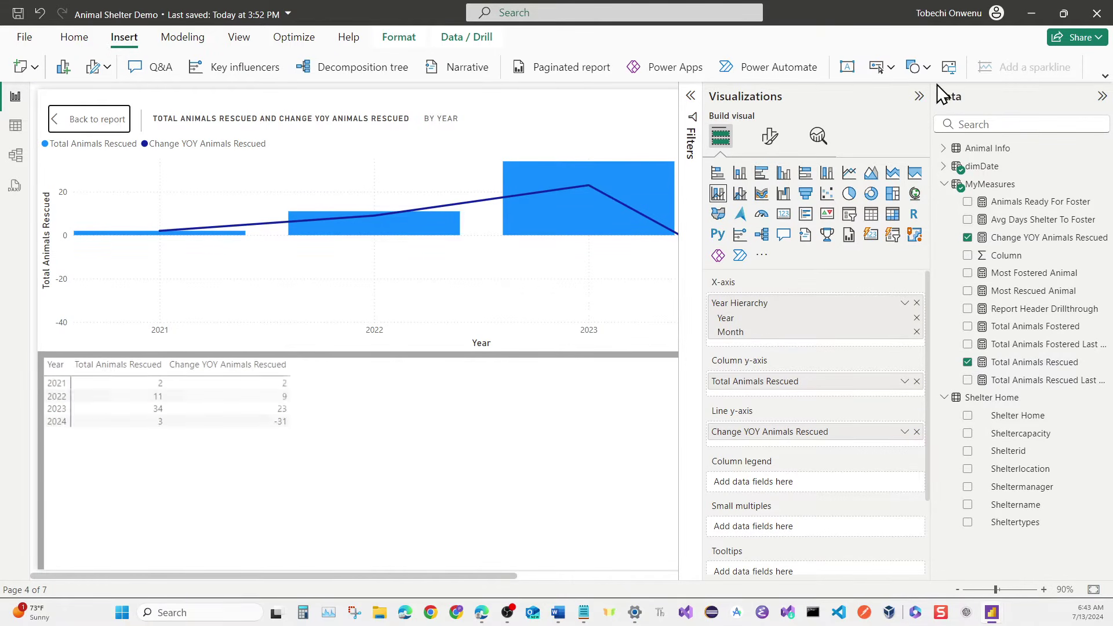
pyautogui.click(922, 96)
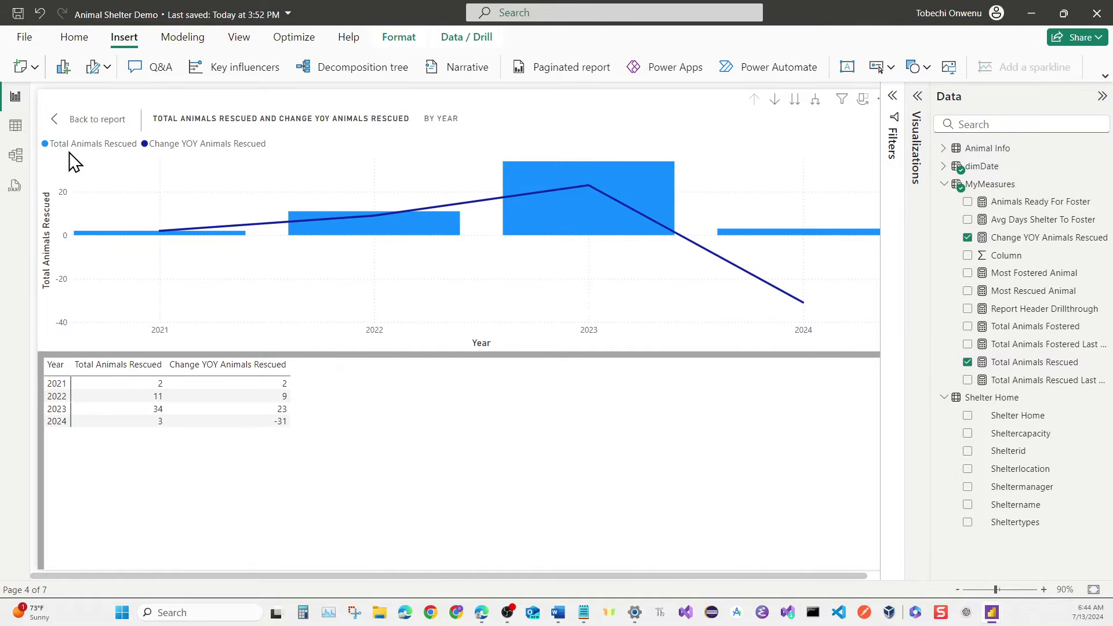
pyautogui.click(75, 122)
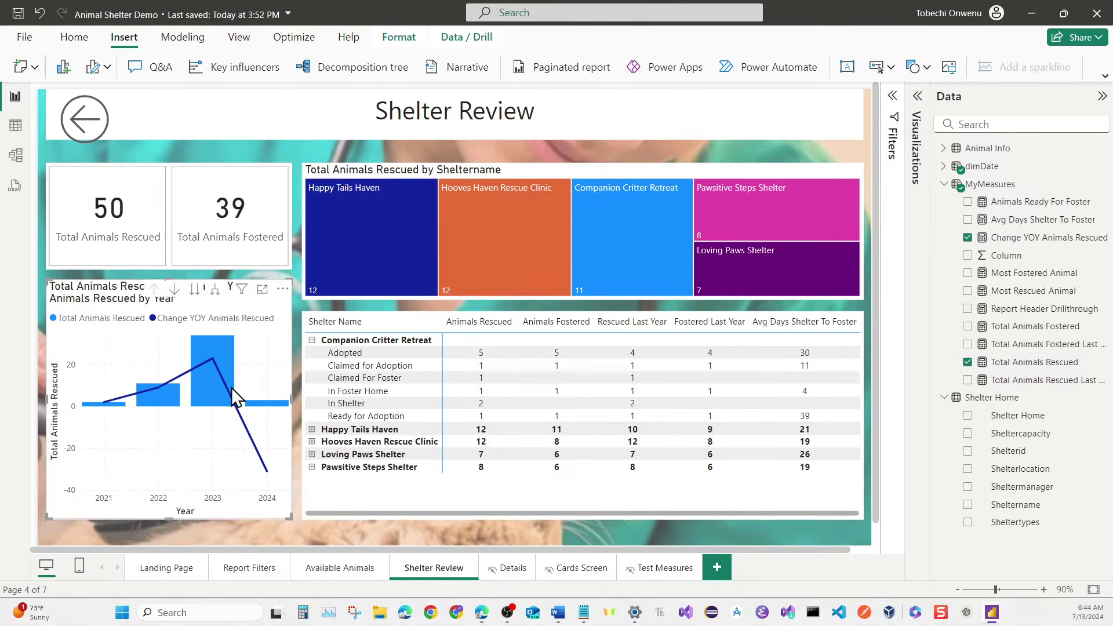
pyautogui.moveTo(232, 387)
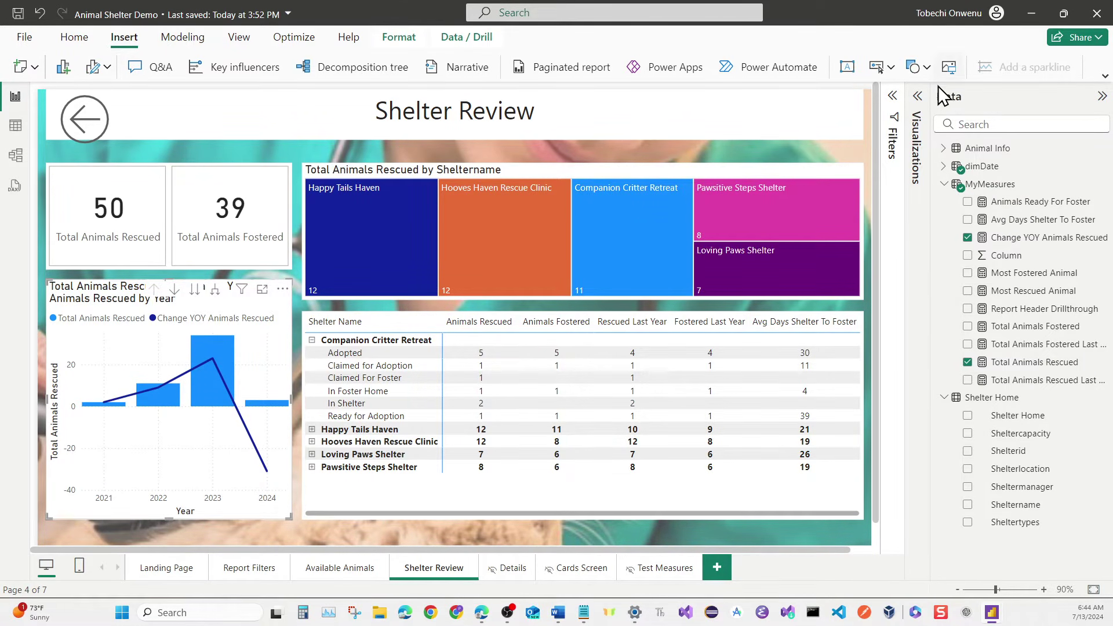
# Show the Change YOY Animals Rescued line values as Percent of grand total.
pyautogui.click(919, 97)
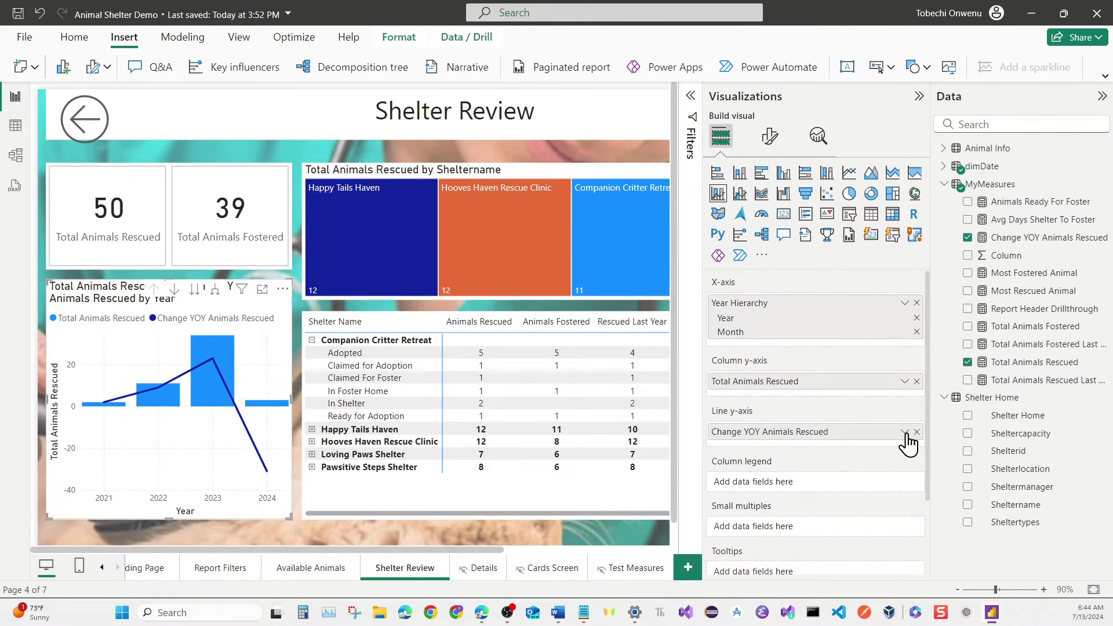
pyautogui.click(906, 433)
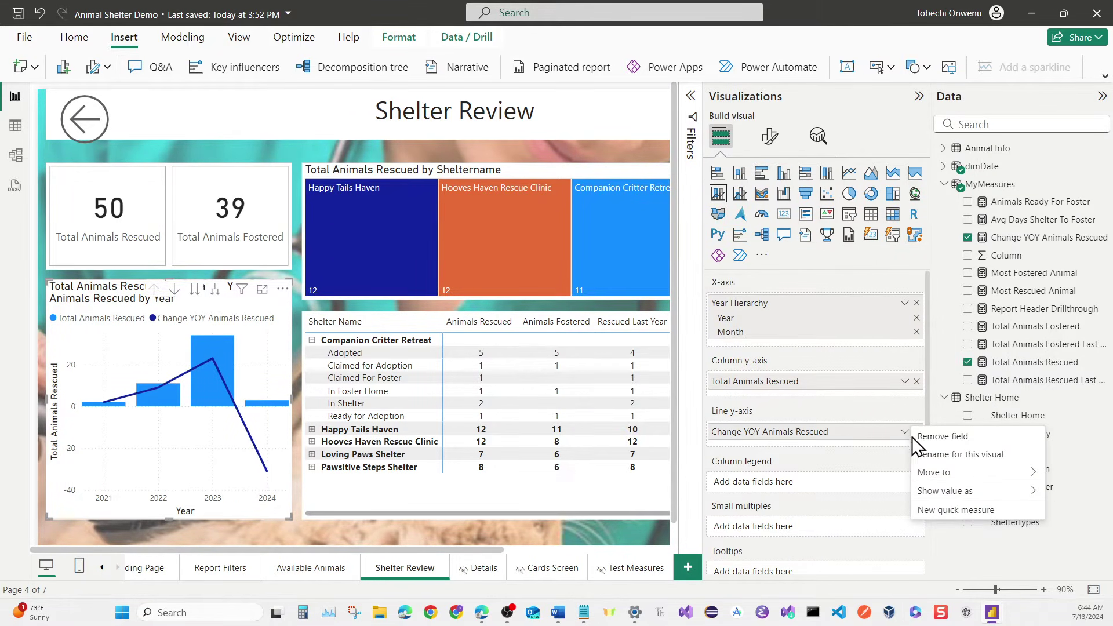
pyautogui.moveTo(954, 496)
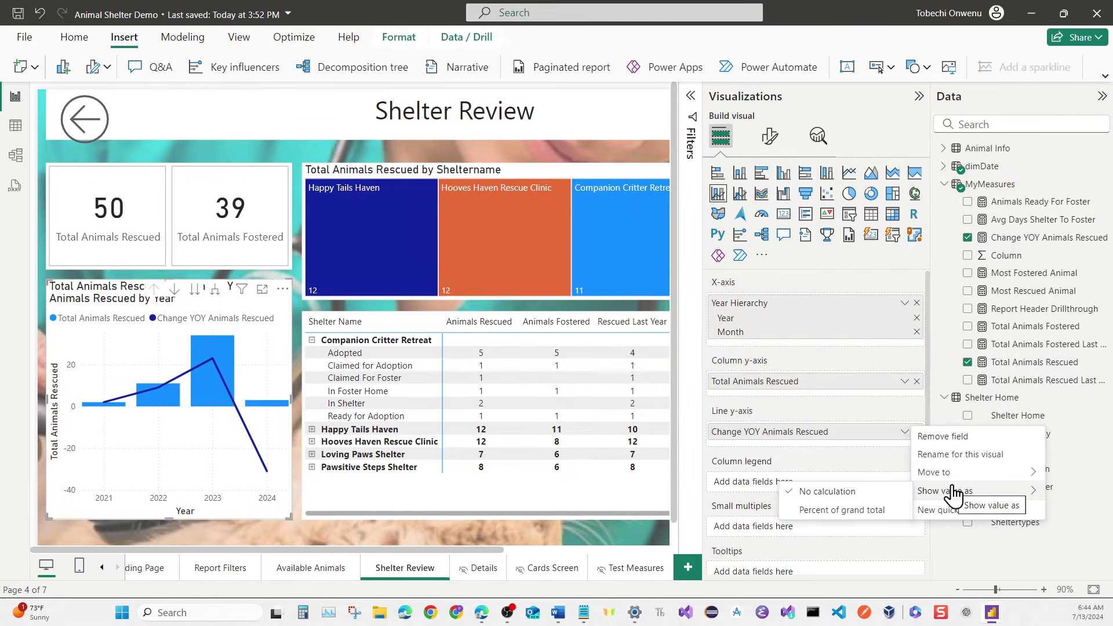
pyautogui.click(864, 510)
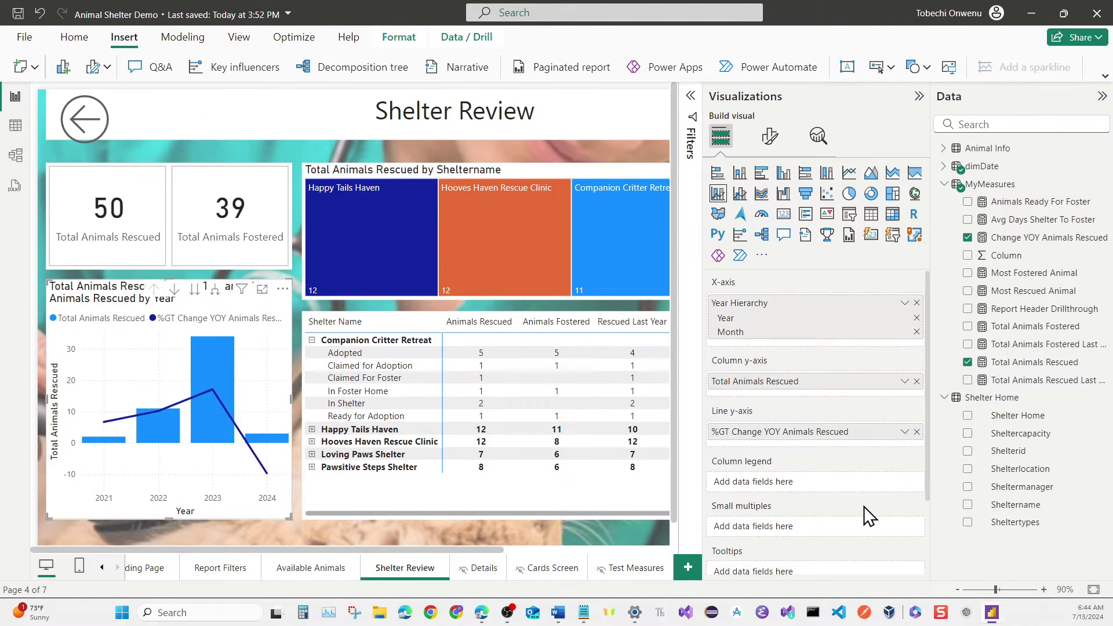
# Examine the yearly percentage values of the combo chart in the table view, and return to the report page.
pyautogui.rightClick(222, 372)
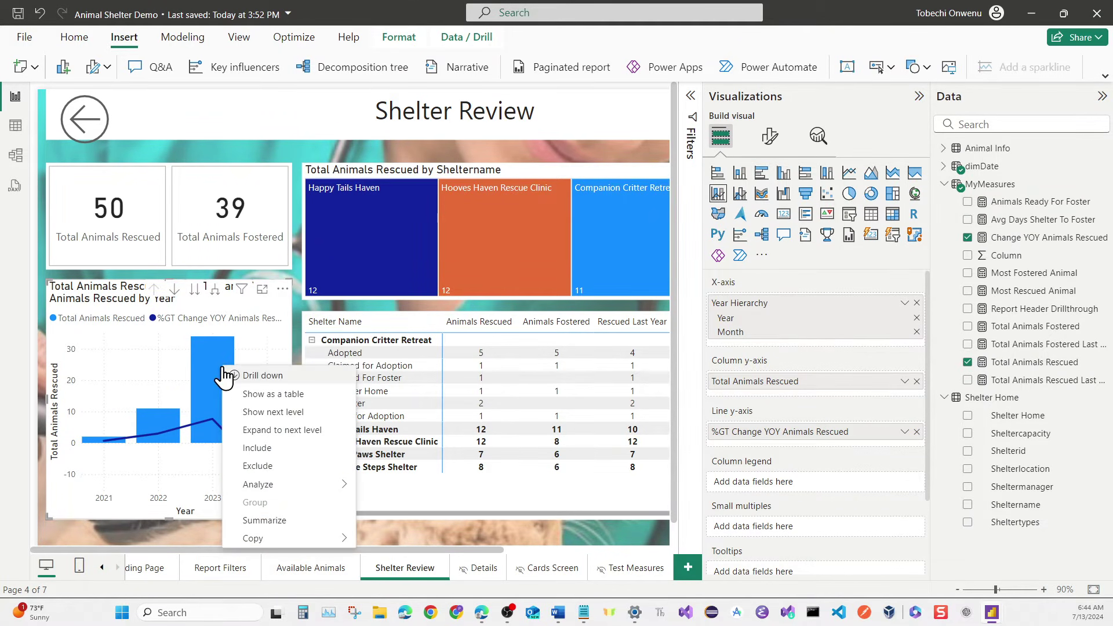
pyautogui.click(248, 398)
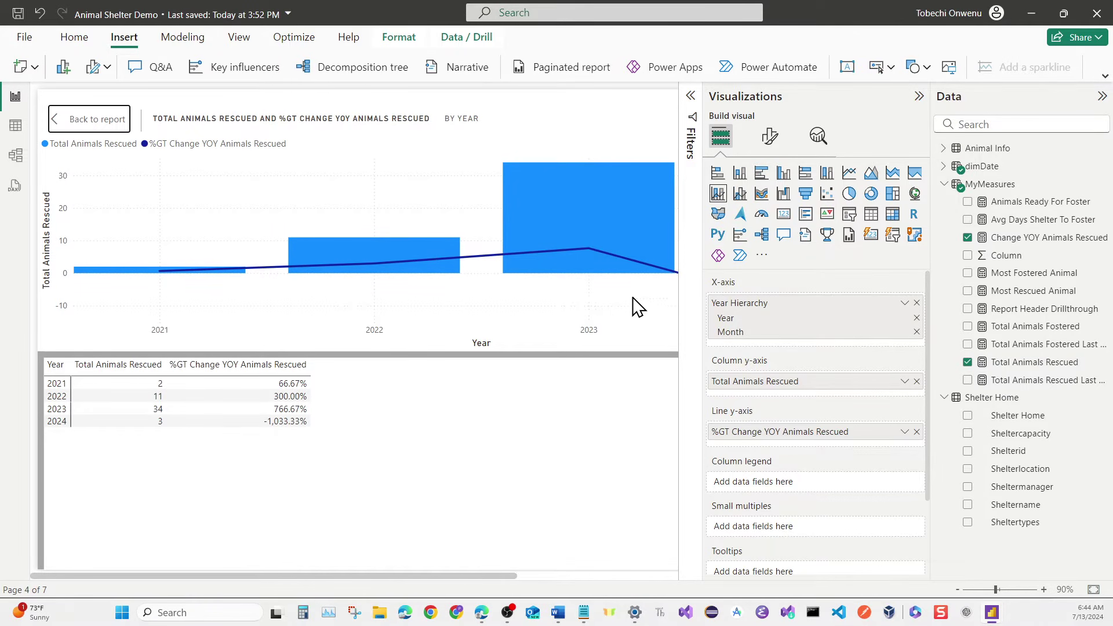
pyautogui.click(919, 96)
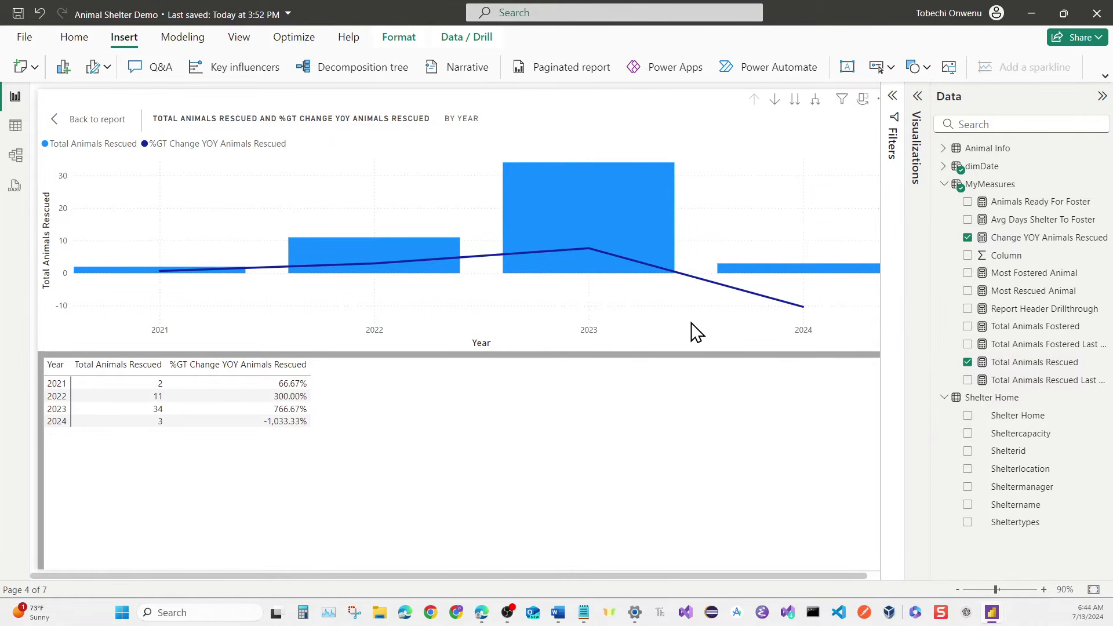
pyautogui.moveTo(795, 304)
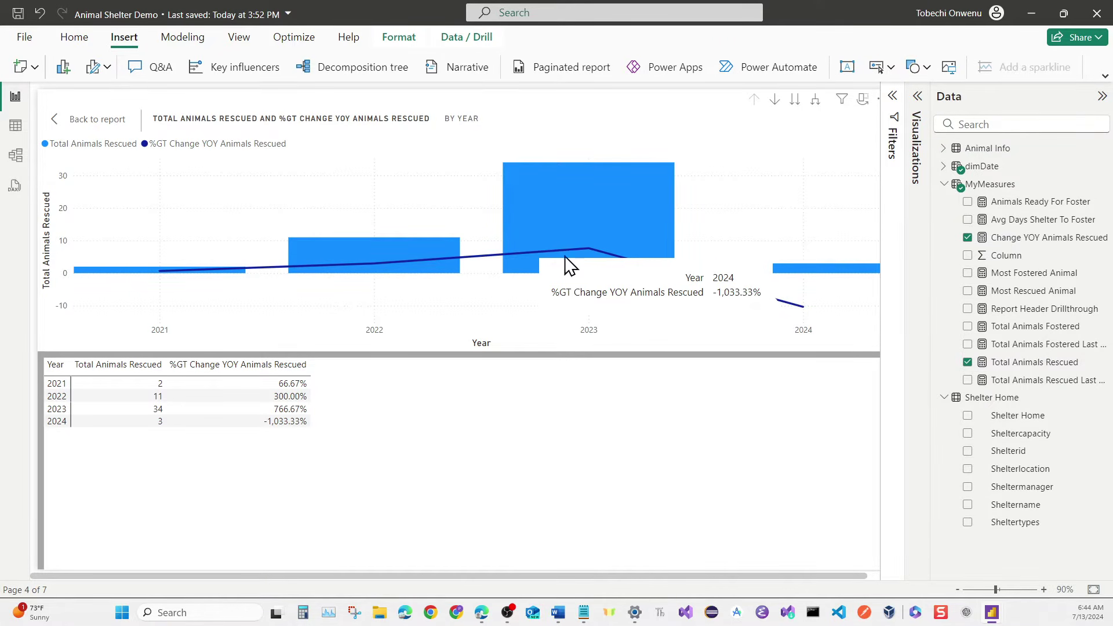
pyautogui.click(58, 124)
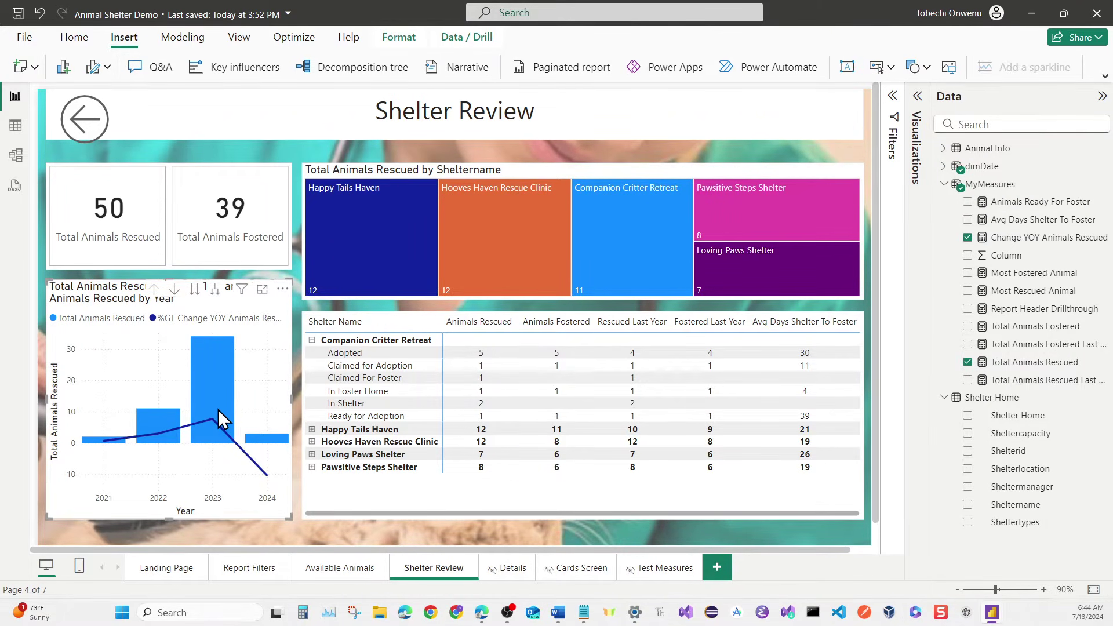
pyautogui.moveTo(218, 410)
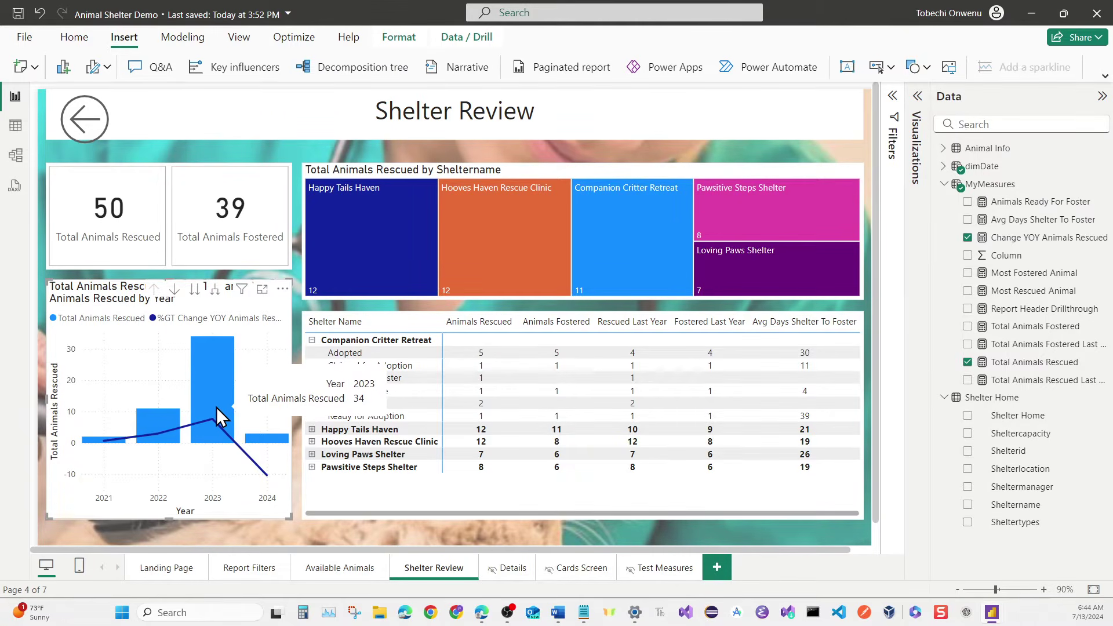
# Rewrite the Change YOY Animals Rescued measure with IF, returning Total Animals Rescued minus Total Animals Rescued Last Year when not negative, otherwise 0.
pyautogui.click(1051, 239)
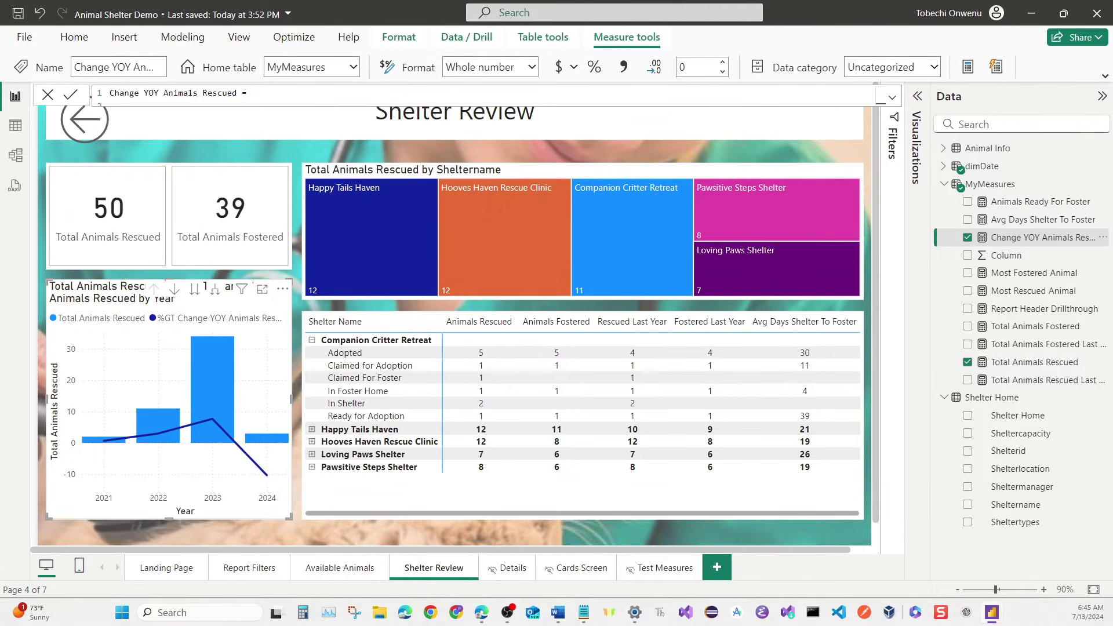
pyautogui.moveTo(880, 102); pyautogui.dragTo(880, 153)
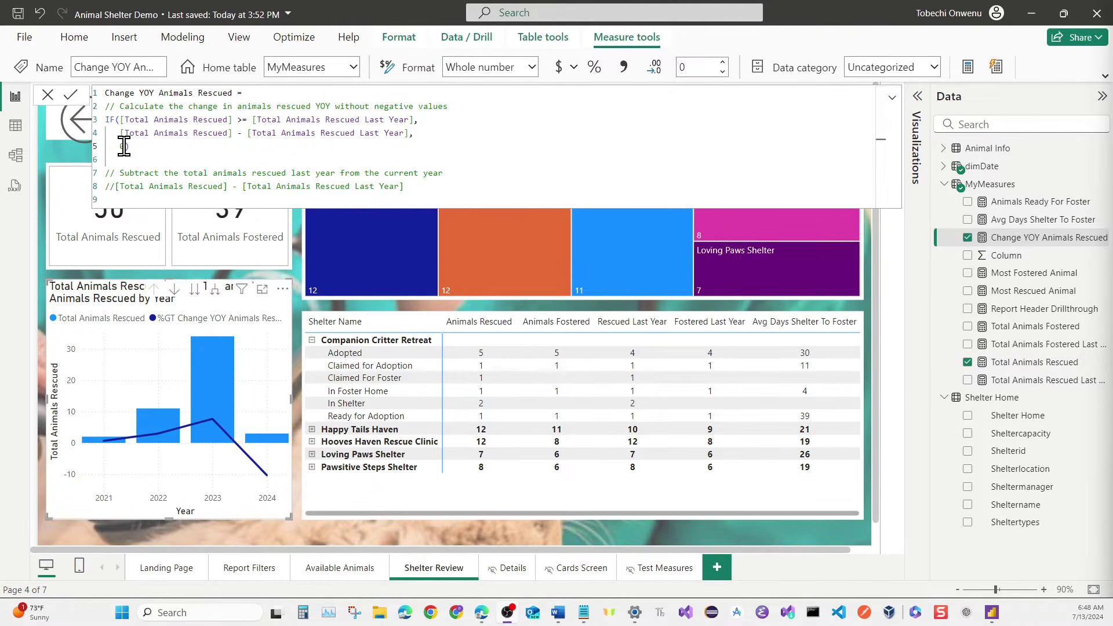
pyautogui.click(73, 96)
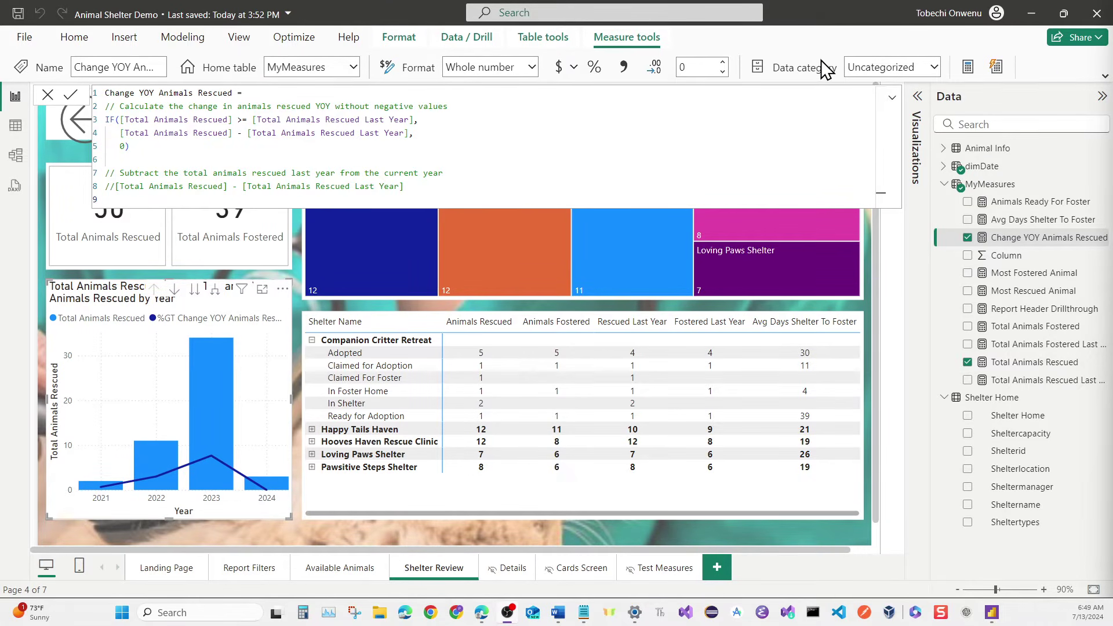
pyautogui.click(891, 99)
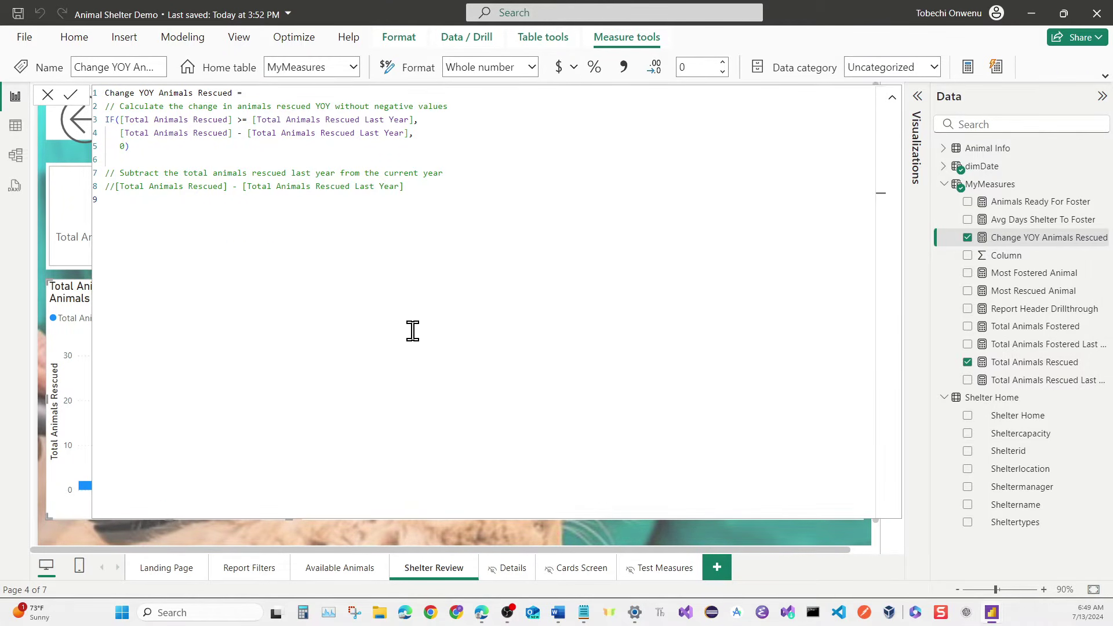
pyautogui.click(892, 98)
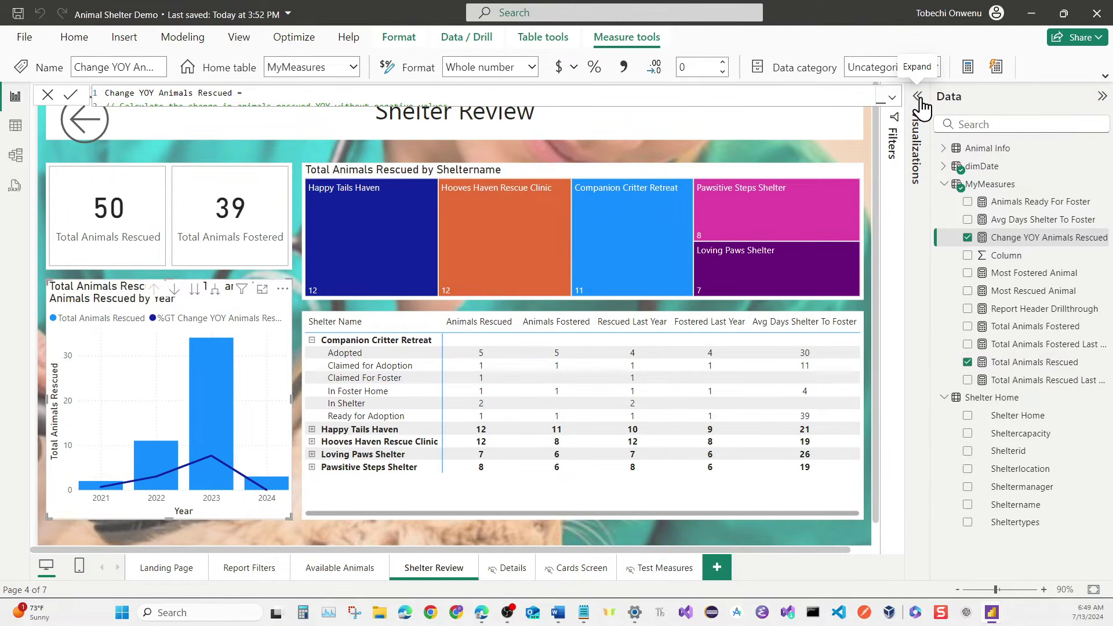
# Rename the combo chart's line y-axis field for this visual as % Change YOY.
pyautogui.click(918, 97)
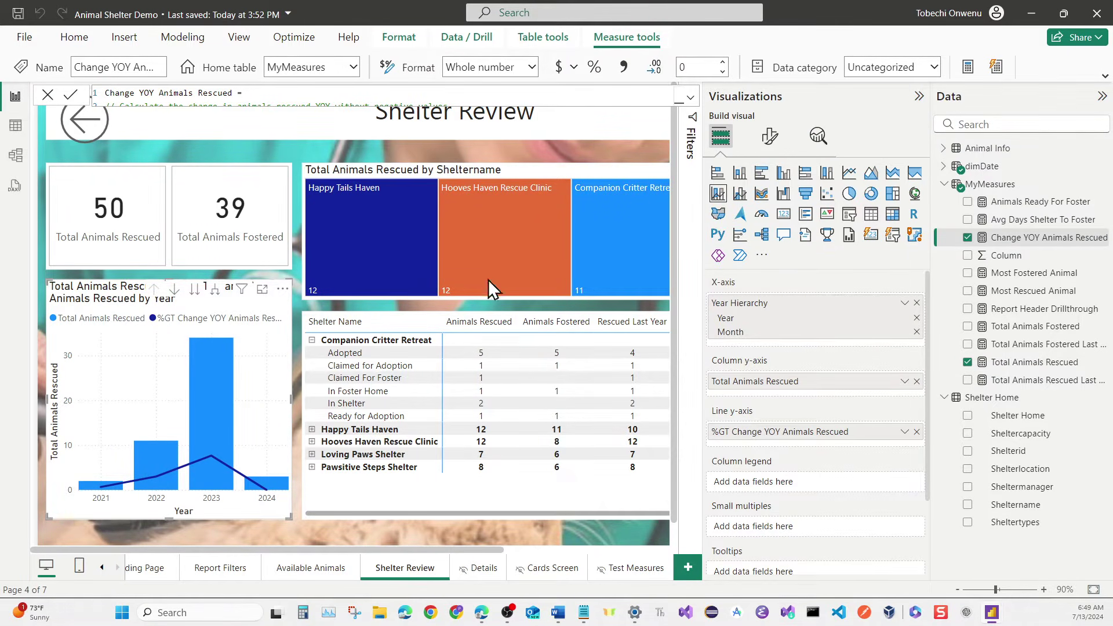
pyautogui.click(332, 530)
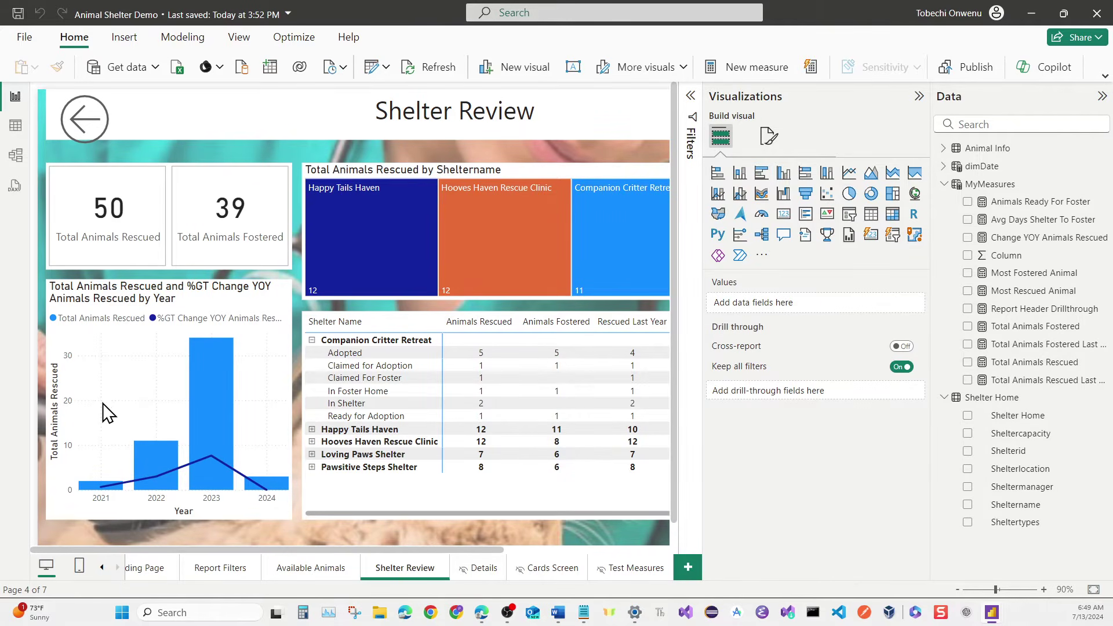
pyautogui.click(193, 328)
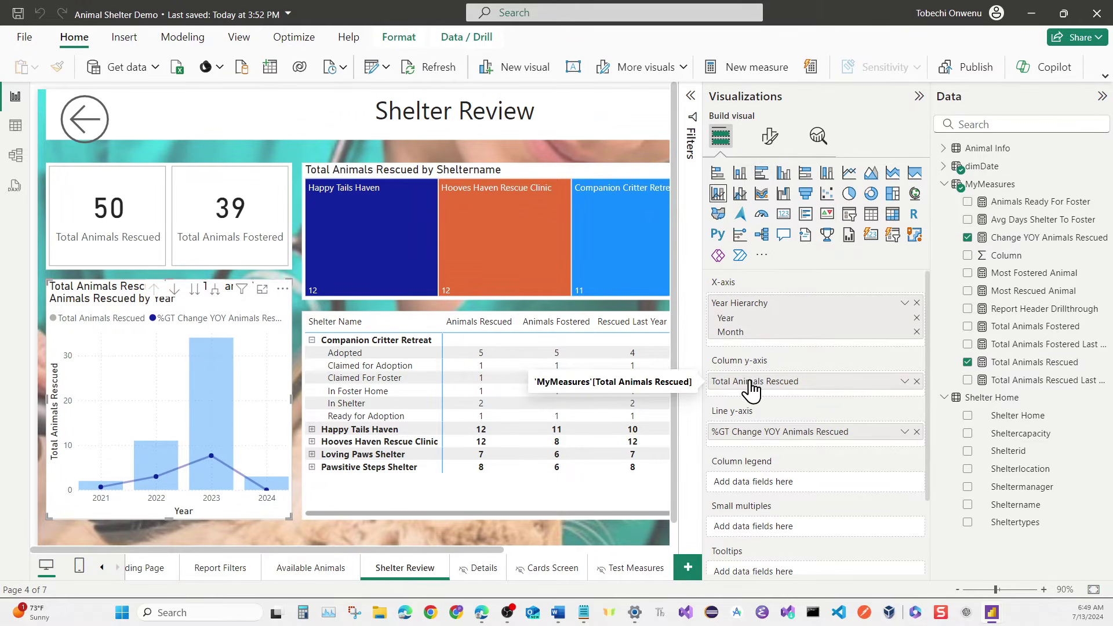
pyautogui.rightClick(757, 435)
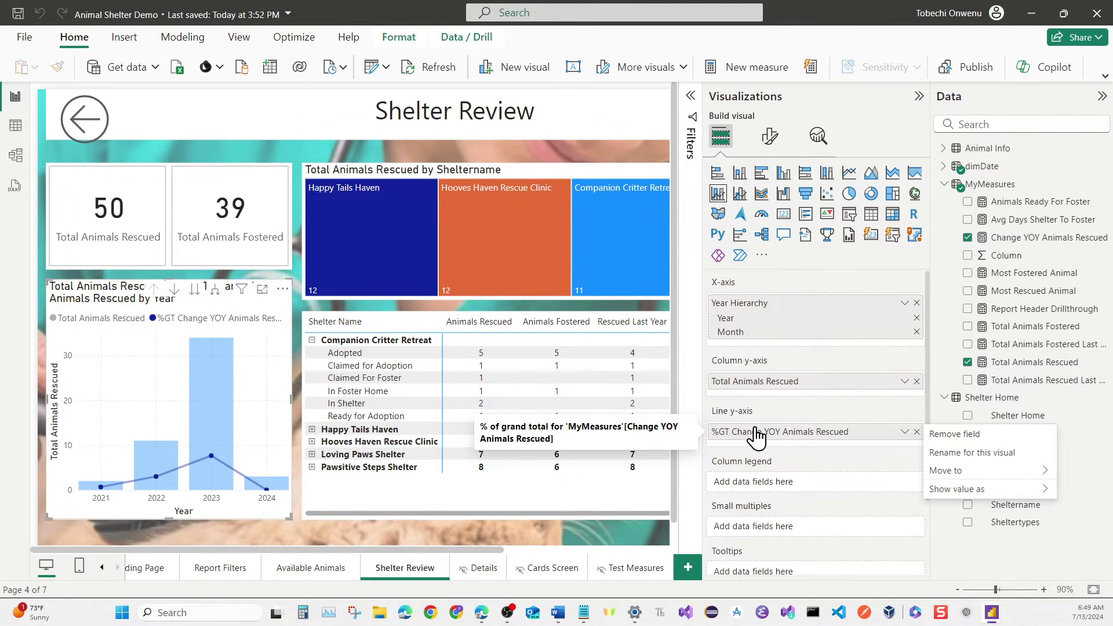
pyautogui.moveTo(973, 472)
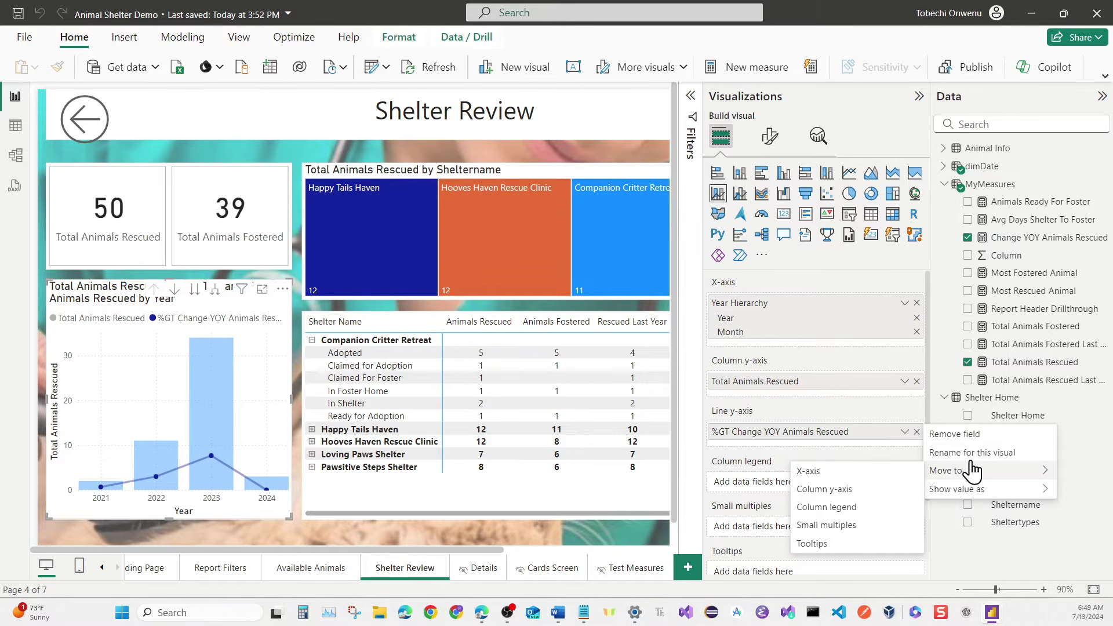
pyautogui.press('Escape')
pyautogui.press('Escape')
pyautogui.press('End')
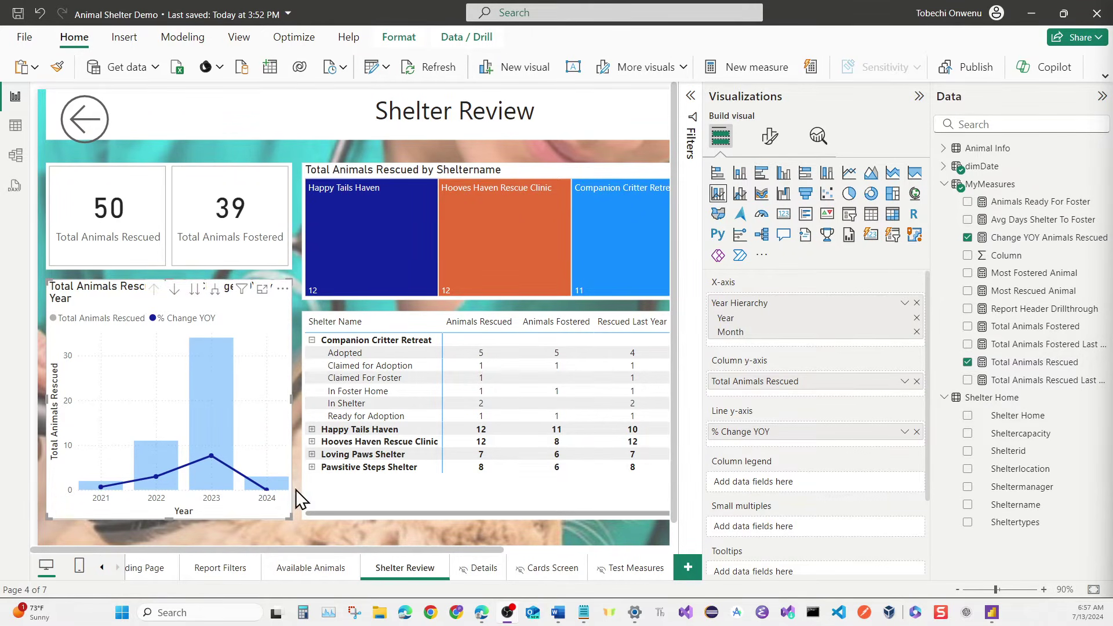
pyautogui.click(293, 529)
pyautogui.scroll(-1, 292, 530)
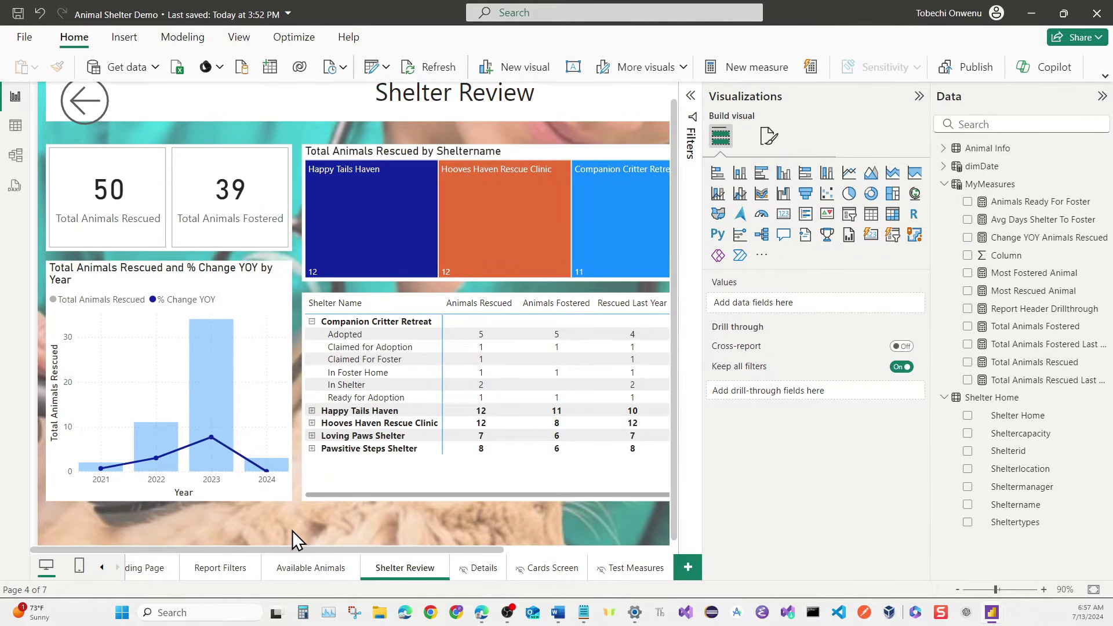
# Go to the Available Animals page and move the animal table up closer to the page header.
pyautogui.click(475, 567)
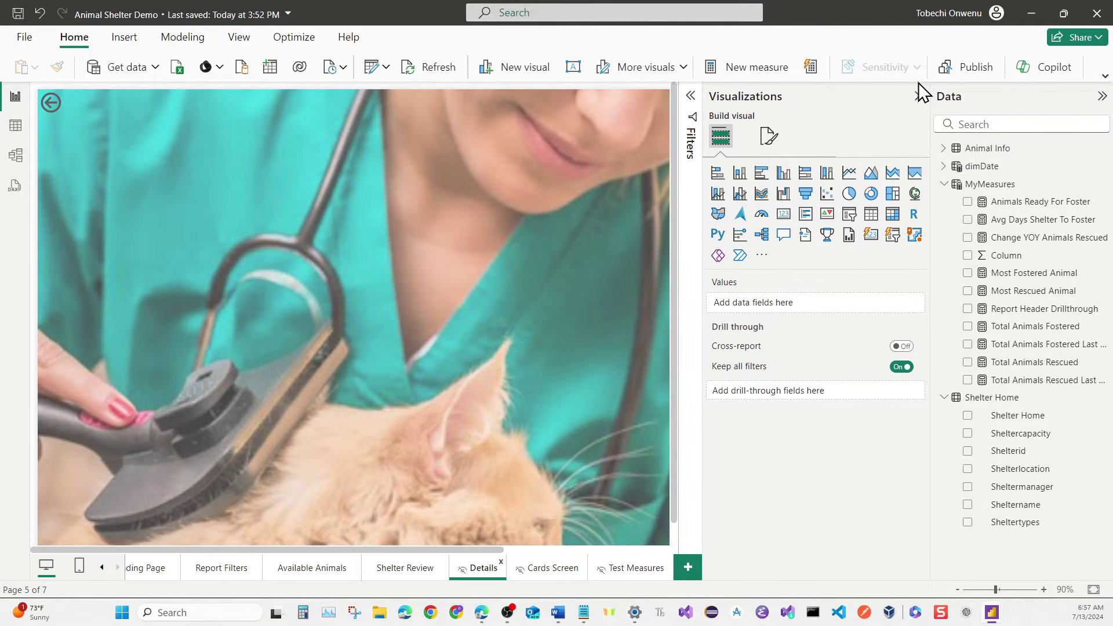
pyautogui.click(920, 97)
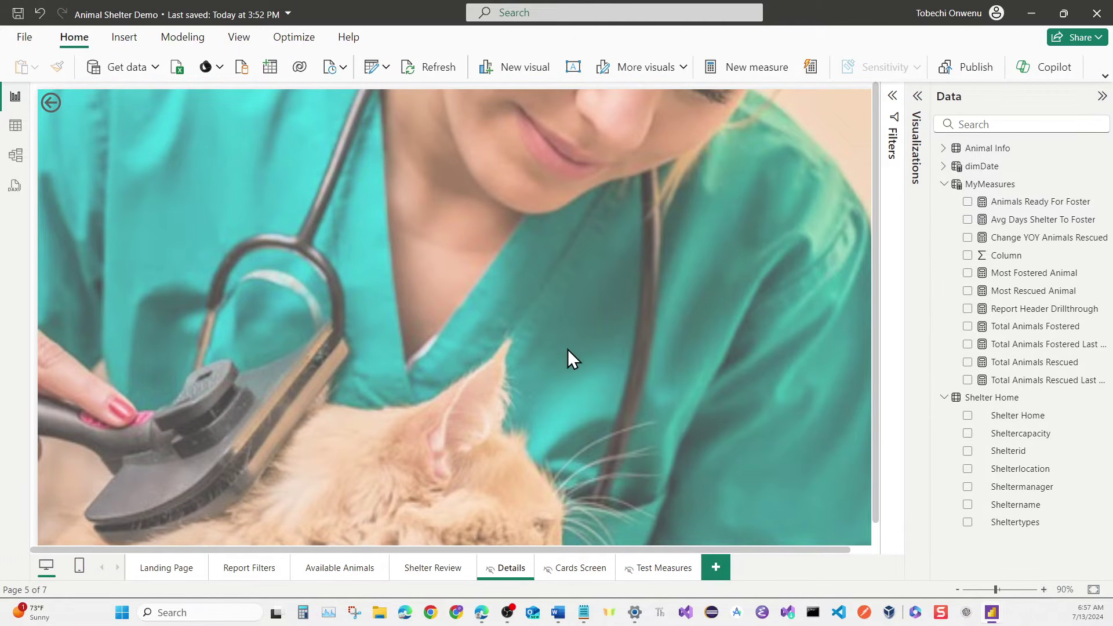
pyautogui.click(337, 567)
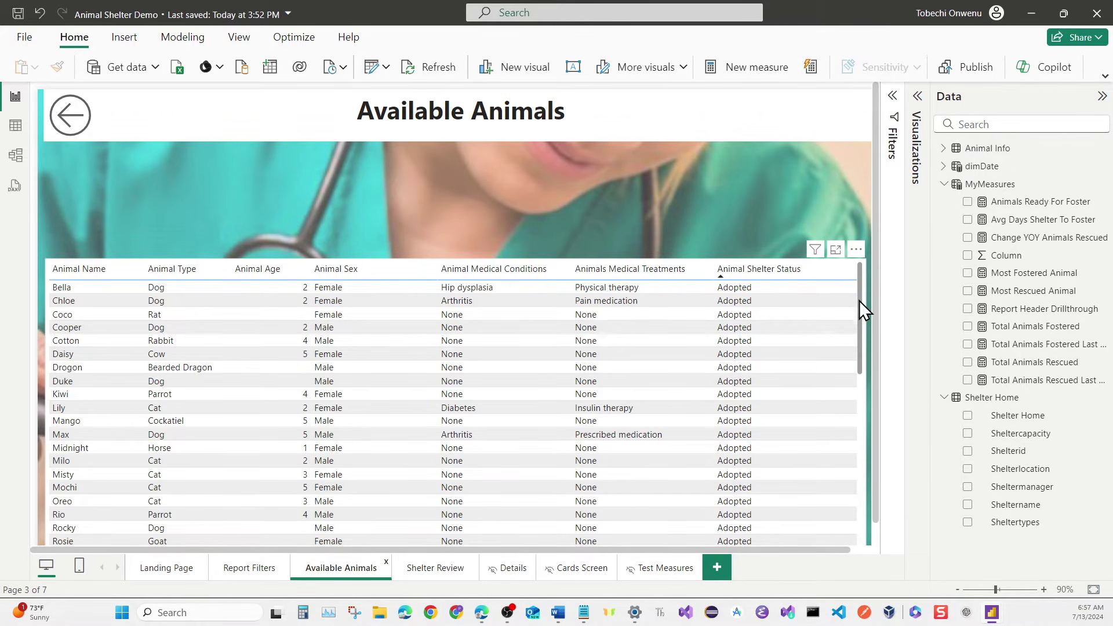
pyautogui.moveTo(855, 249); pyautogui.dragTo(855, 199)
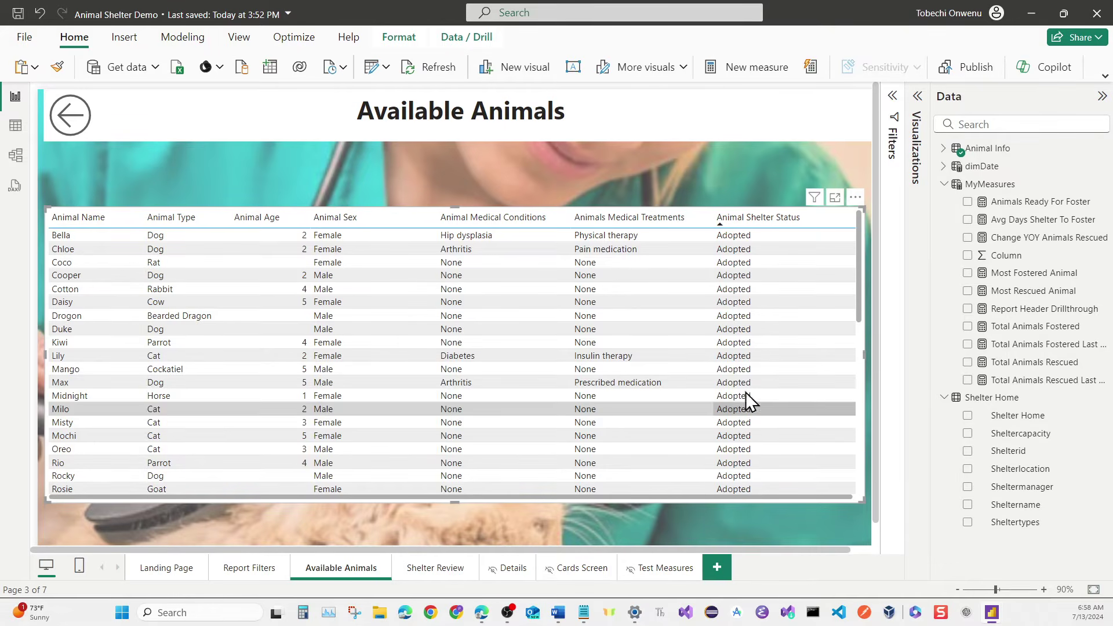
# Add Sheltername from the Shelter Home table to the animal table and make it the first column.
pyautogui.click(918, 97)
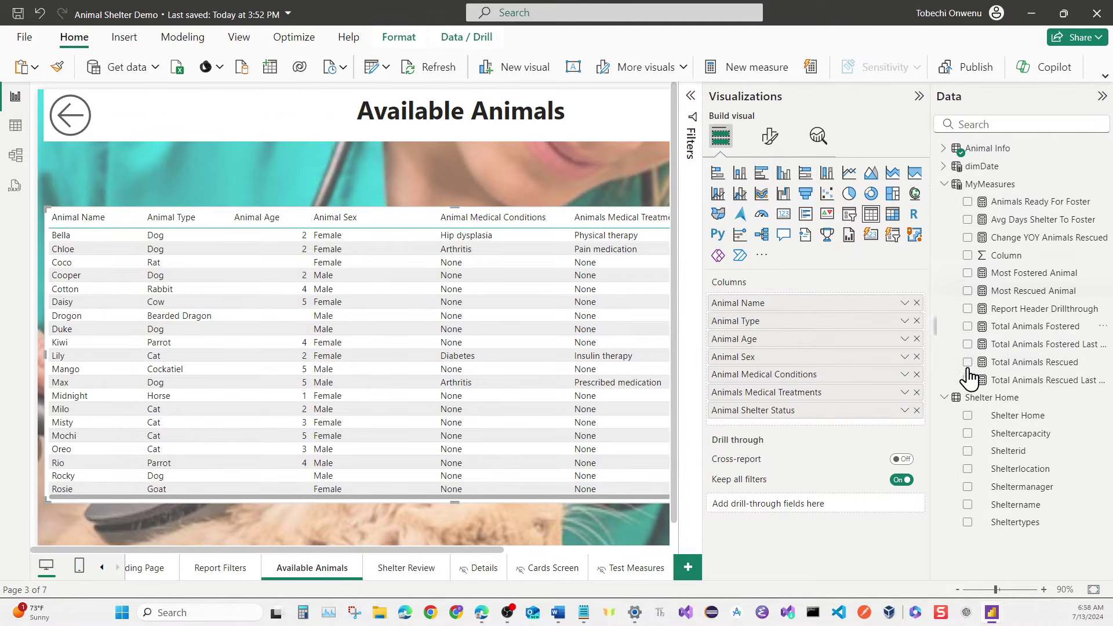
pyautogui.click(969, 506)
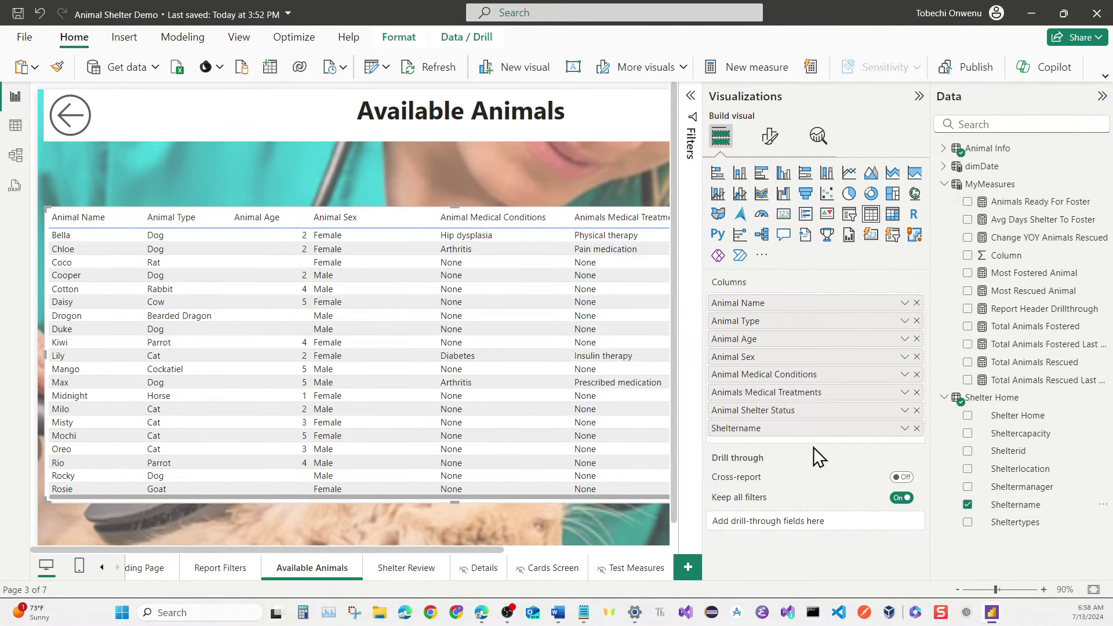
pyautogui.moveTo(801, 431); pyautogui.dragTo(802, 293)
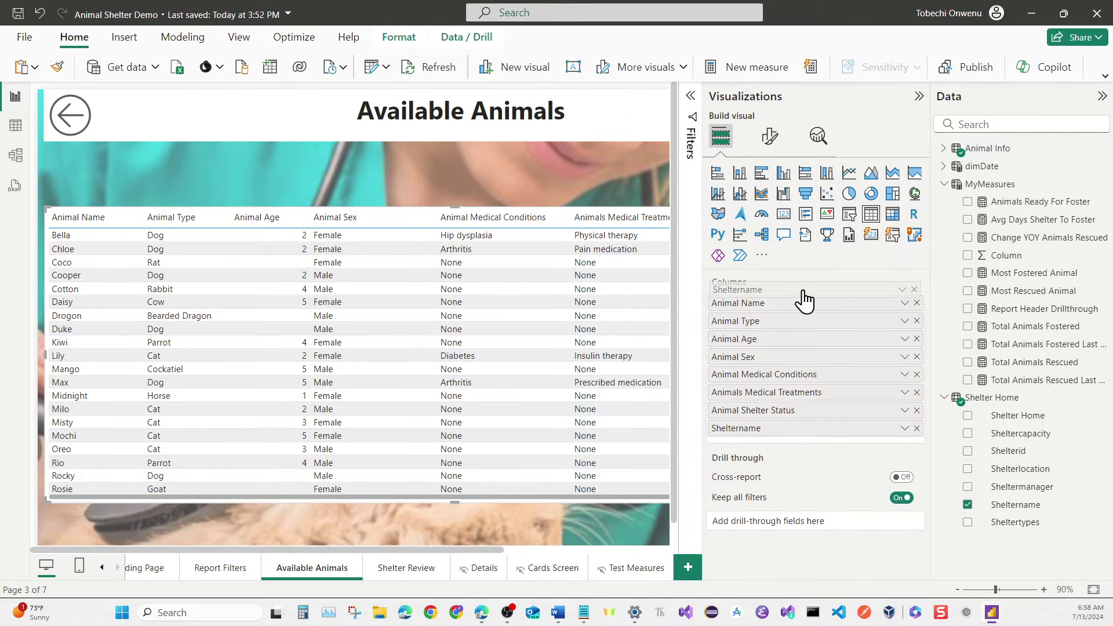
pyautogui.moveTo(791, 432); pyautogui.dragTo(798, 306)
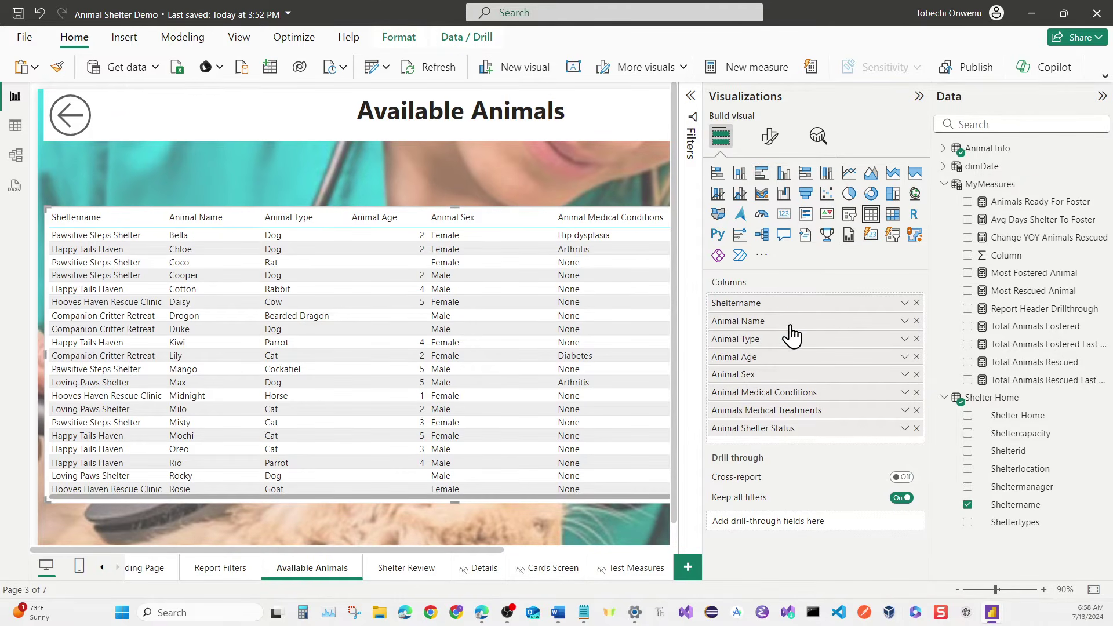
# Rename the table's columns as Shelter Name, Name, Type, Age, Sex, Medical Conditions, Medical Treatments and Shelter Status.
pyautogui.click(920, 96)
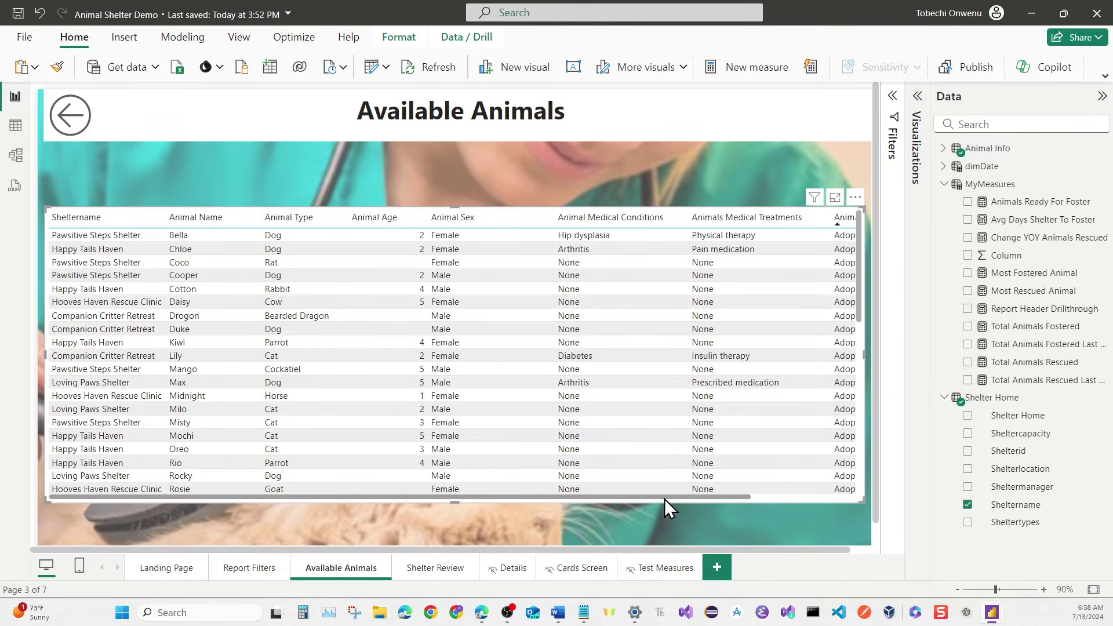
pyautogui.moveTo(649, 498); pyautogui.dragTo(506, 499)
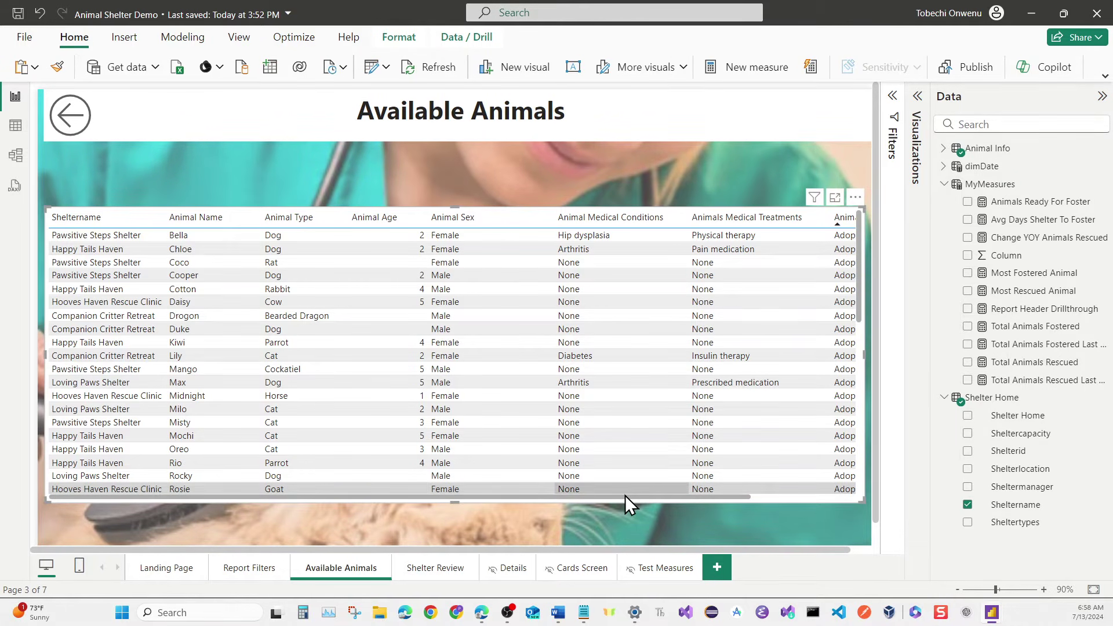
pyautogui.moveTo(658, 495); pyautogui.dragTo(581, 510)
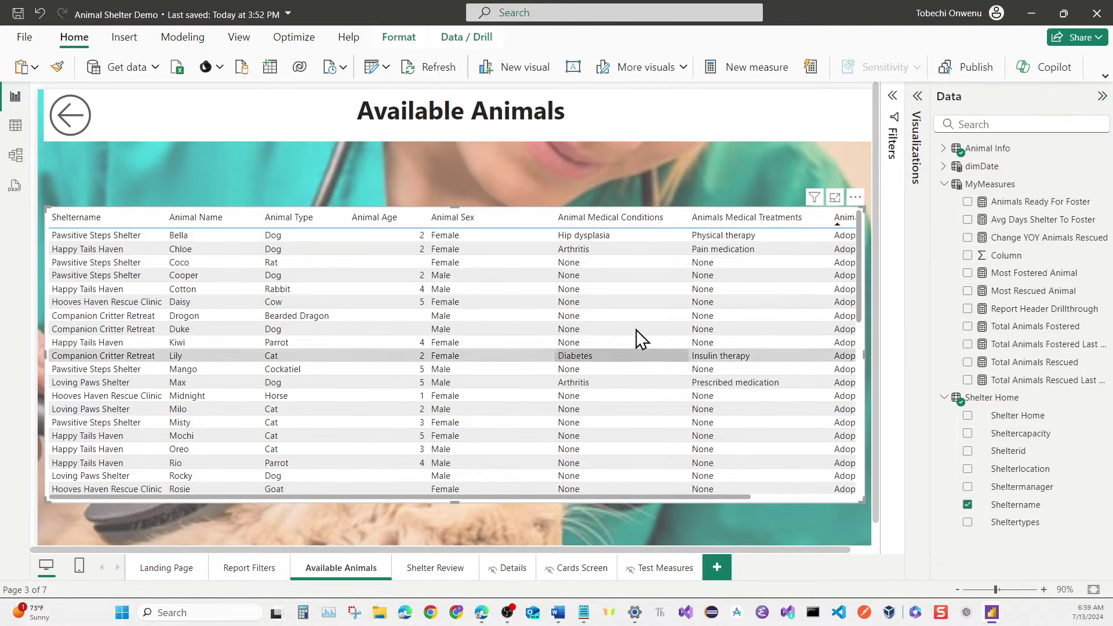
pyautogui.click(918, 97)
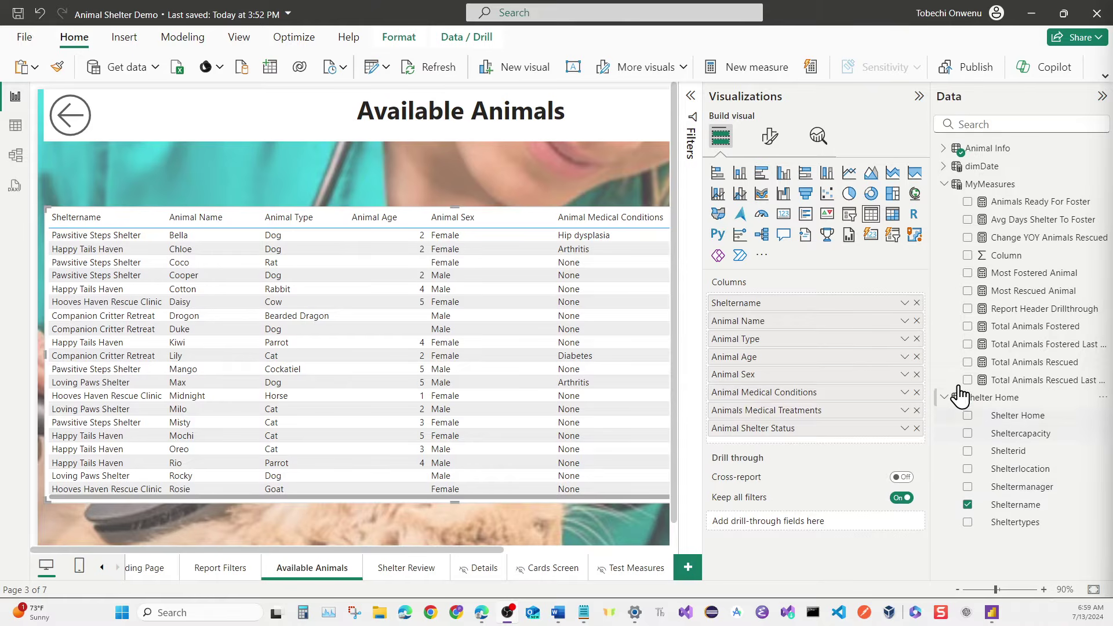
pyautogui.click(891, 304)
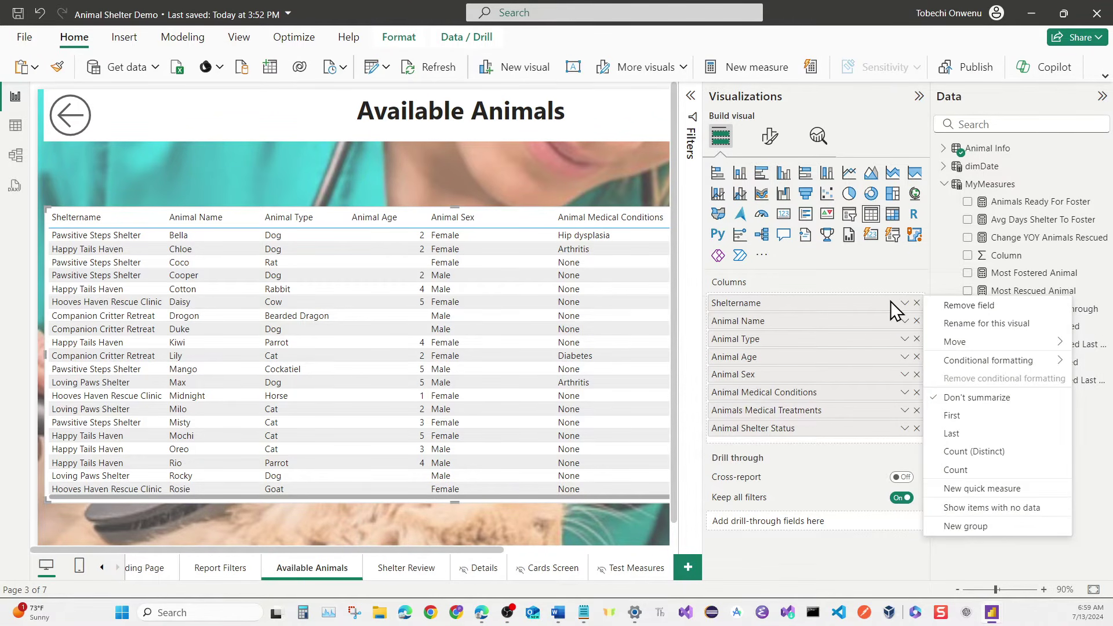
pyautogui.click(949, 325)
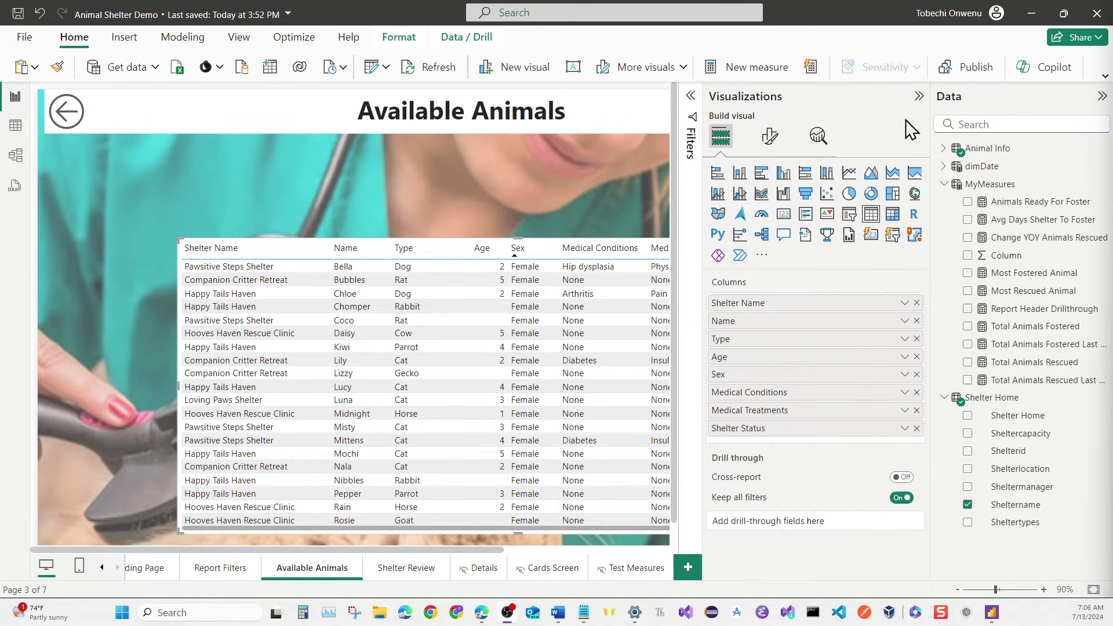
# Review the animal table's rows and center the values of its Age column.
pyautogui.click(919, 98)
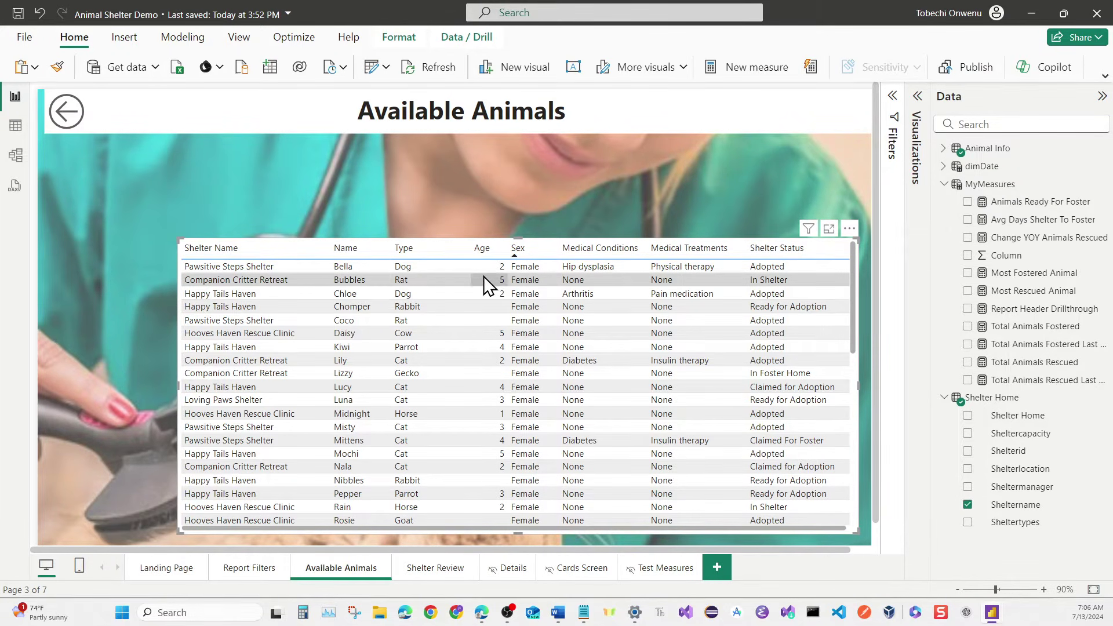
pyautogui.scroll(-6, 421, 305)
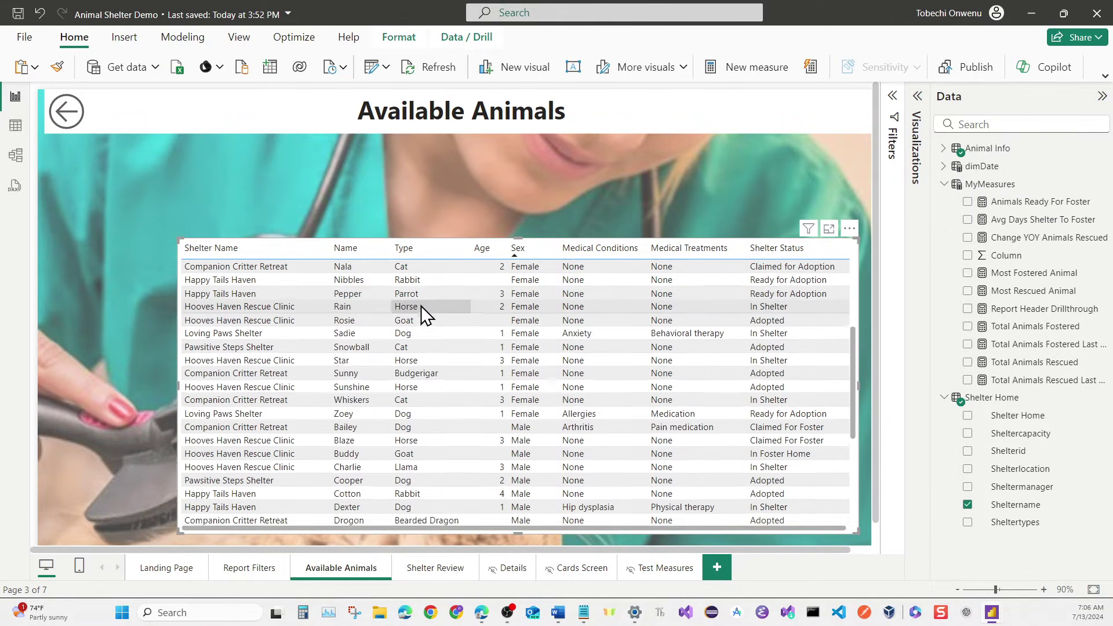
pyautogui.scroll(-1, 421, 313)
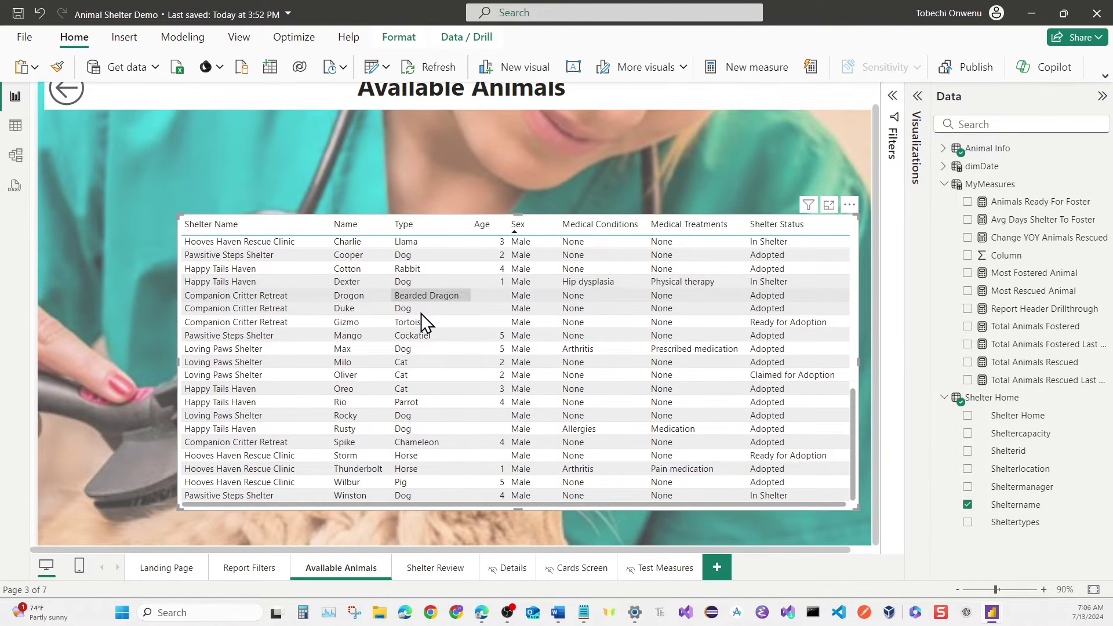
pyautogui.scroll(1, 421, 313)
pyautogui.scroll(3, 421, 313)
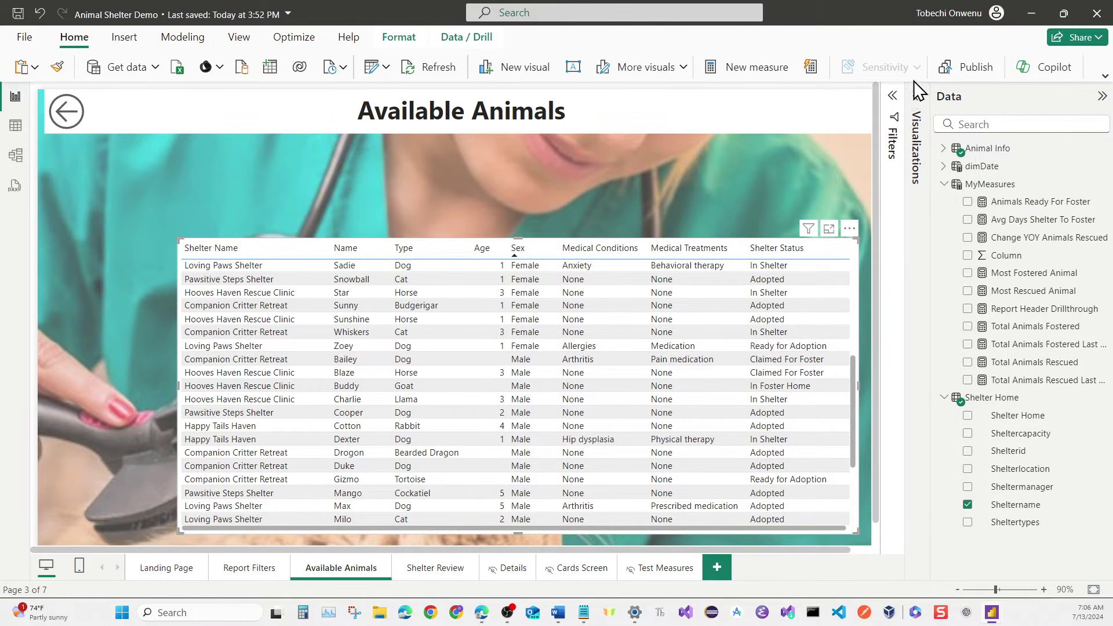
pyautogui.click(917, 98)
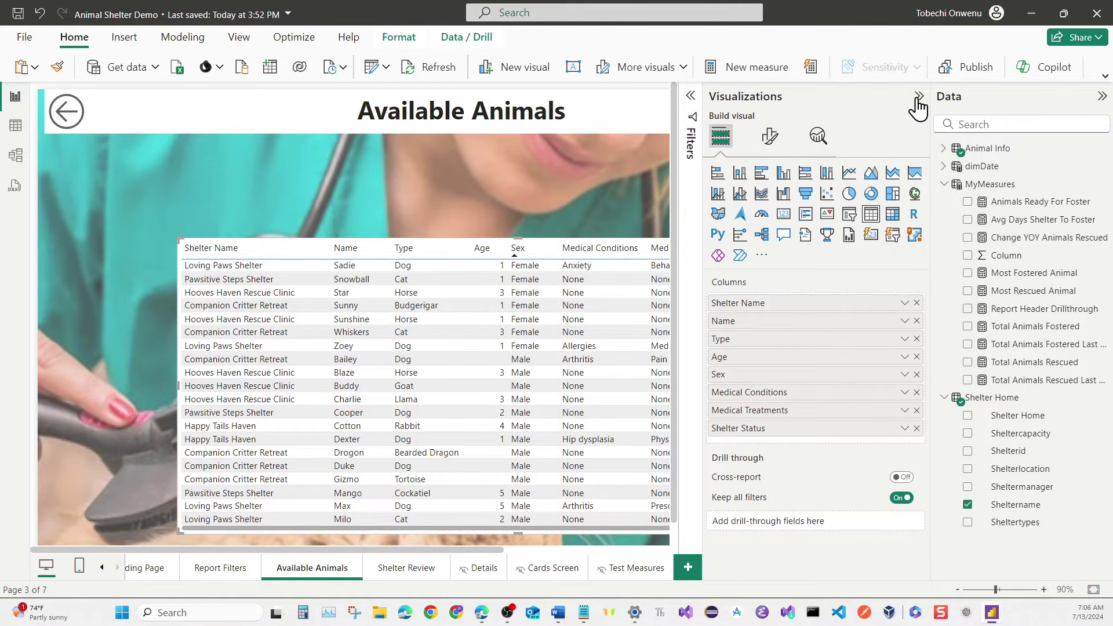
pyautogui.click(768, 142)
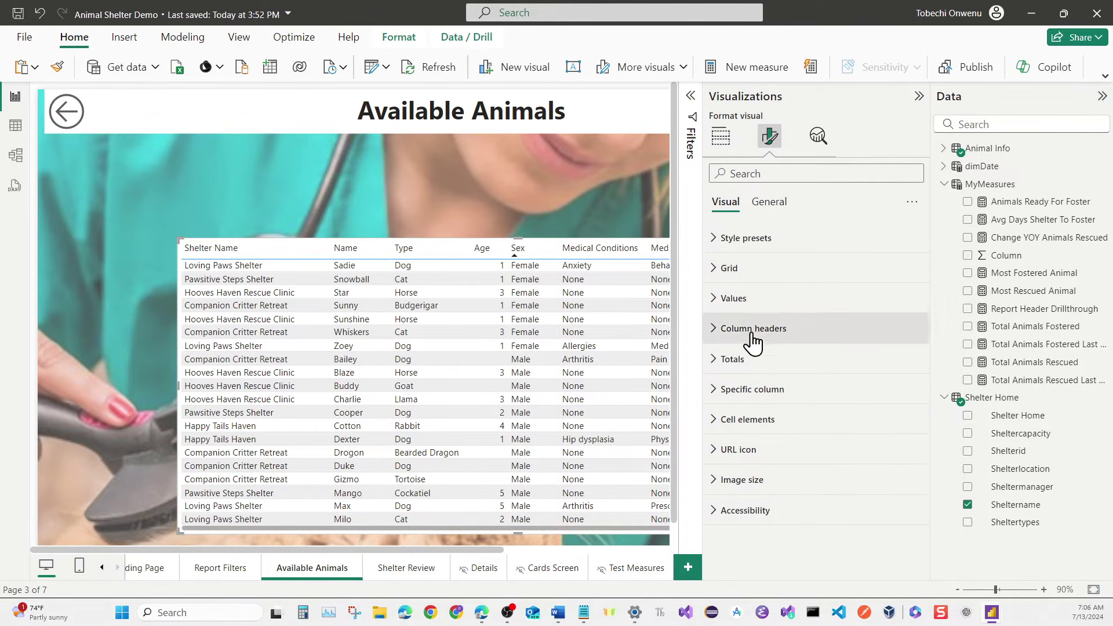
pyautogui.click(744, 401)
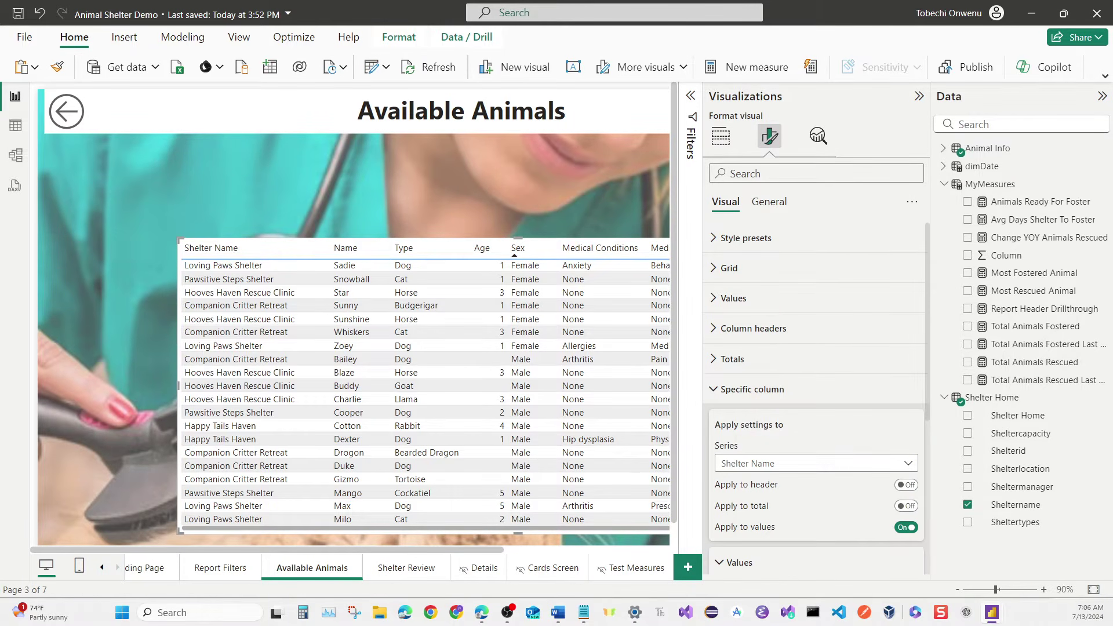
pyautogui.click(819, 461)
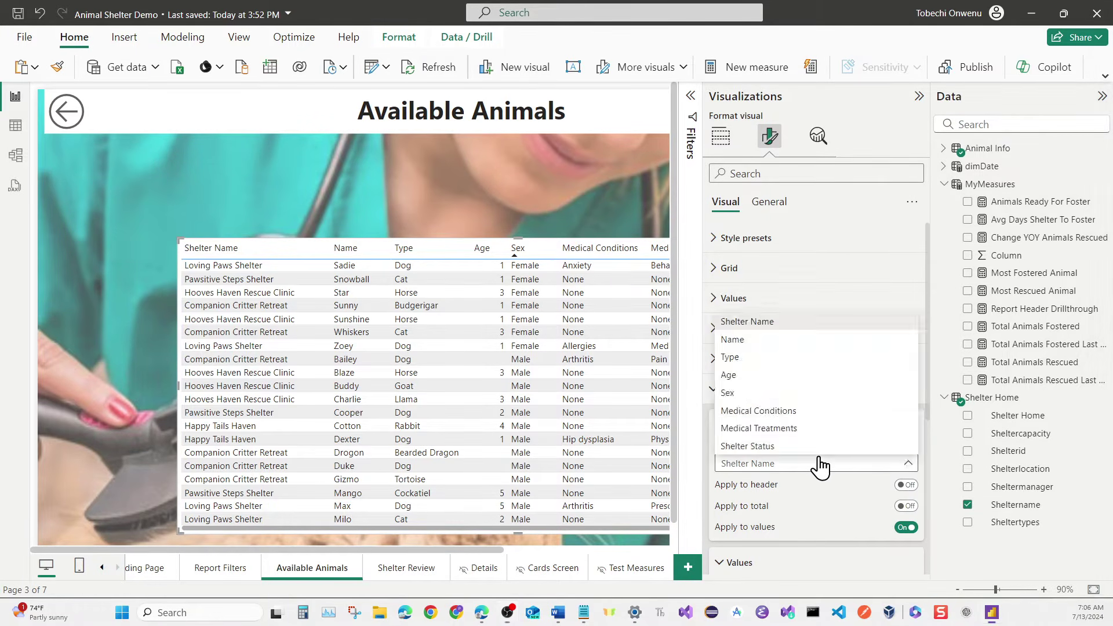
pyautogui.click(779, 380)
pyautogui.scroll(-3, 780, 389)
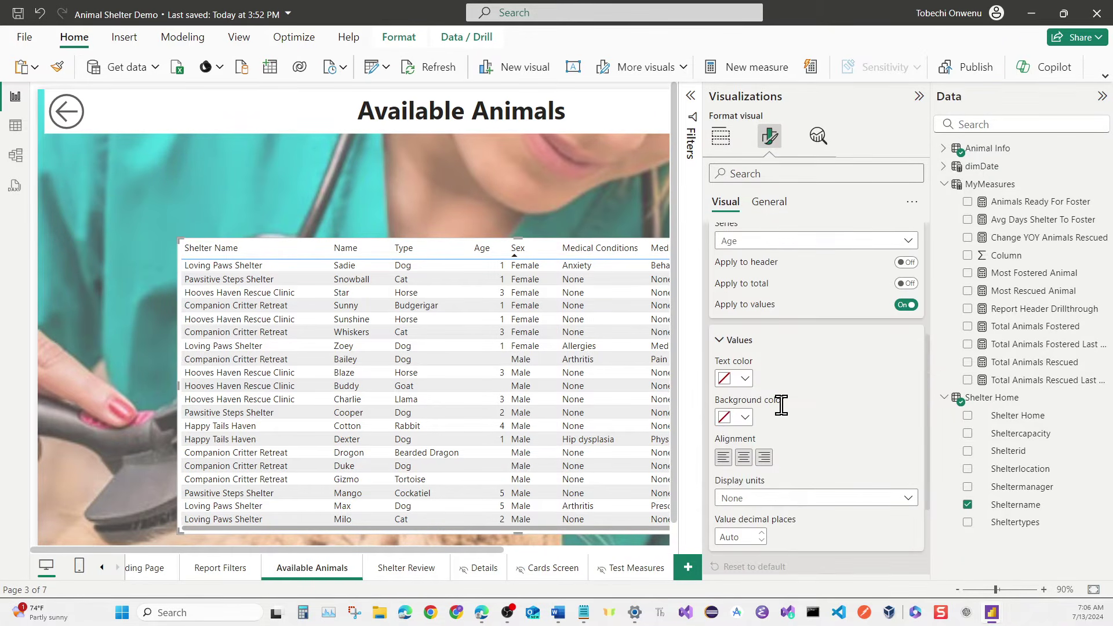
pyautogui.click(746, 458)
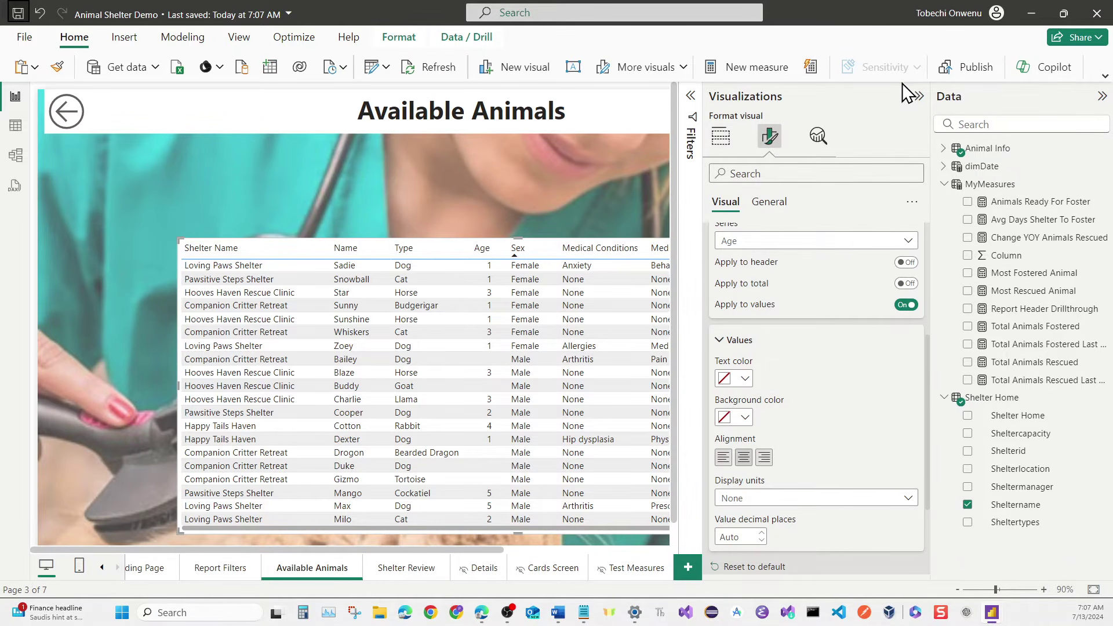
# Copy the Available Animals table onto the Details page.
pyautogui.click(915, 96)
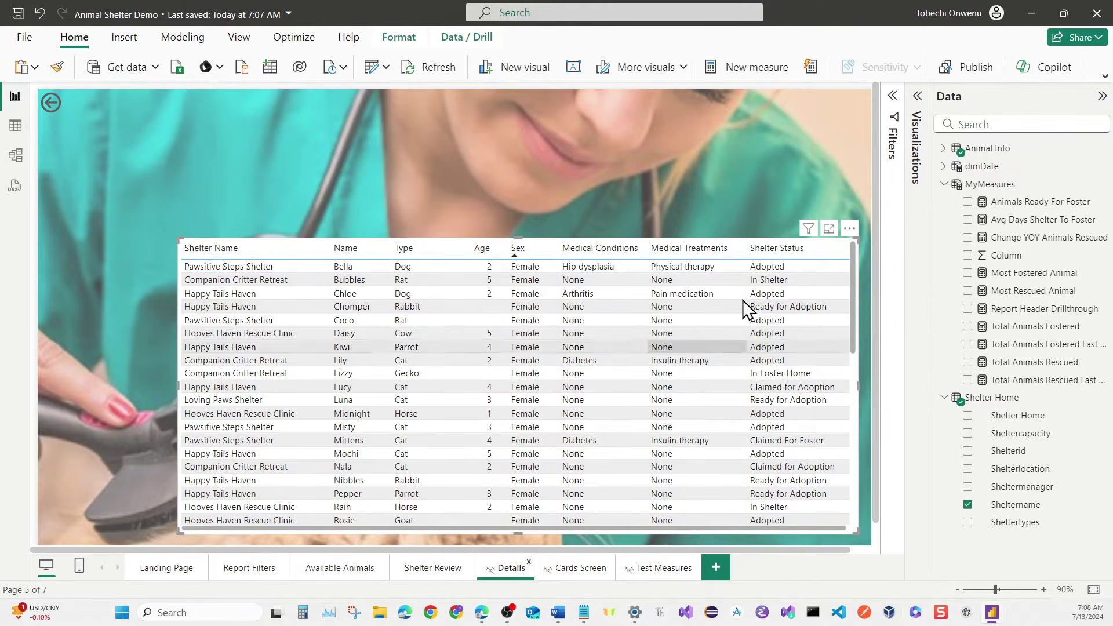
pyautogui.click(917, 97)
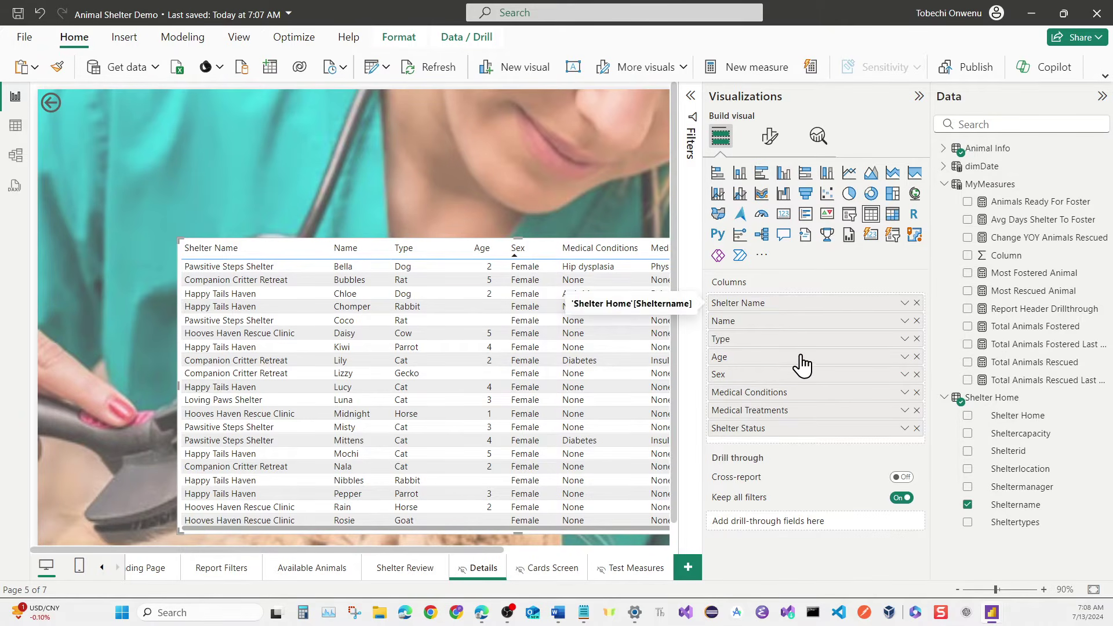
pyautogui.click(598, 206)
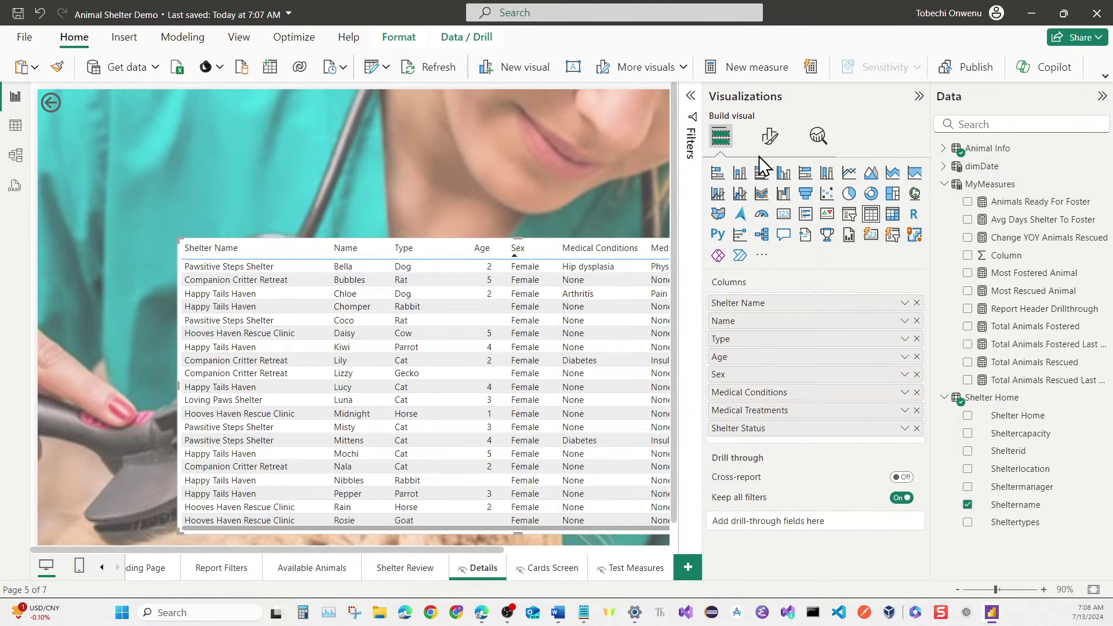
pyautogui.click(918, 96)
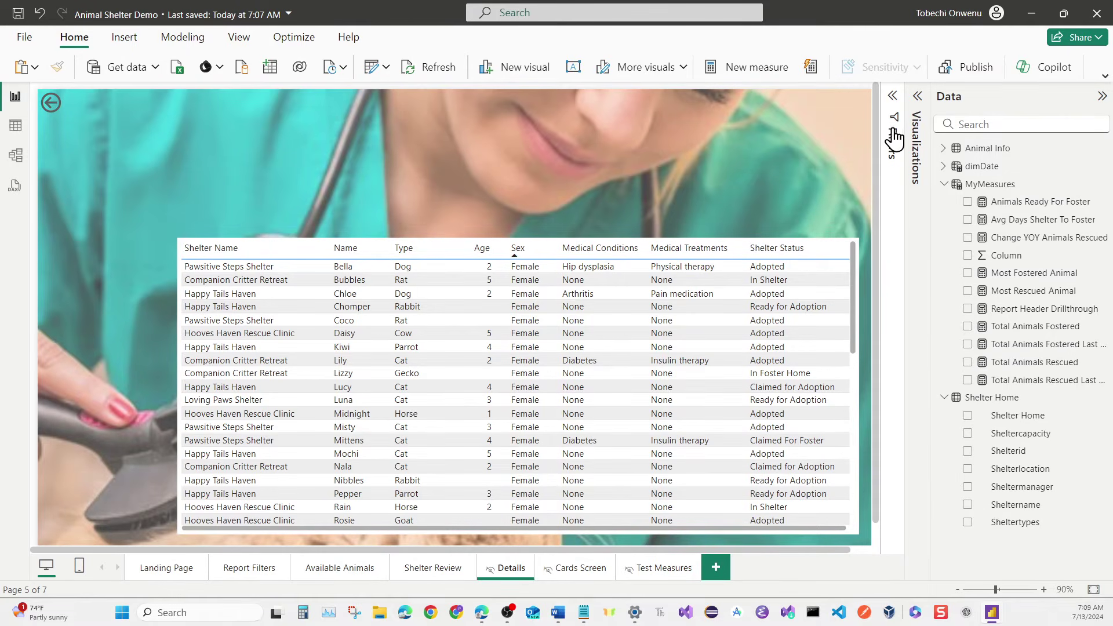
# Add the Avg Days Shelter To Foster measure to the Details page table and widen the table to fit all columns.
pyautogui.click(916, 99)
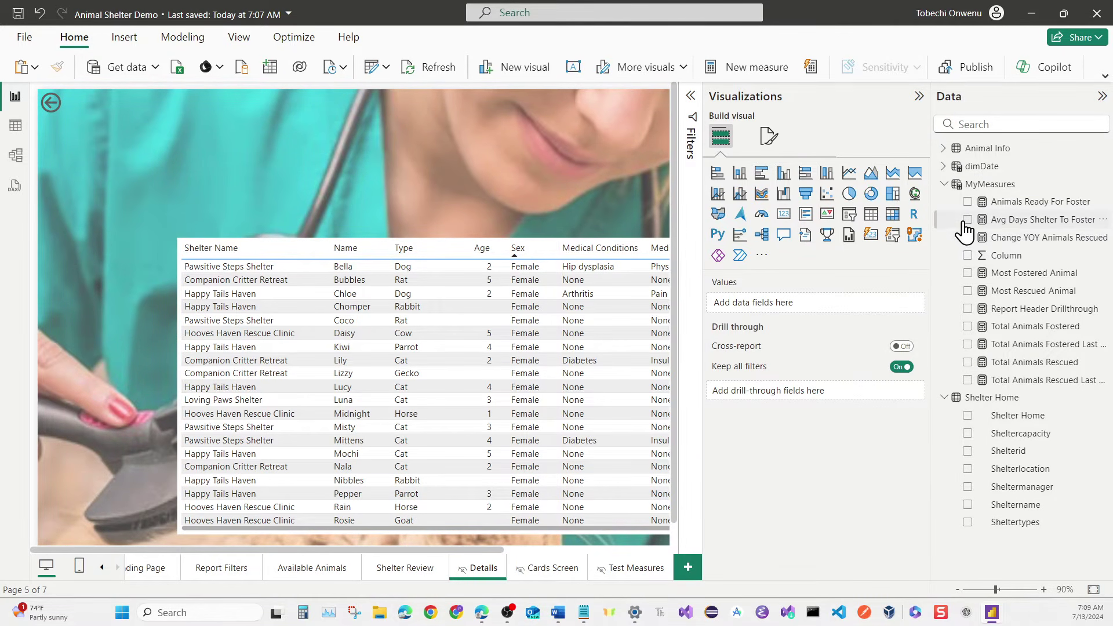
pyautogui.click(262, 532)
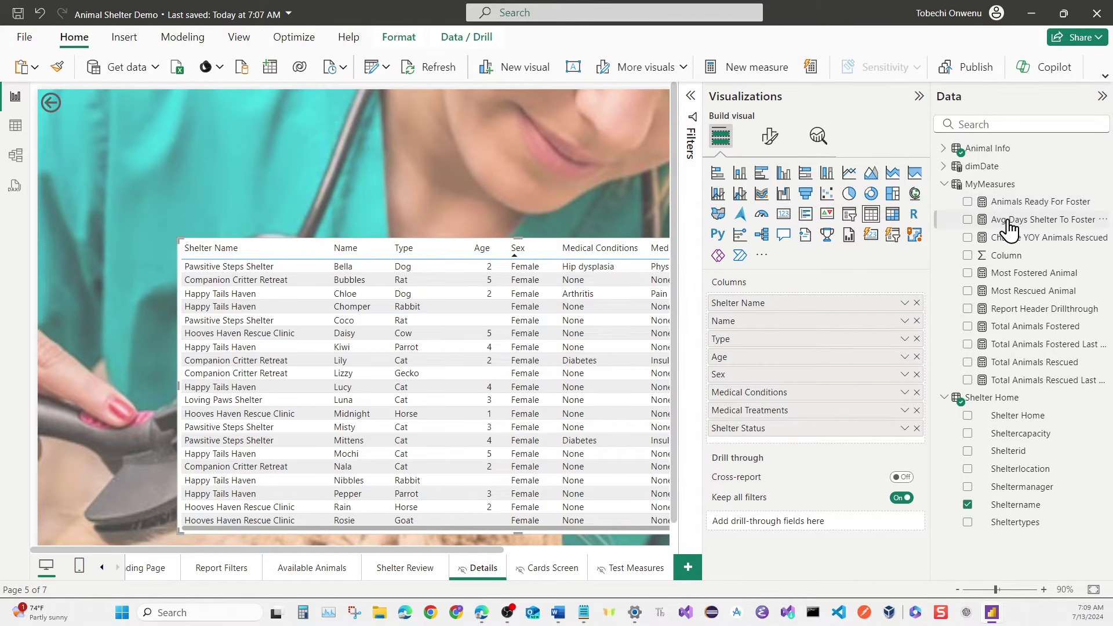
pyautogui.click(969, 223)
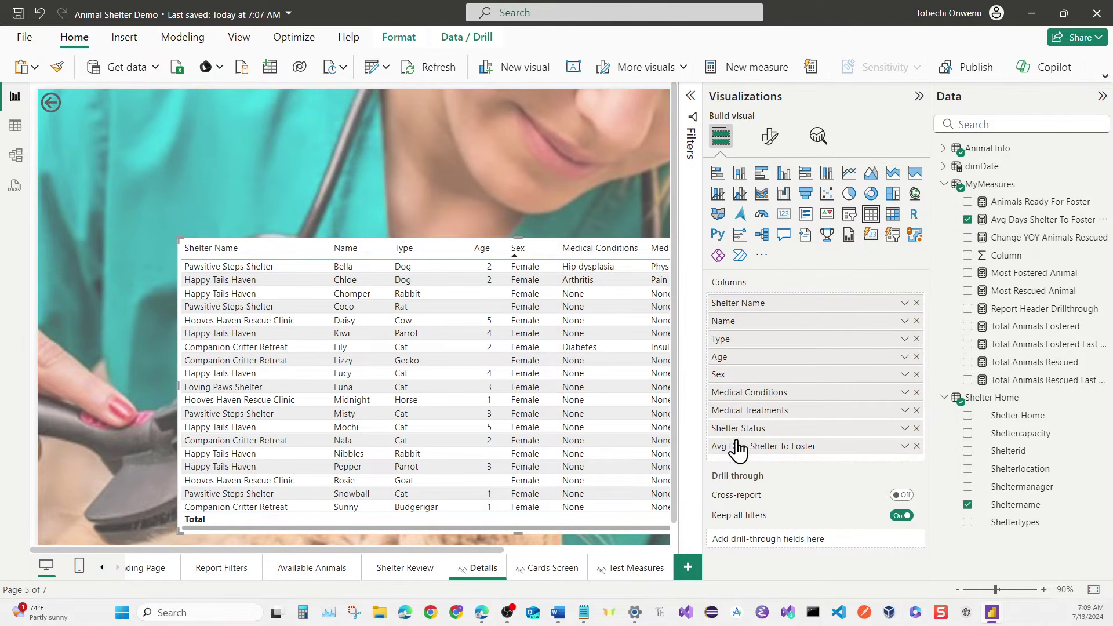
pyautogui.click(919, 96)
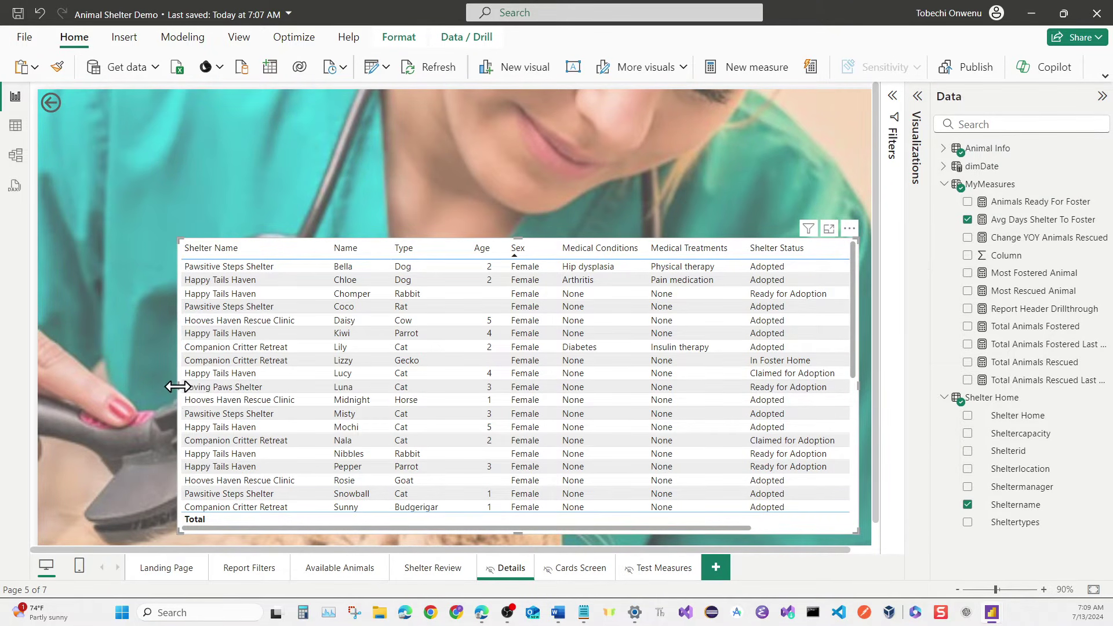
pyautogui.moveTo(176, 388); pyautogui.dragTo(48, 389)
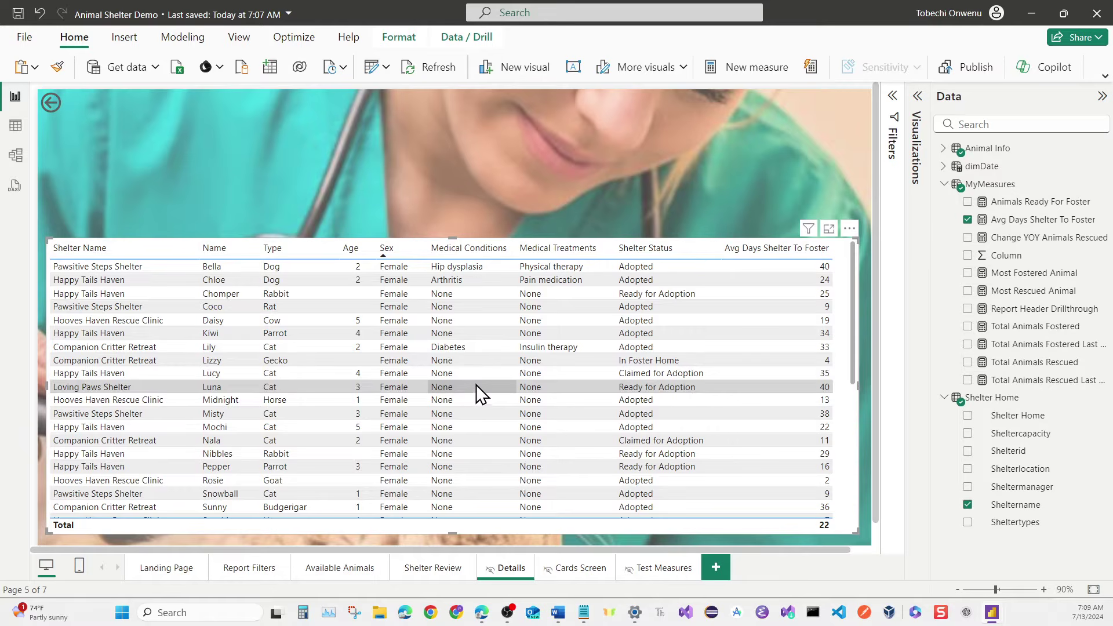
# Left-align the values of the Avg Days Shelter To Foster column in the Details table.
pyautogui.click(919, 97)
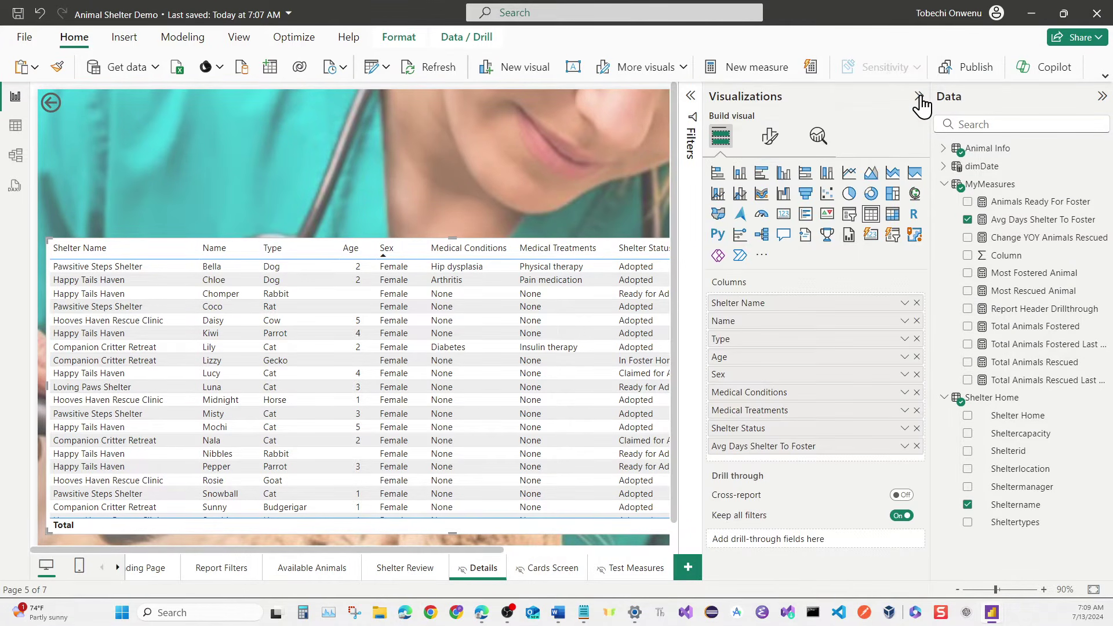
pyautogui.click(776, 145)
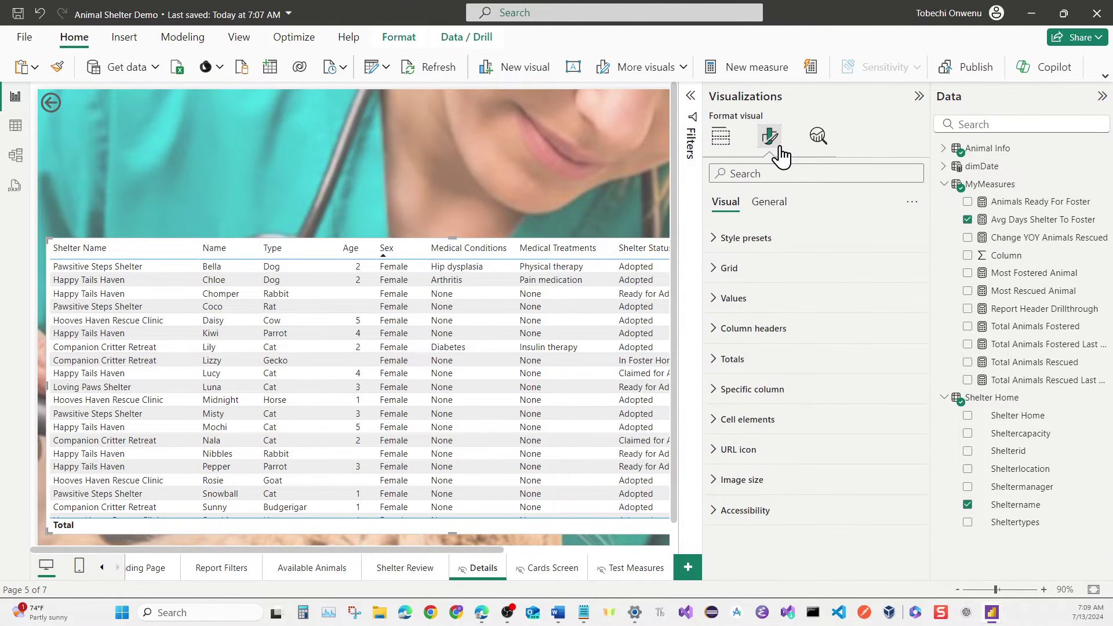
pyautogui.click(790, 392)
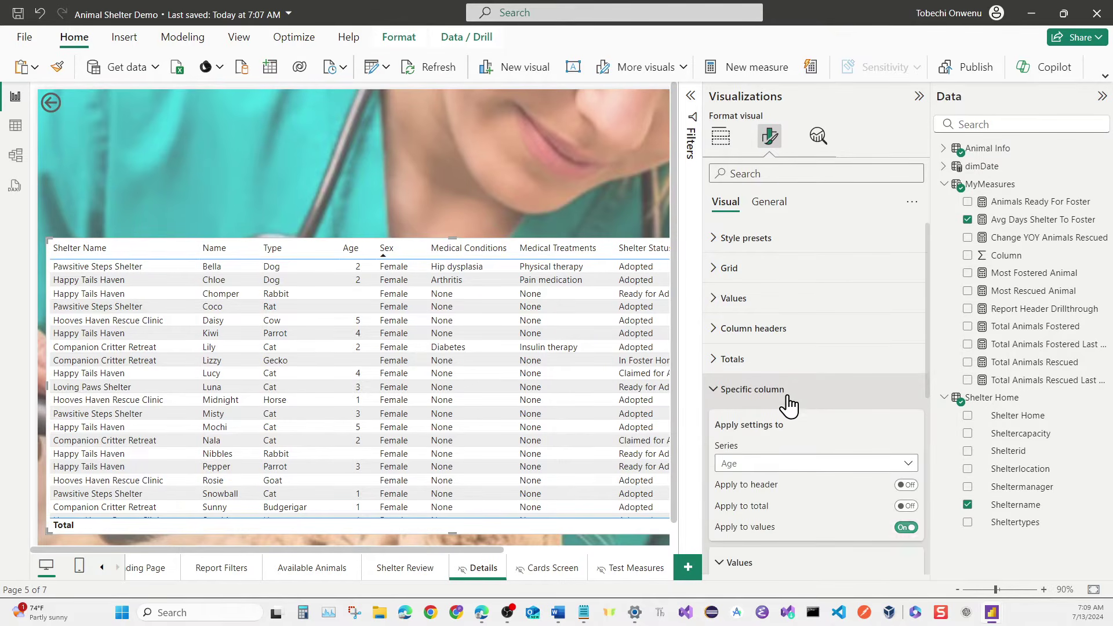
pyautogui.click(793, 472)
pyautogui.click(791, 446)
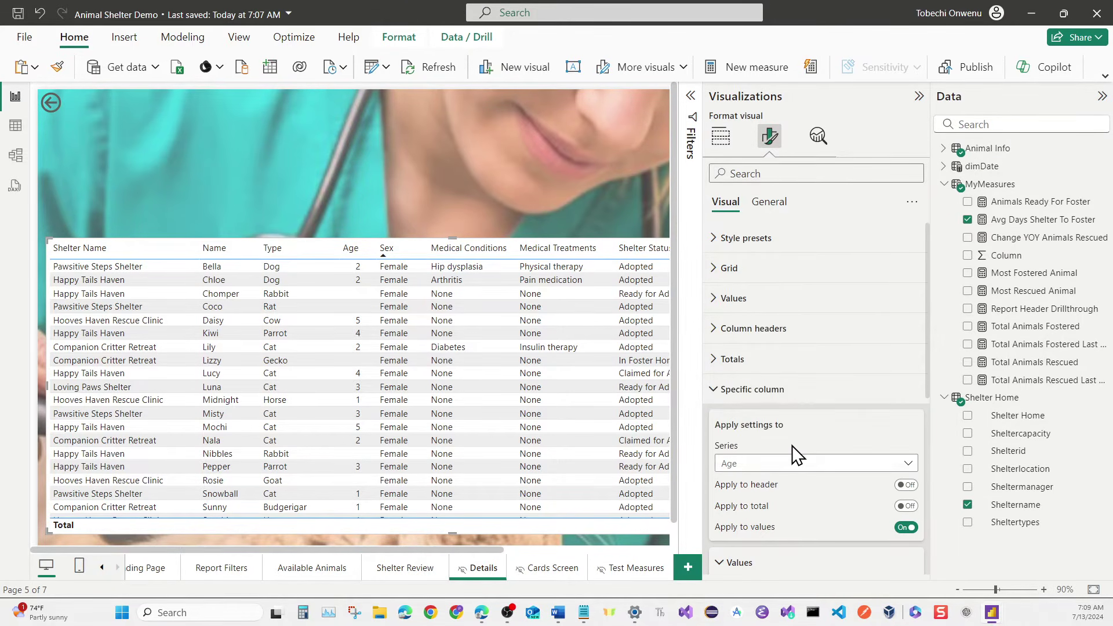
pyautogui.scroll(-3, 793, 445)
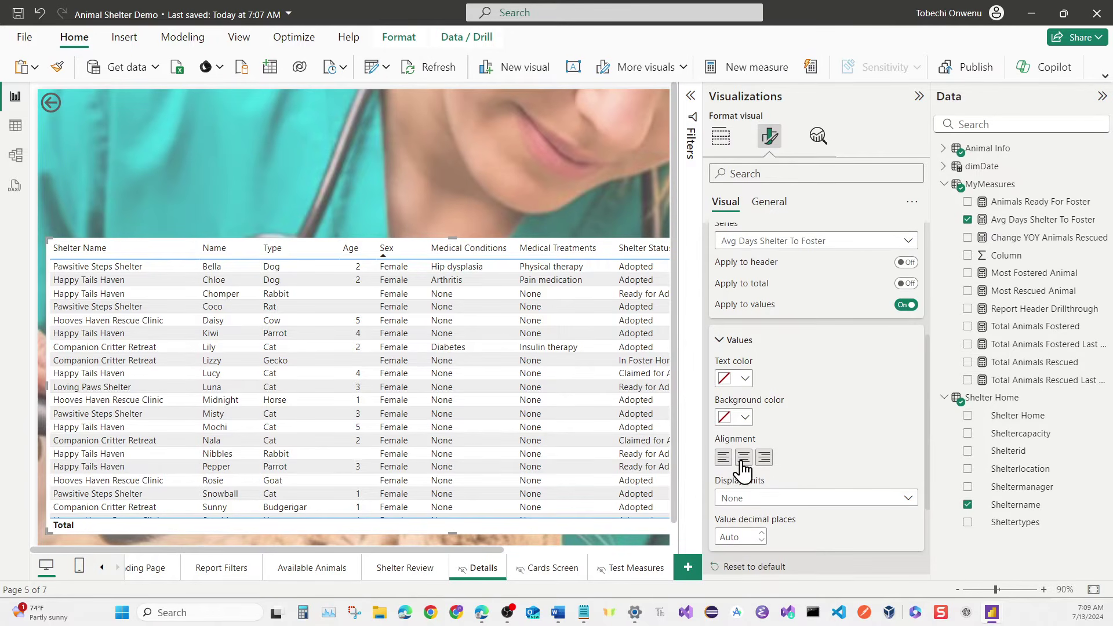
pyautogui.click(724, 459)
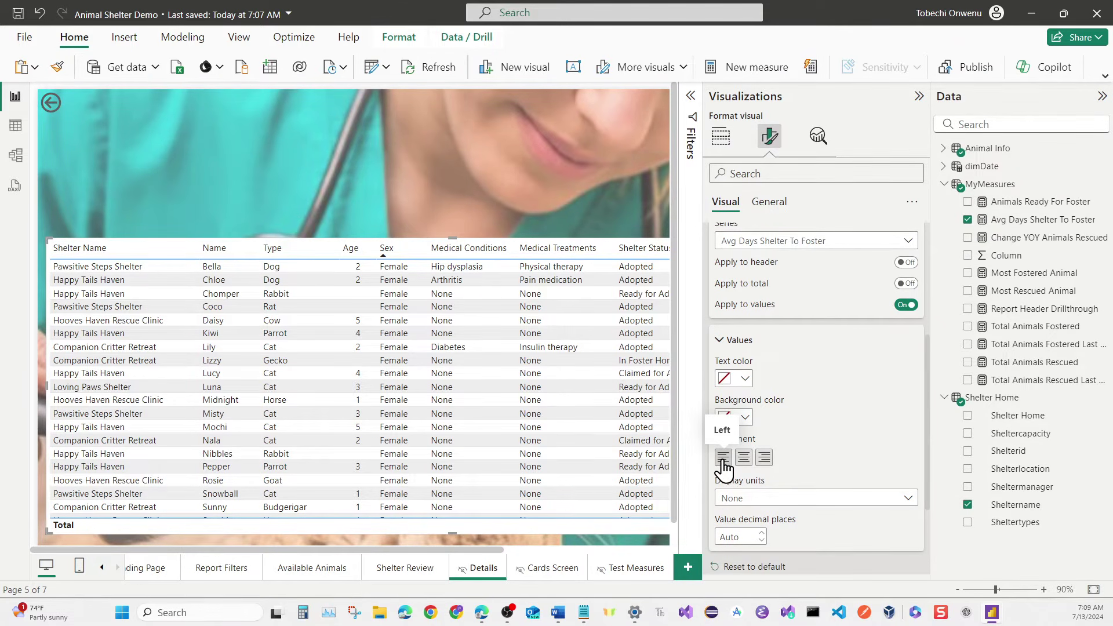
pyautogui.click(919, 97)
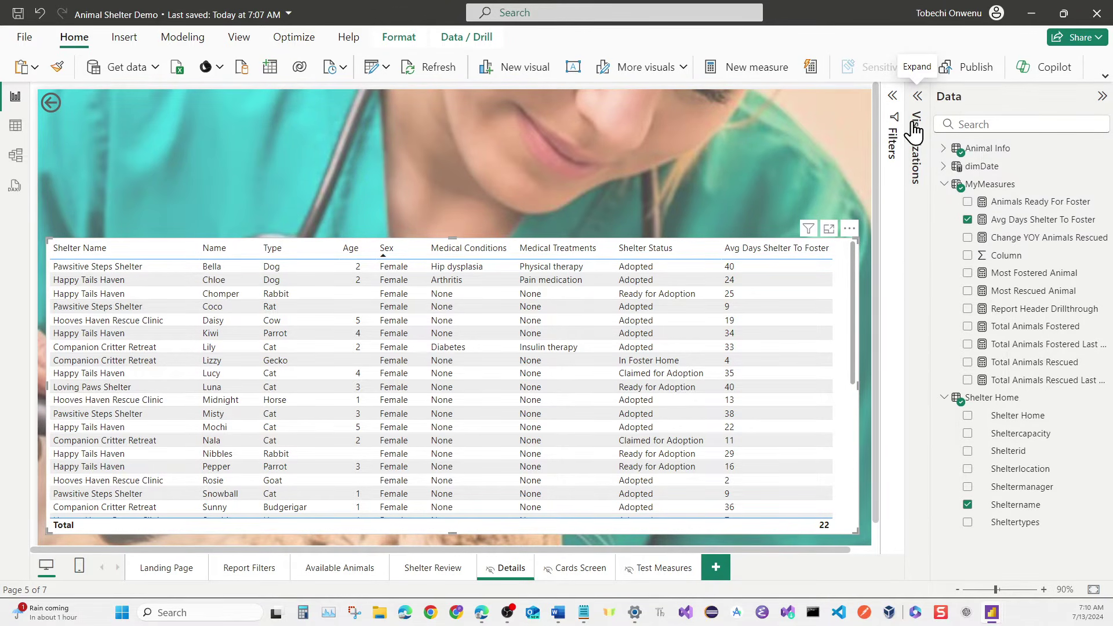
# Turn off the totals row of the Details table.
pyautogui.click(918, 99)
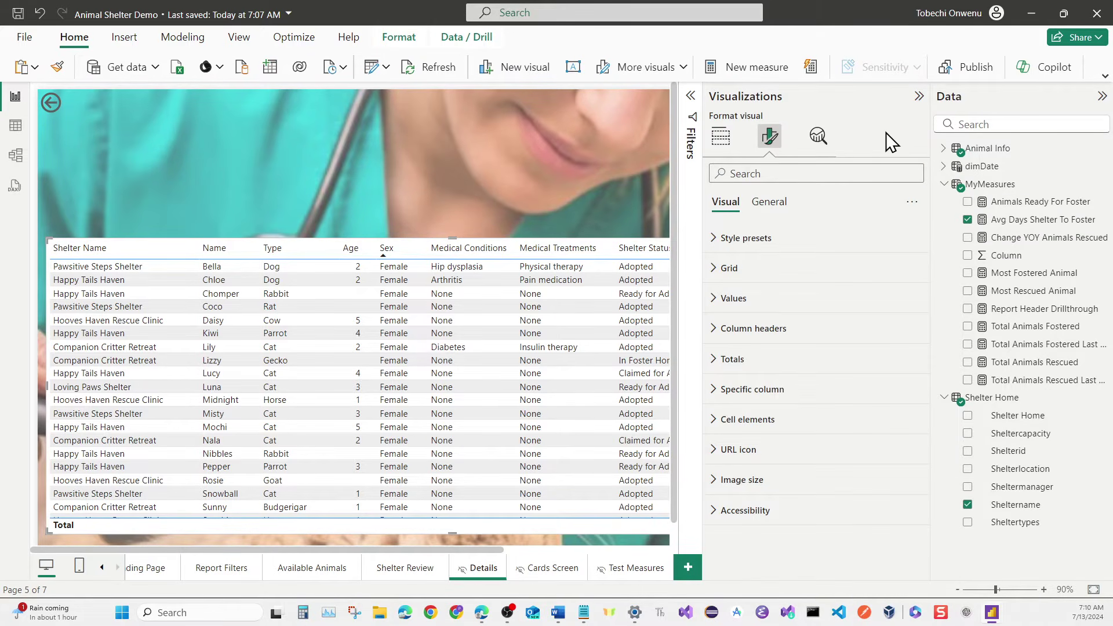
pyautogui.click(749, 366)
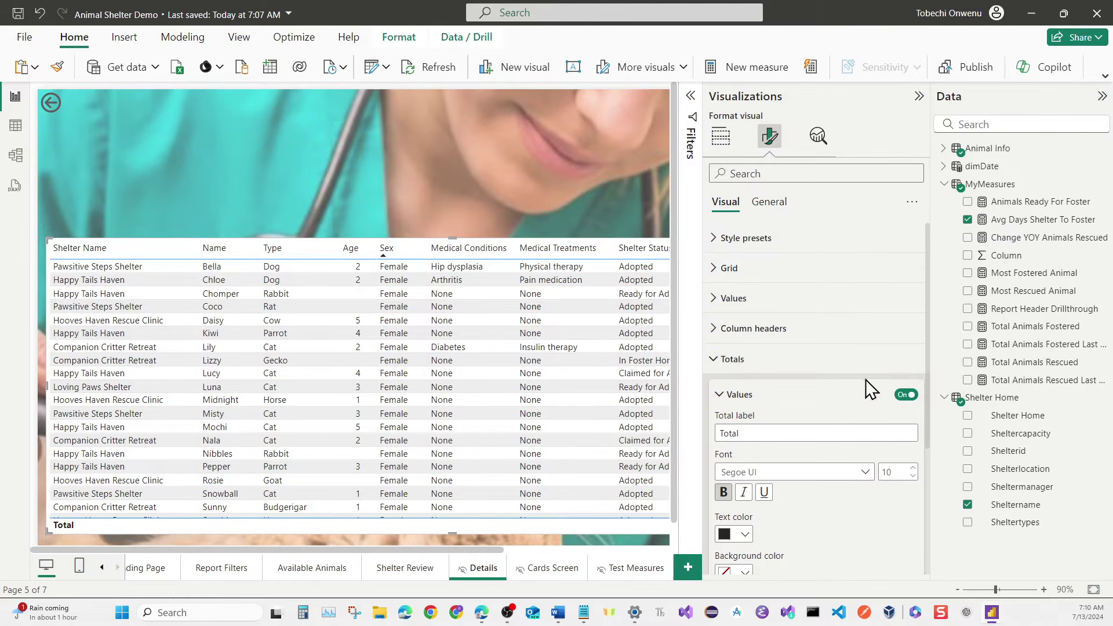
pyautogui.click(906, 395)
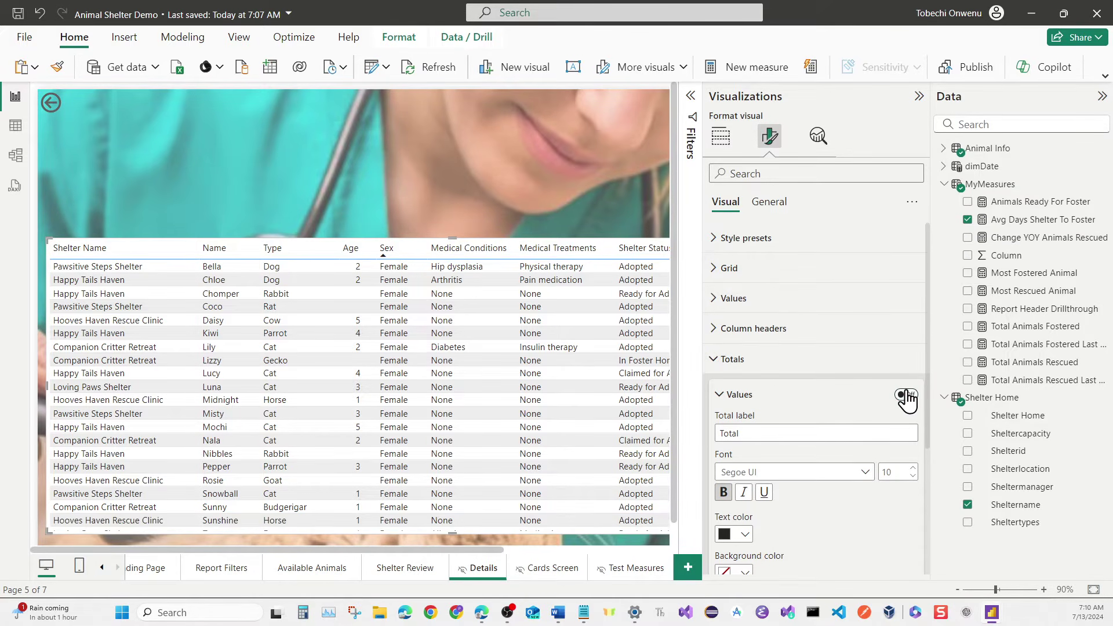
pyautogui.click(715, 363)
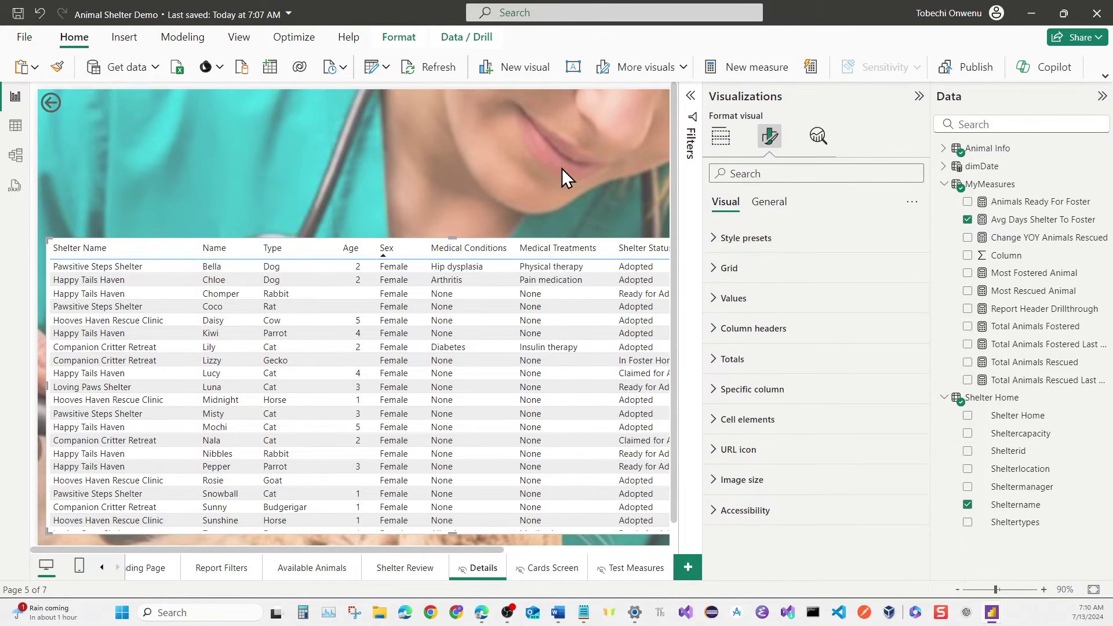
pyautogui.click(667, 152)
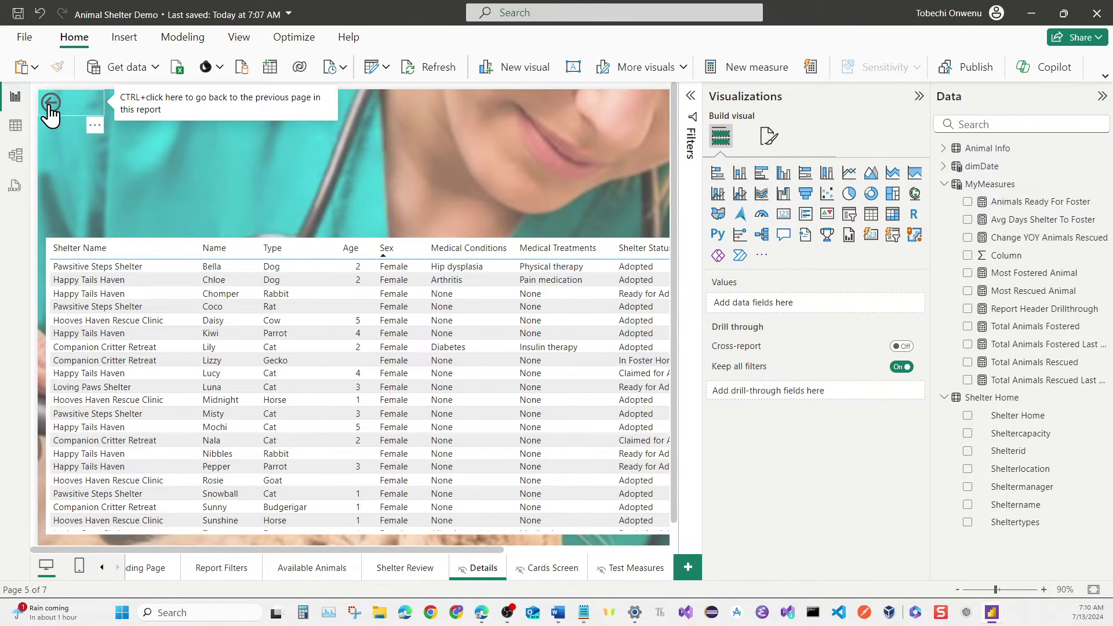
# Enlarge the back button in the upper corner of the Details page.
pyautogui.click(99, 122)
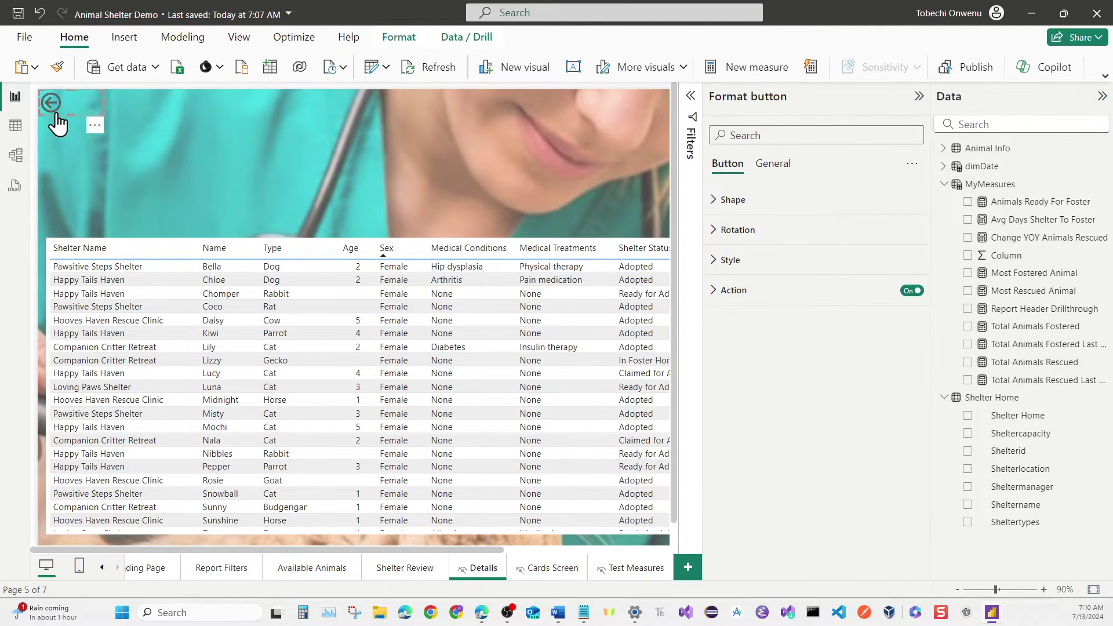
pyautogui.moveTo(46, 116); pyautogui.dragTo(101, 128)
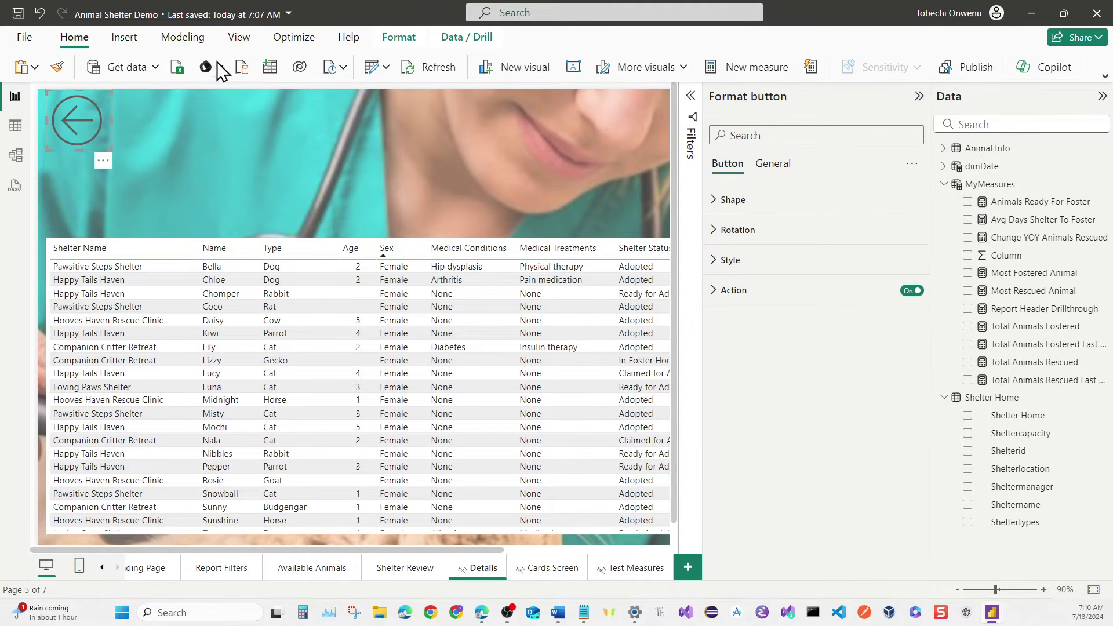
pyautogui.click(124, 40)
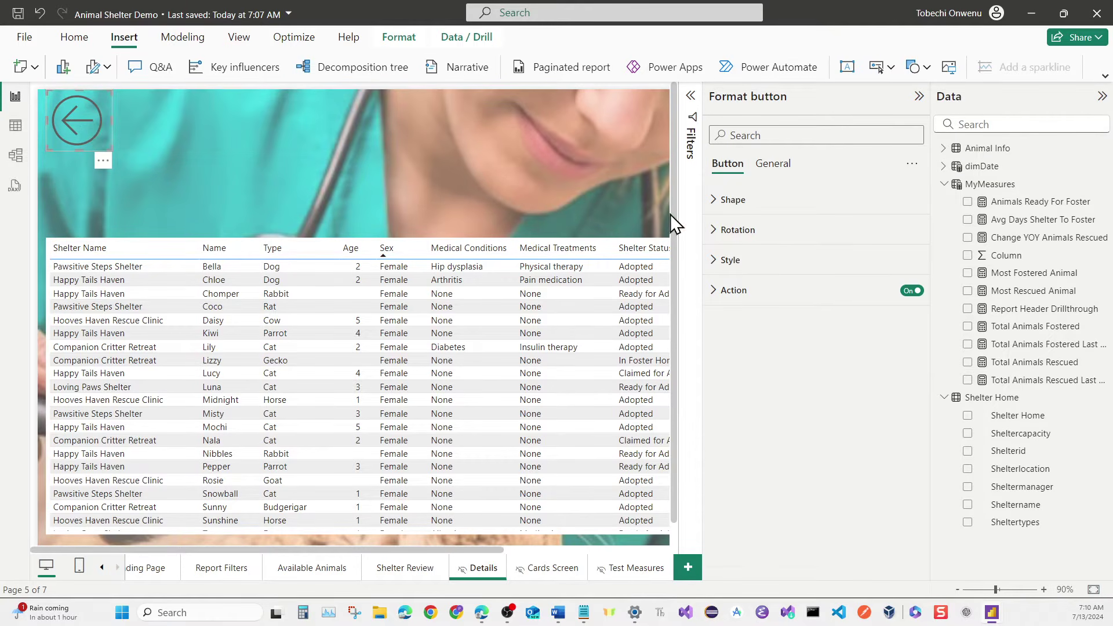
# Set the line color of the back button's icon to white.
pyautogui.click(724, 260)
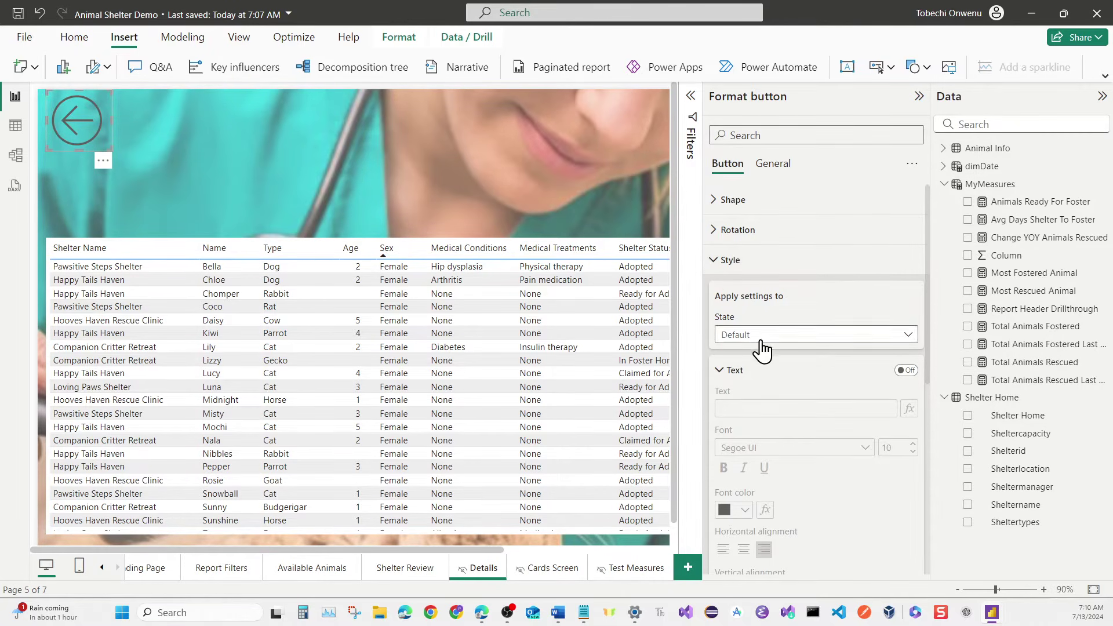
pyautogui.scroll(-5, 769, 384)
pyautogui.click(742, 360)
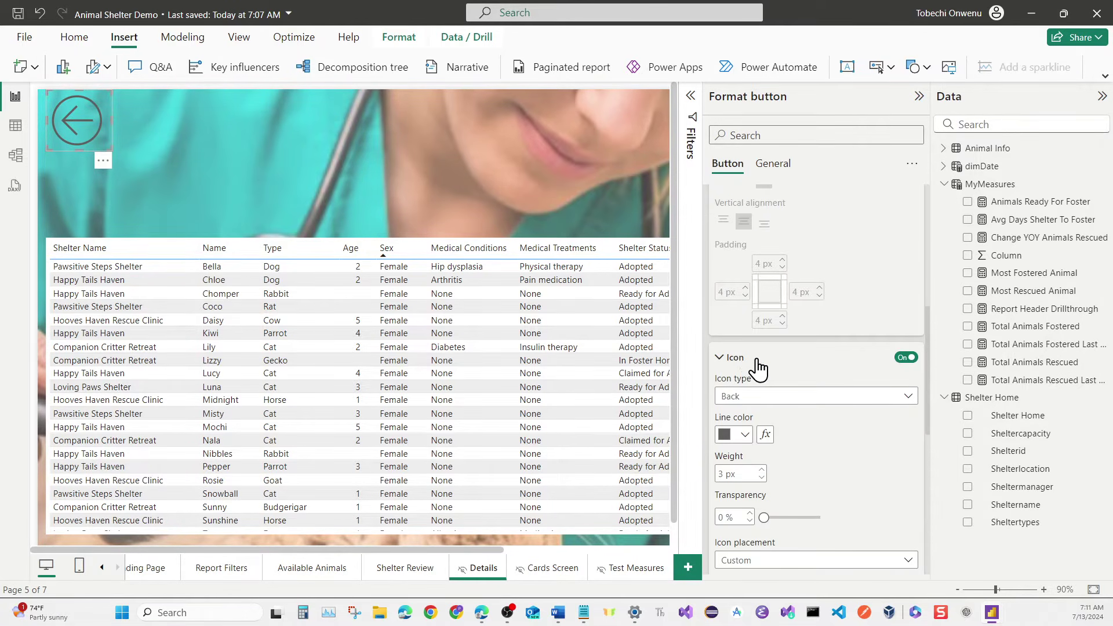
pyautogui.scroll(-2, 765, 369)
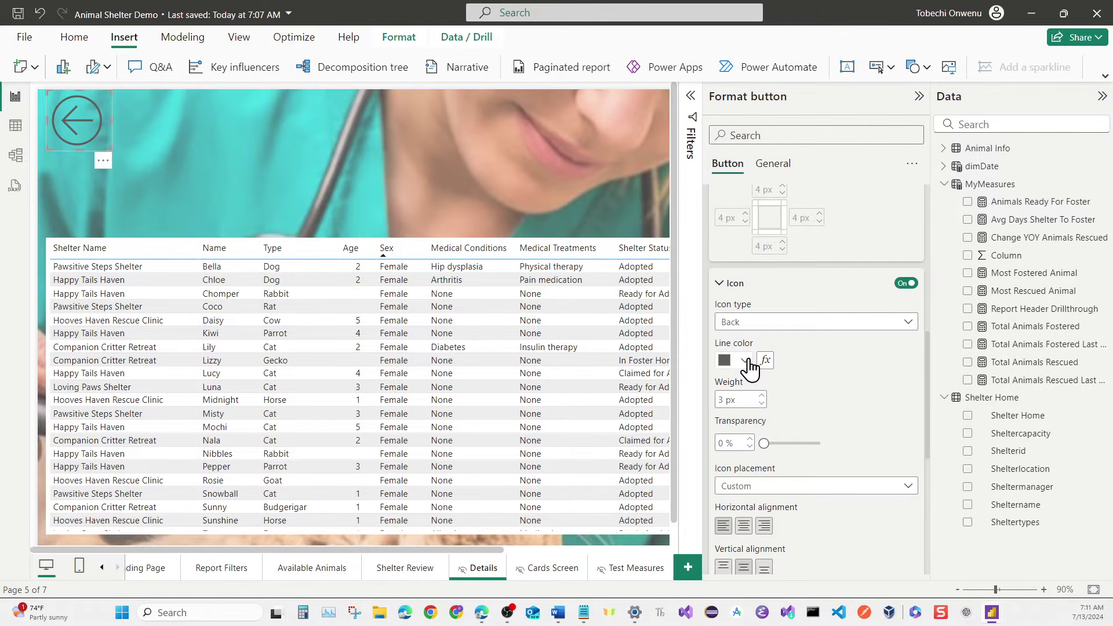
pyautogui.click(745, 362)
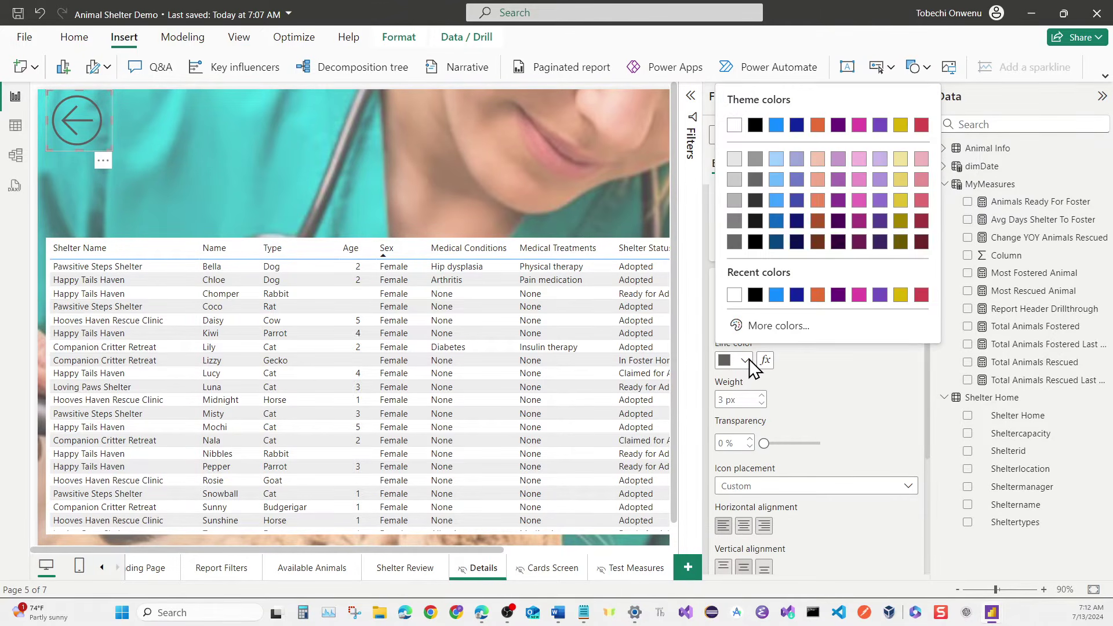
pyautogui.click(738, 298)
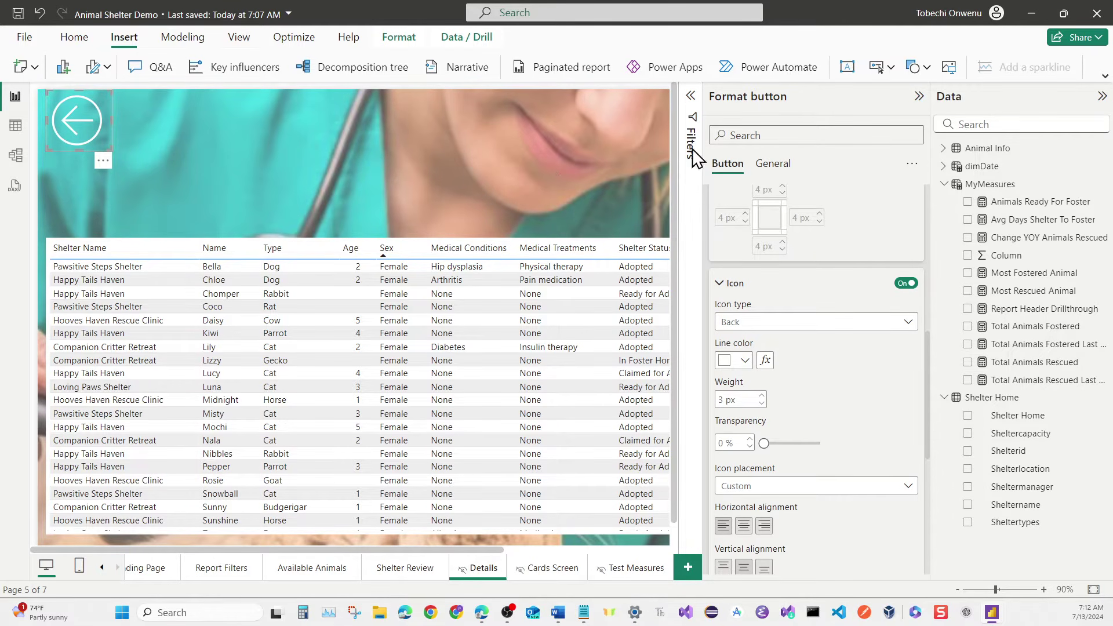
pyautogui.press('Escape')
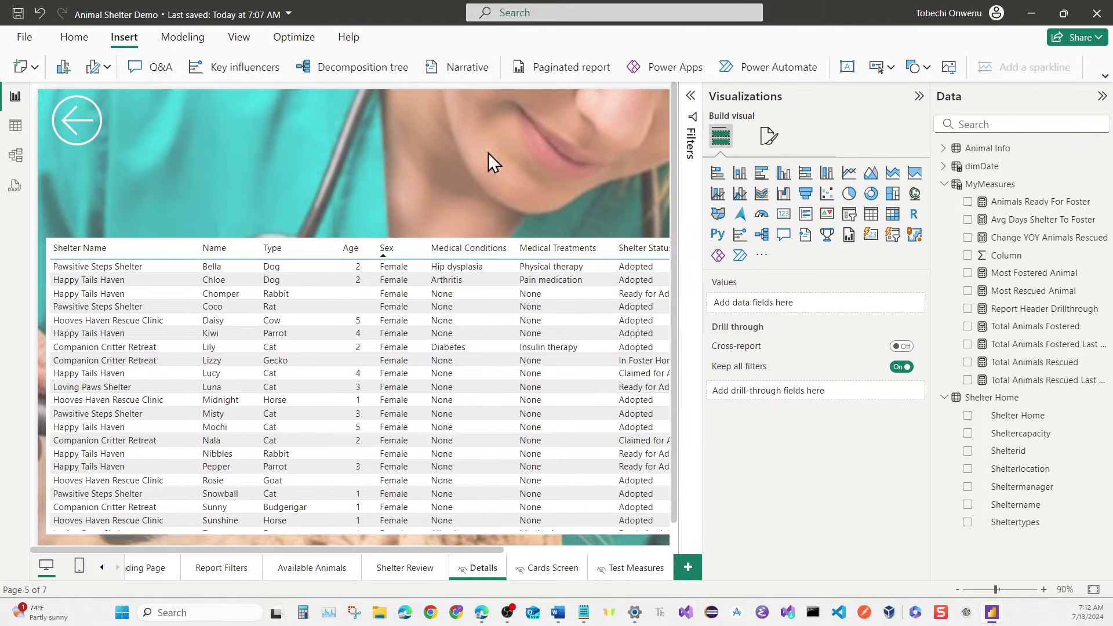
# Add a card showing the Report Header Drillthrough measure and fit it along the page's top edge, starting beside the back button.
pyautogui.click(784, 214)
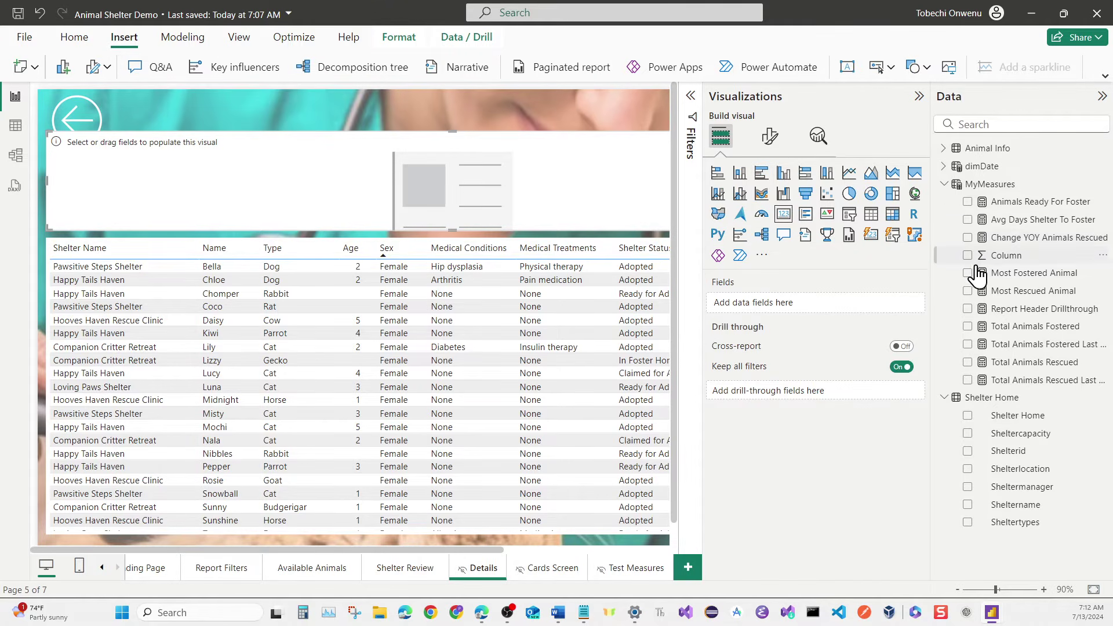
pyautogui.click(967, 309)
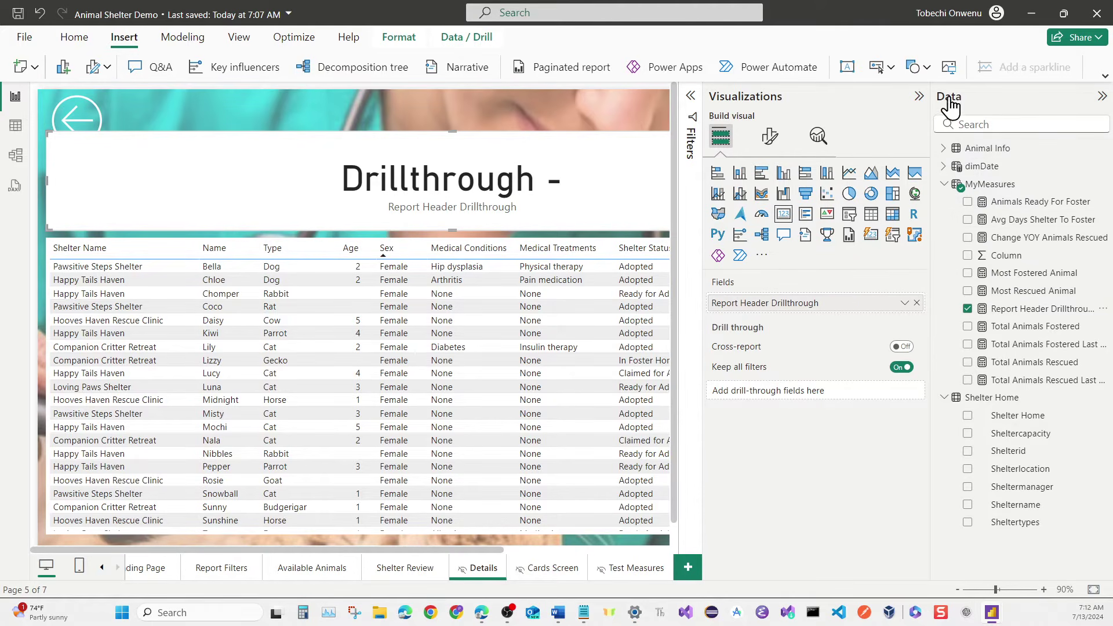
pyautogui.click(918, 96)
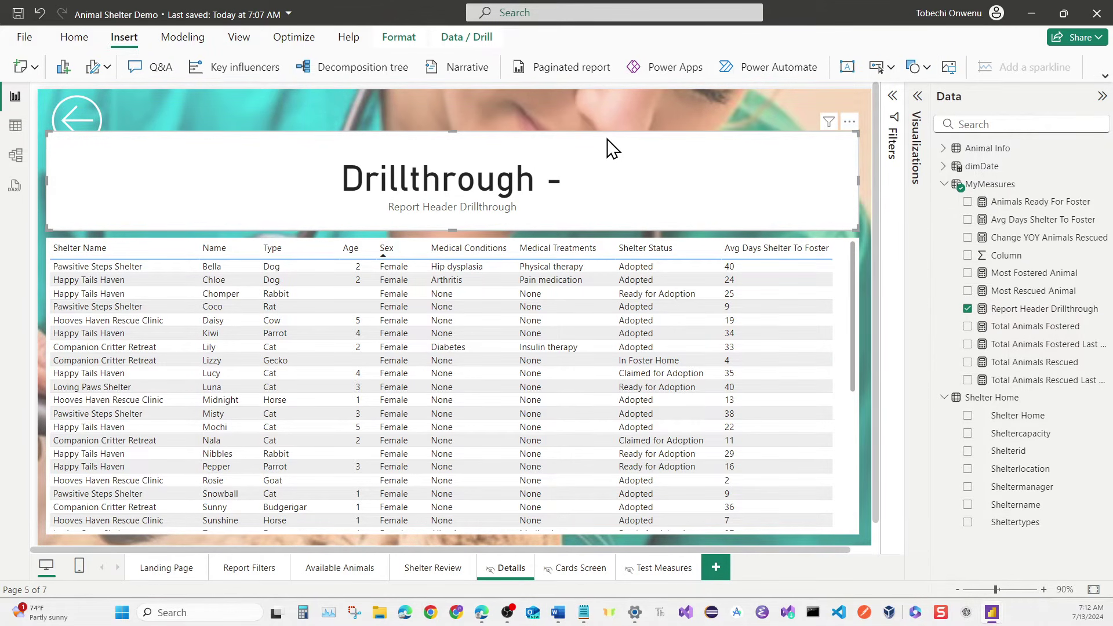
pyautogui.moveTo(607, 133); pyautogui.dragTo(606, 92)
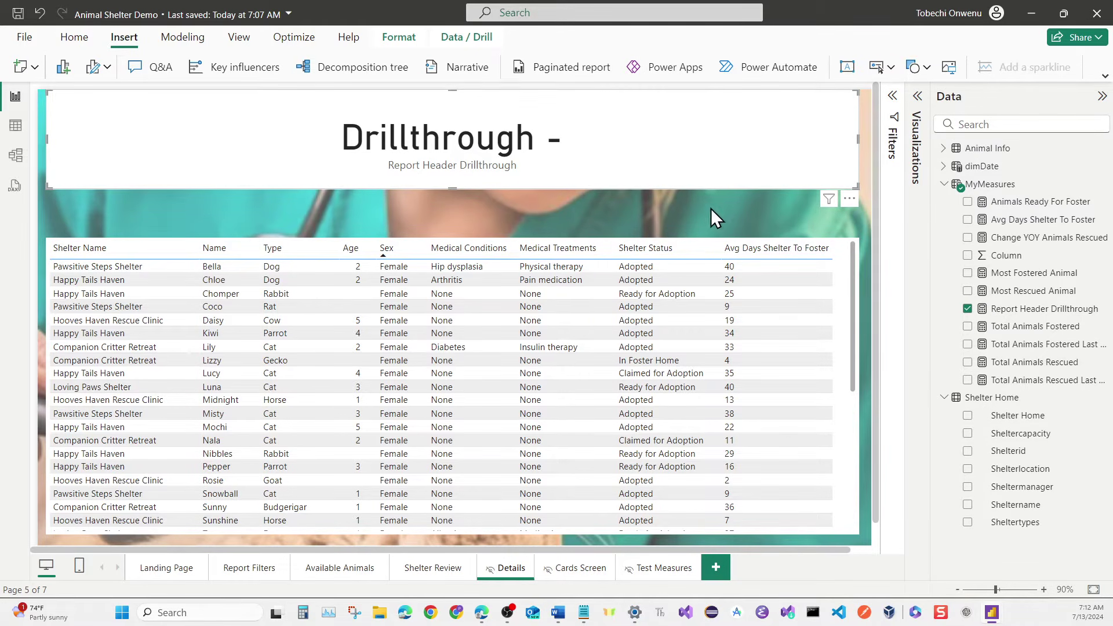
pyautogui.moveTo(858, 188); pyautogui.dragTo(857, 165)
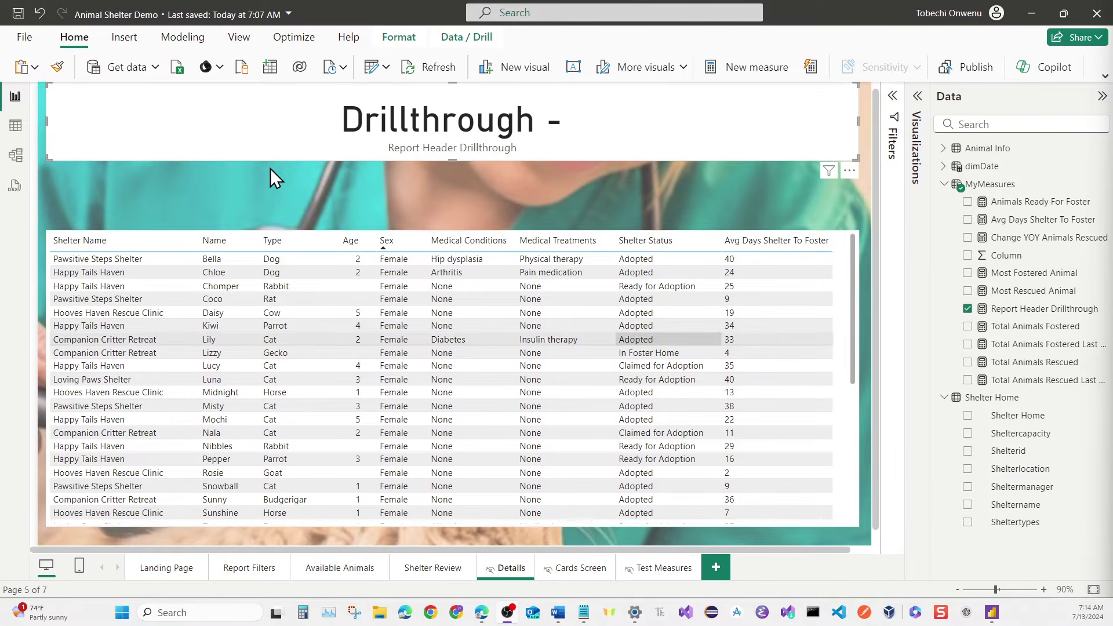
pyautogui.moveTo(46, 120); pyautogui.dragTo(115, 119)
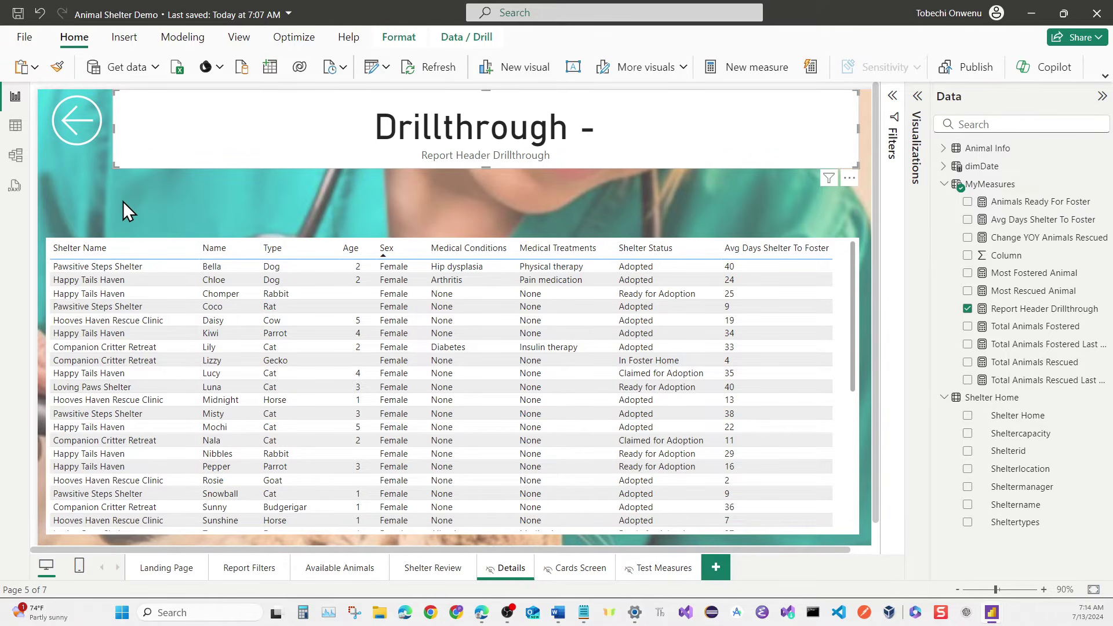
pyautogui.click(721, 204)
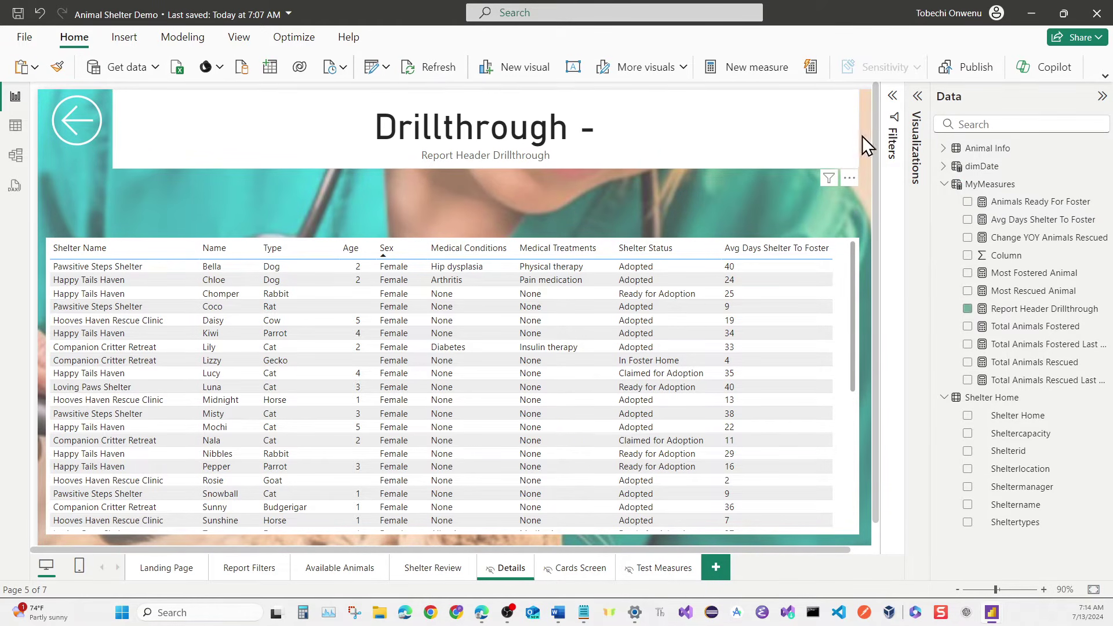
# Insert a new multi-value card visual and lower the Details table's top edge to make room above it.
pyautogui.click(917, 96)
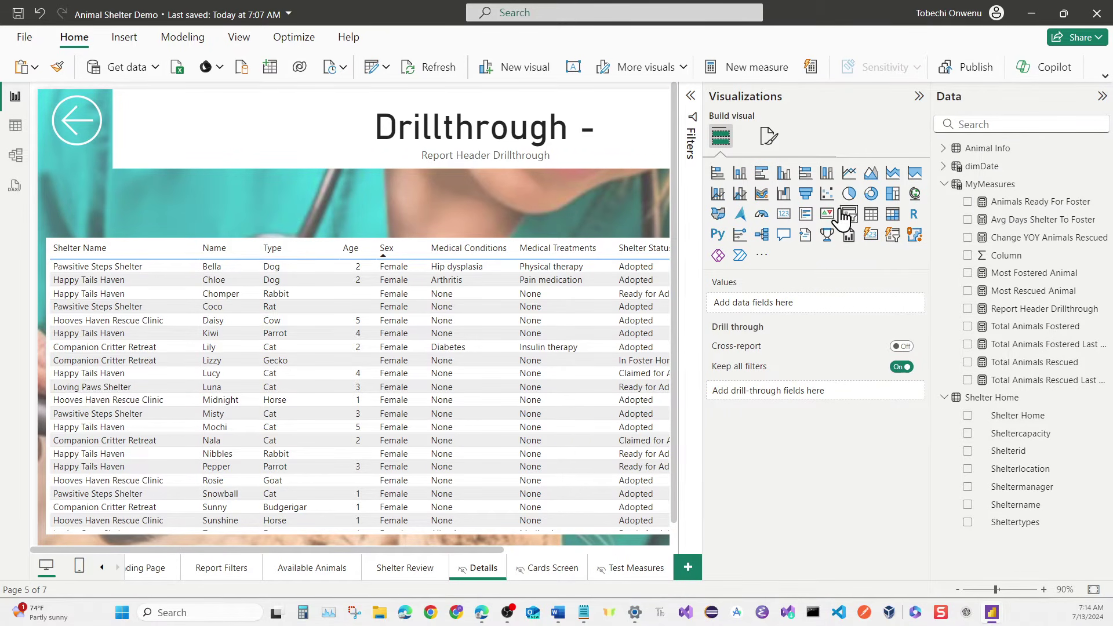
pyautogui.click(871, 236)
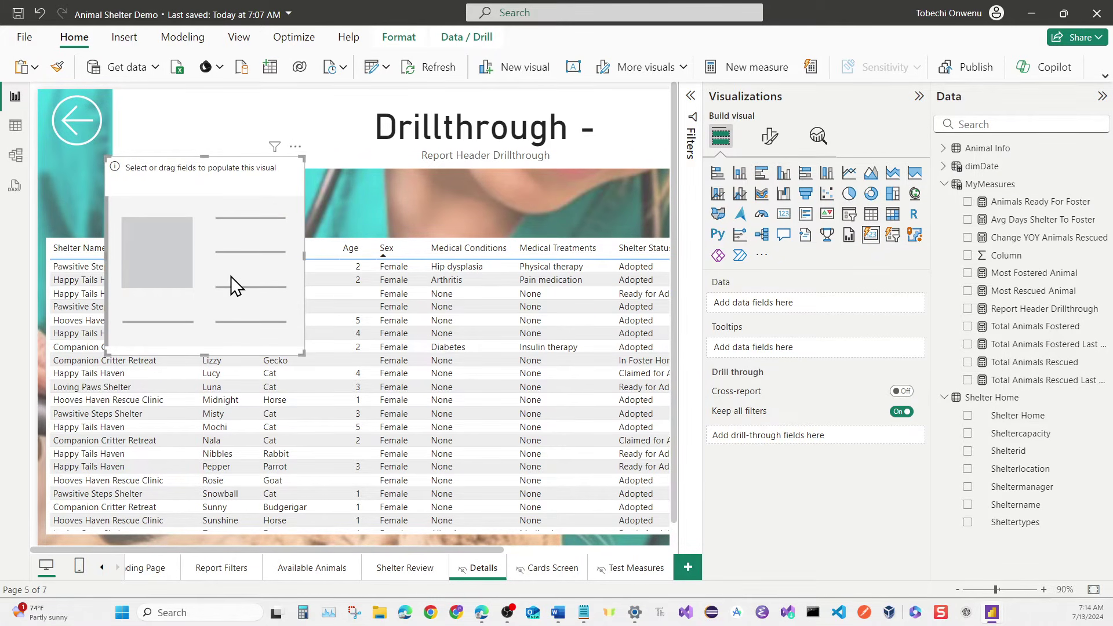
pyautogui.click(51, 239)
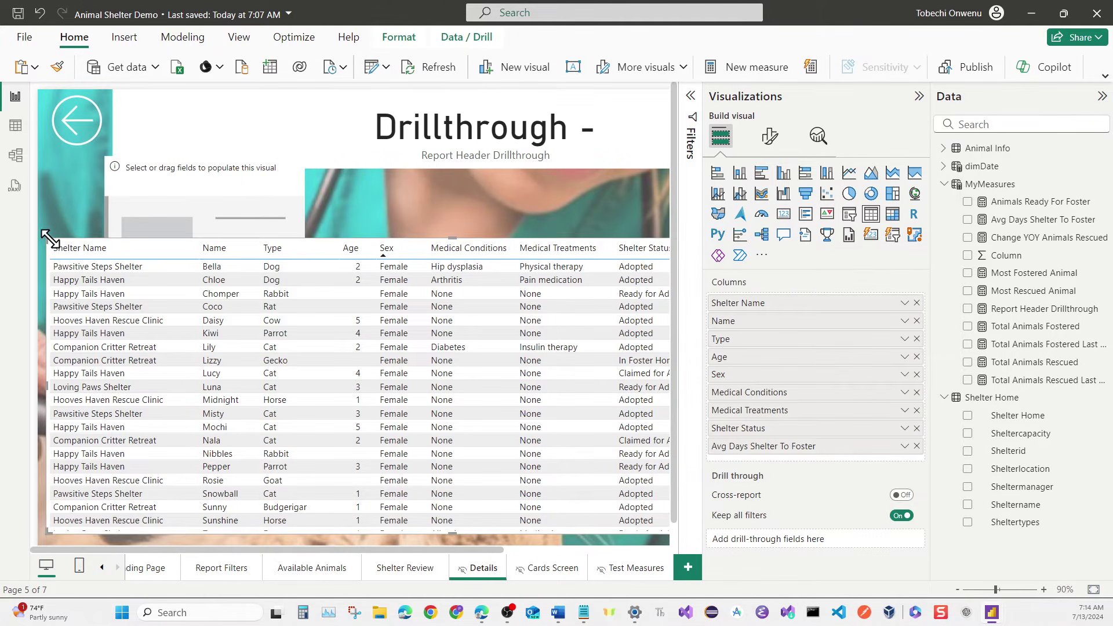
pyautogui.moveTo(51, 240); pyautogui.dragTo(52, 302)
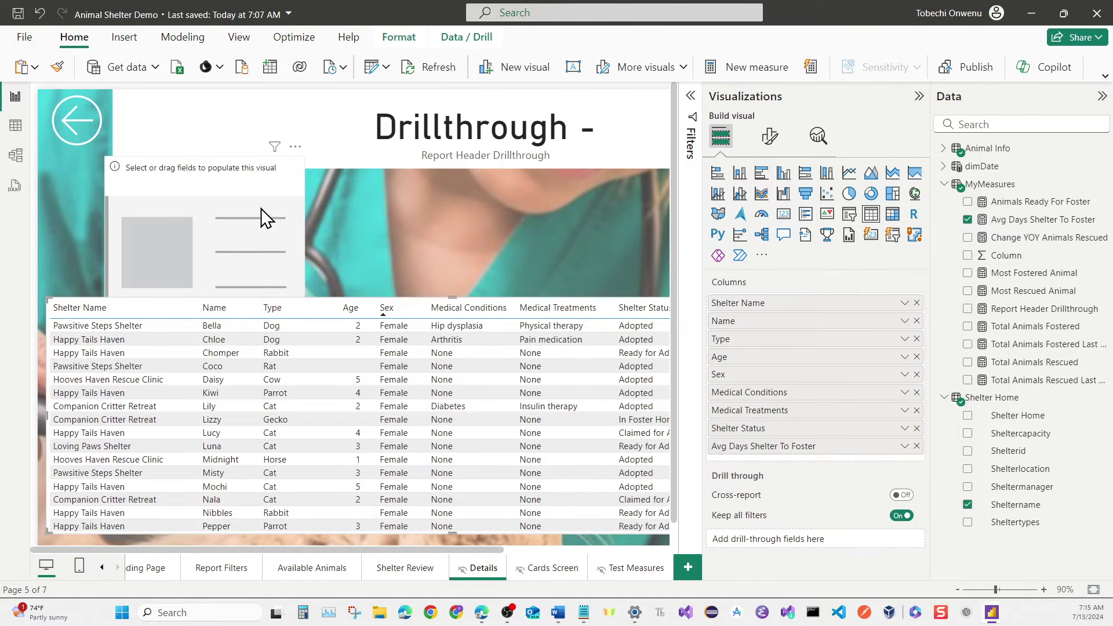
# Add the Total Animals Rescued and Avg Days Shelter To Foster measures to the empty card visual.
pyautogui.click(271, 189)
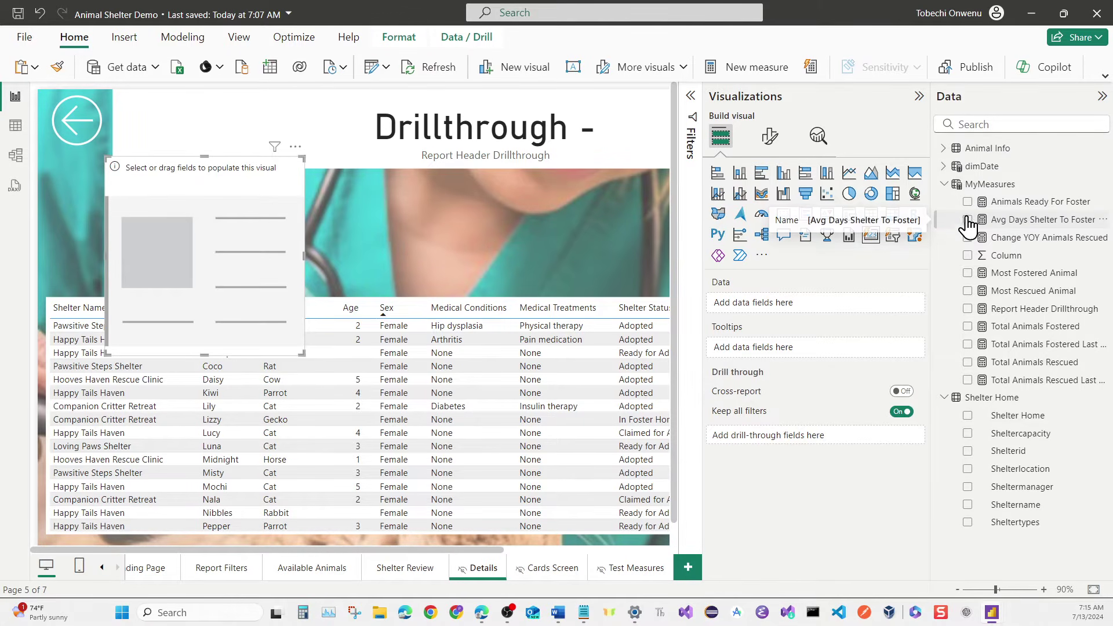
pyautogui.click(967, 363)
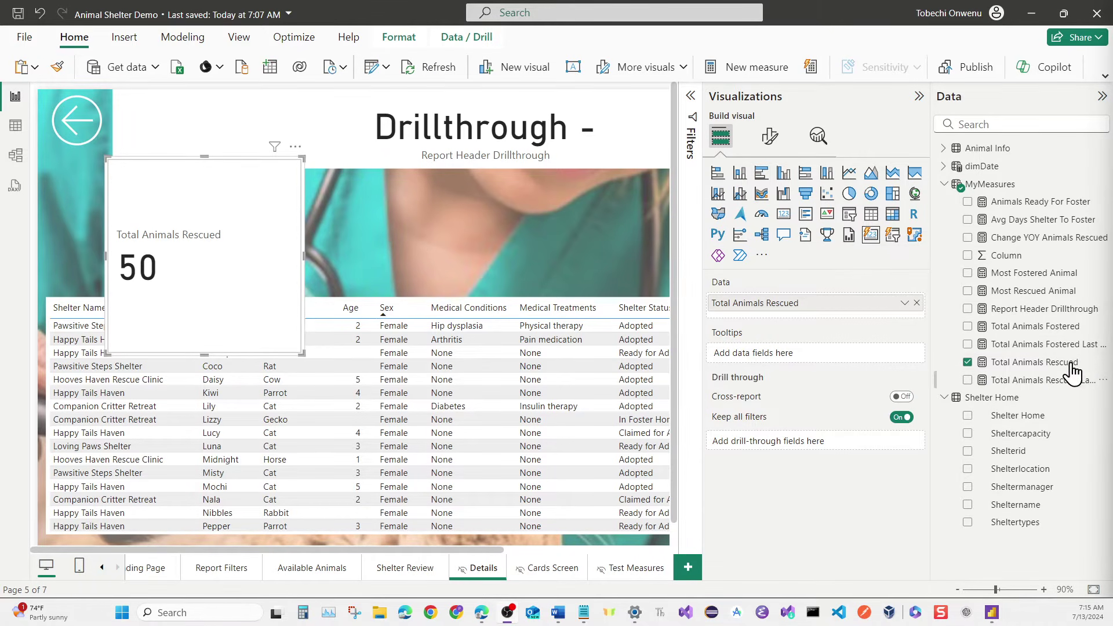
pyautogui.click(970, 221)
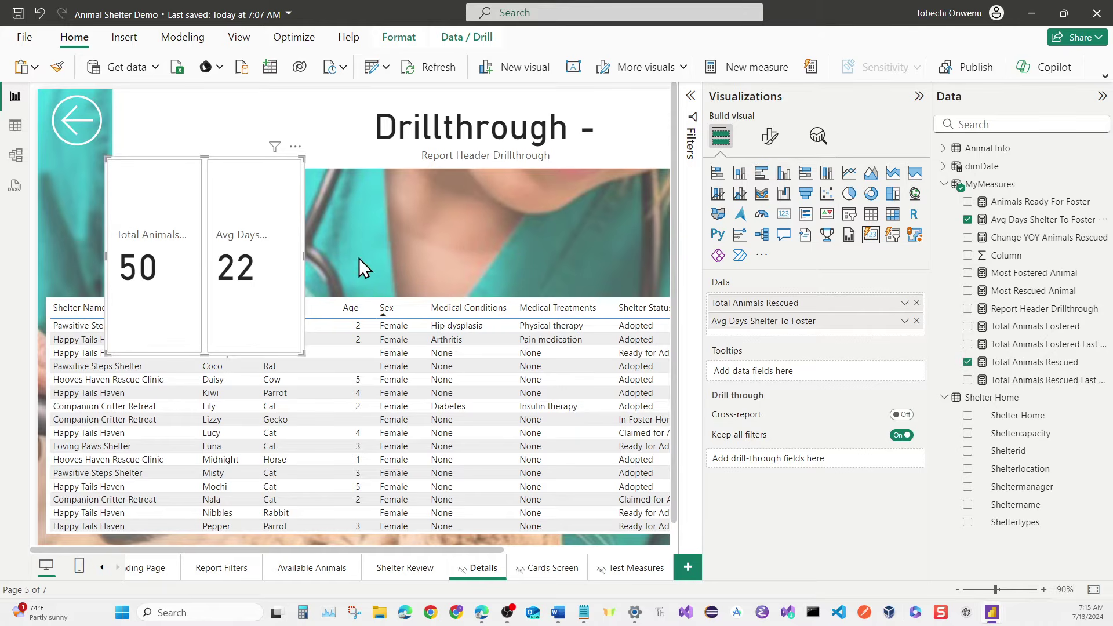
# Resize the two-measure card to show its full labels and place it between the header card and the table, below the back button.
pyautogui.moveTo(303, 256); pyautogui.dragTo(416, 246)
pyautogui.moveTo(411, 354); pyautogui.dragTo(391, 267)
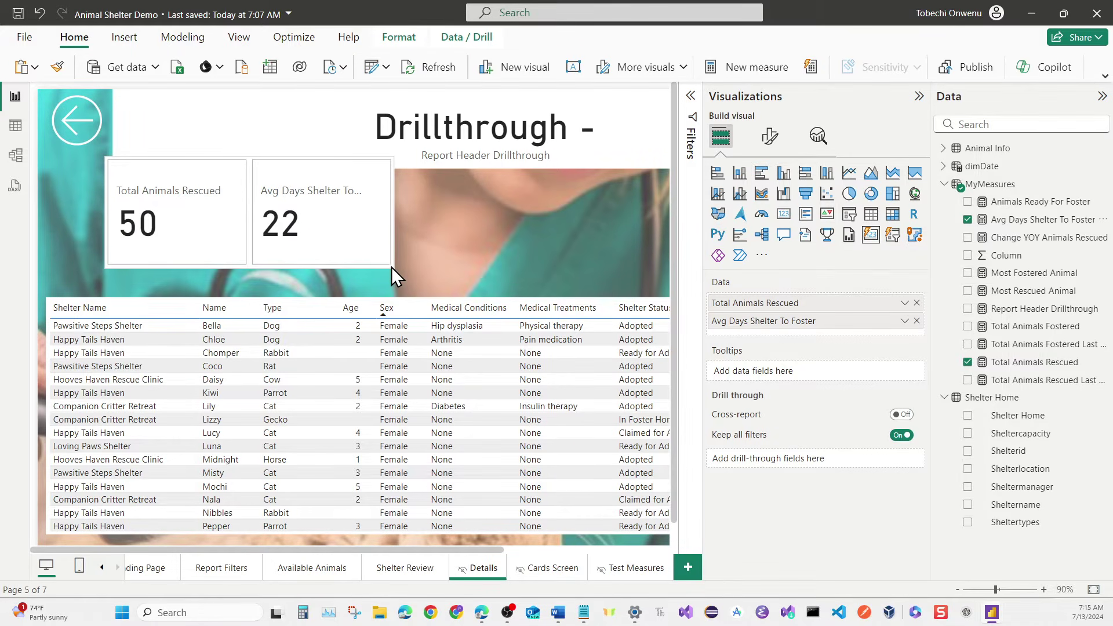
pyautogui.moveTo(122, 165); pyautogui.dragTo(67, 185)
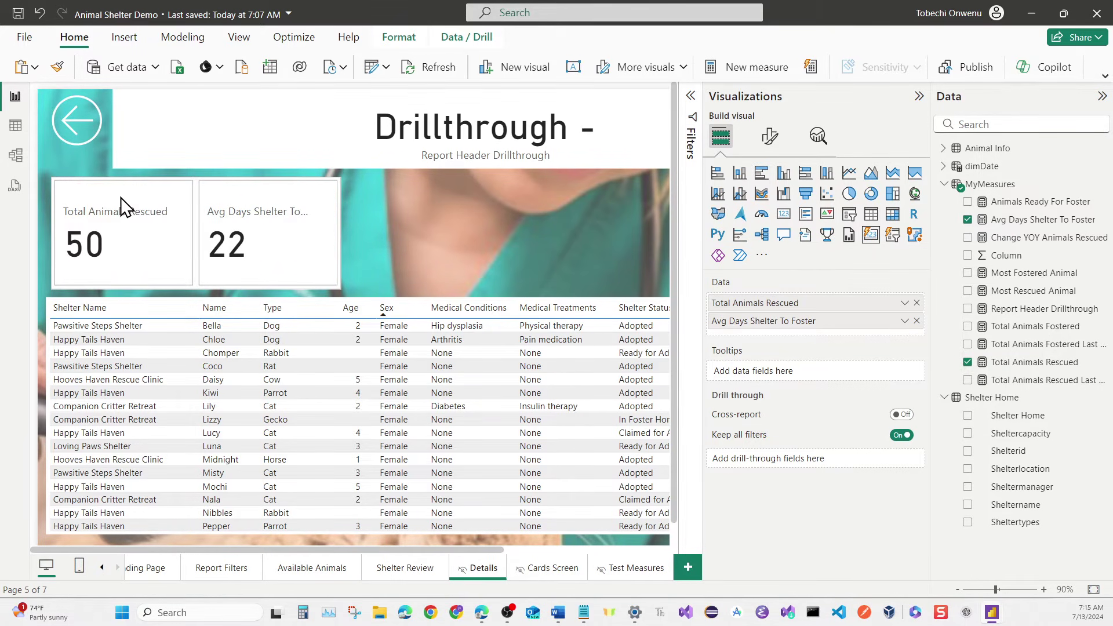
pyautogui.moveTo(338, 285); pyautogui.dragTo(339, 274)
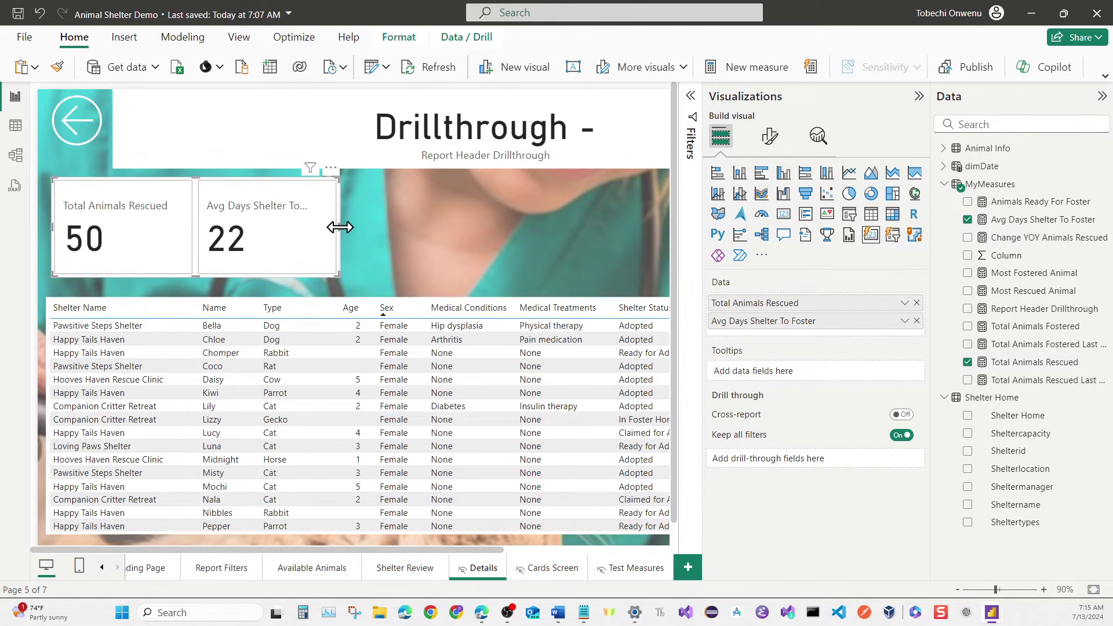
pyautogui.moveTo(337, 229); pyautogui.dragTo(371, 230)
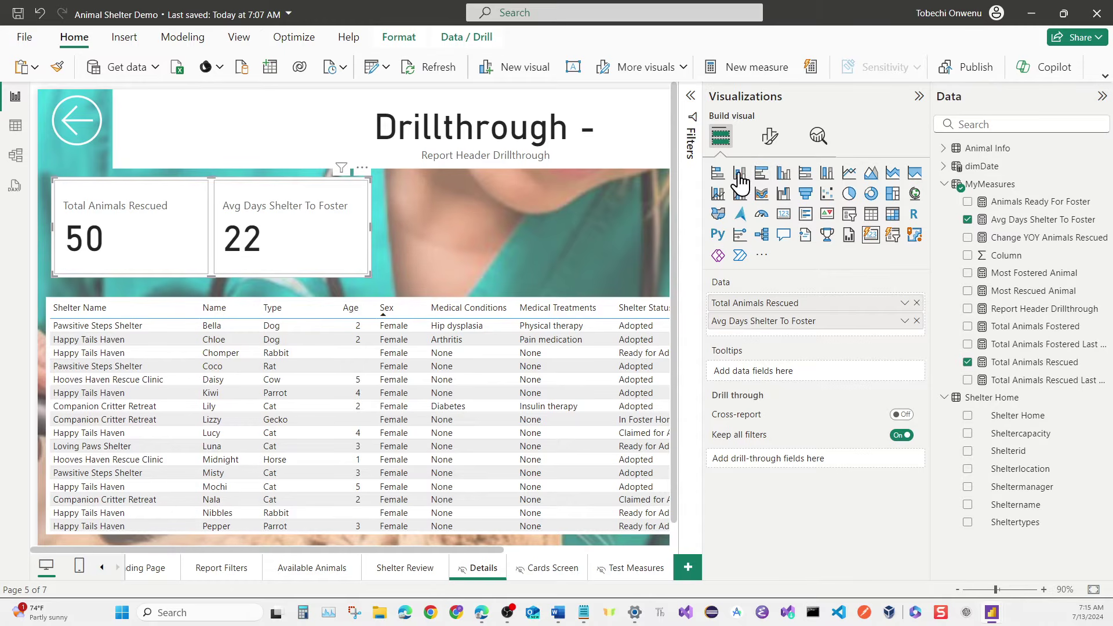
# Set the two-measure card's callout values to font size 38 and center them horizontally.
pyautogui.click(768, 139)
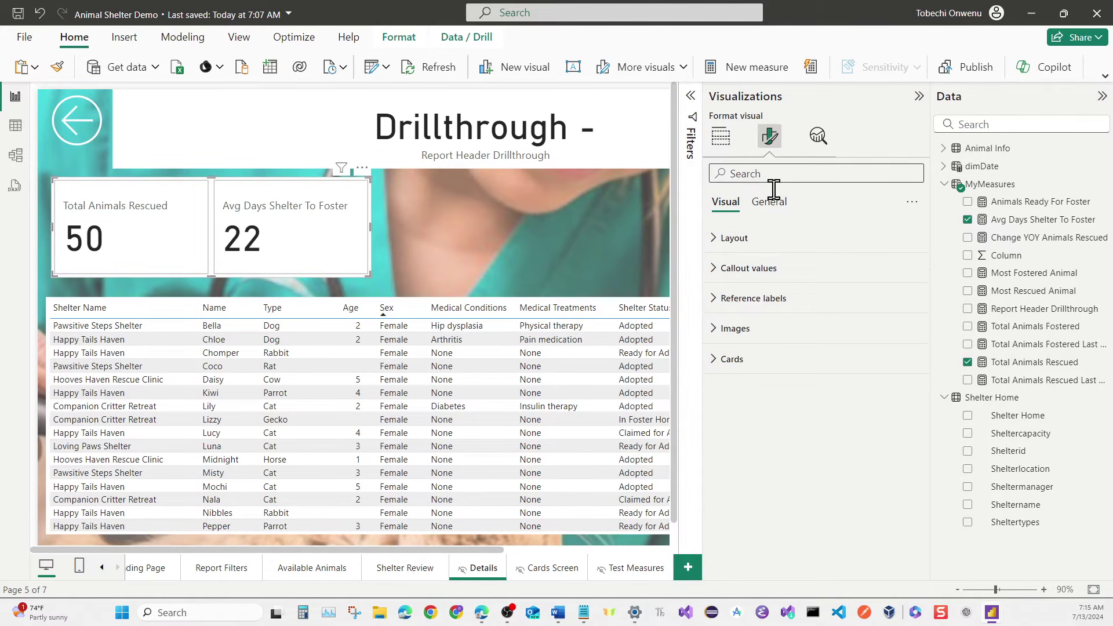
pyautogui.click(745, 268)
pyautogui.scroll(-3, 805, 327)
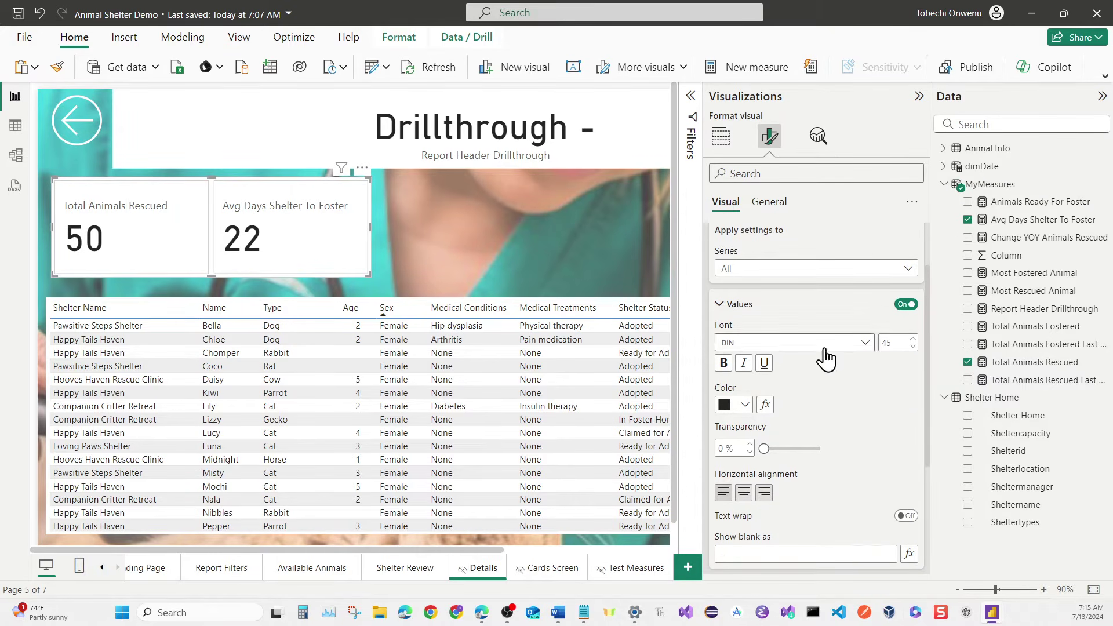
pyautogui.click(913, 347)
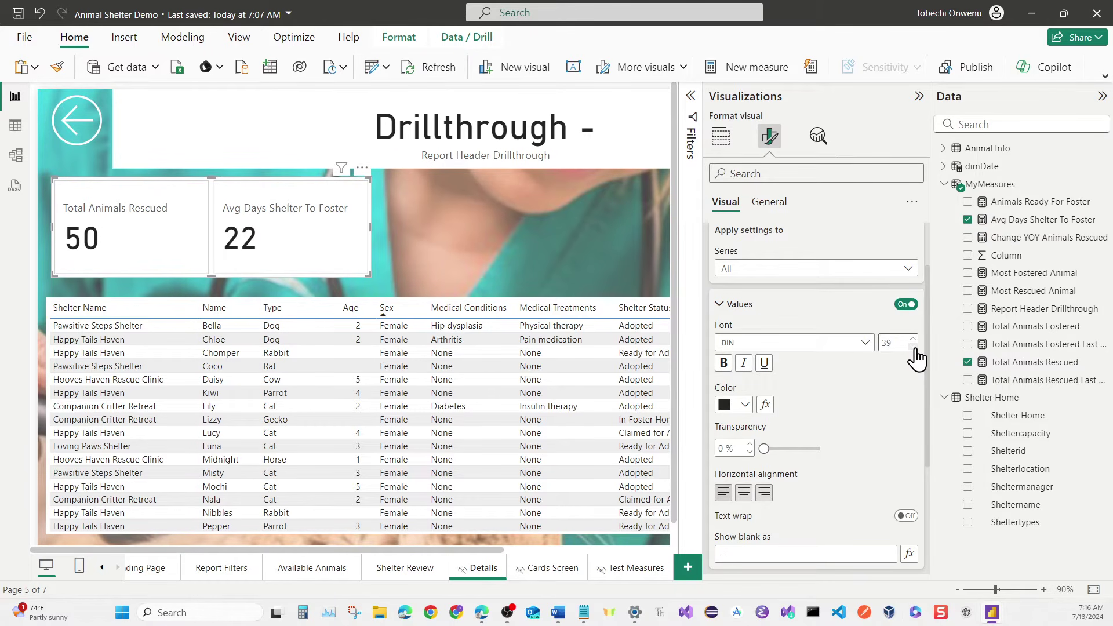
pyautogui.click(914, 348)
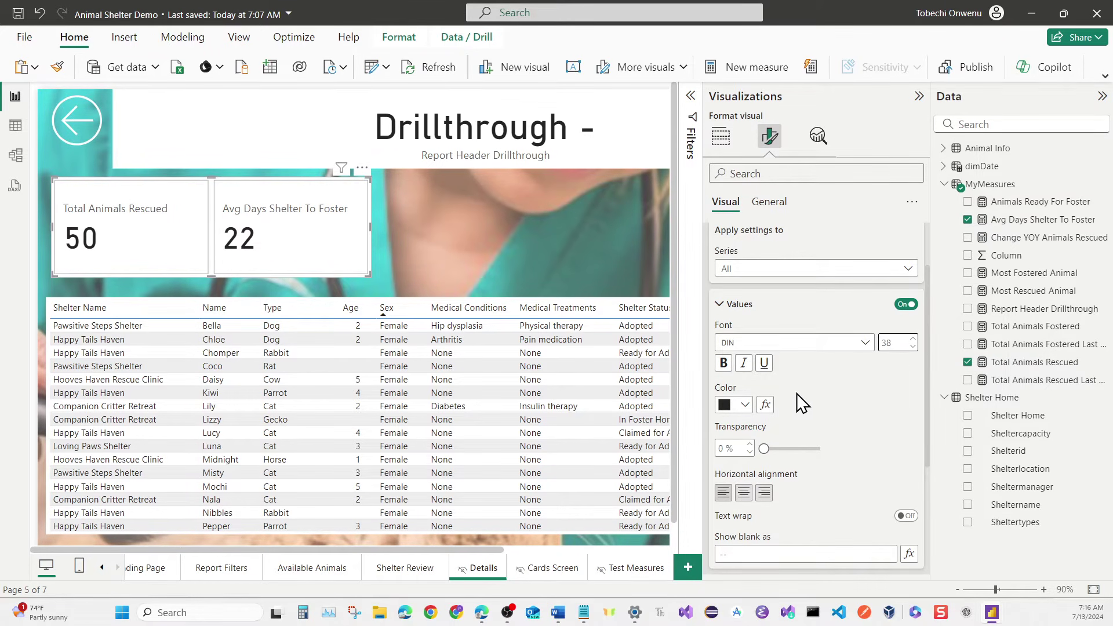
pyautogui.click(744, 494)
pyautogui.scroll(-3, 778, 459)
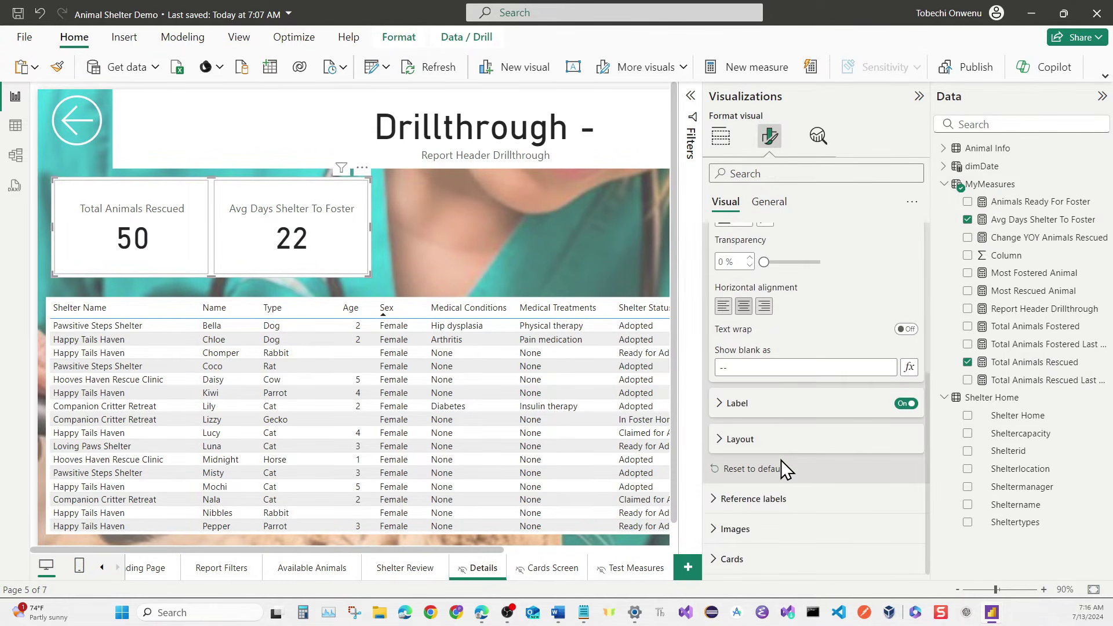
# Position the callout labels below the values on the Details page card visual.
pyautogui.click(735, 405)
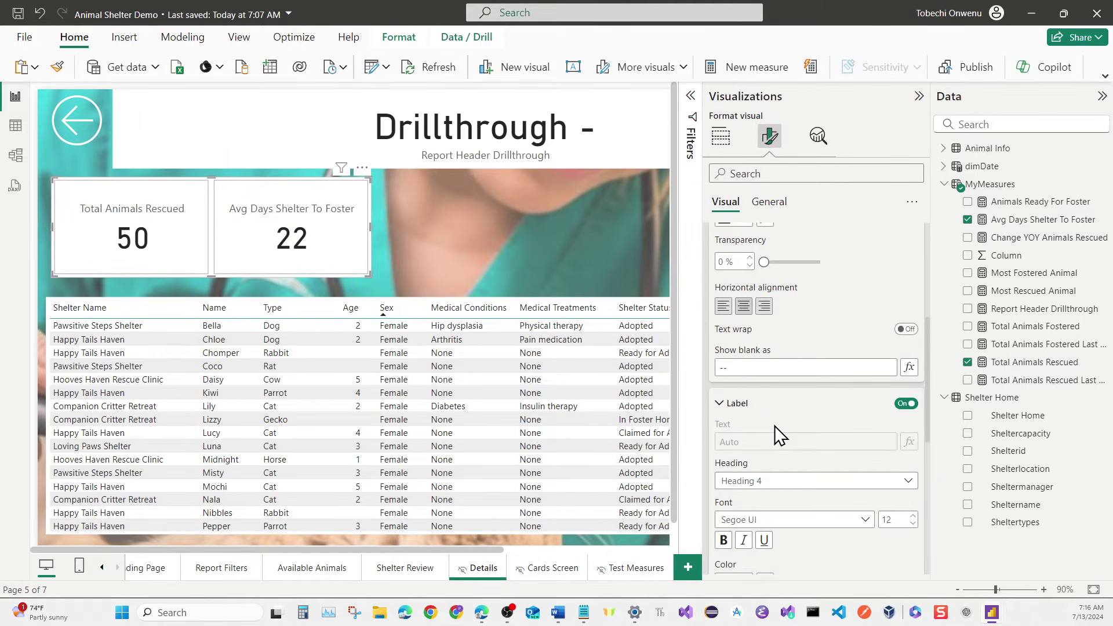
pyautogui.scroll(-2, 774, 429)
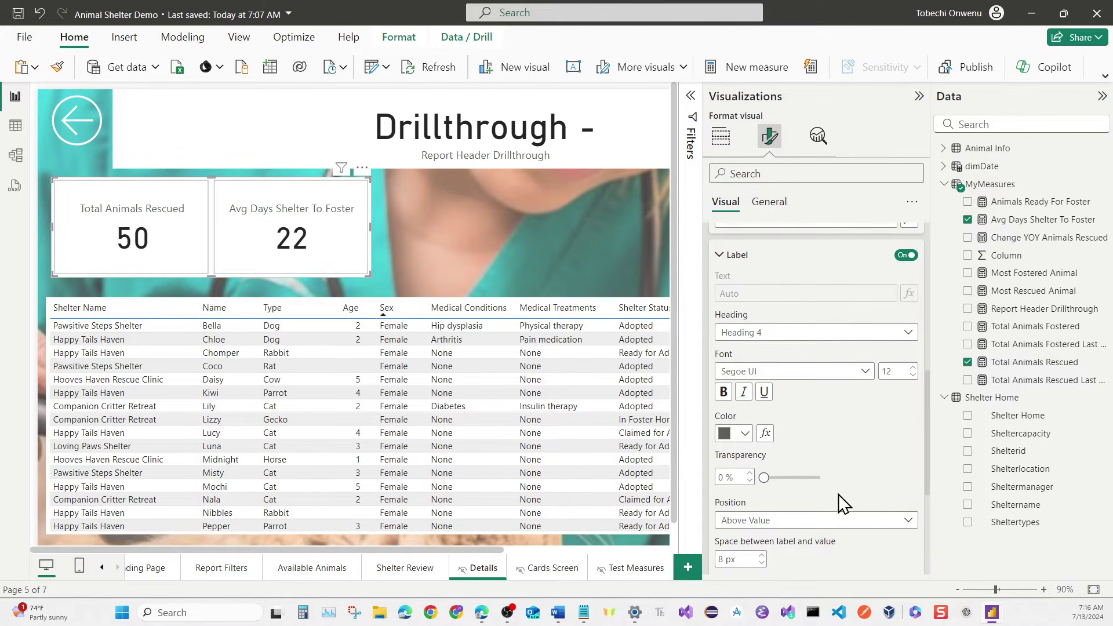
pyautogui.click(836, 522)
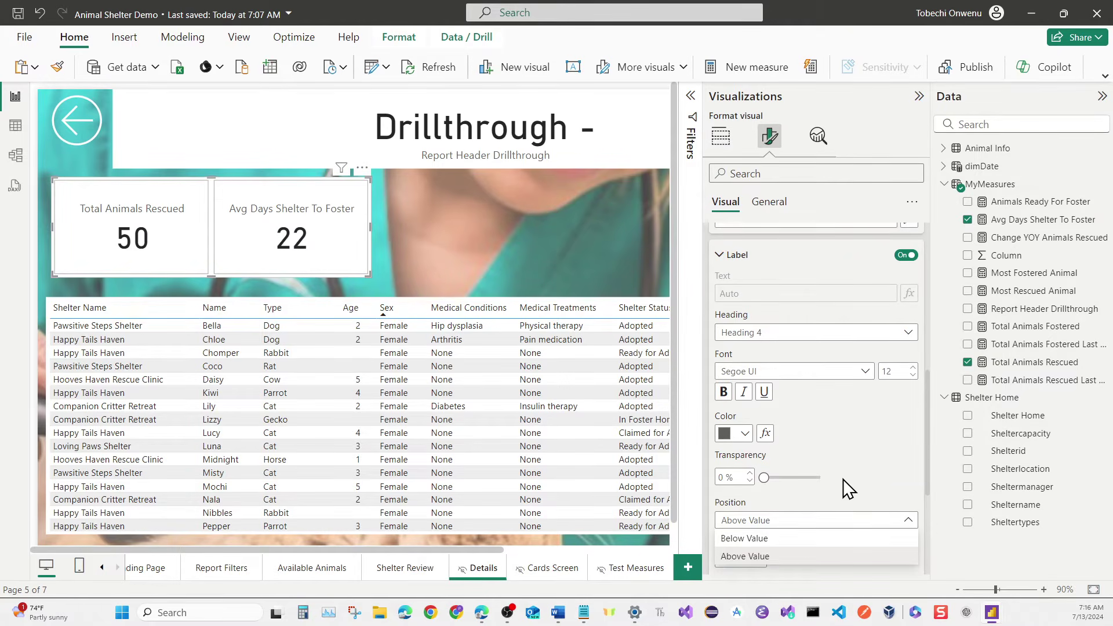
pyautogui.click(786, 539)
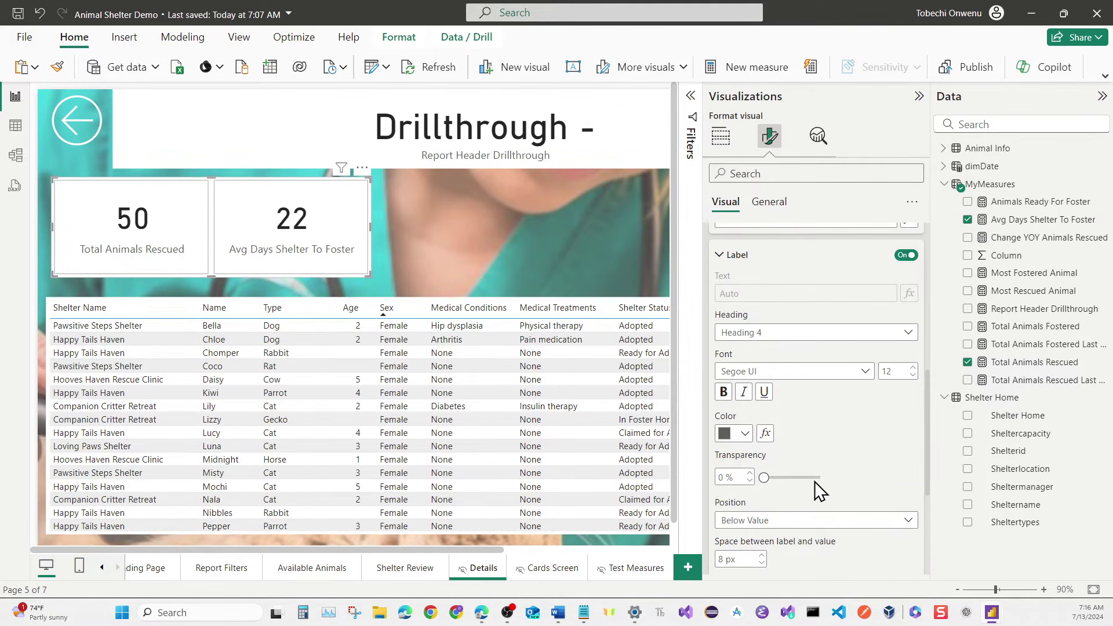
pyautogui.scroll(-3, 847, 415)
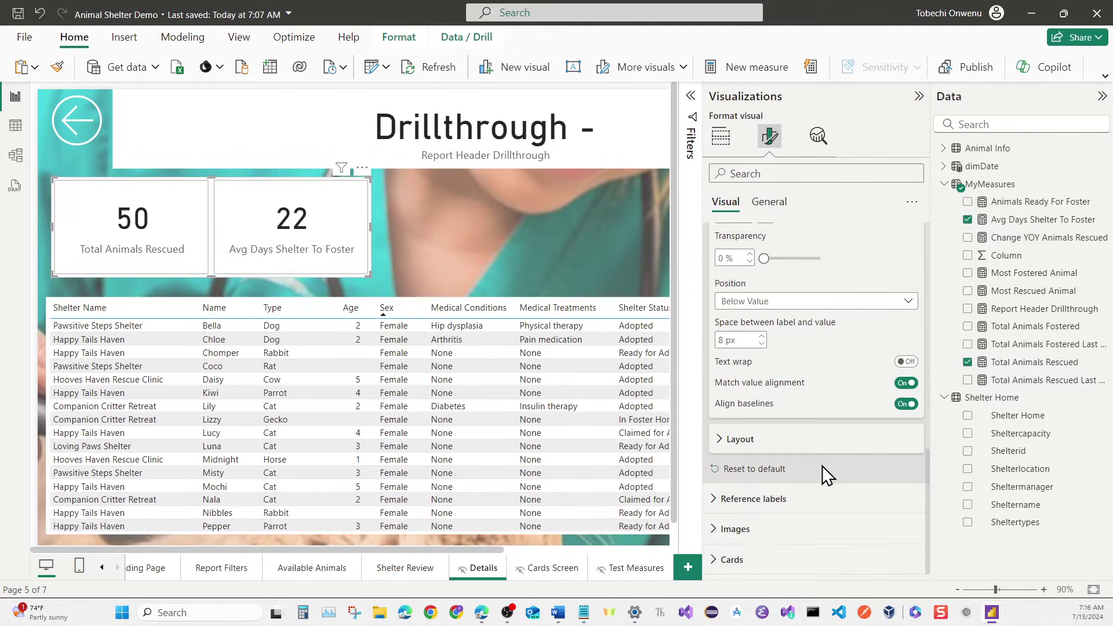
# Set the padding size of all cards in the visual to Custom.
pyautogui.click(732, 561)
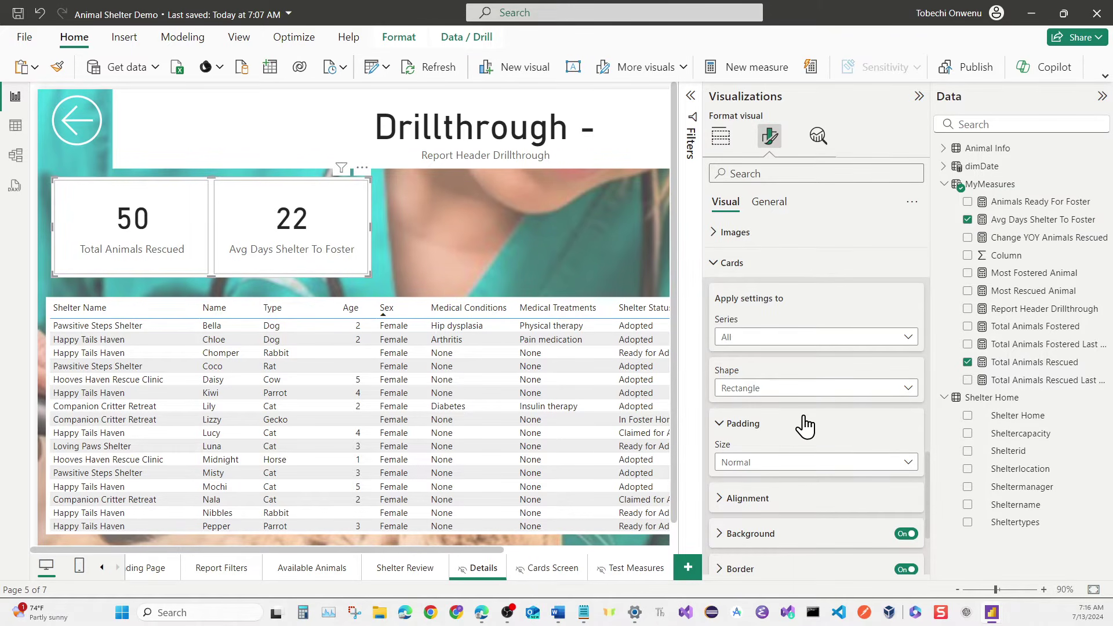
pyautogui.click(798, 462)
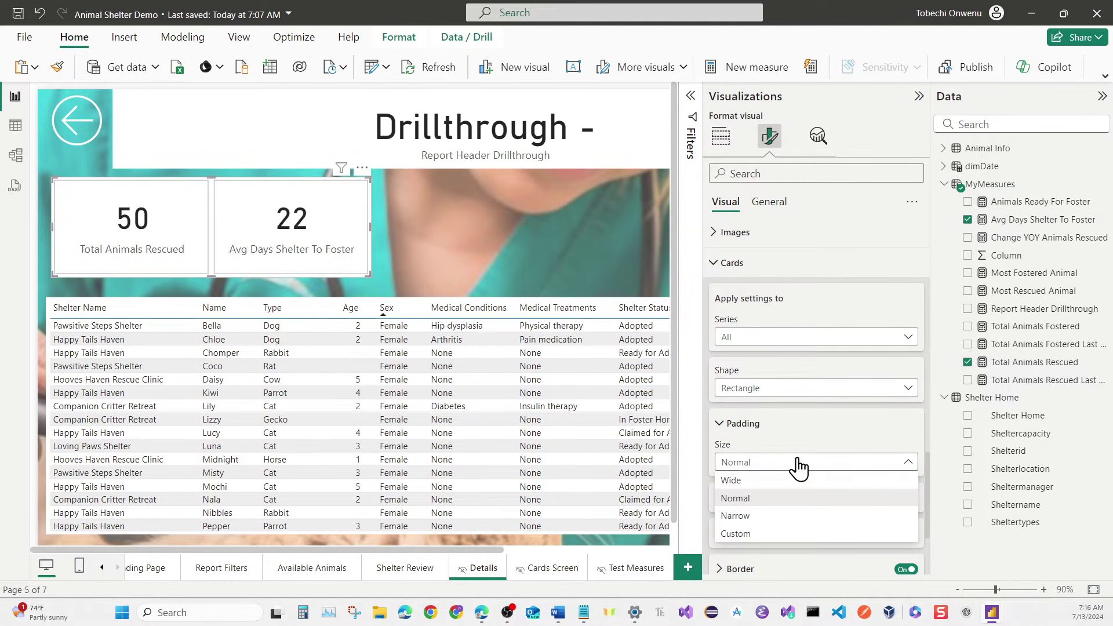
pyautogui.click(774, 533)
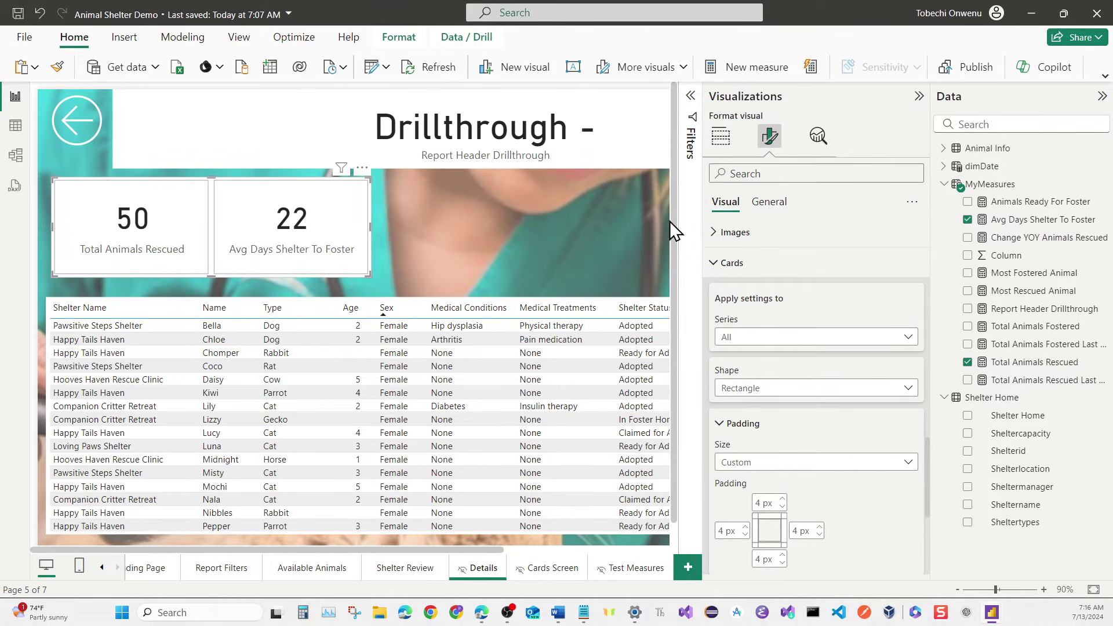
pyautogui.click(919, 96)
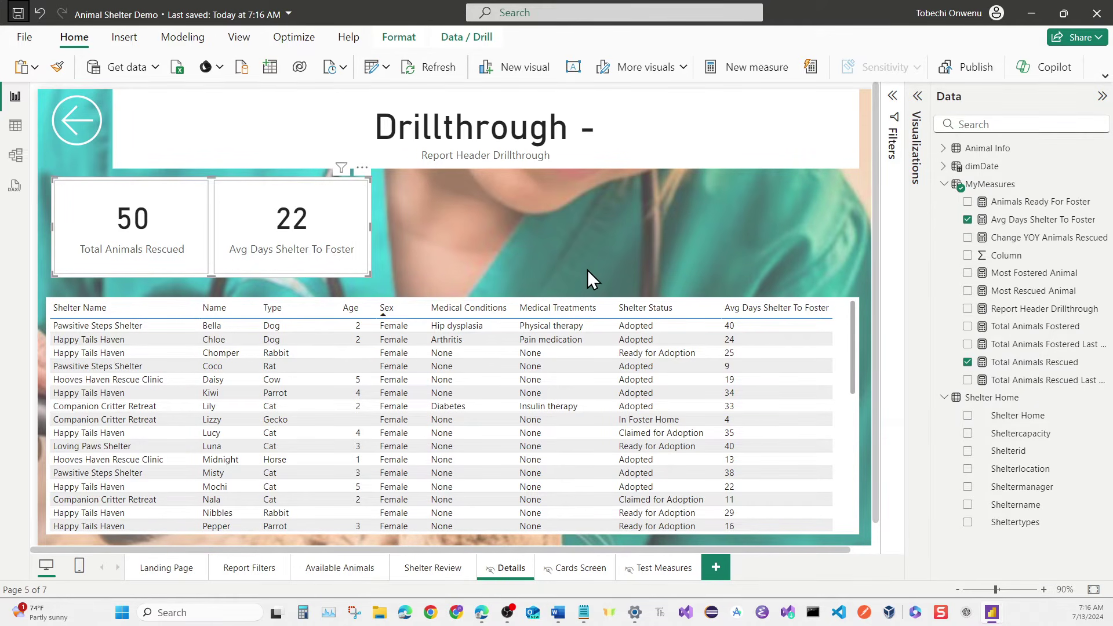
# Add the Month and Year fields from dimDate as drill-through fields for the Details page.
pyautogui.click(919, 99)
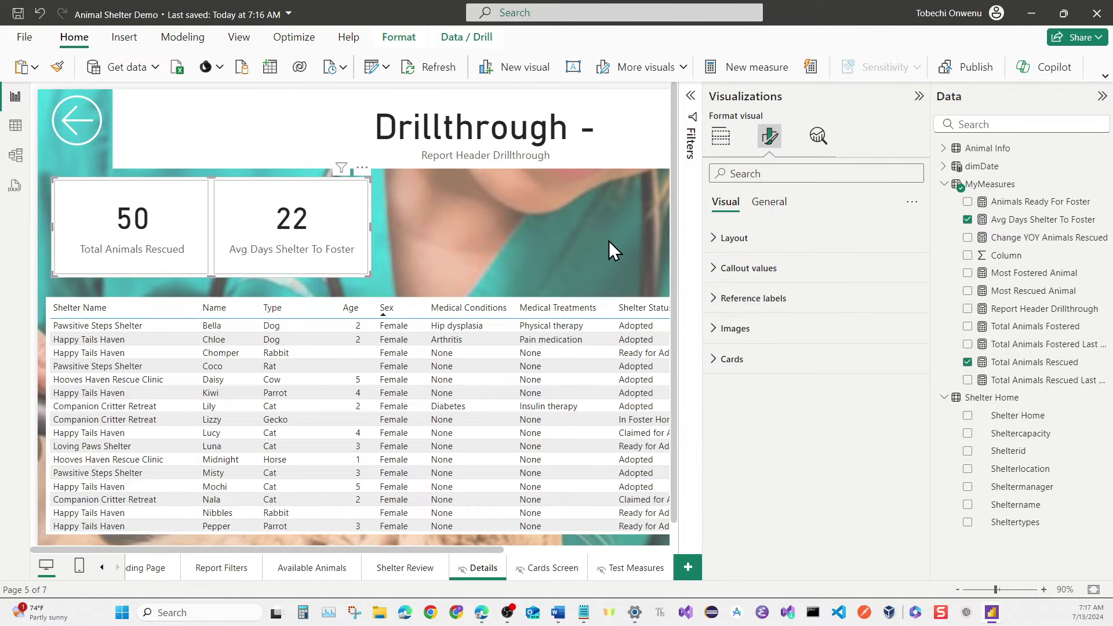
pyautogui.click(721, 137)
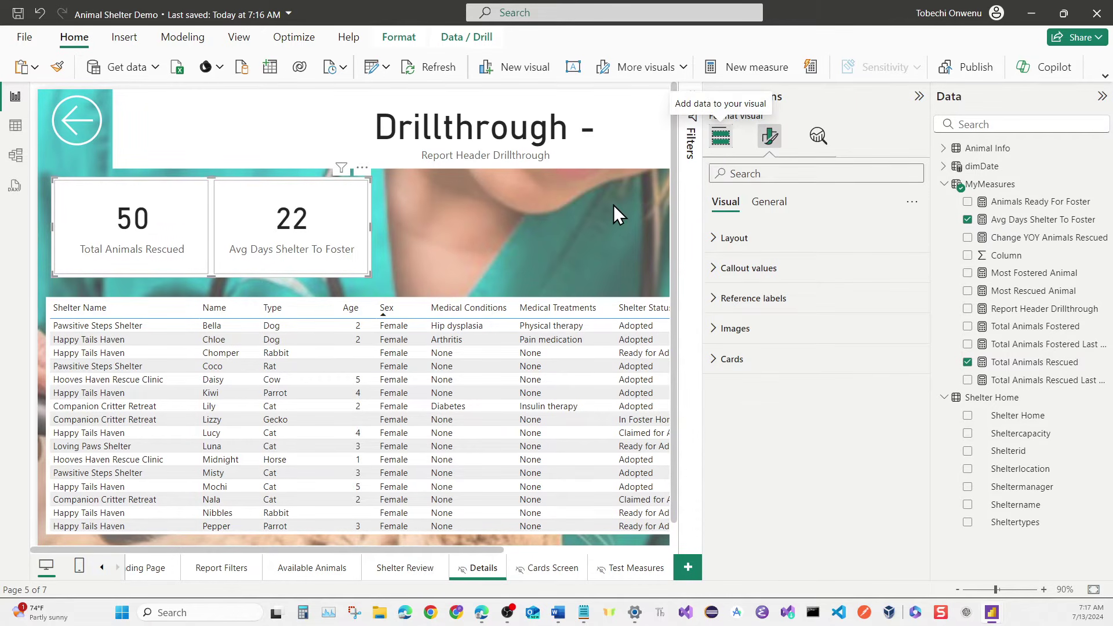
pyautogui.click(596, 268)
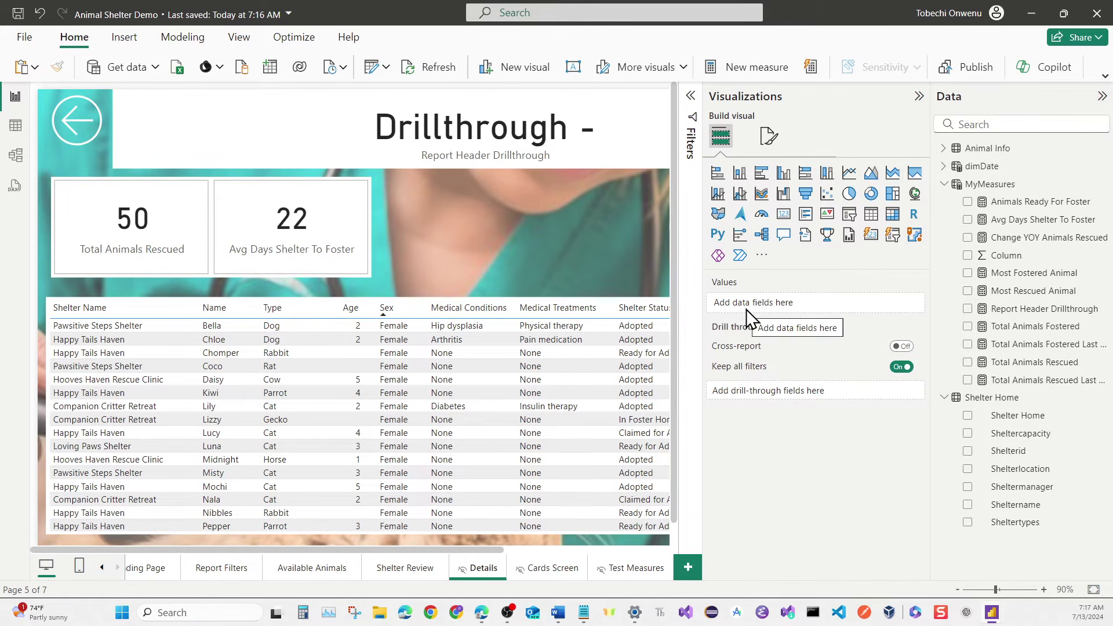
pyautogui.click(919, 97)
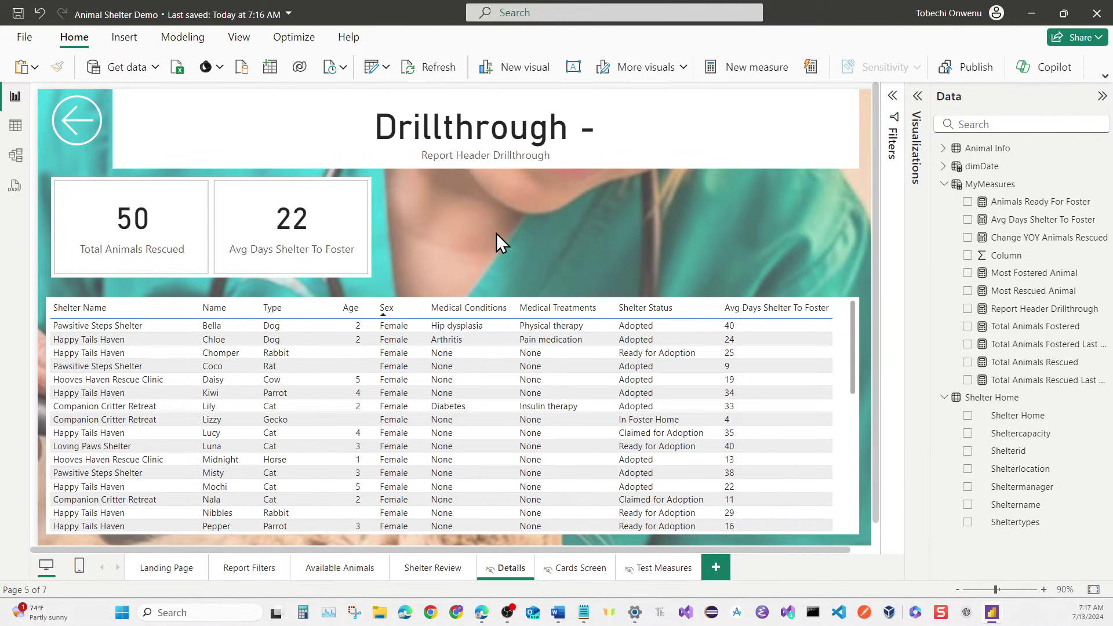
pyautogui.click(918, 97)
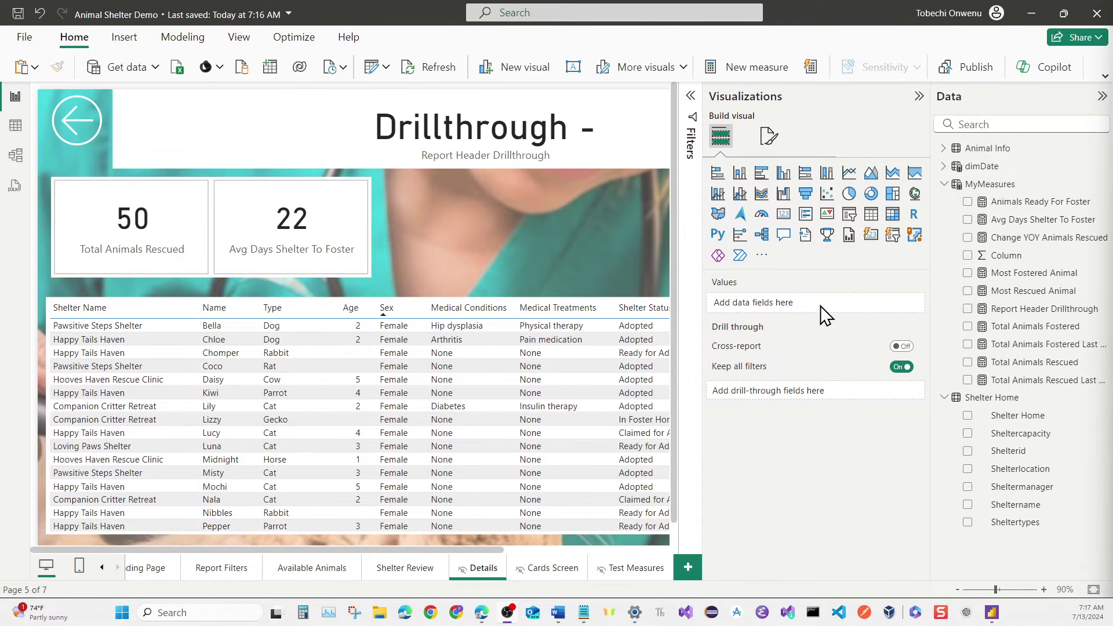
pyautogui.click(944, 168)
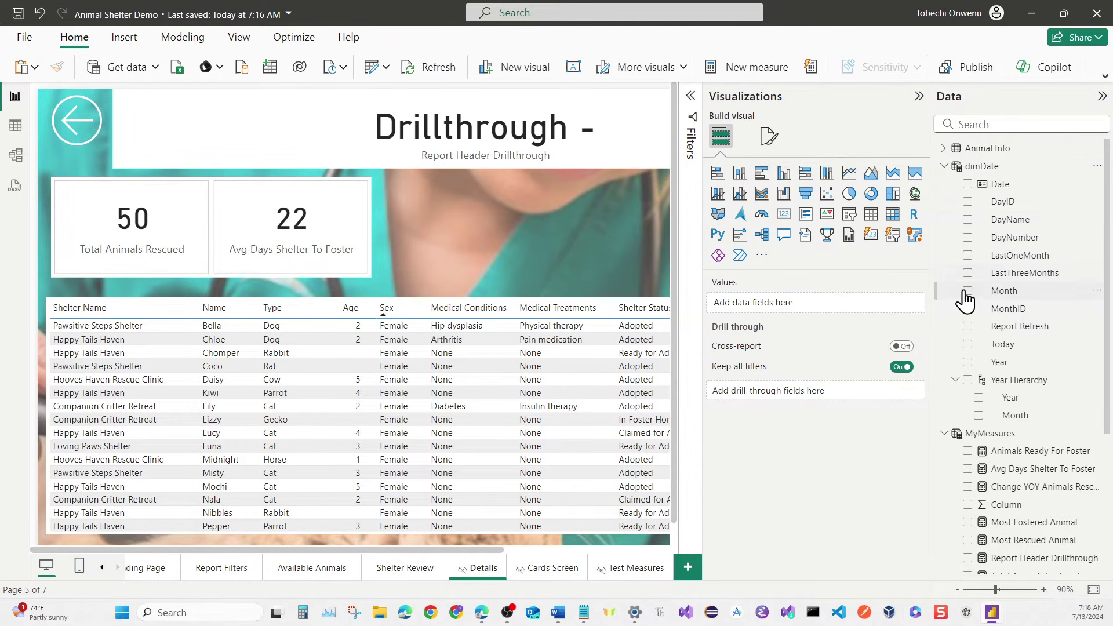
pyautogui.moveTo(967, 308); pyautogui.dragTo(788, 397)
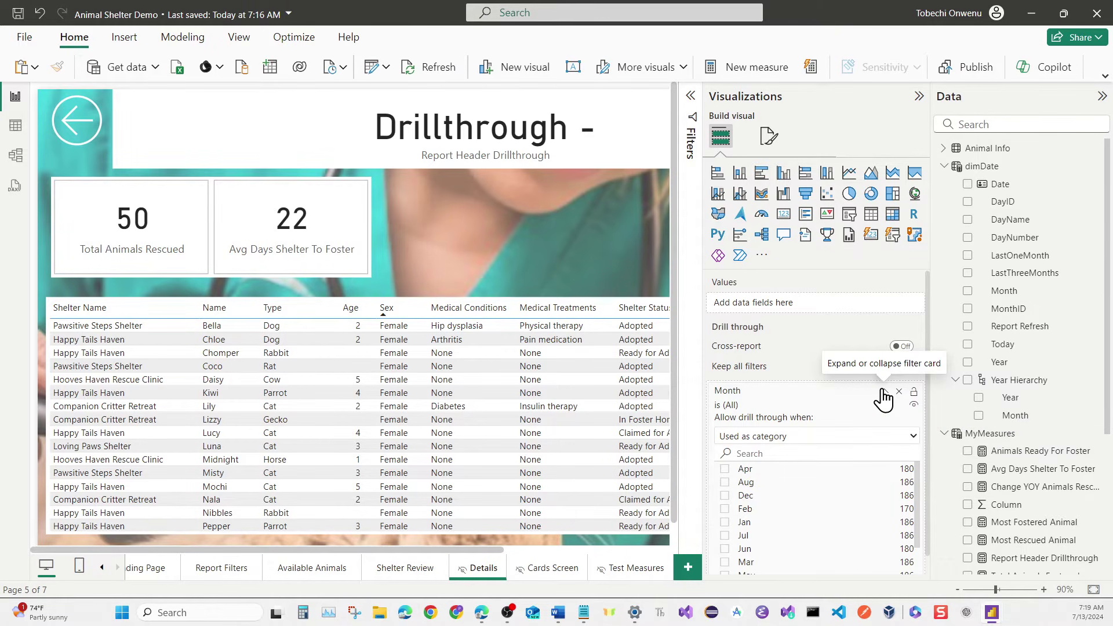
pyautogui.click(884, 398)
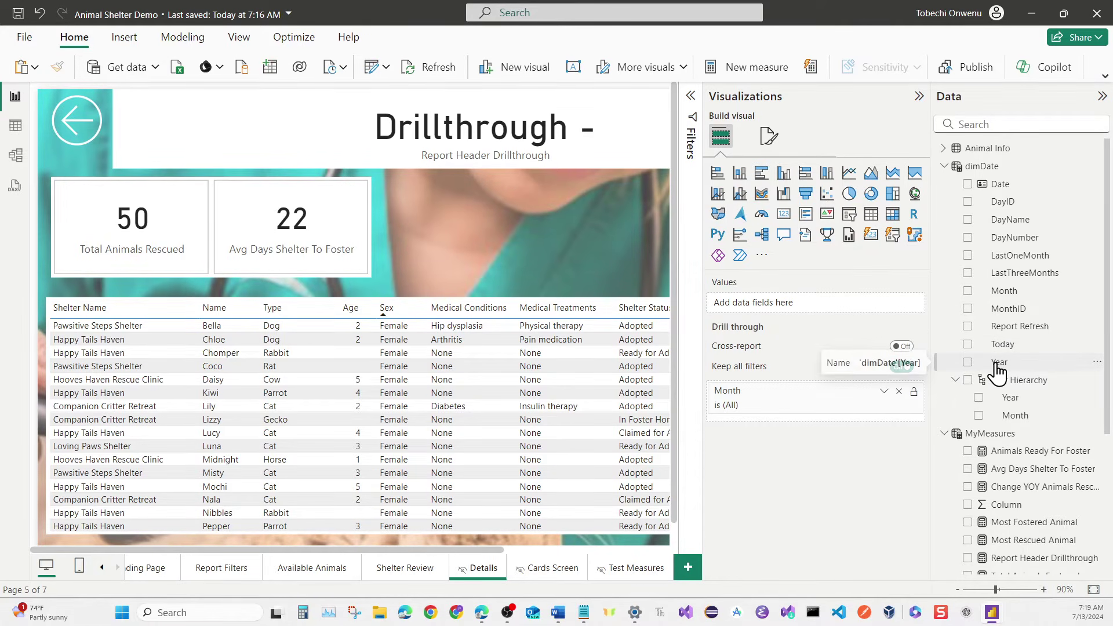
pyautogui.moveTo(996, 363); pyautogui.dragTo(778, 416)
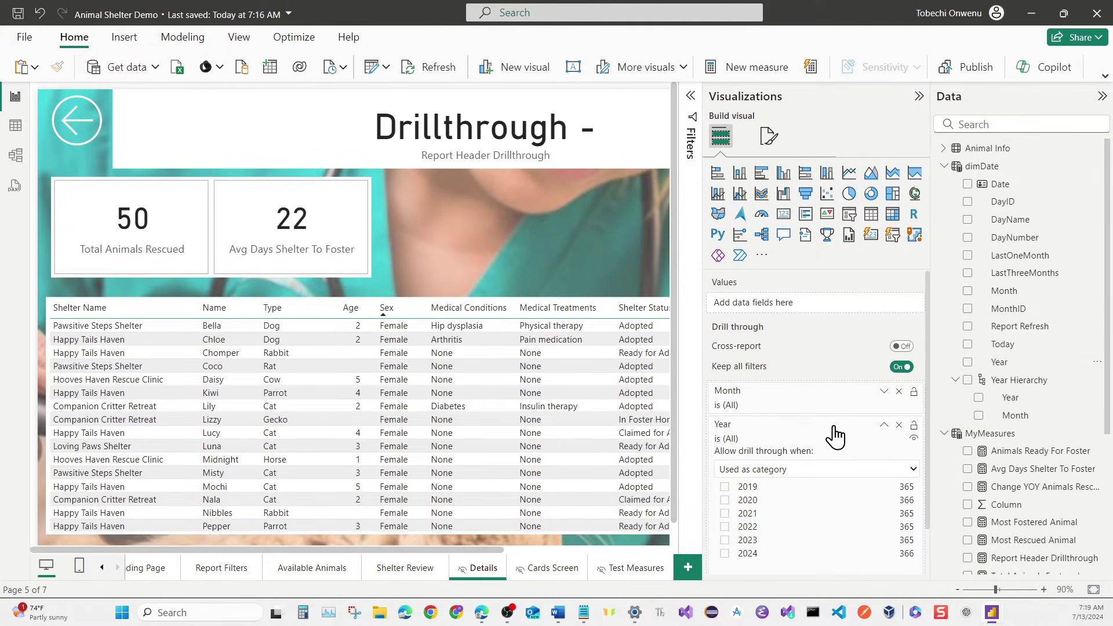
pyautogui.click(886, 426)
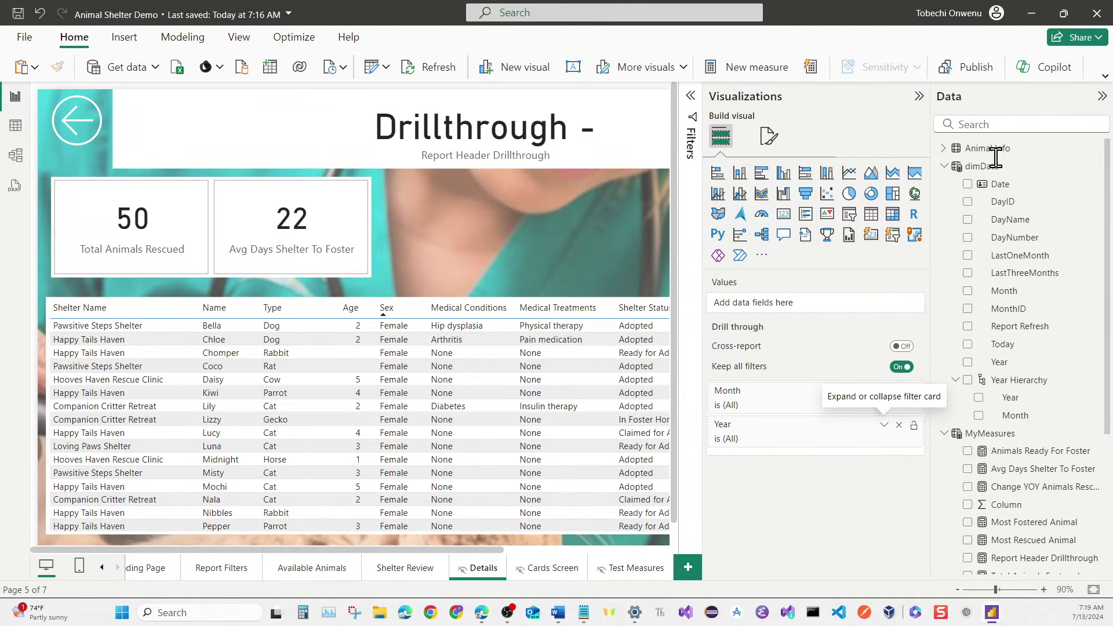
pyautogui.click(943, 167)
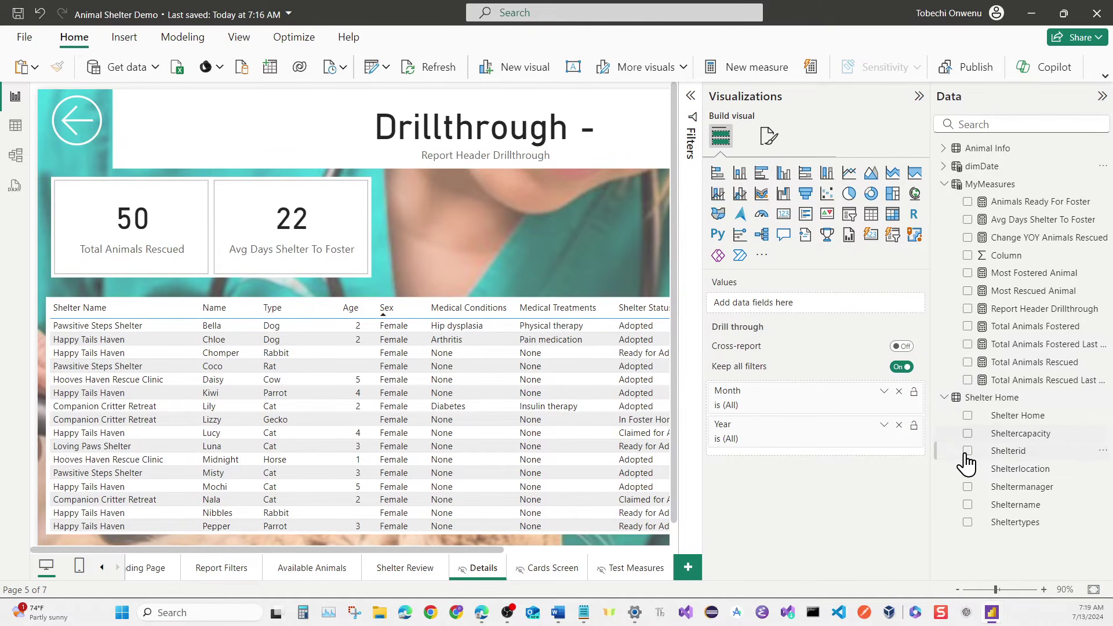
# Add Sheltername from Shelter Home, plus Animal Shelter Status and Animal Type from Animal Info, as drill-through fields for the Details page.
pyautogui.moveTo(989, 506); pyautogui.dragTo(796, 455)
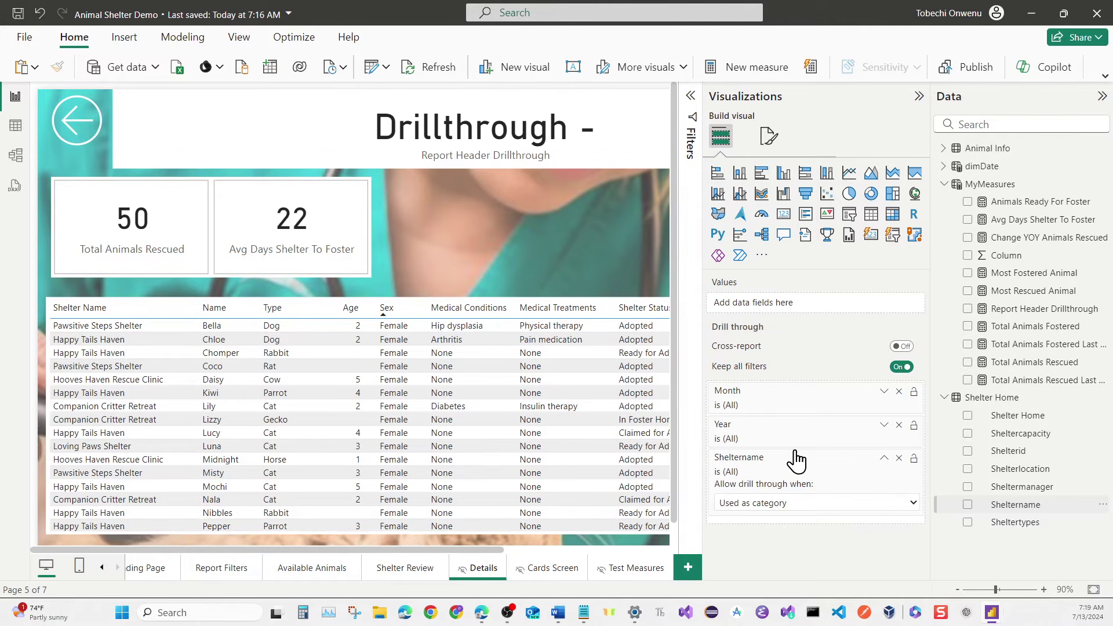
pyautogui.click(884, 459)
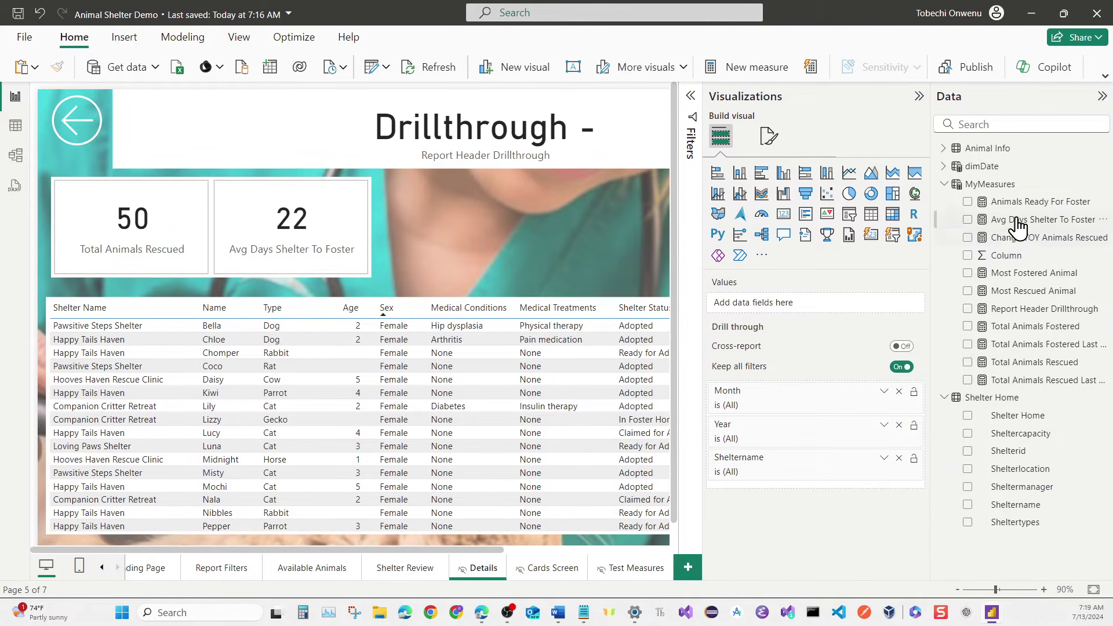
pyautogui.click(946, 150)
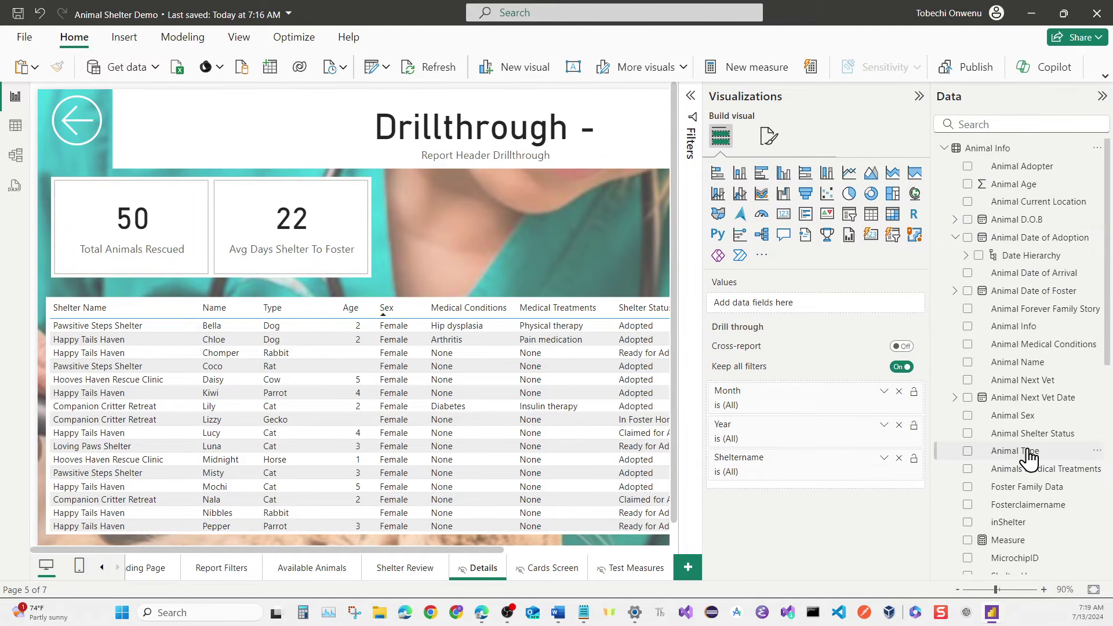
pyautogui.moveTo(1028, 443); pyautogui.dragTo(809, 490)
pyautogui.click(884, 492)
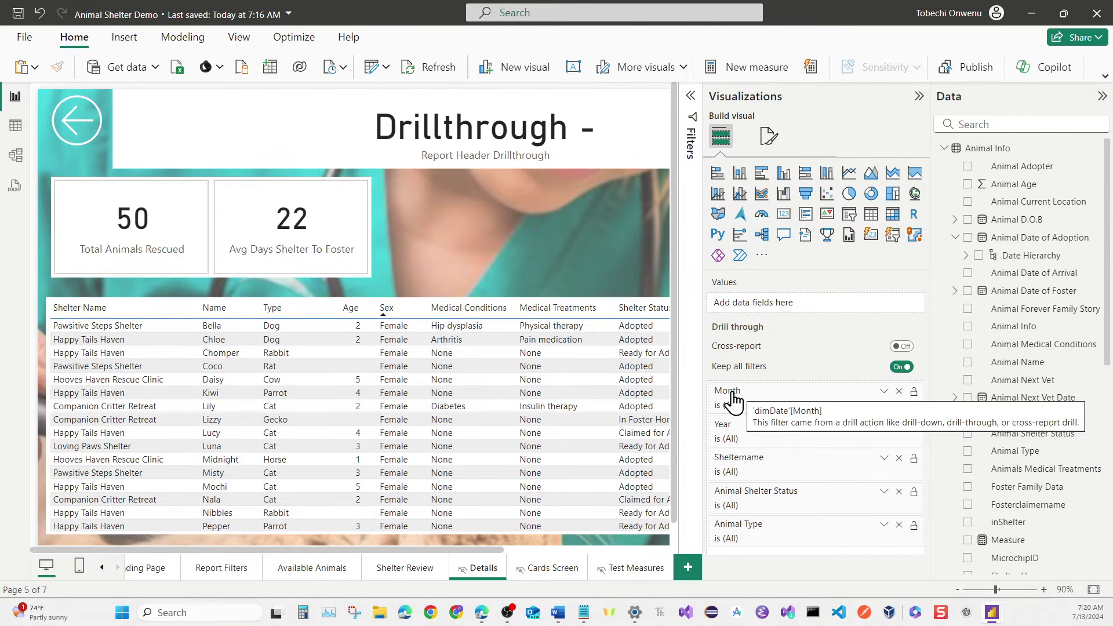
# Switch to the Shelter Review page and save the report.
pyautogui.click(411, 571)
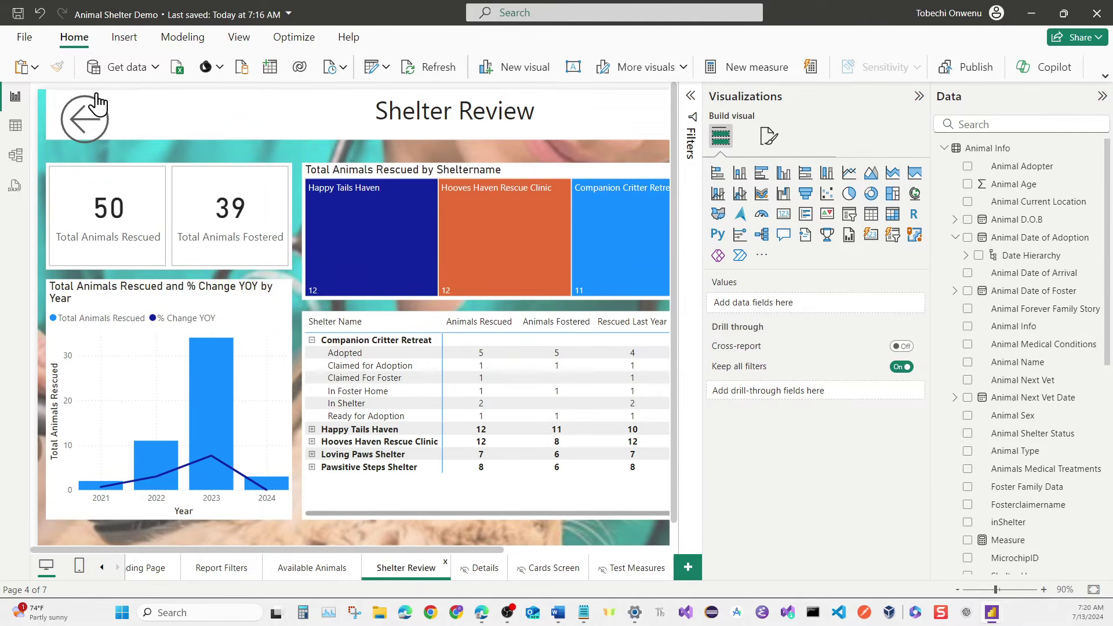
pyautogui.click(21, 16)
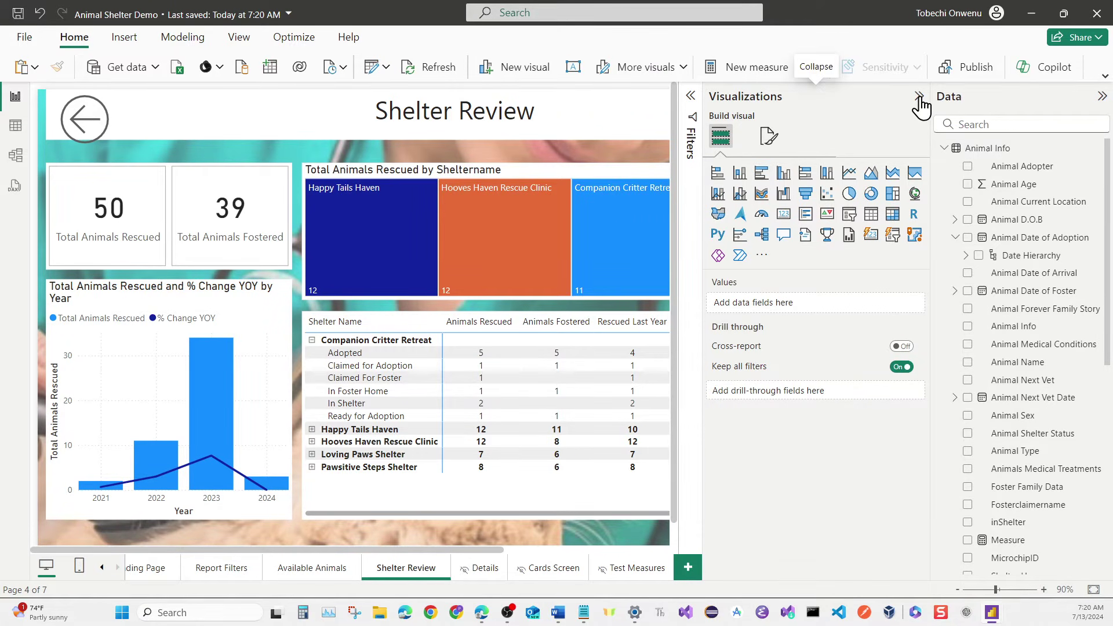
pyautogui.click(920, 97)
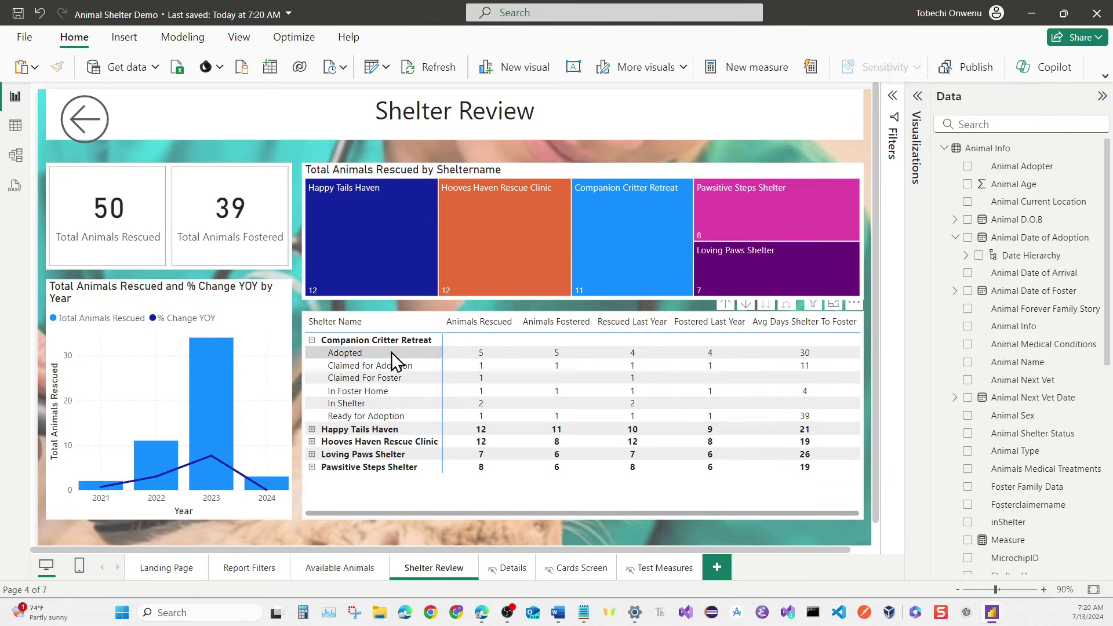
# Drill through from the Adopted row under Companion Critter Retreat in the matrix to the Details page.
pyautogui.click(313, 340)
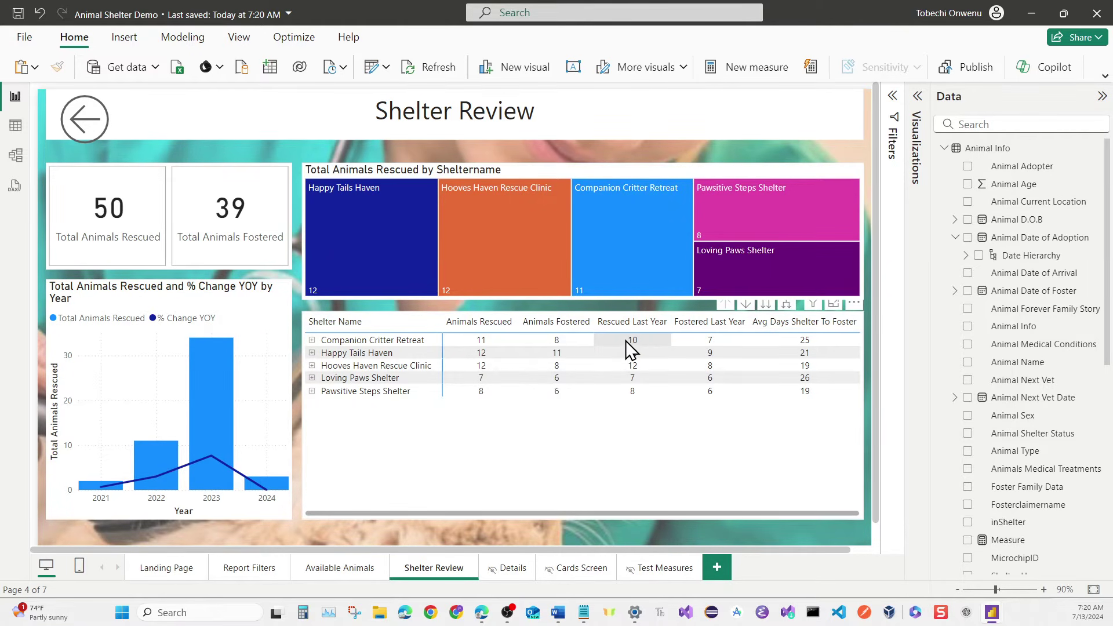
pyautogui.click(312, 340)
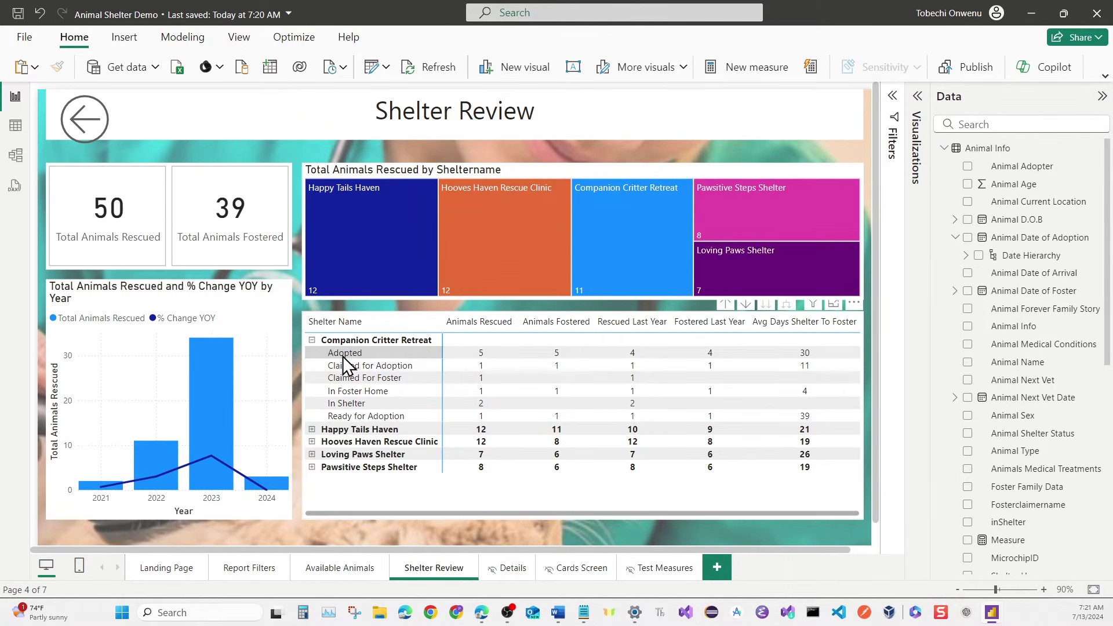
pyautogui.rightClick(342, 355)
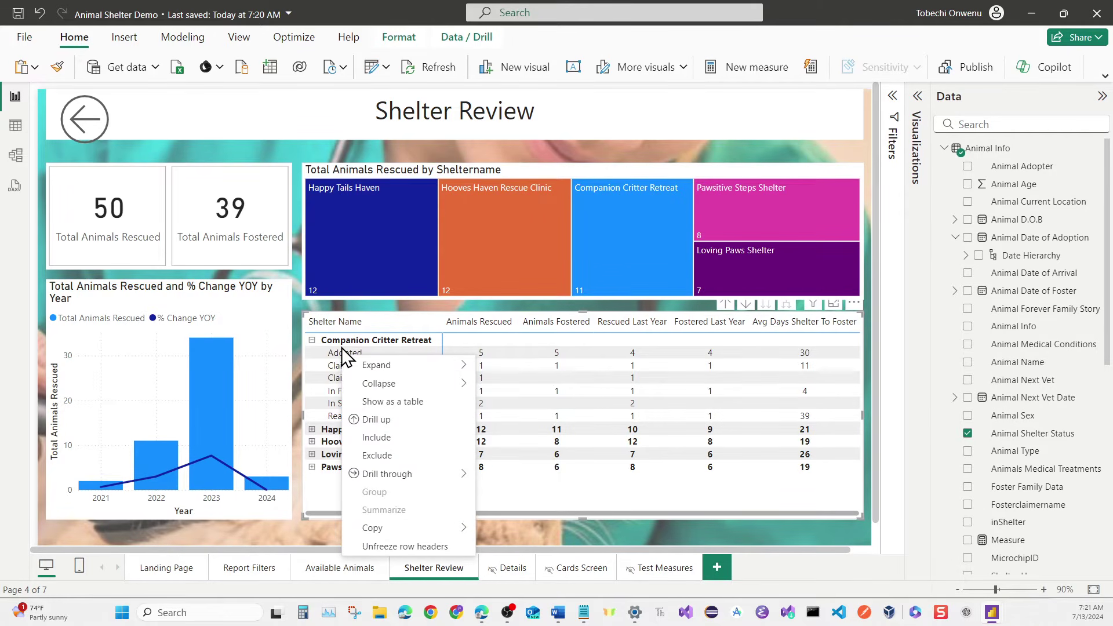
pyautogui.moveTo(357, 364)
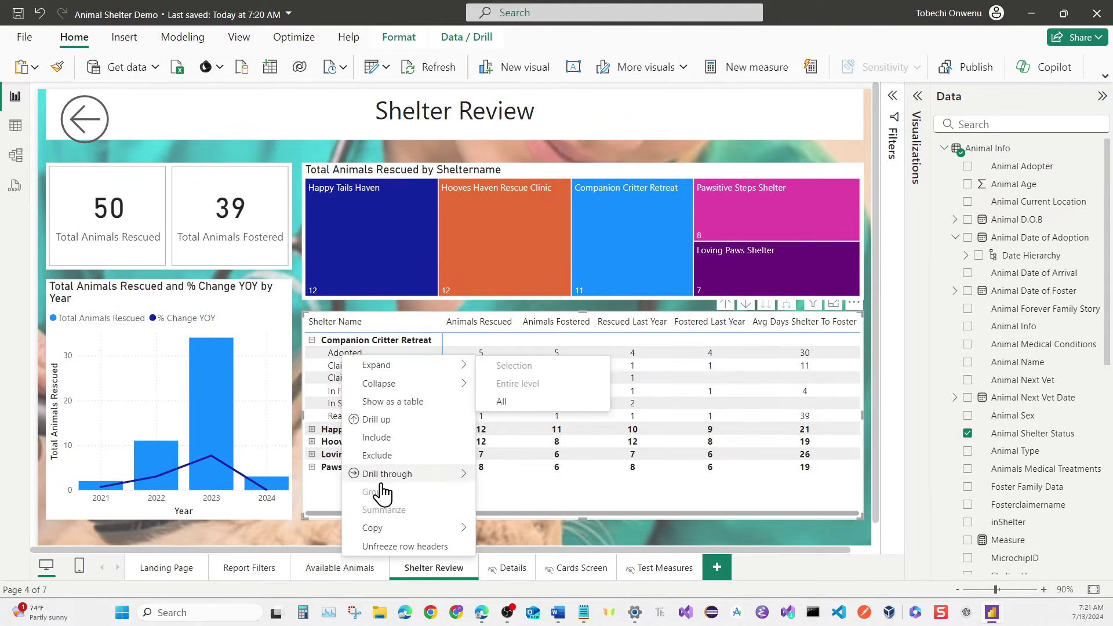
pyautogui.moveTo(378, 477)
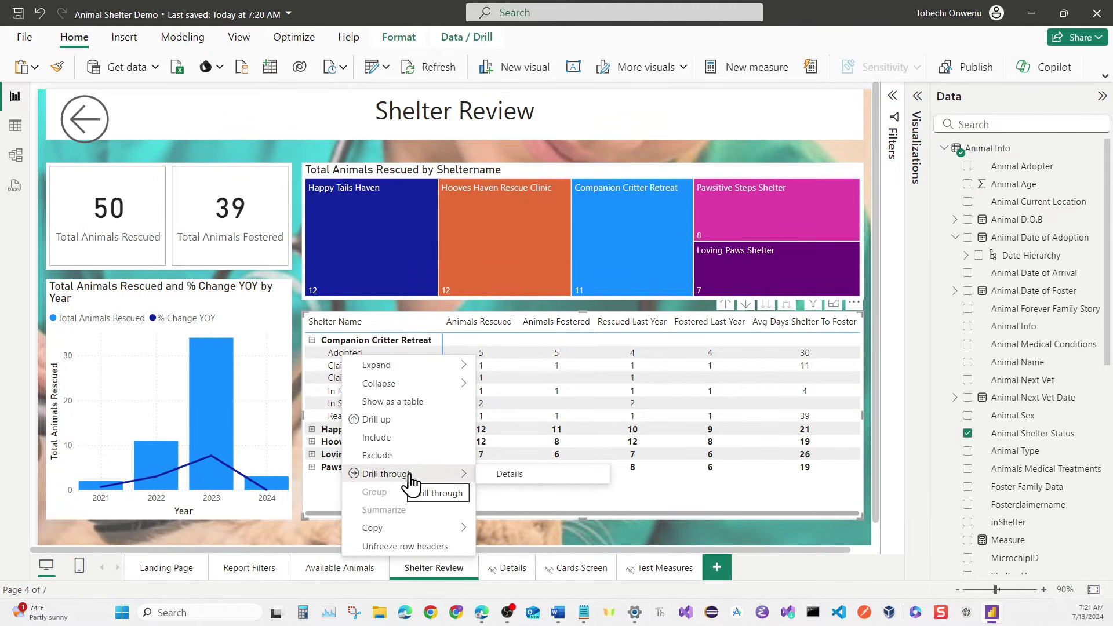
pyautogui.click(503, 474)
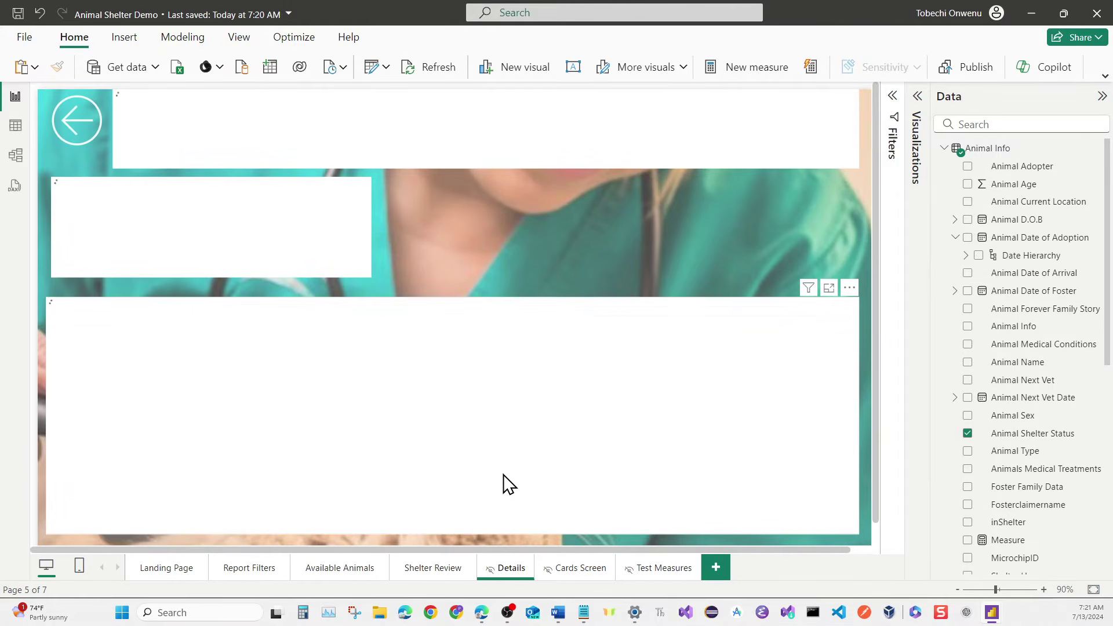
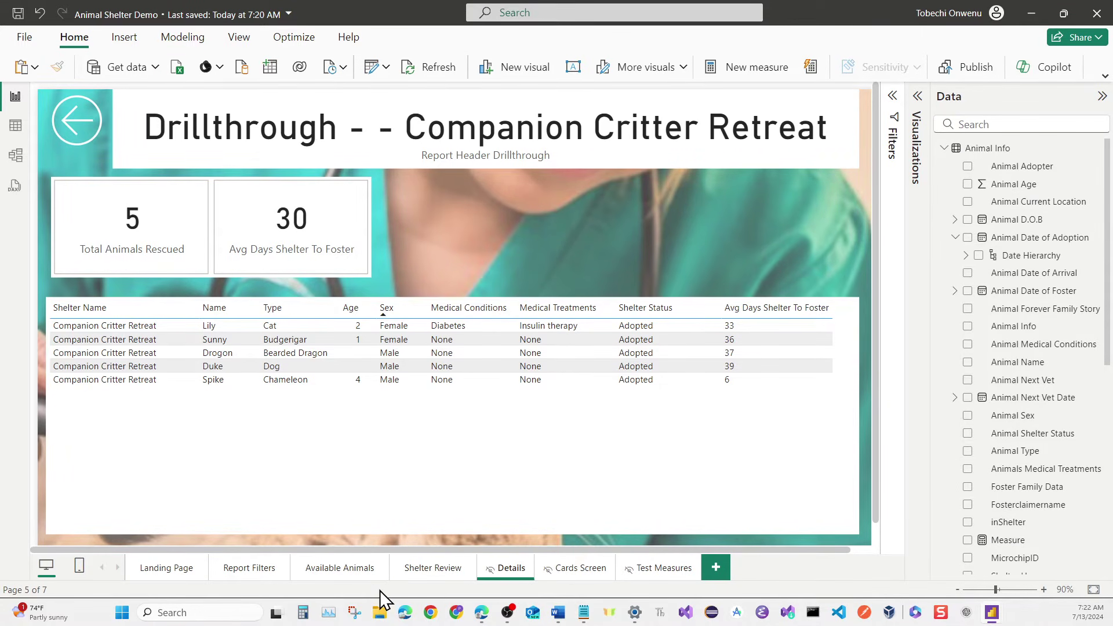
# Drill through from Chomper's Happy Tails Haven row in the Available Animals table to the Details page.
pyautogui.click(357, 571)
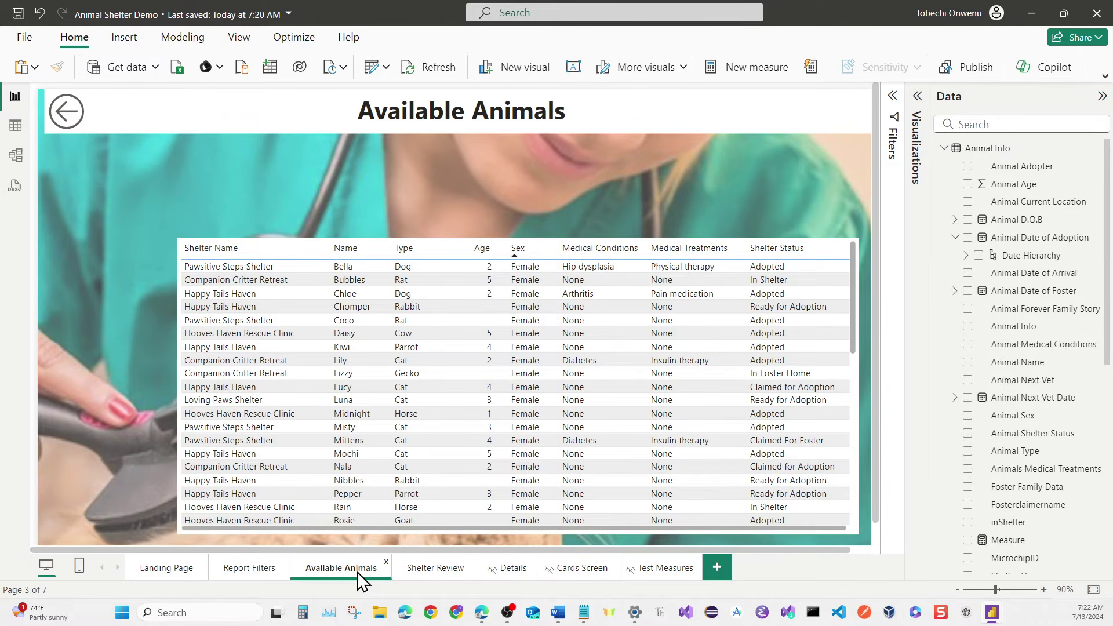
pyautogui.rightClick(247, 307)
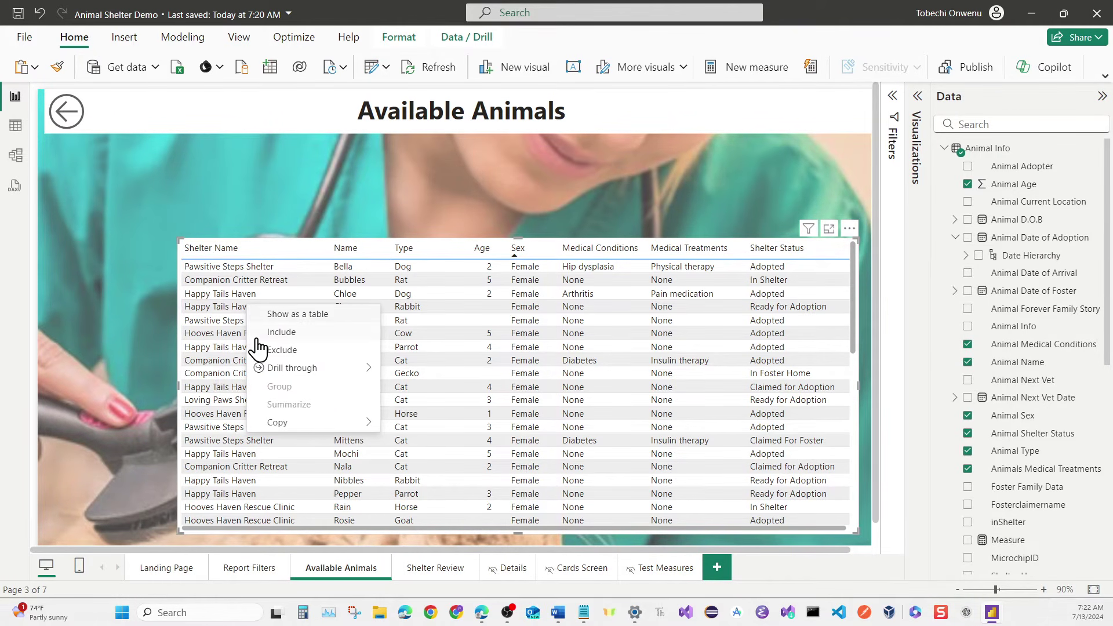
pyautogui.moveTo(265, 367)
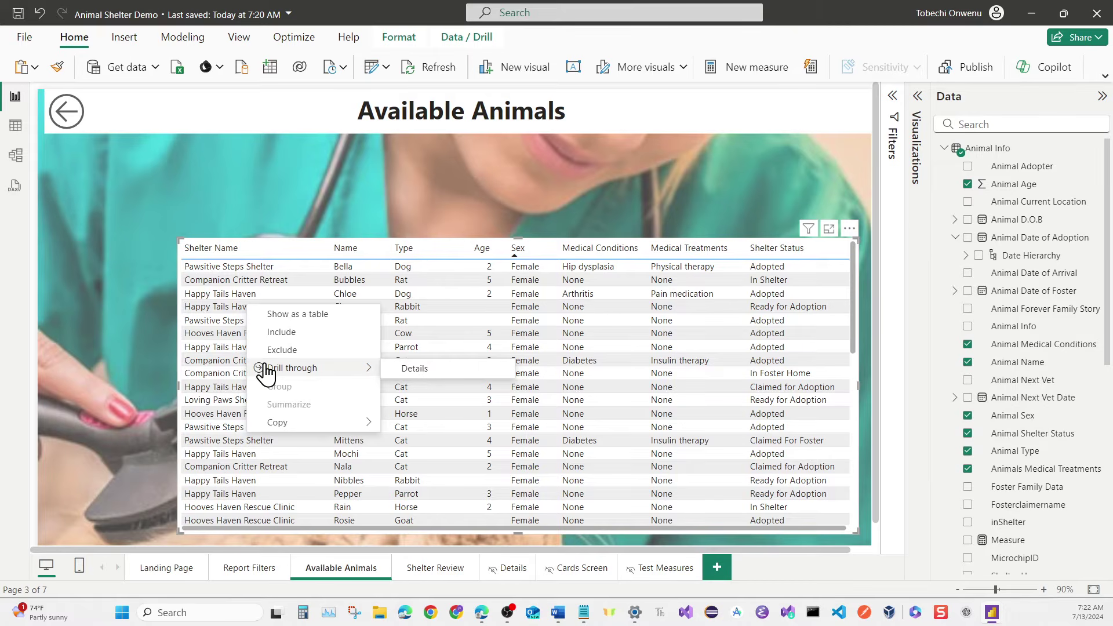
pyautogui.click(393, 368)
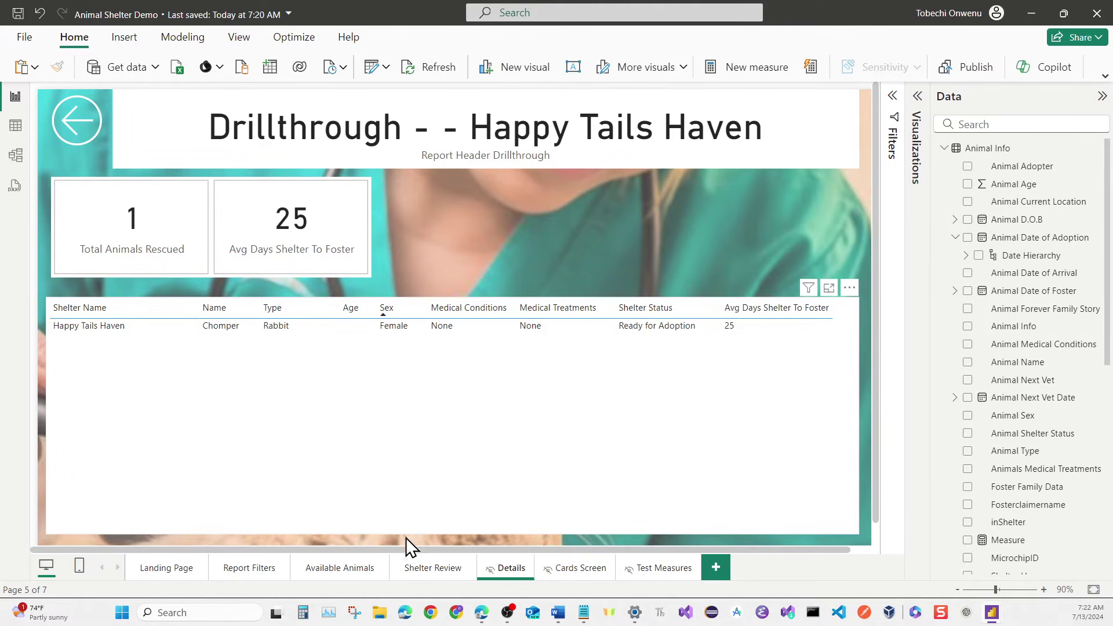
# Drill through from the Happy Tails Haven tile of the Shelter Review treemap to the Details page.
pyautogui.click(419, 570)
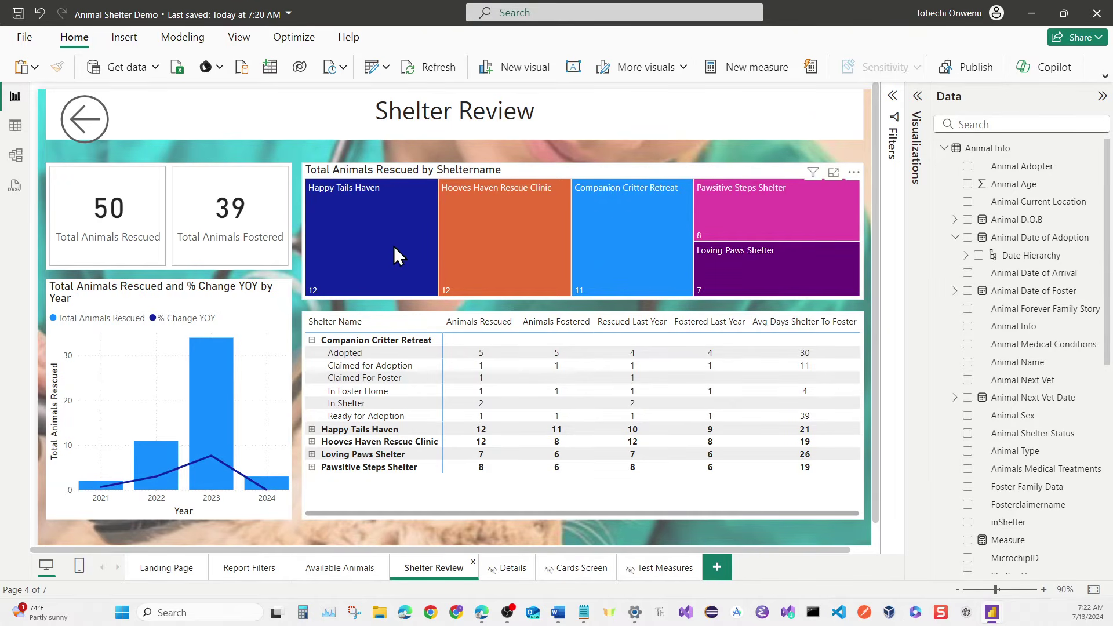
pyautogui.moveTo(394, 246)
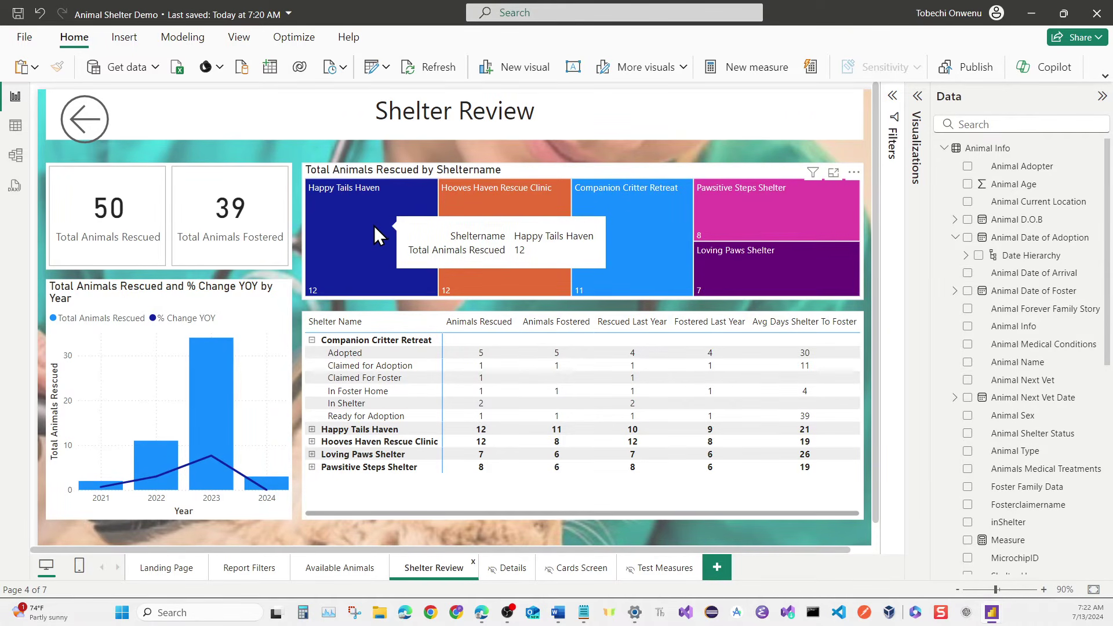
pyautogui.rightClick(374, 225)
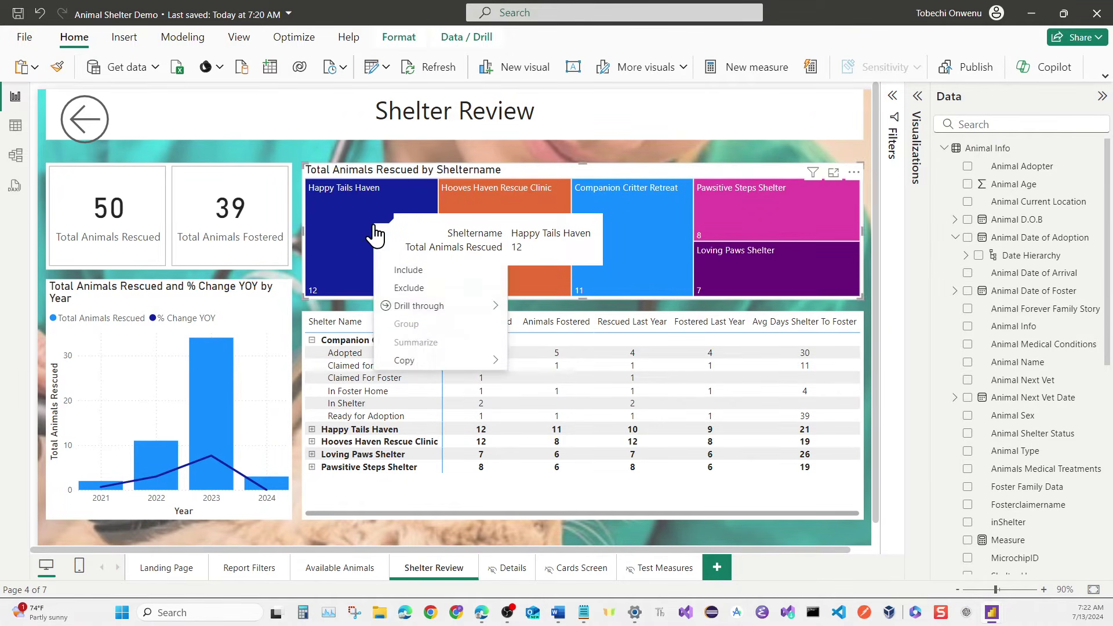
pyautogui.moveTo(399, 312)
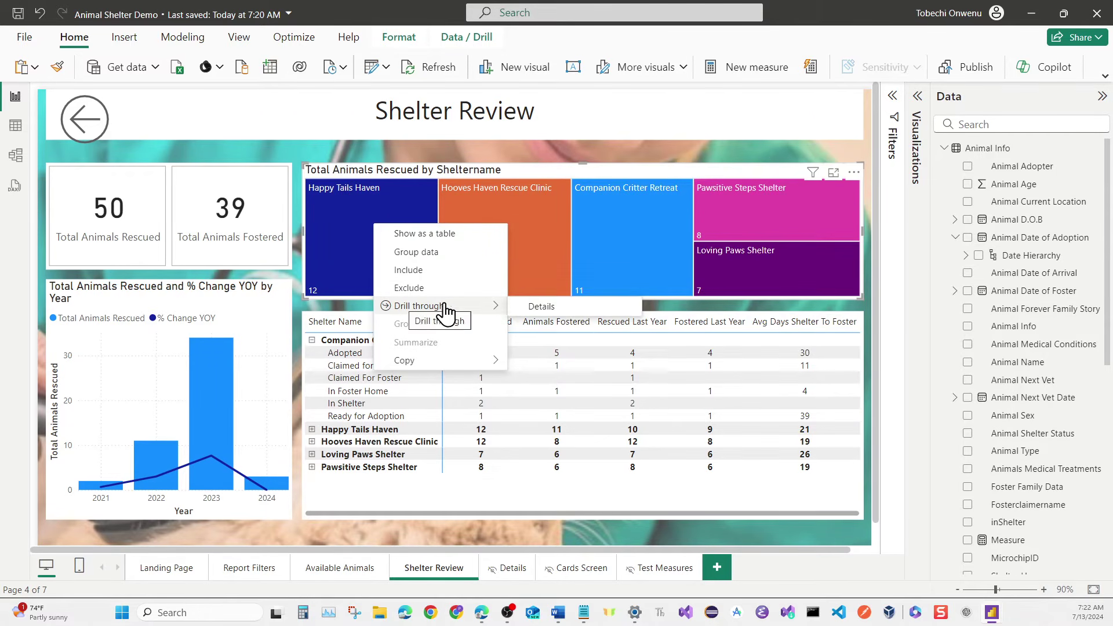
pyautogui.click(530, 306)
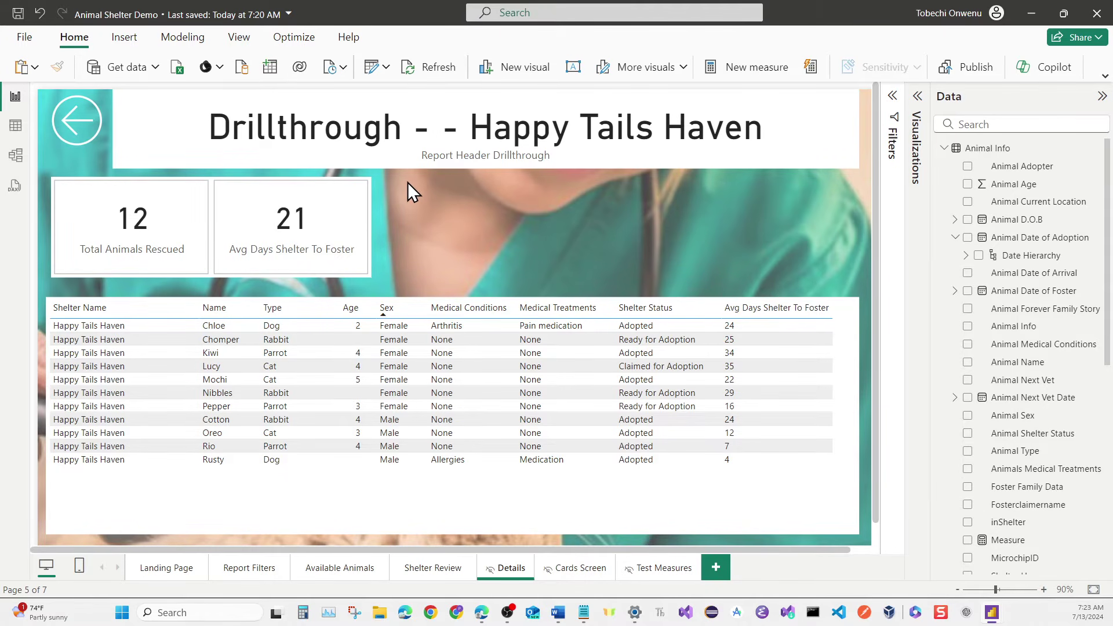
# Remove the hyphen from the base text "Drillthrough -" in the Report Header Drillthrough measure and apply the change.
pyautogui.click(427, 139)
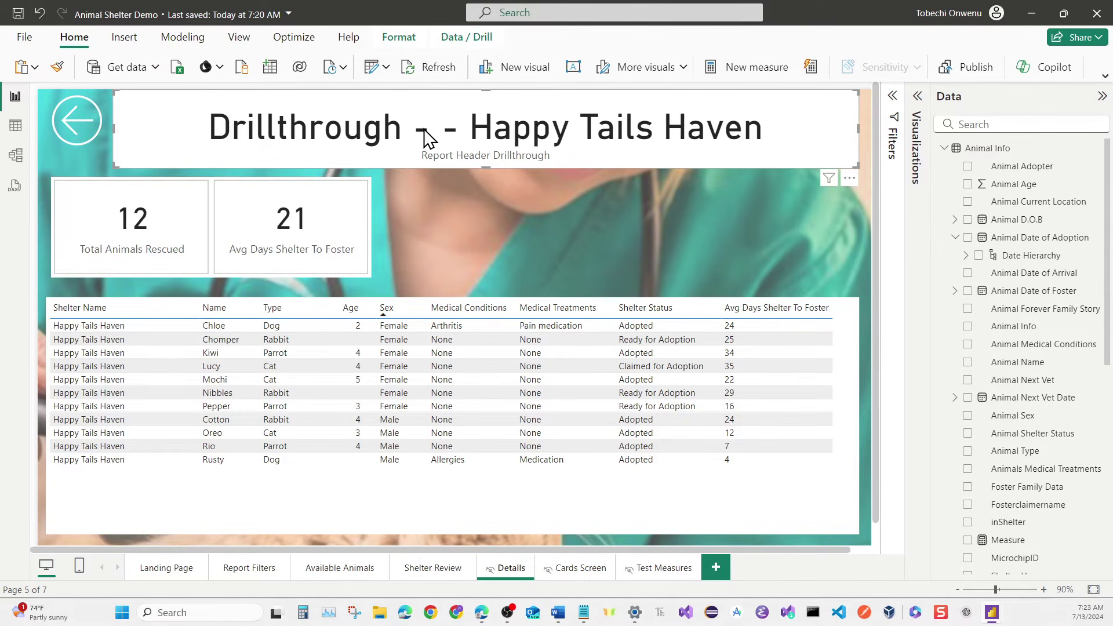
pyautogui.click(945, 149)
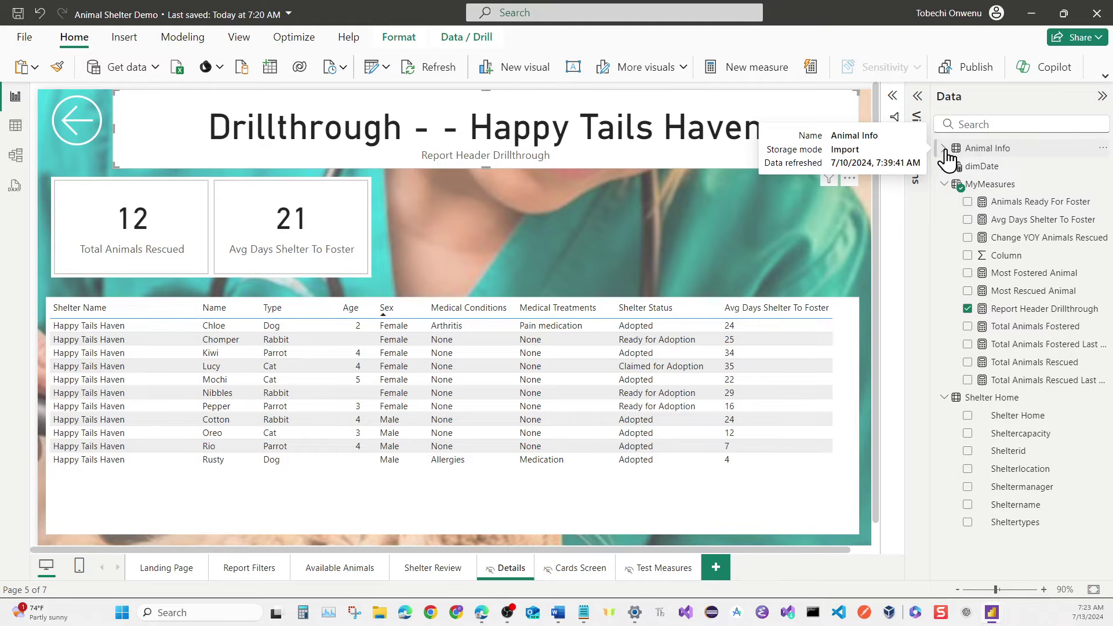
pyautogui.click(1003, 313)
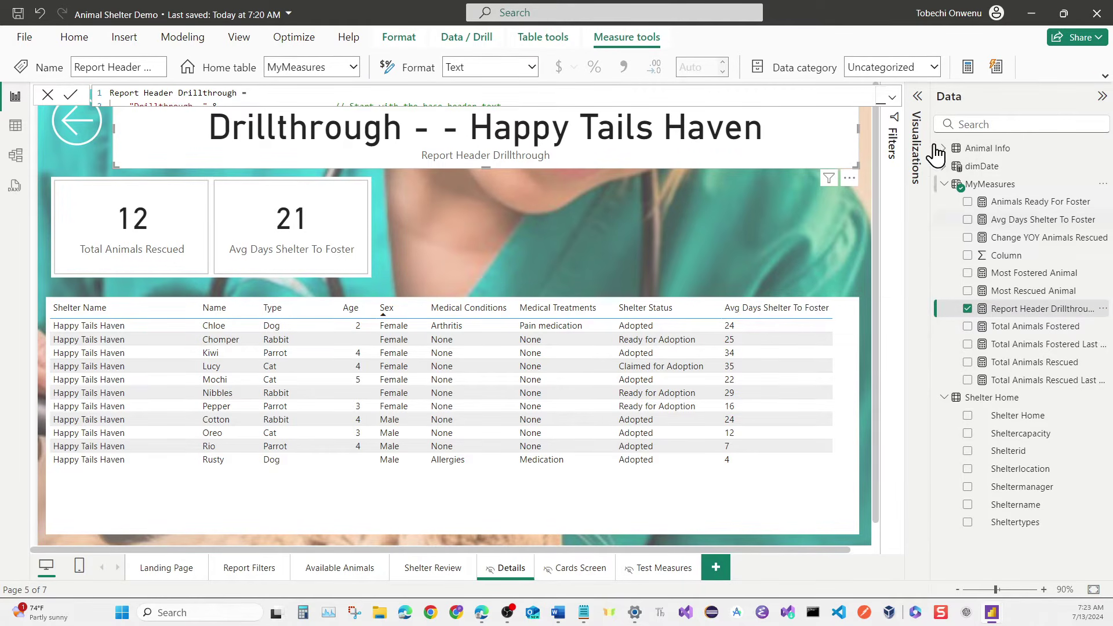
pyautogui.click(897, 103)
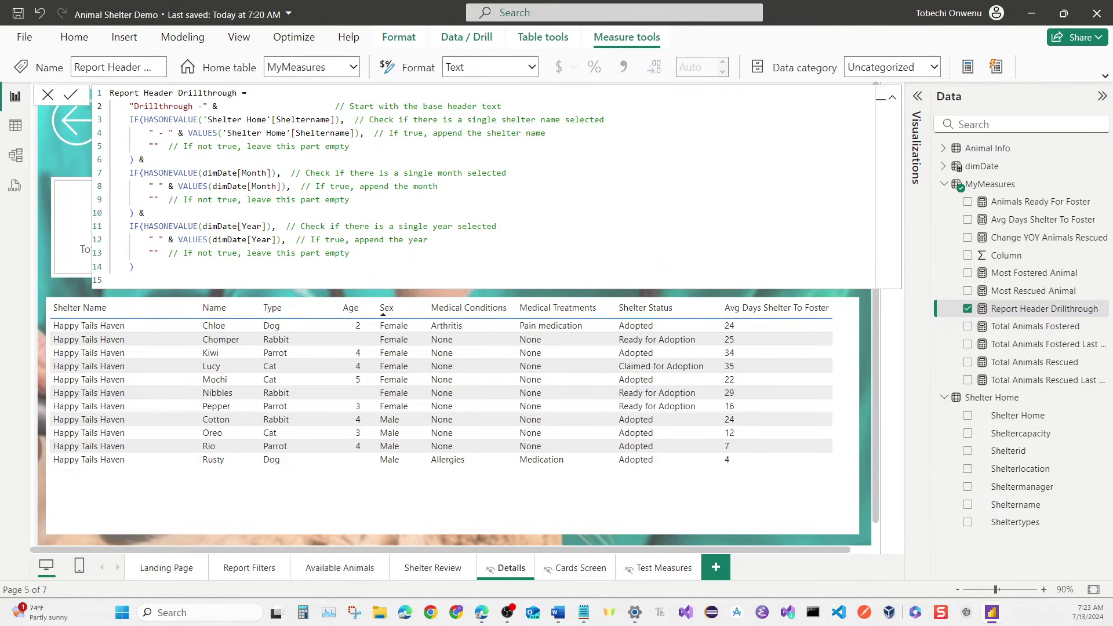
pyautogui.press('BackSpace')
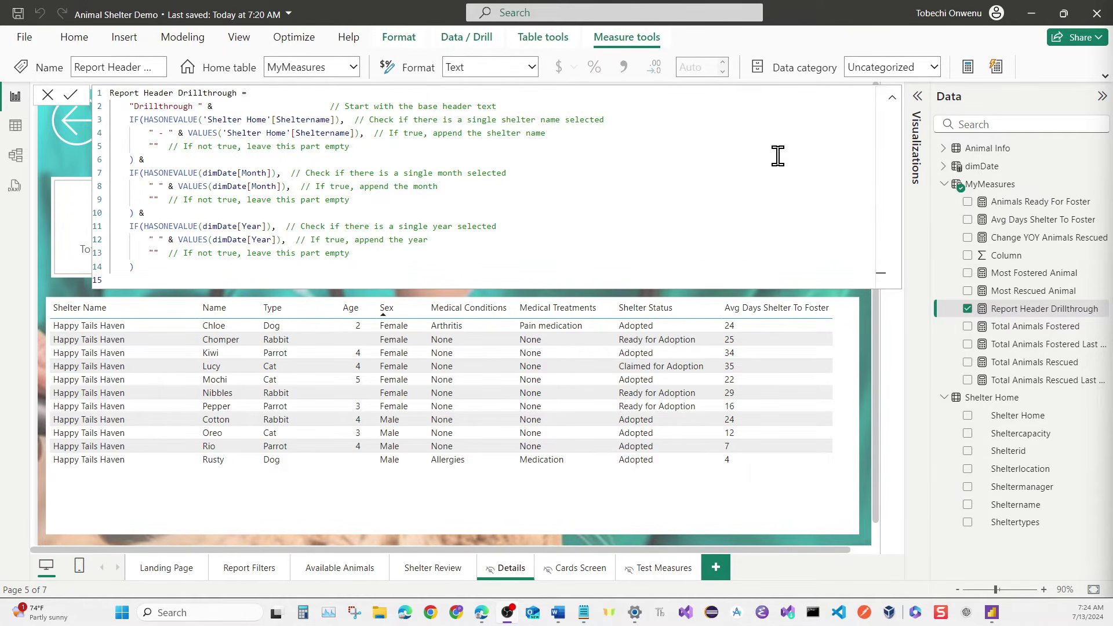
pyautogui.click(893, 99)
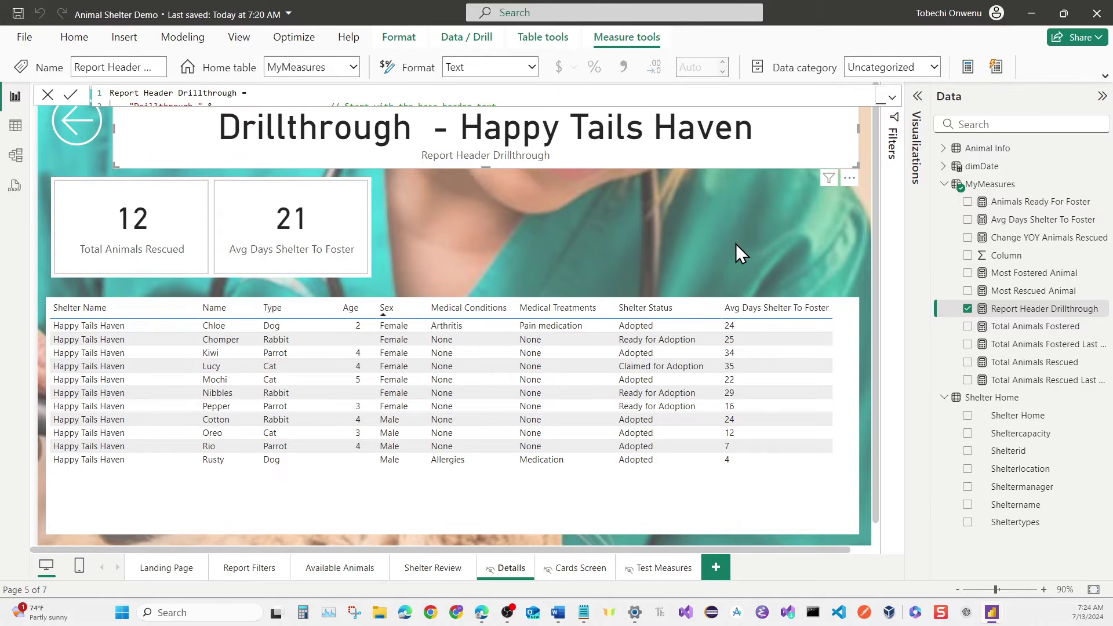
pyautogui.click(748, 221)
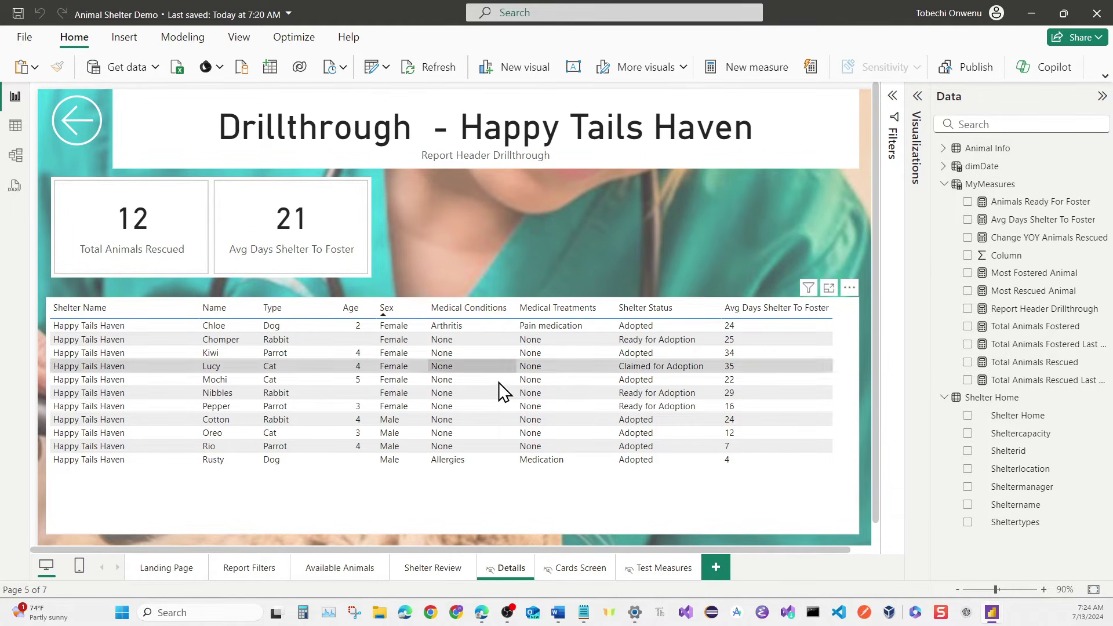
# Copy the Total Animals Rescued and Animals Ready For Foster cards from the Cards Screen page to the Available Animals page above the table.
pyautogui.click(446, 572)
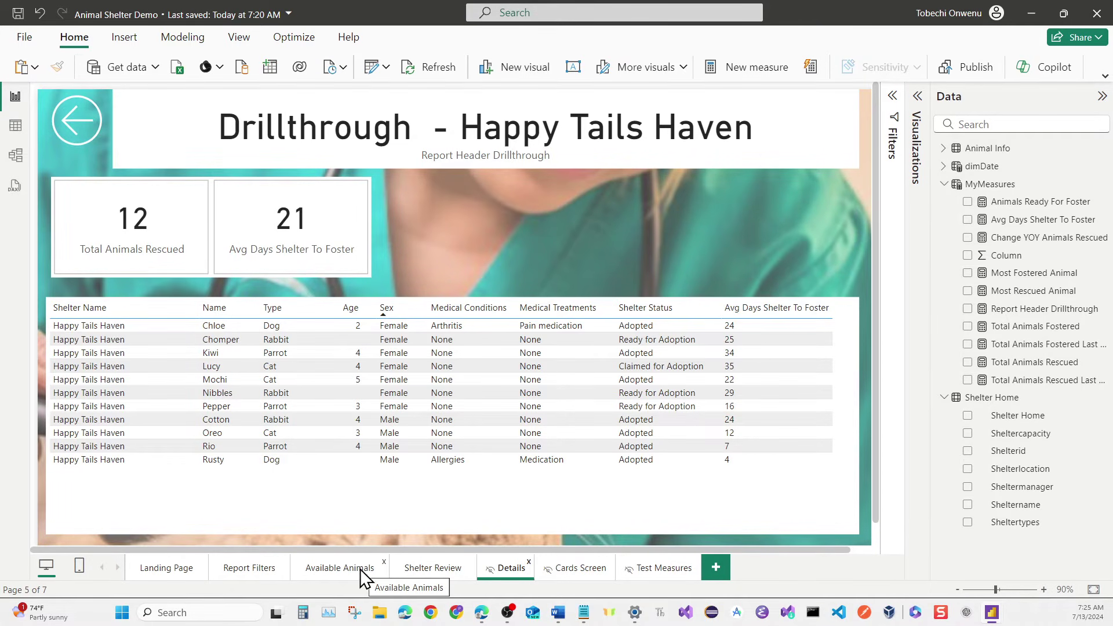
pyautogui.click(343, 570)
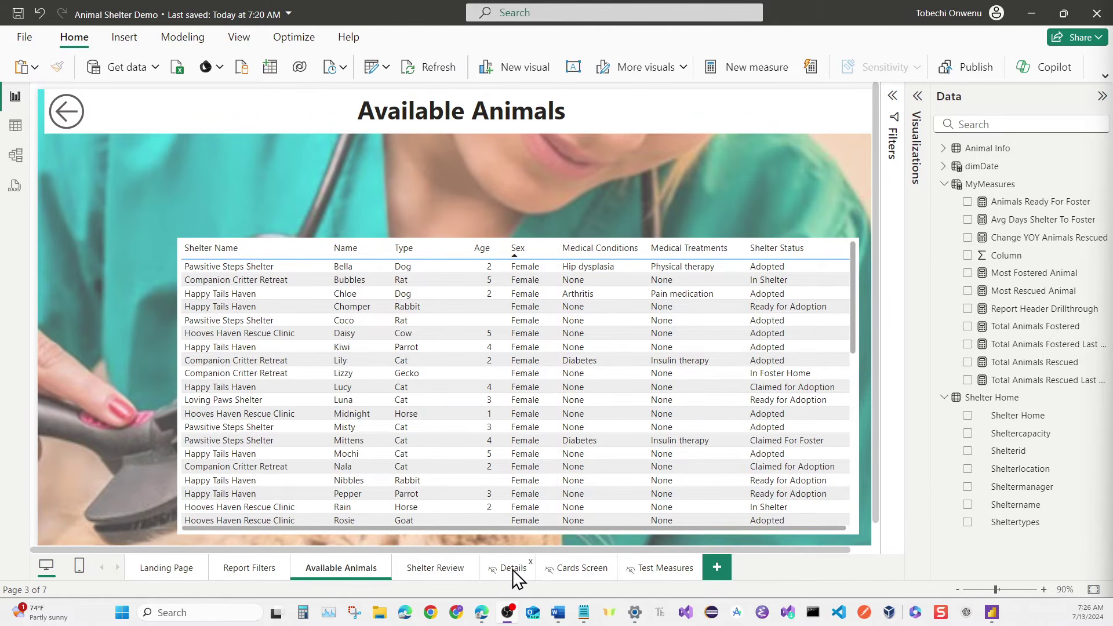
pyautogui.click(554, 570)
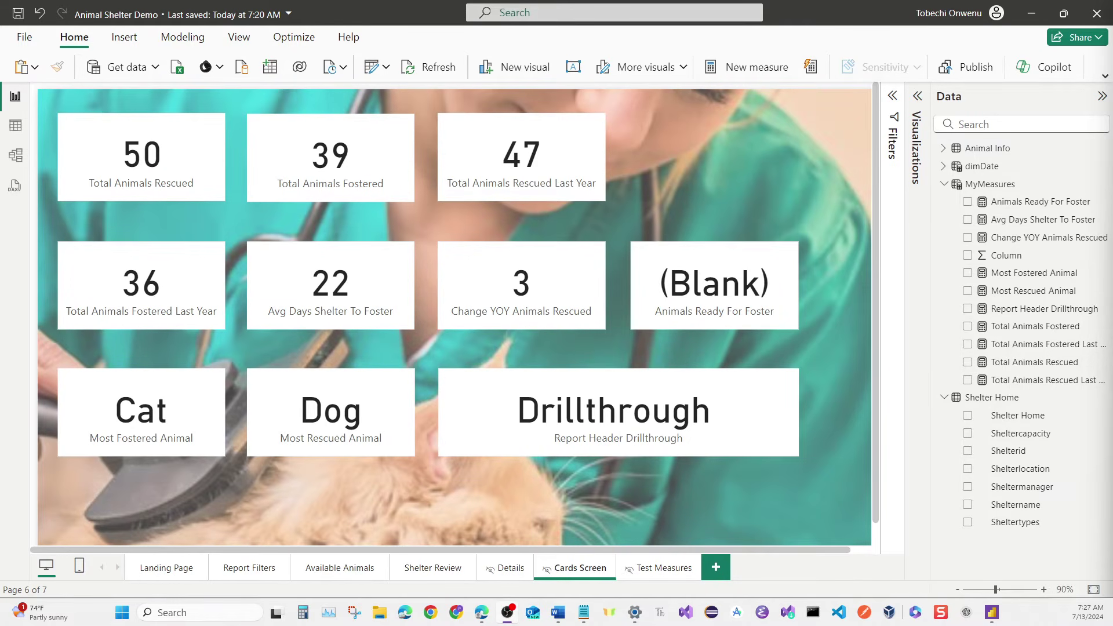
pyautogui.click(689, 317)
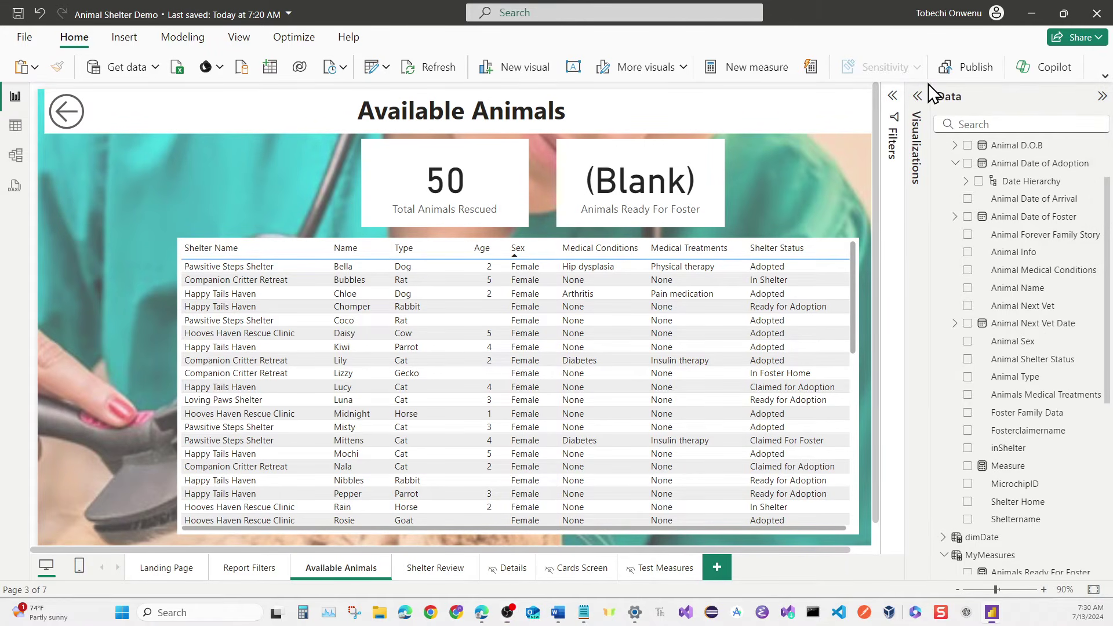
# Add an Animal Shelter Status slicer to the Available Animals page and resize it into a narrow, taller box that lists every status.
pyautogui.click(916, 97)
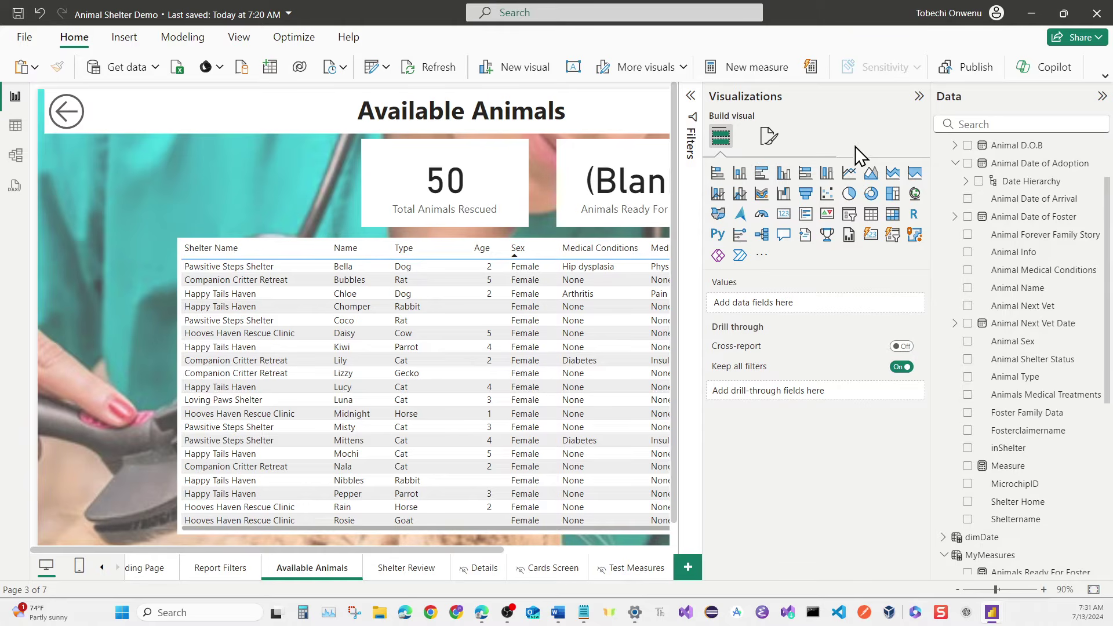
pyautogui.click(848, 216)
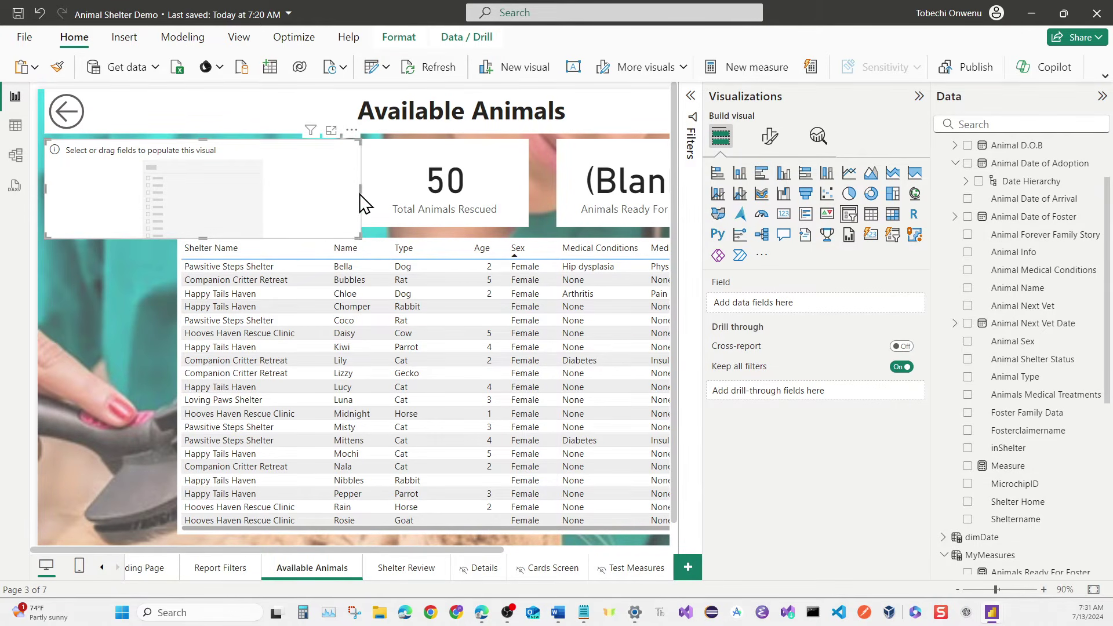
pyautogui.moveTo(353, 191); pyautogui.dragTo(273, 195)
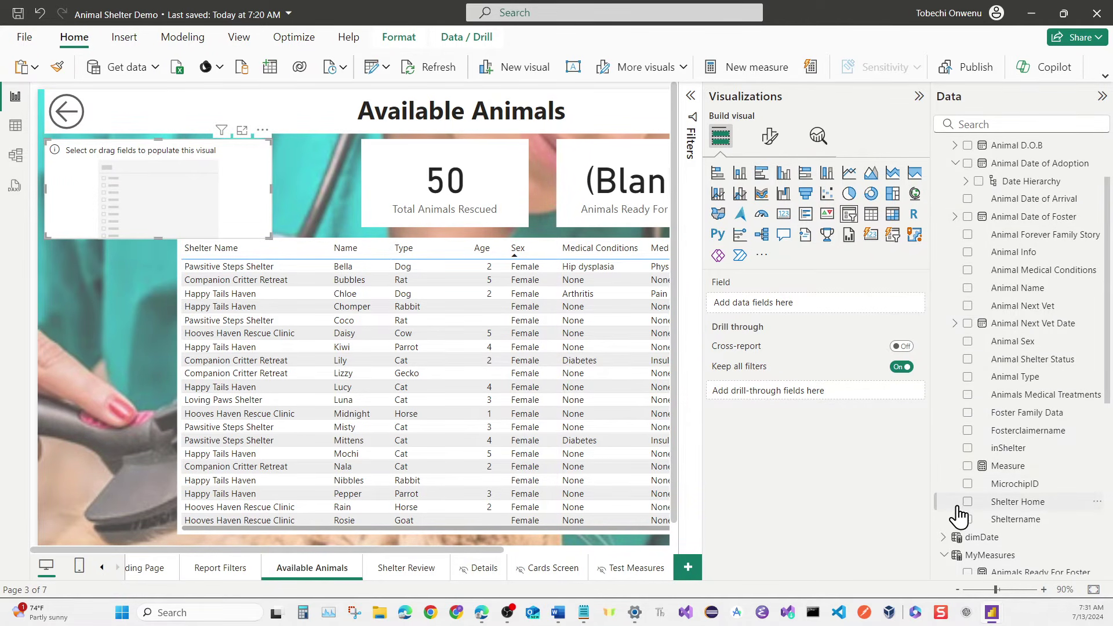
pyautogui.click(968, 359)
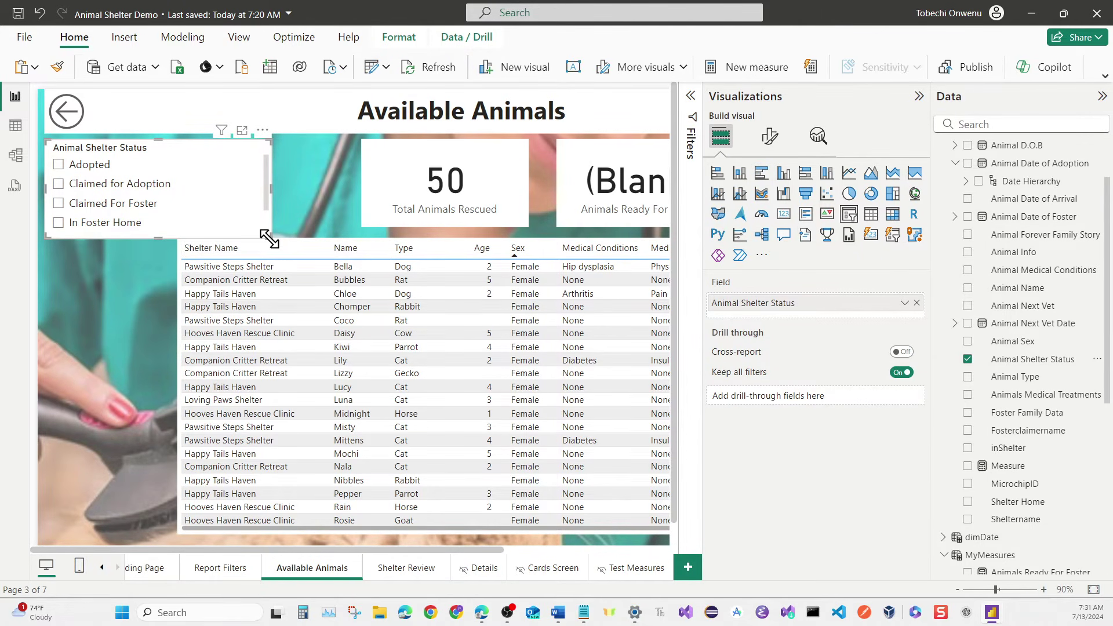
pyautogui.moveTo(267, 239); pyautogui.dragTo(174, 322)
pyautogui.click(141, 378)
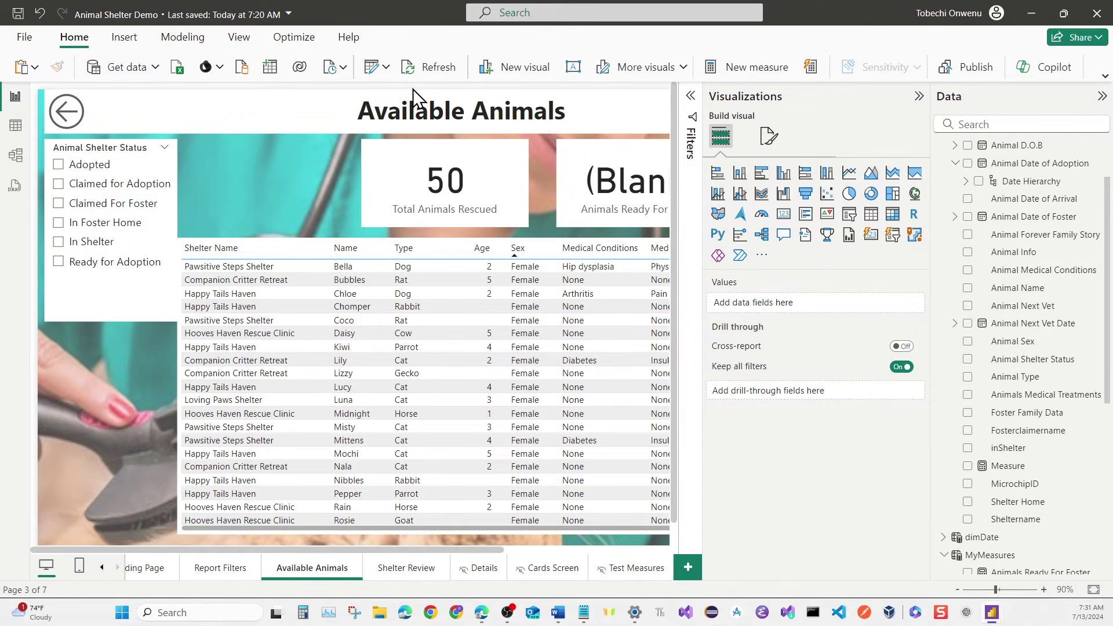
pyautogui.click(919, 97)
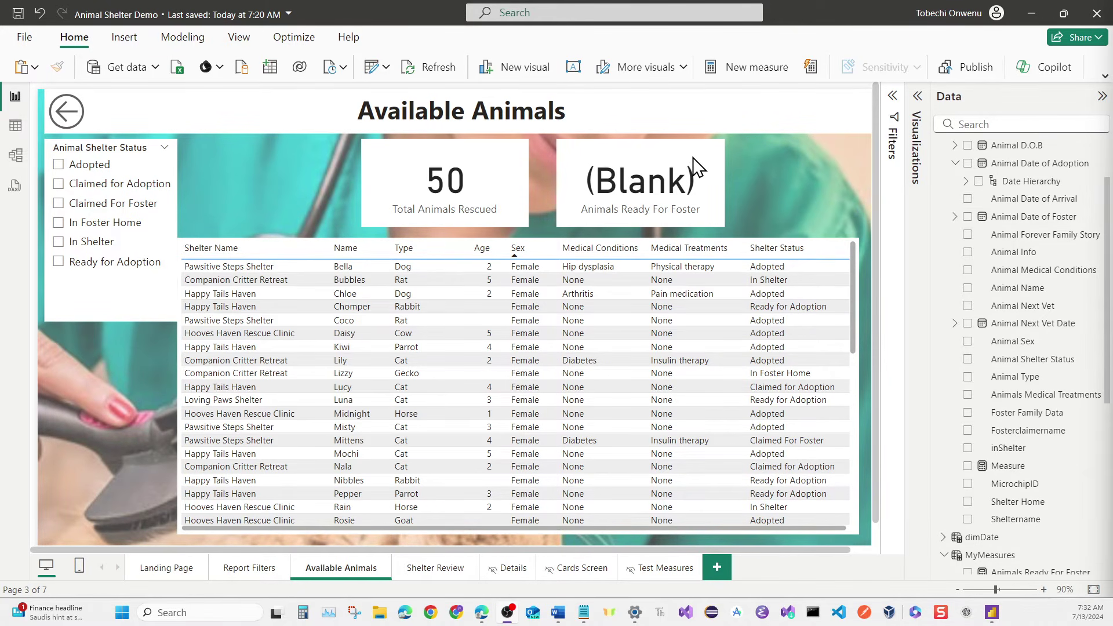
# Add inShelter from Animal Info as a page-level filter on the Available Animals page and set it to Yes.
pyautogui.click(918, 100)
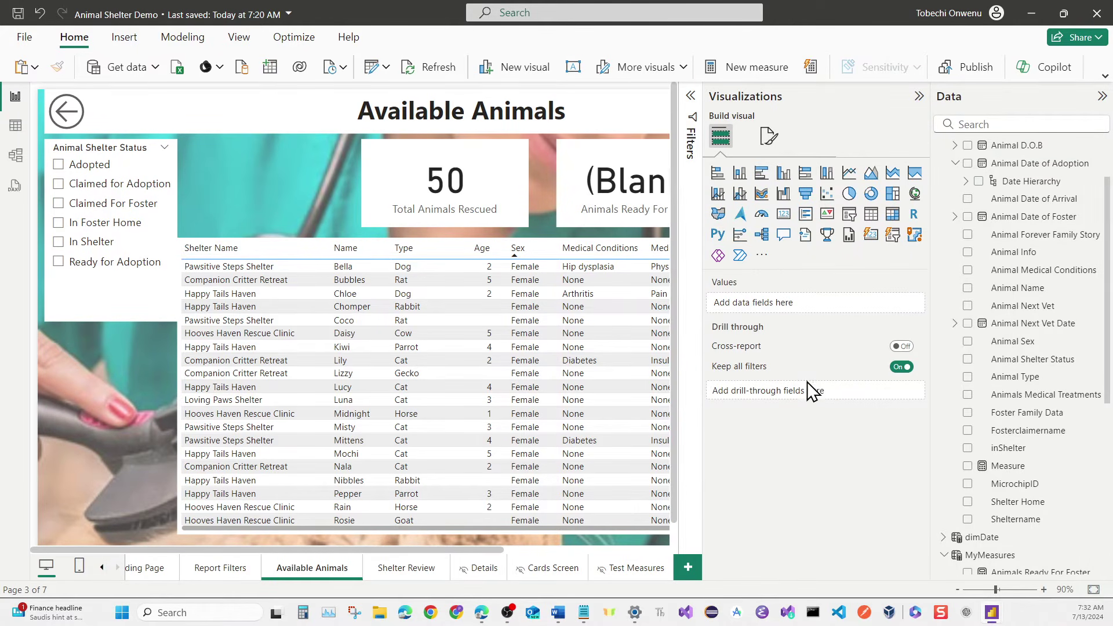
pyautogui.click(691, 99)
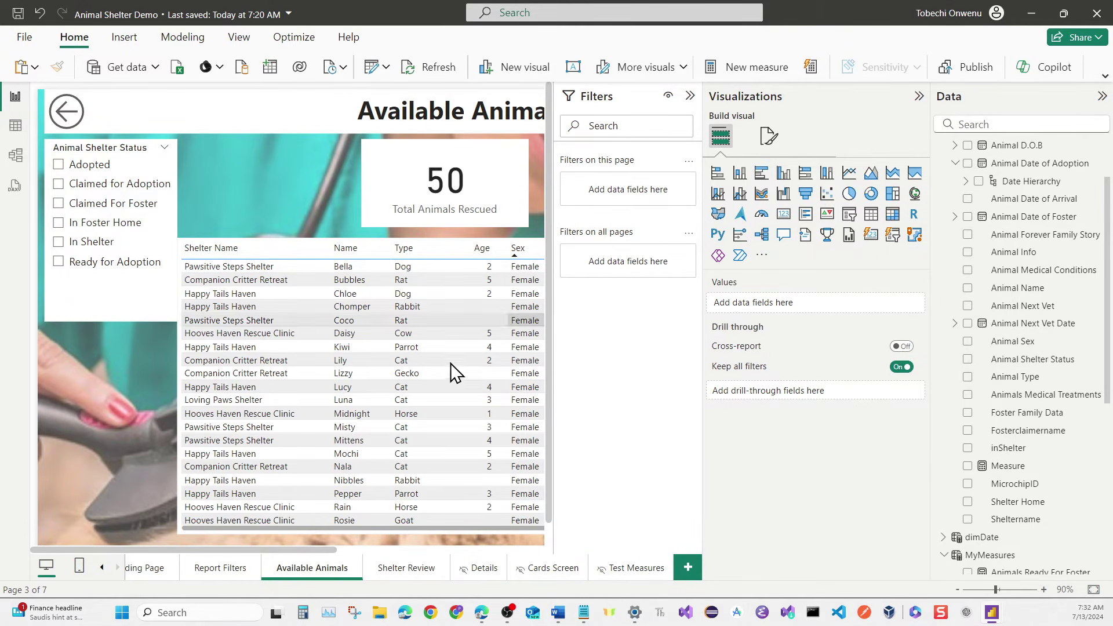
pyautogui.click(395, 568)
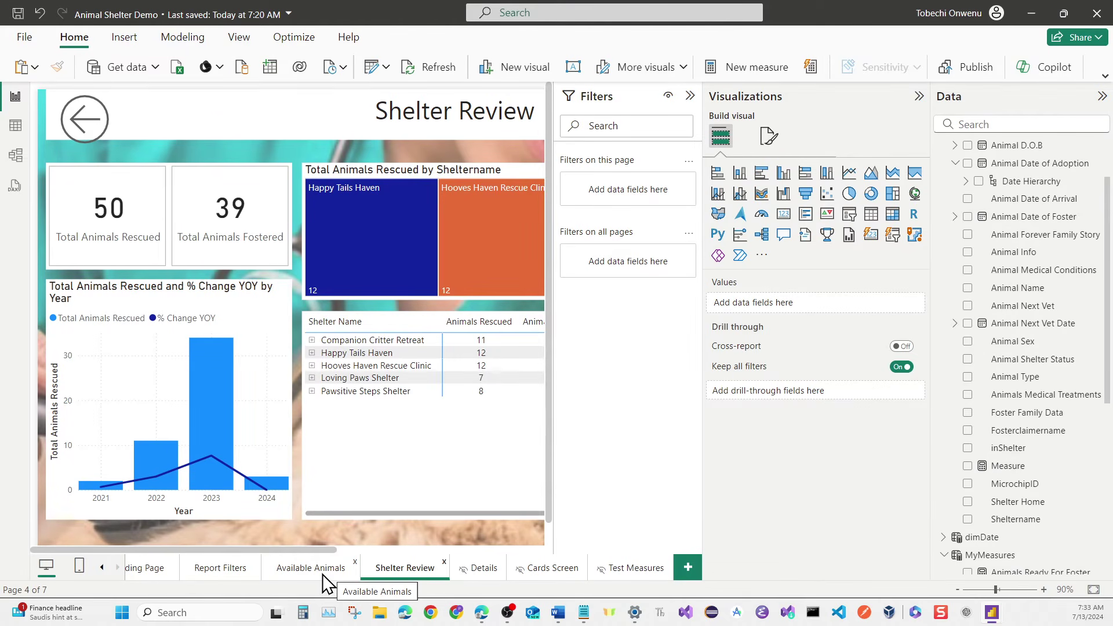
pyautogui.click(471, 574)
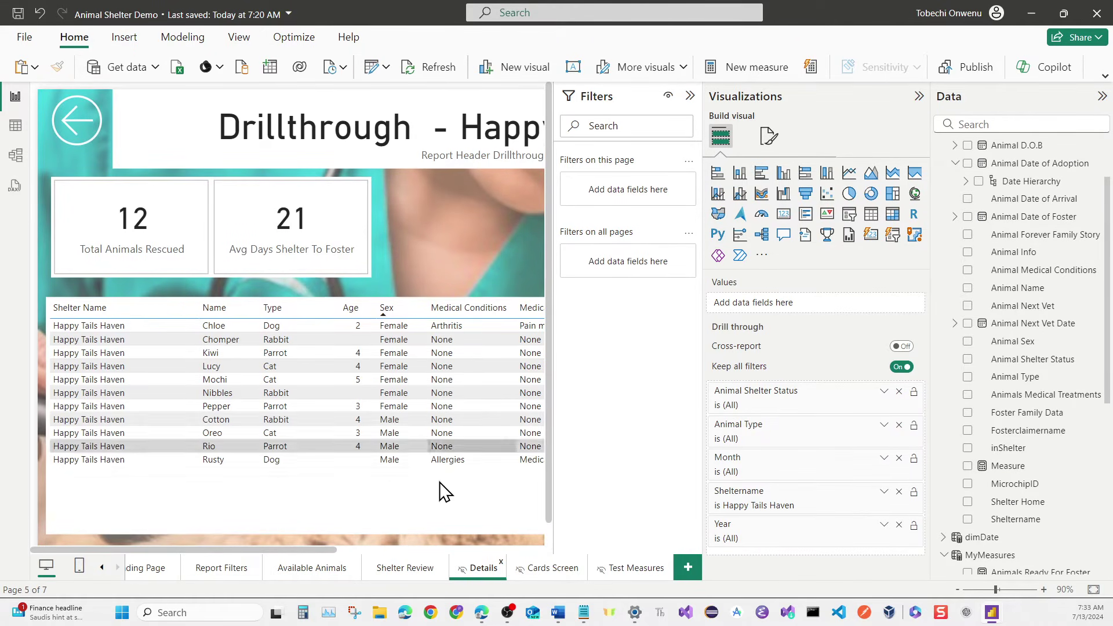
pyautogui.click(318, 571)
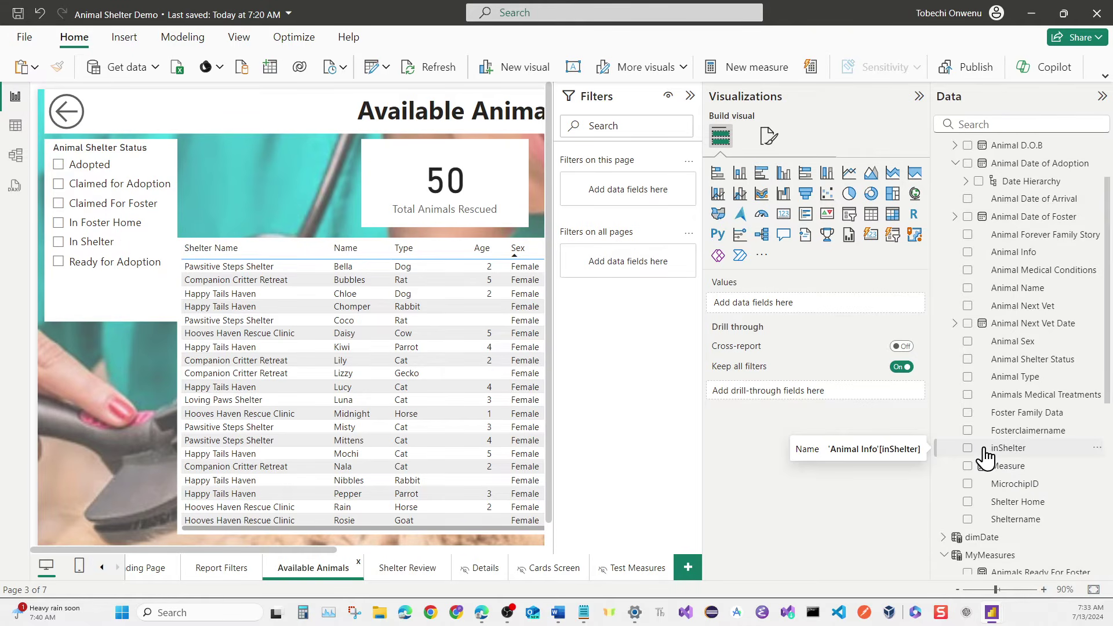
pyautogui.moveTo(1005, 452); pyautogui.dragTo(627, 182)
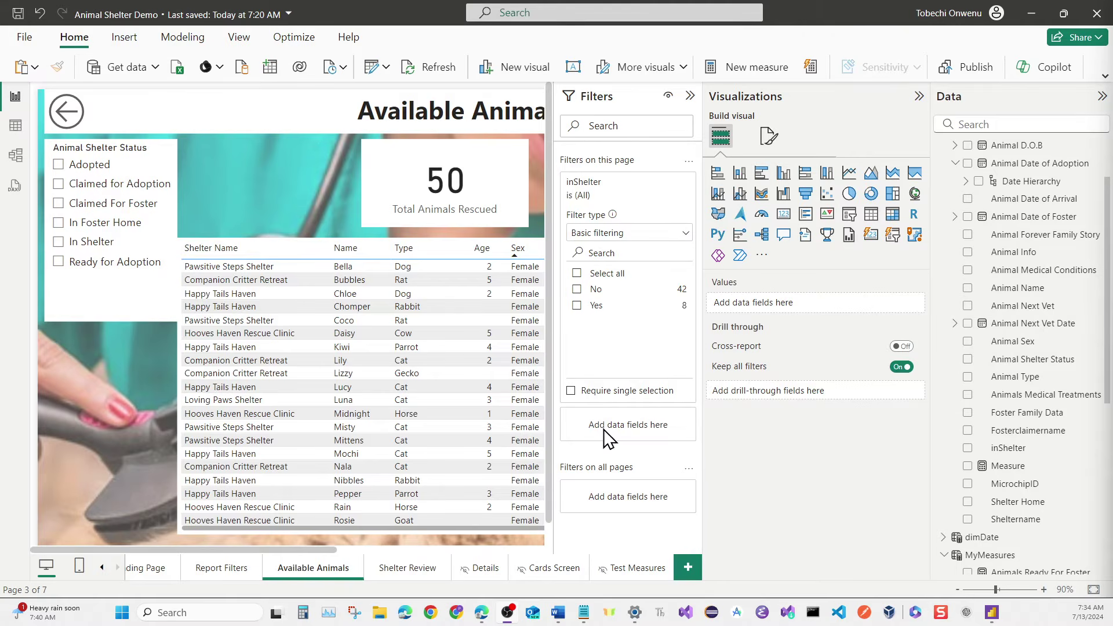
pyautogui.click(577, 306)
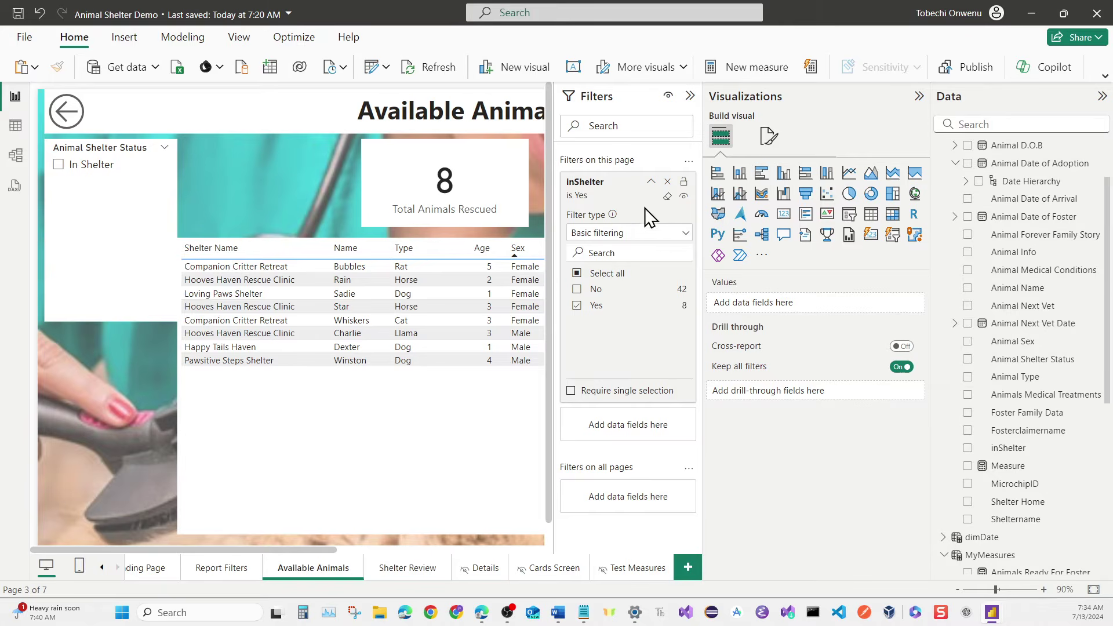
pyautogui.click(691, 98)
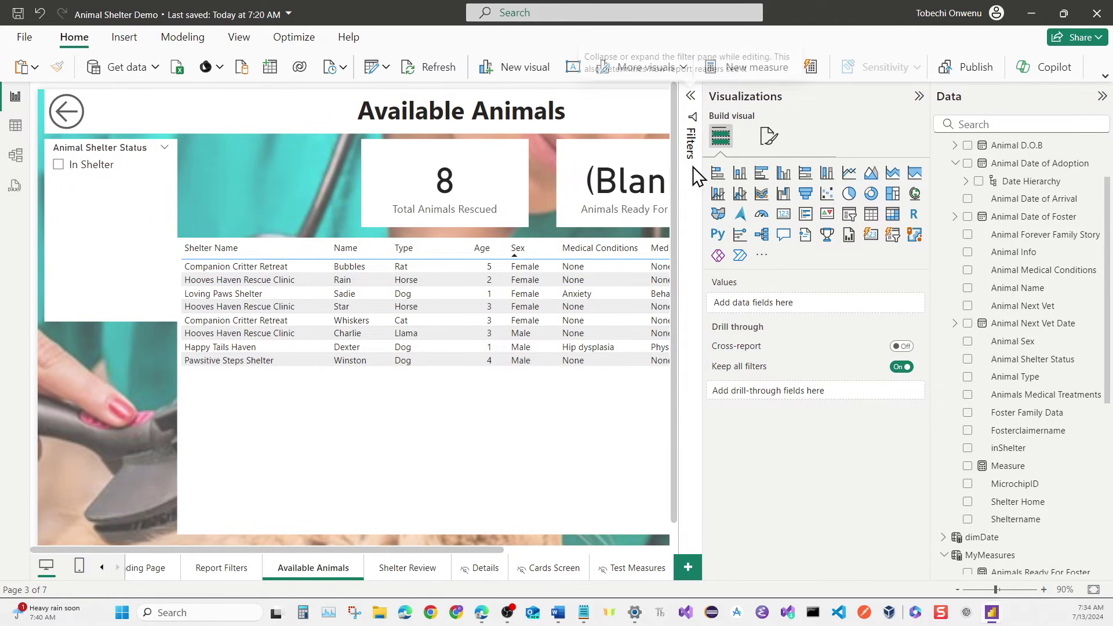
pyautogui.click(920, 96)
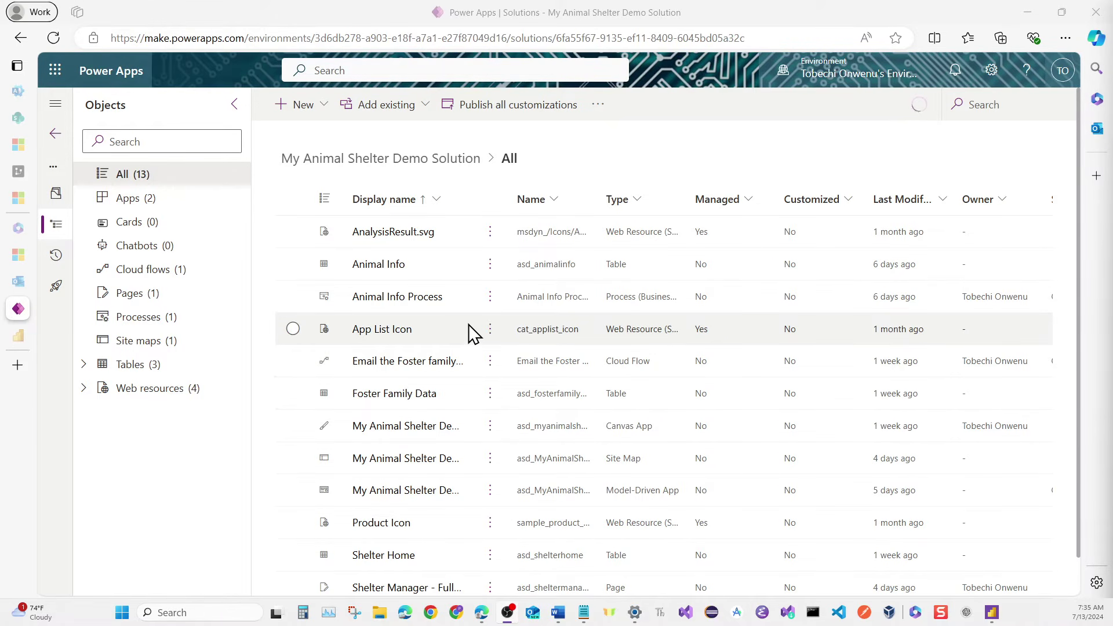
# Open My Animal Shelter Demo App (Model Driven) from the solution's apps and play it.
pyautogui.scroll(-1, 429, 330)
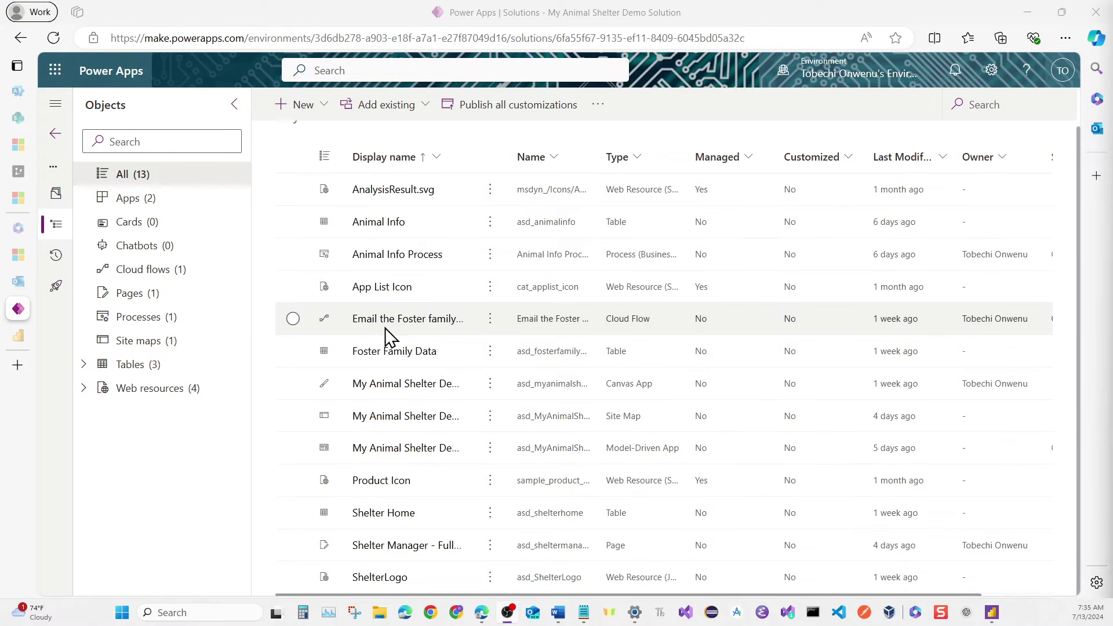
pyautogui.click(135, 198)
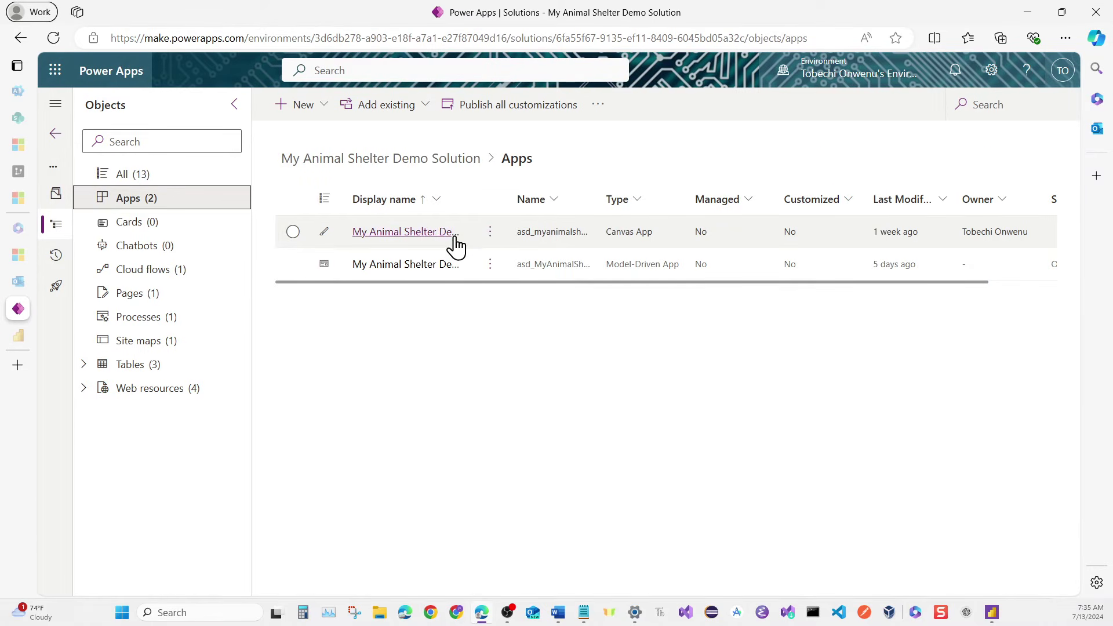
pyautogui.click(413, 268)
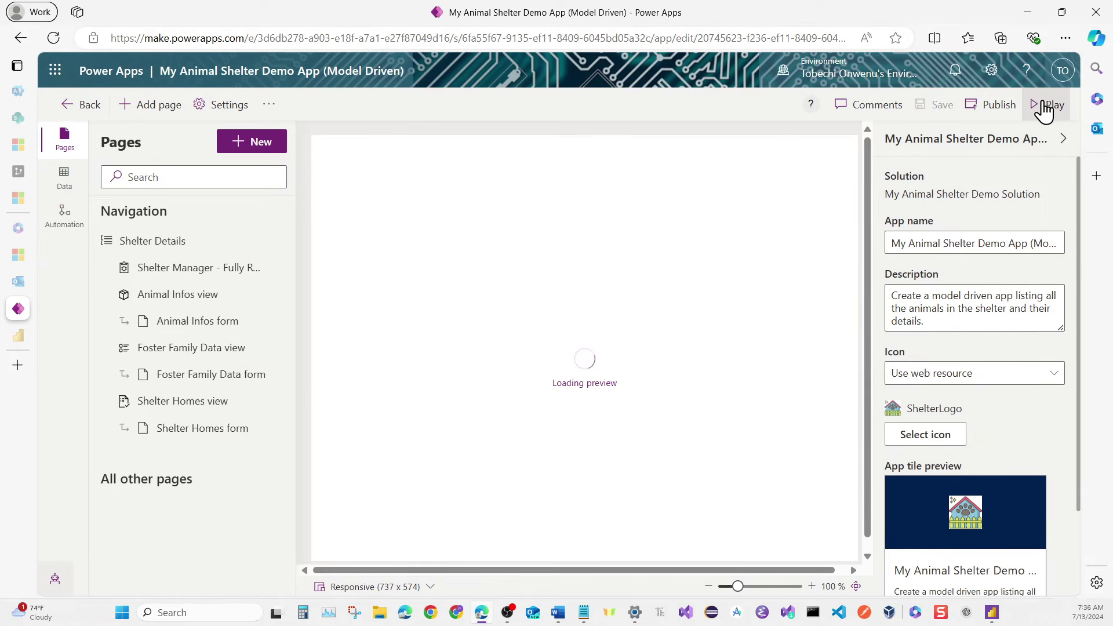
pyautogui.click(1044, 108)
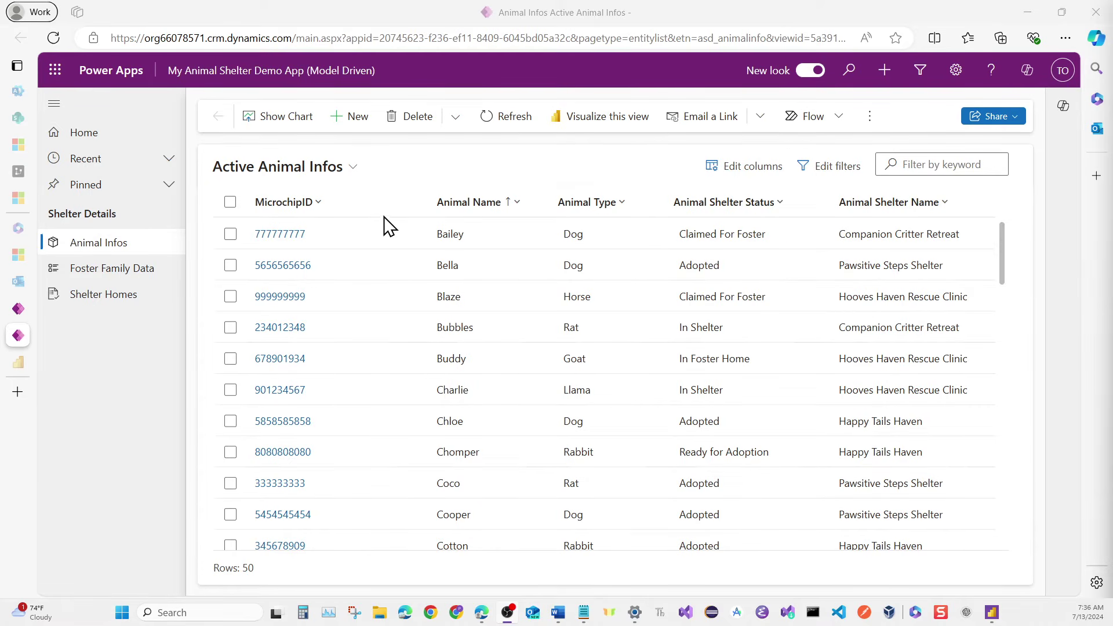
# Switch the Animal Infos list to the Available Animal Infos view and open the record for Bubbles.
pyautogui.click(346, 173)
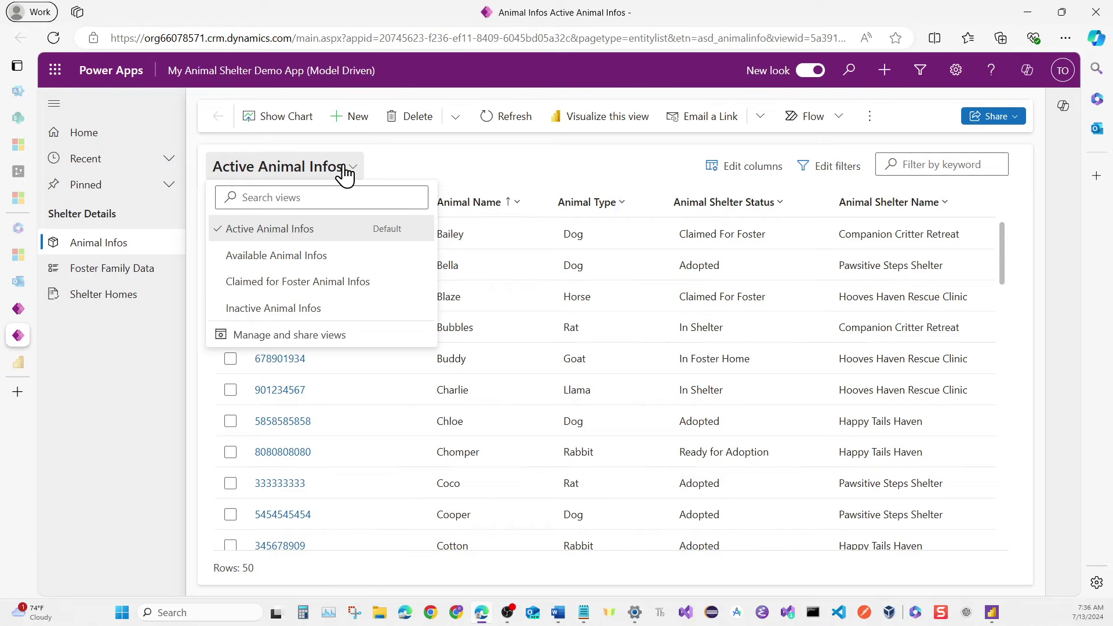
pyautogui.click(324, 257)
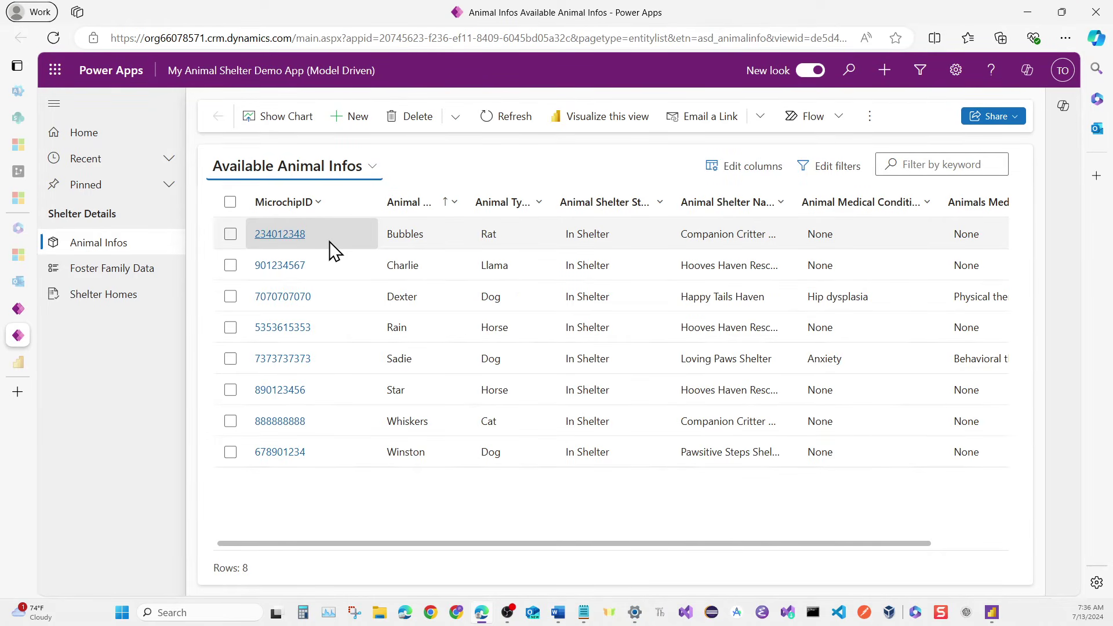
pyautogui.click(280, 235)
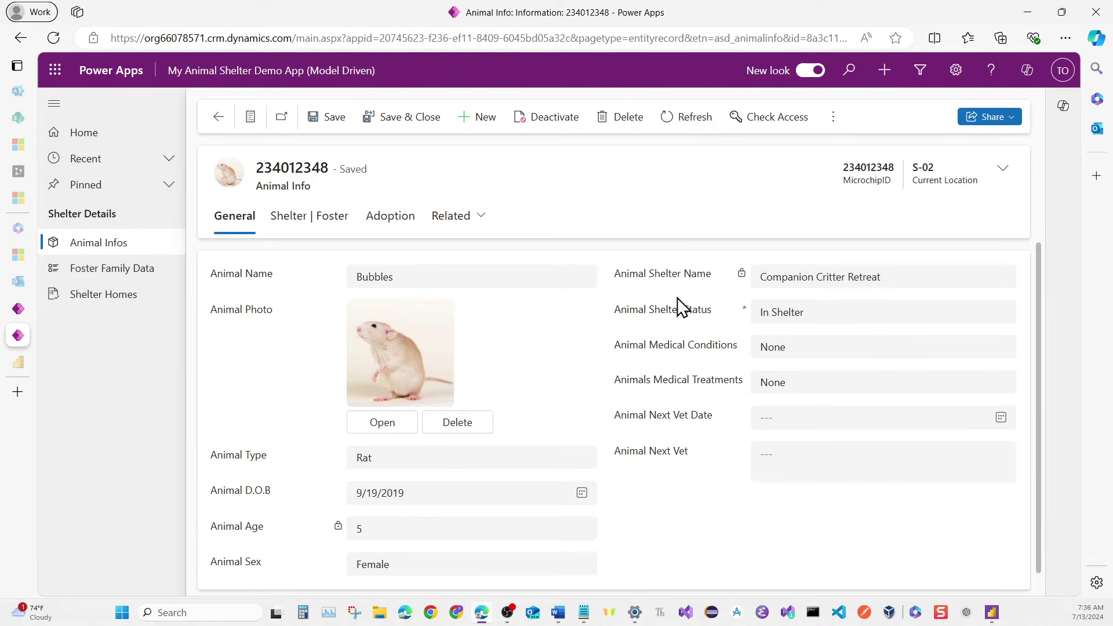
# Set the Animal Shelter Status of Bubbles to Ready for Foster and save the record.
pyautogui.click(792, 317)
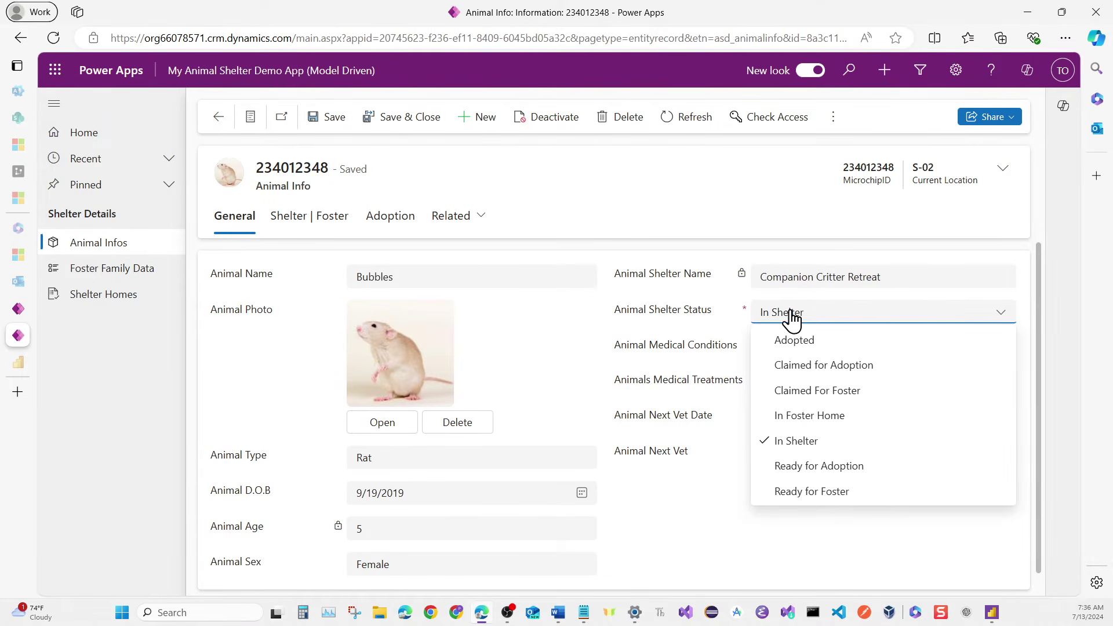
pyautogui.click(812, 492)
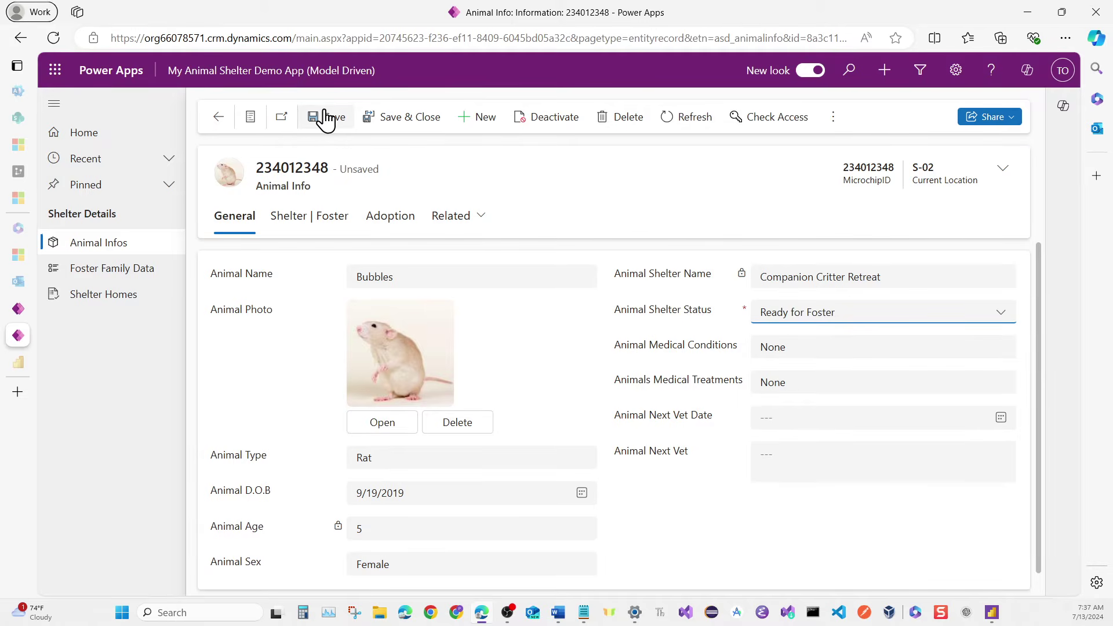
pyautogui.click(327, 119)
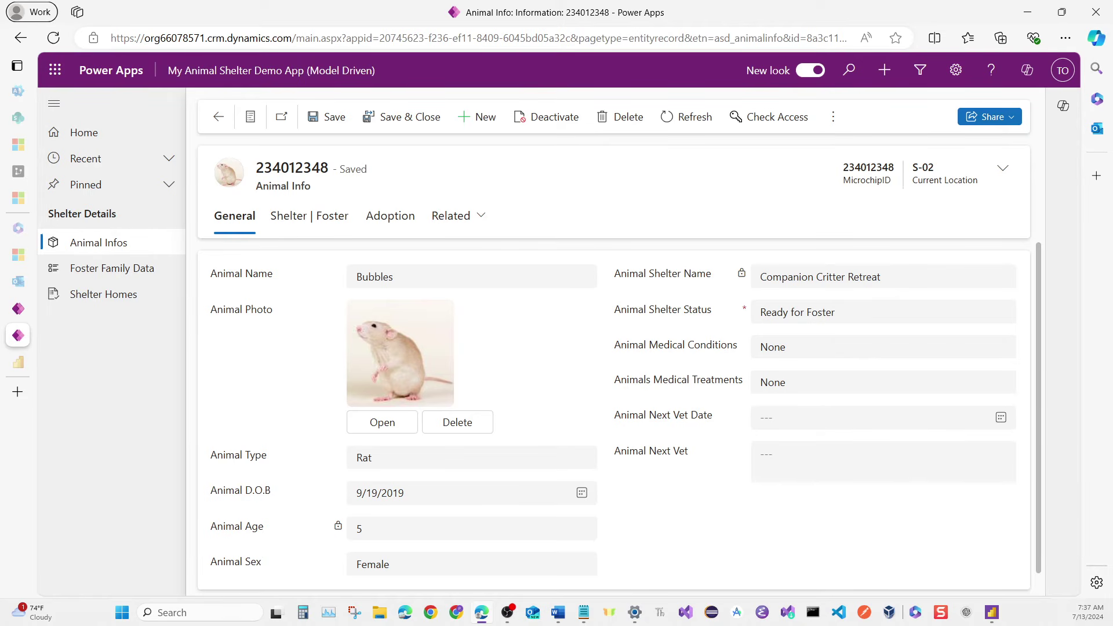
# Switch to the Animal Shelter Demo report in Power BI Desktop and refresh its data.
pyautogui.hotkey('alt', 'Tab')
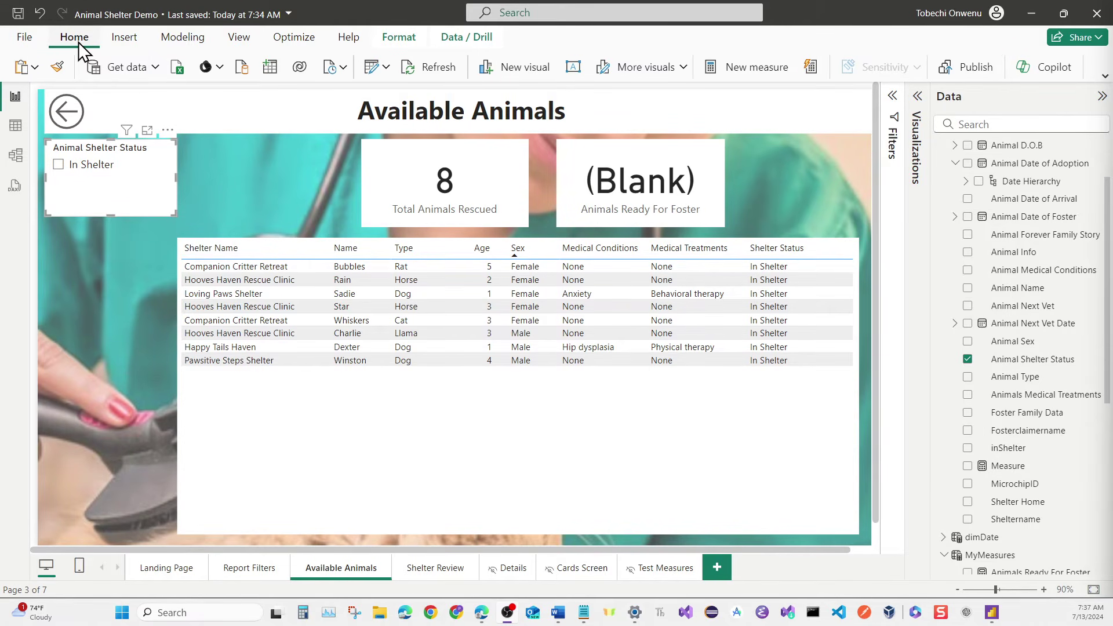
pyautogui.click(409, 72)
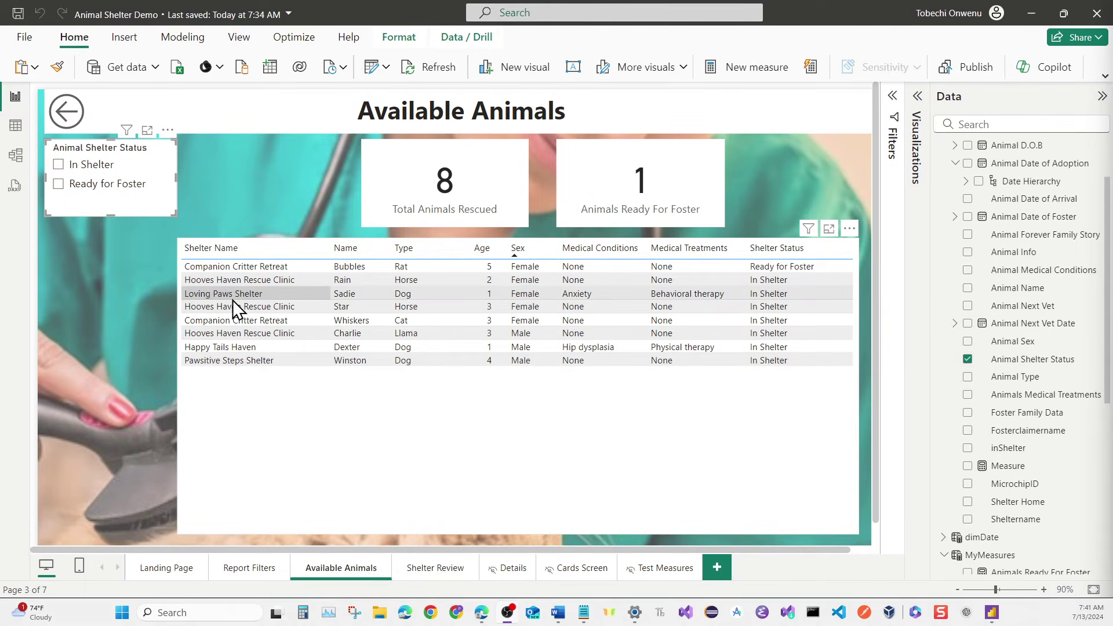
# In the table view, add a calculated column to Animal Info with the formula URL_Model_Driven = "Enter URL Here" &'Animal Info'[Animal Info].
pyautogui.click(16, 139)
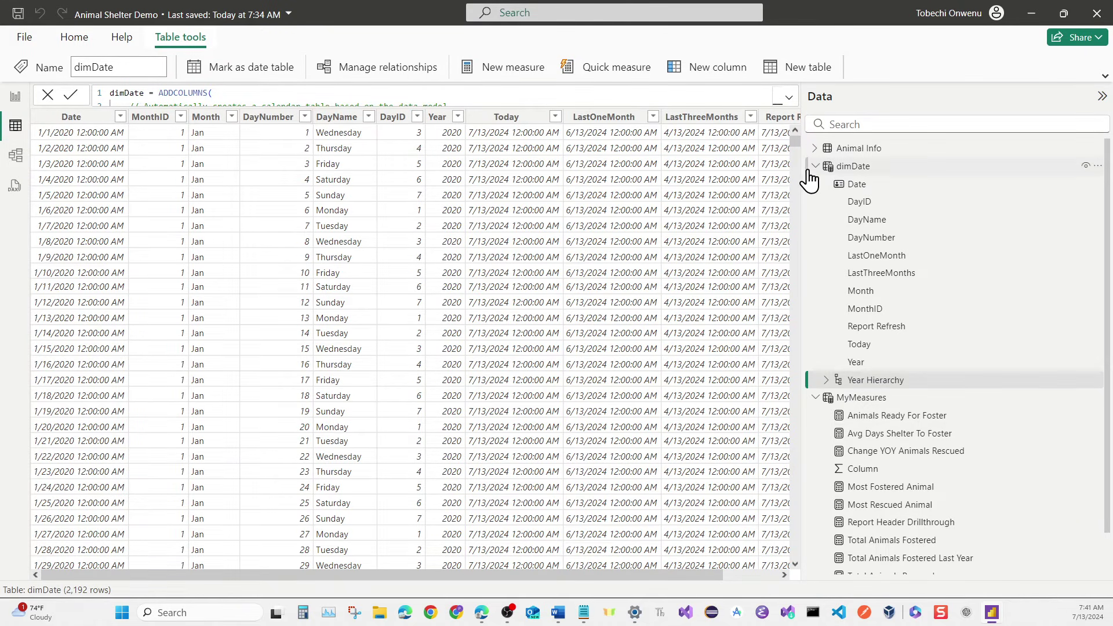
pyautogui.click(815, 149)
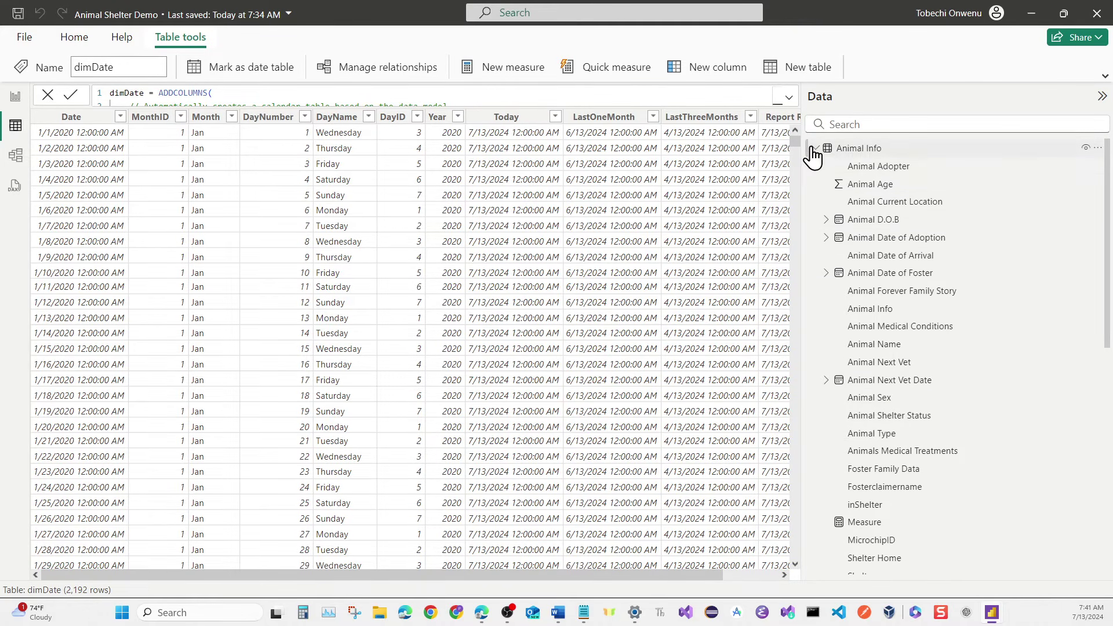
pyautogui.click(817, 149)
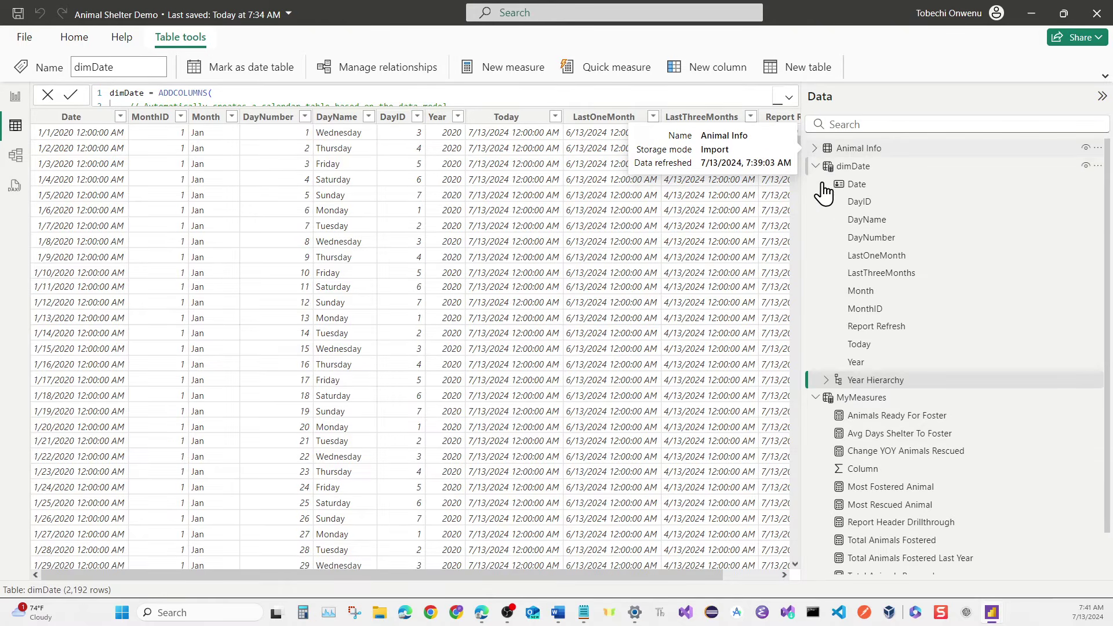
pyautogui.click(812, 380)
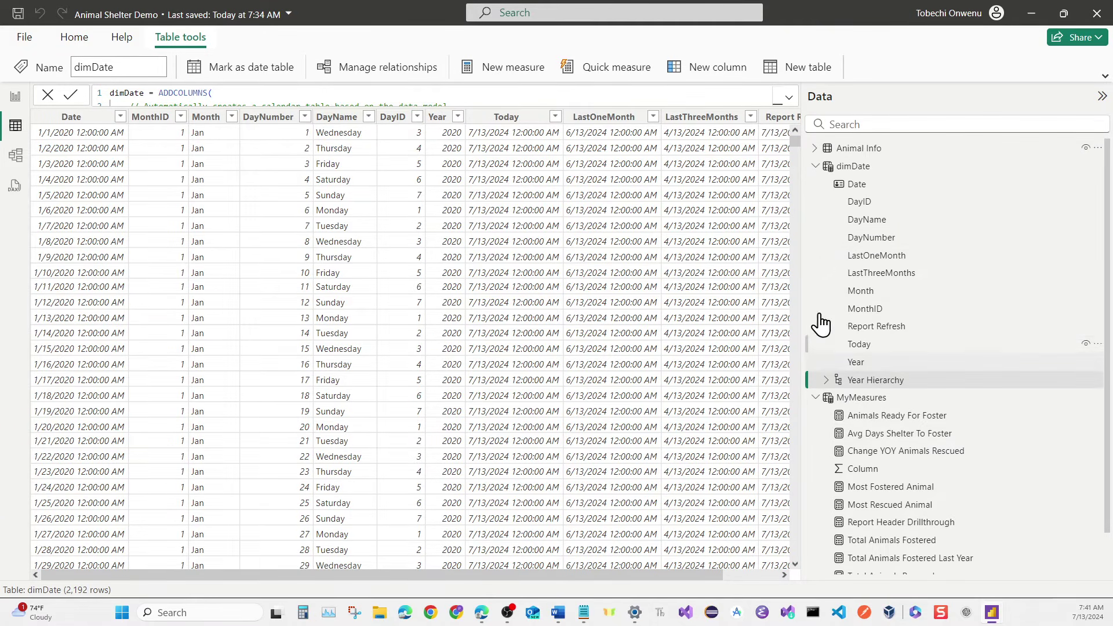
pyautogui.click(816, 168)
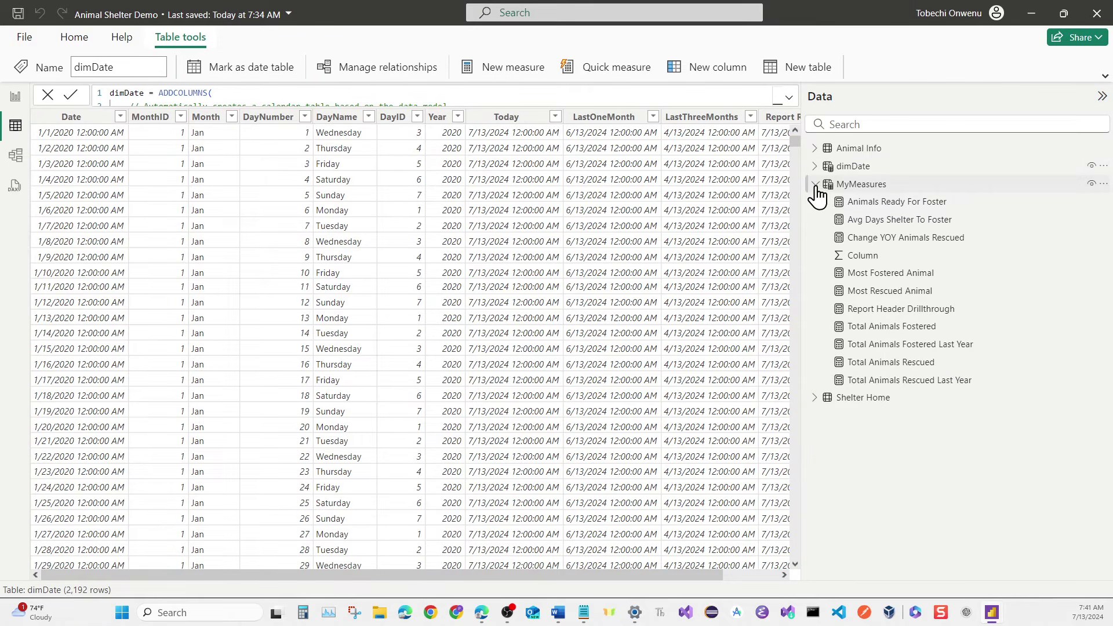
pyautogui.click(816, 185)
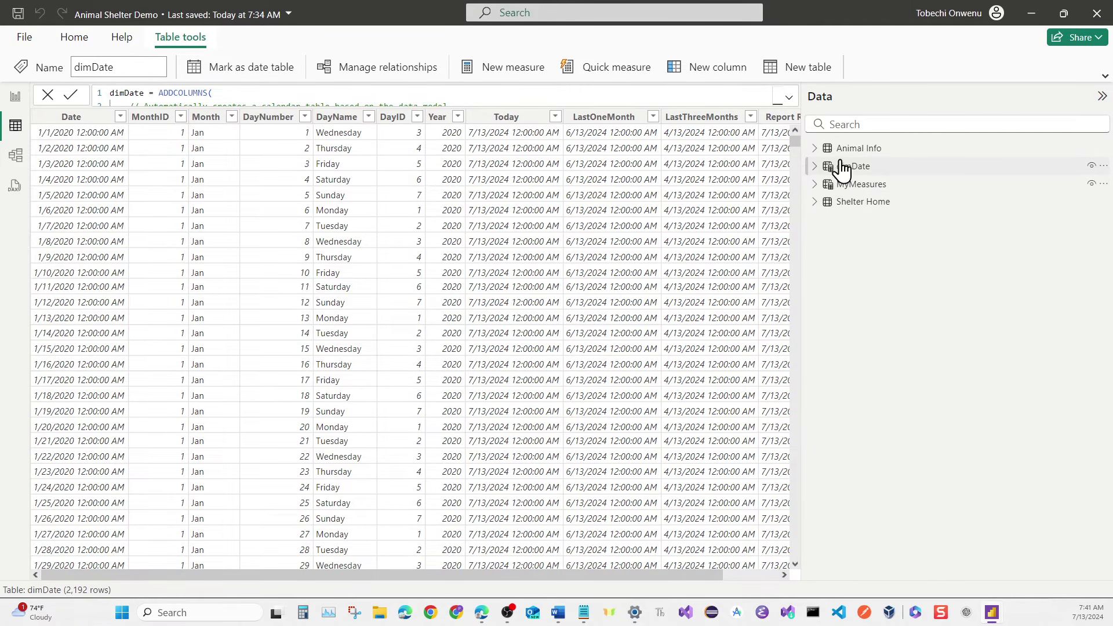
pyautogui.rightClick(860, 152)
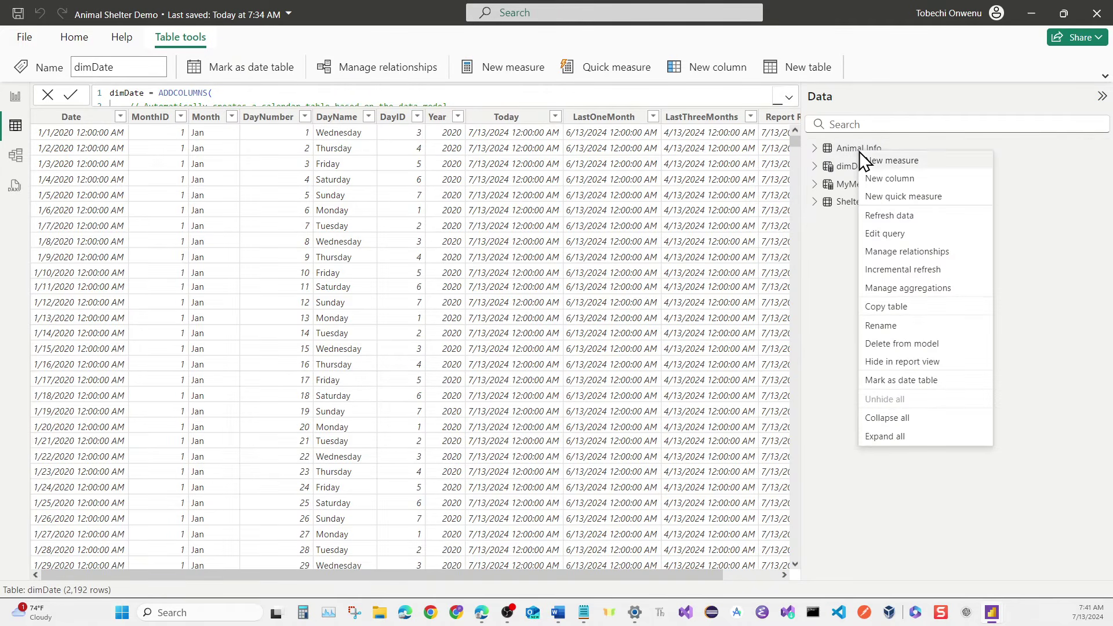
pyautogui.click(888, 179)
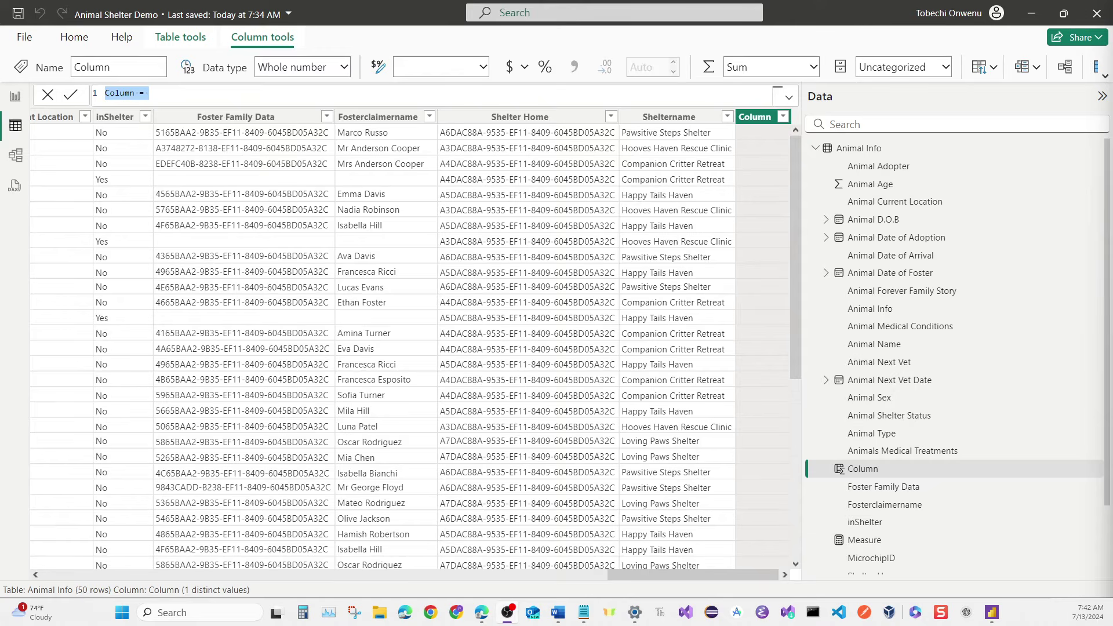
pyautogui.write('URL_Model_Driven = "Enter URL Here" &\'Animal Info\'[Animal Info]')
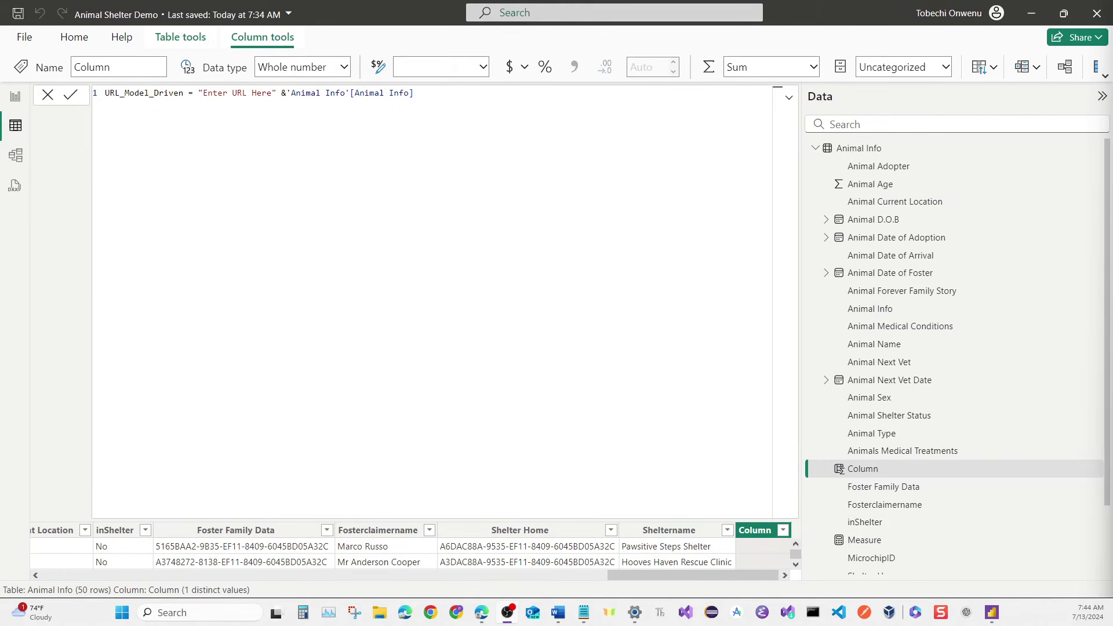
# Switch to the Bubbles record in Power Apps and copy its web address from the start through "id=".
pyautogui.hotkey('alt', 'Tab')
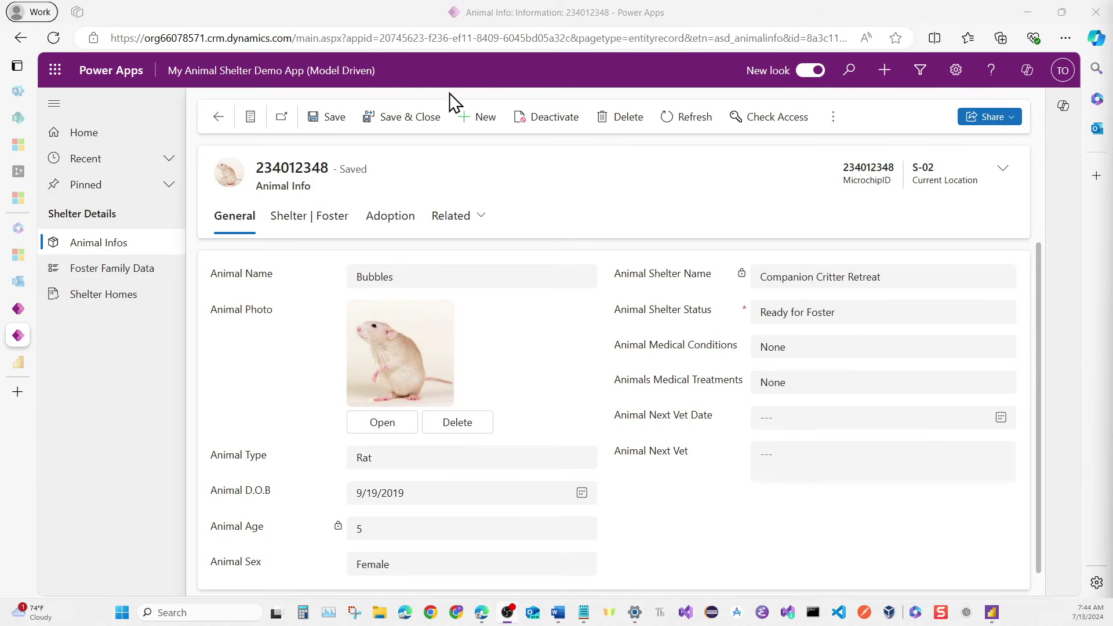
pyautogui.click(458, 39)
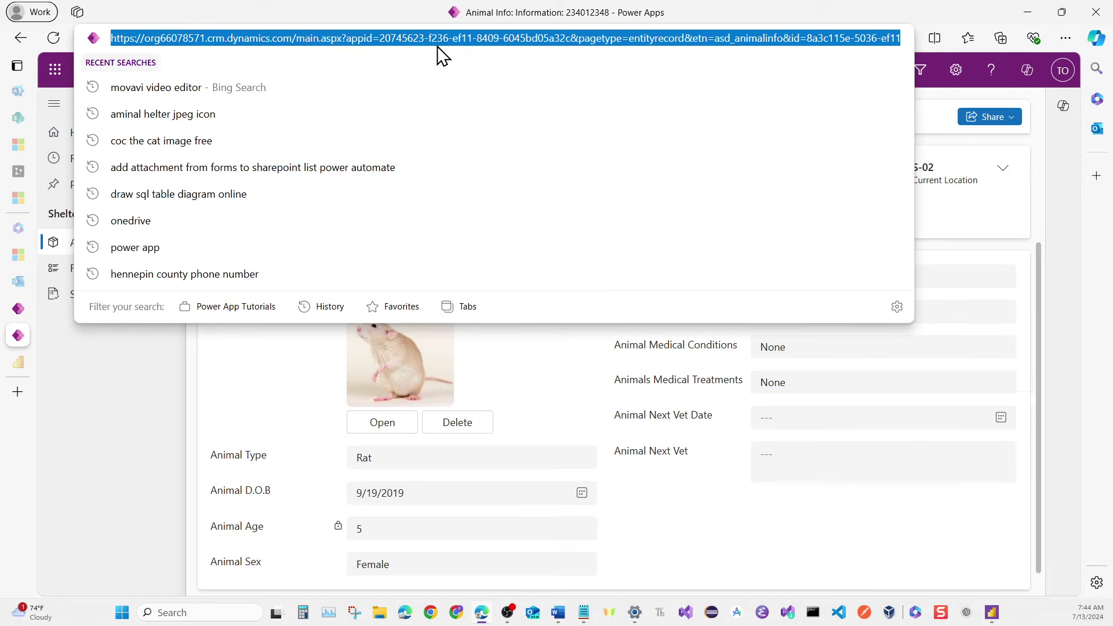
pyautogui.click(470, 37)
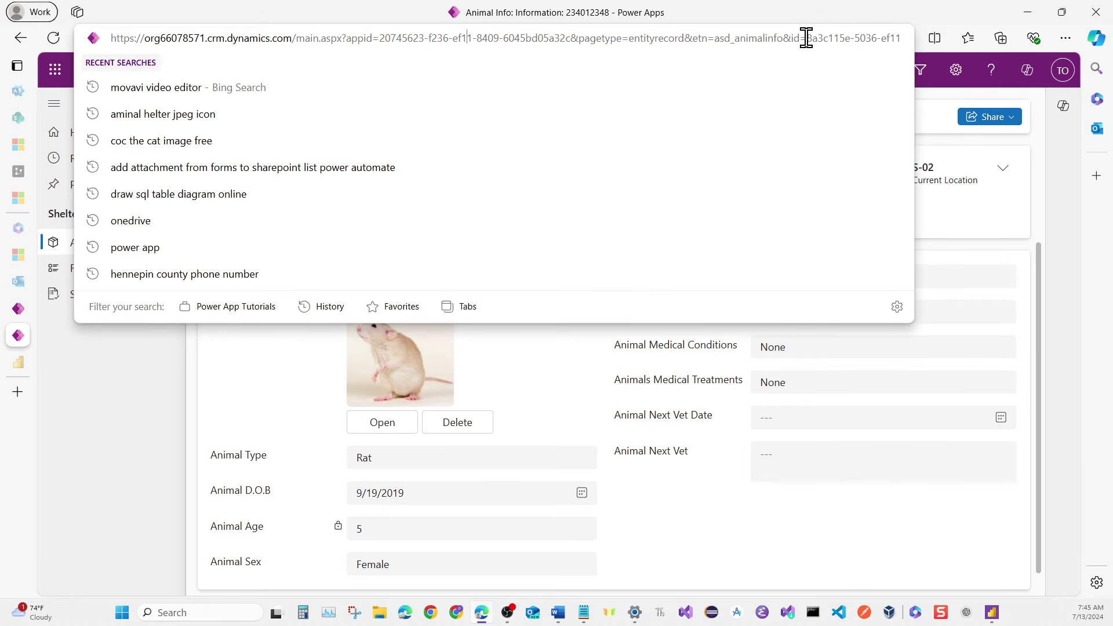
pyautogui.moveTo(806, 38); pyautogui.dragTo(73, 47)
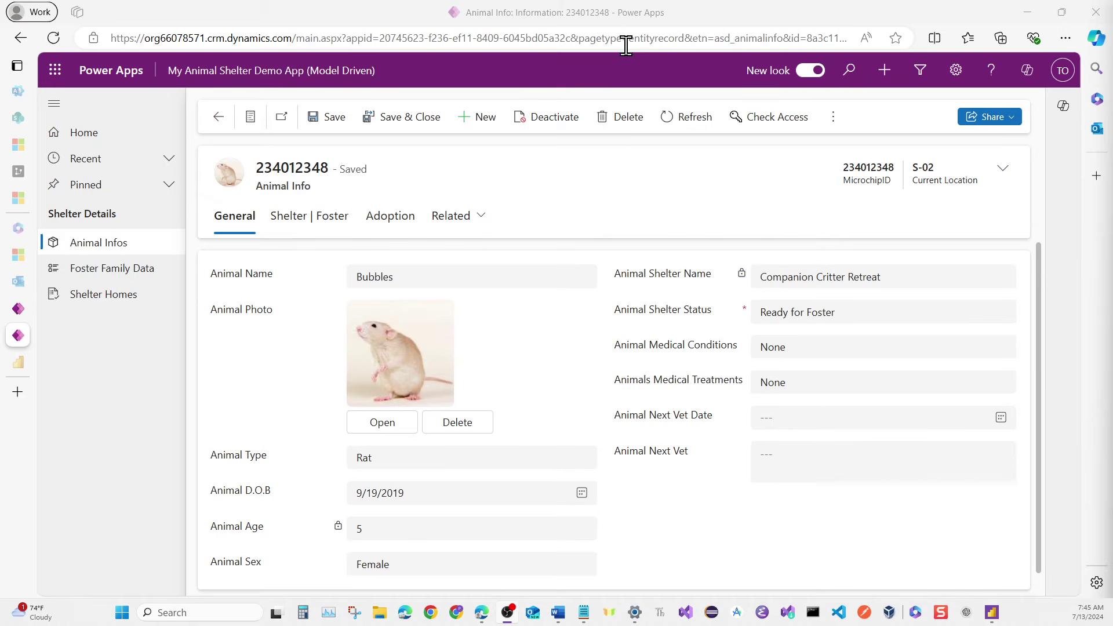
pyautogui.rightClick(625, 45)
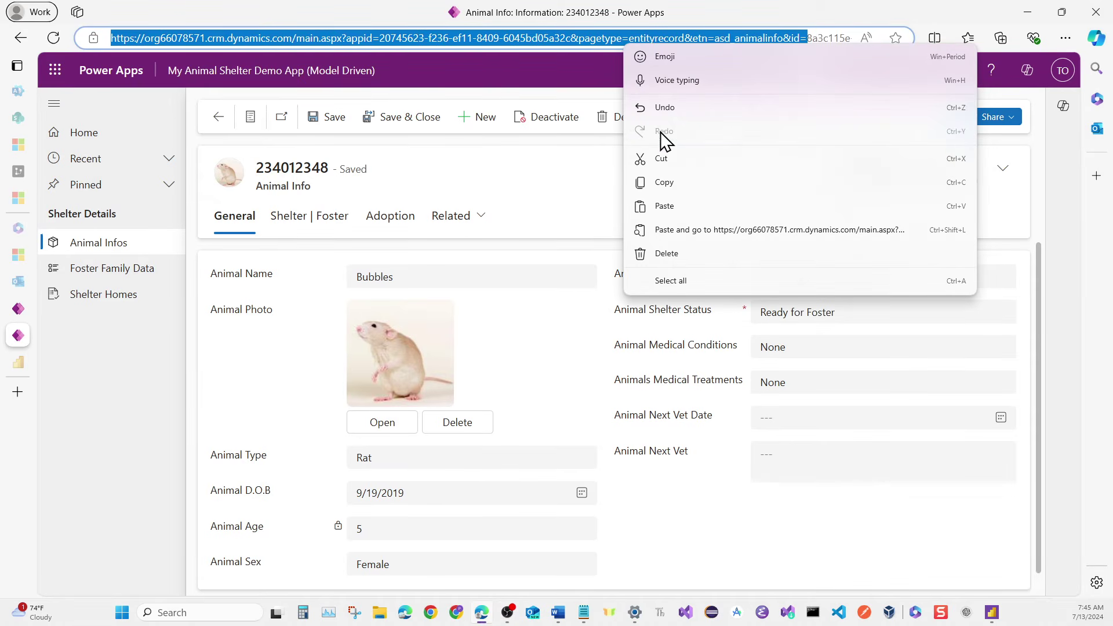
pyautogui.click(663, 185)
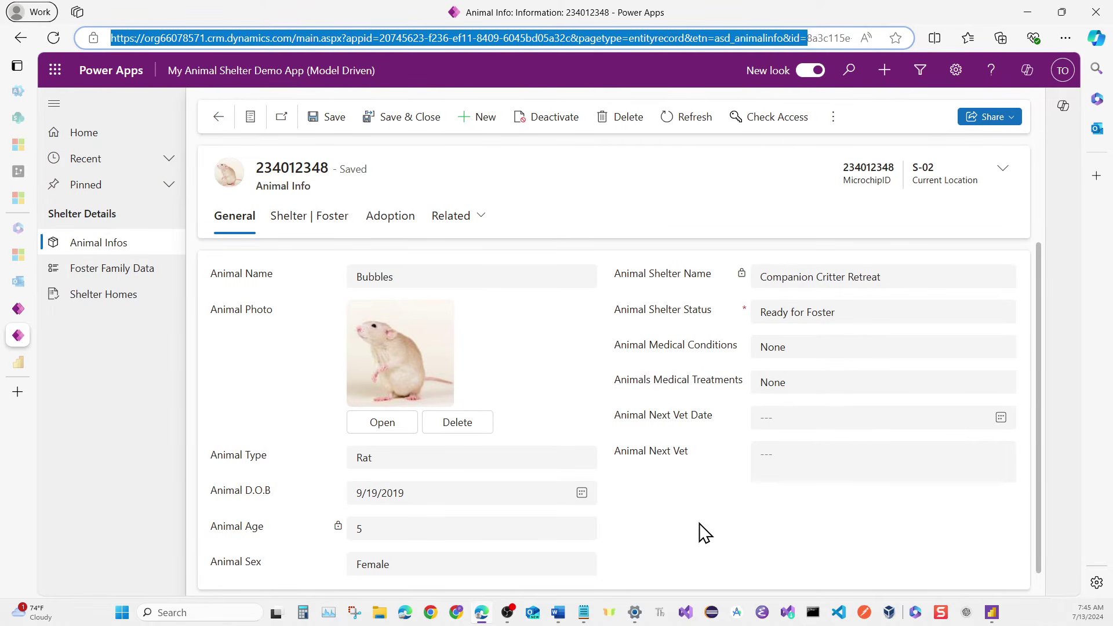
# Back in the Animal Shelter Demo report, replace "Enter URL Here" in the URL_Model_Driven formula with the copied address in quotes and commit it.
pyautogui.moveTo(985, 608)
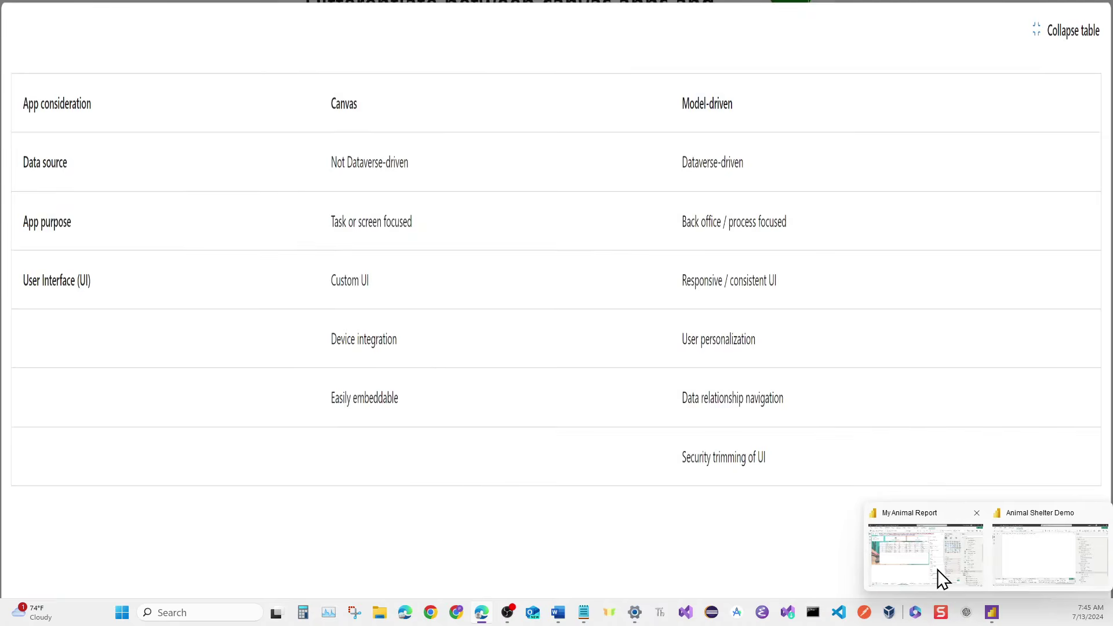
pyautogui.click(938, 569)
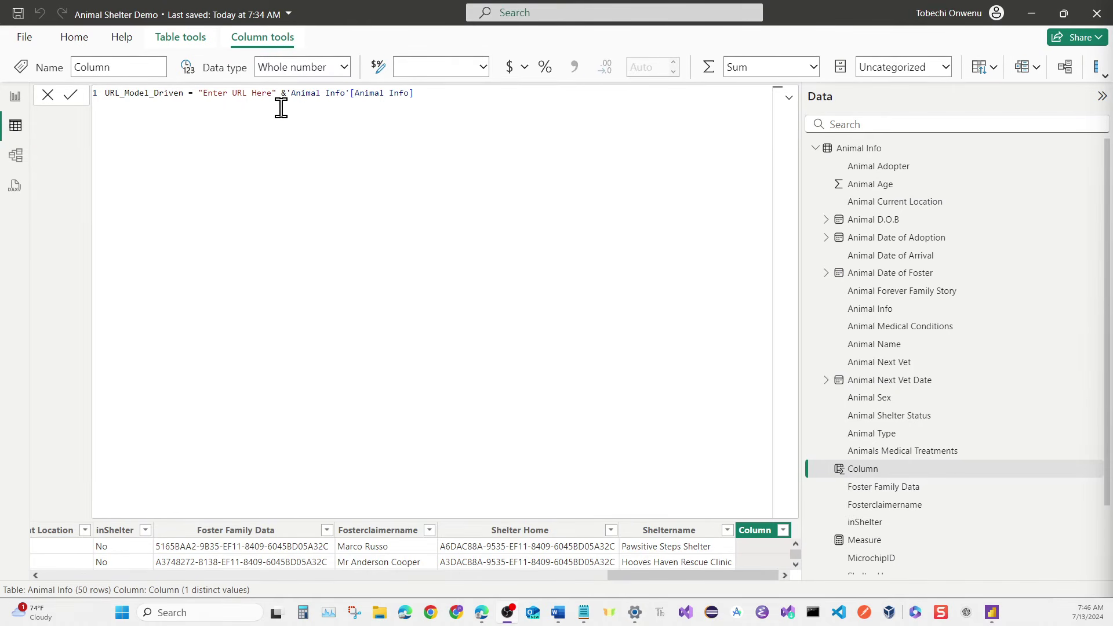
pyautogui.moveTo(276, 95); pyautogui.dragTo(200, 95)
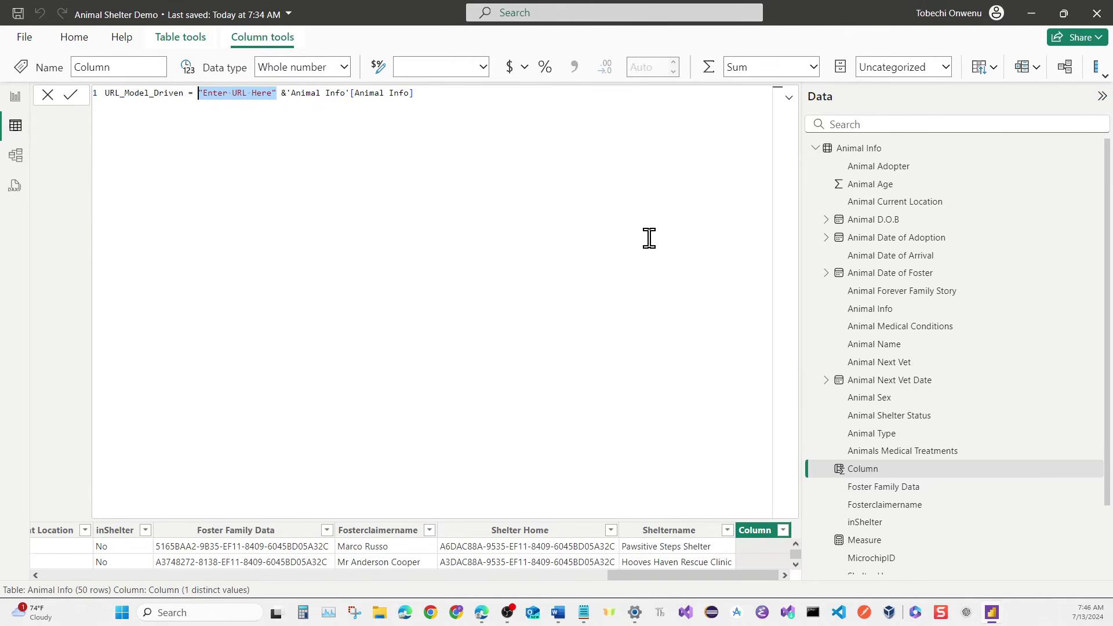
pyautogui.hotkey('ctrl', 'v')
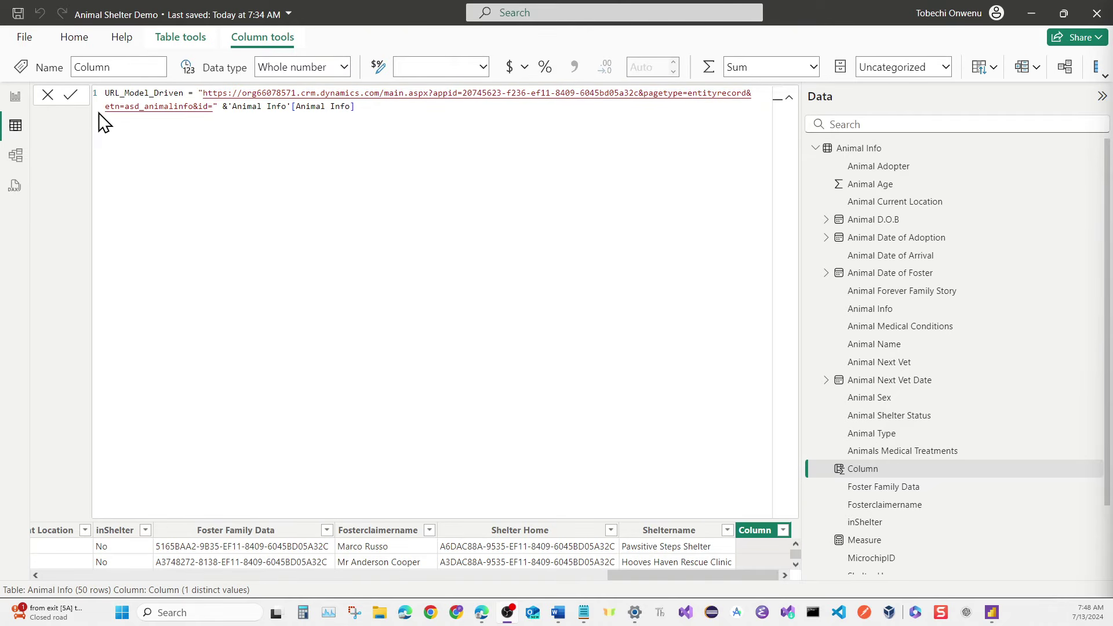
pyautogui.click(74, 99)
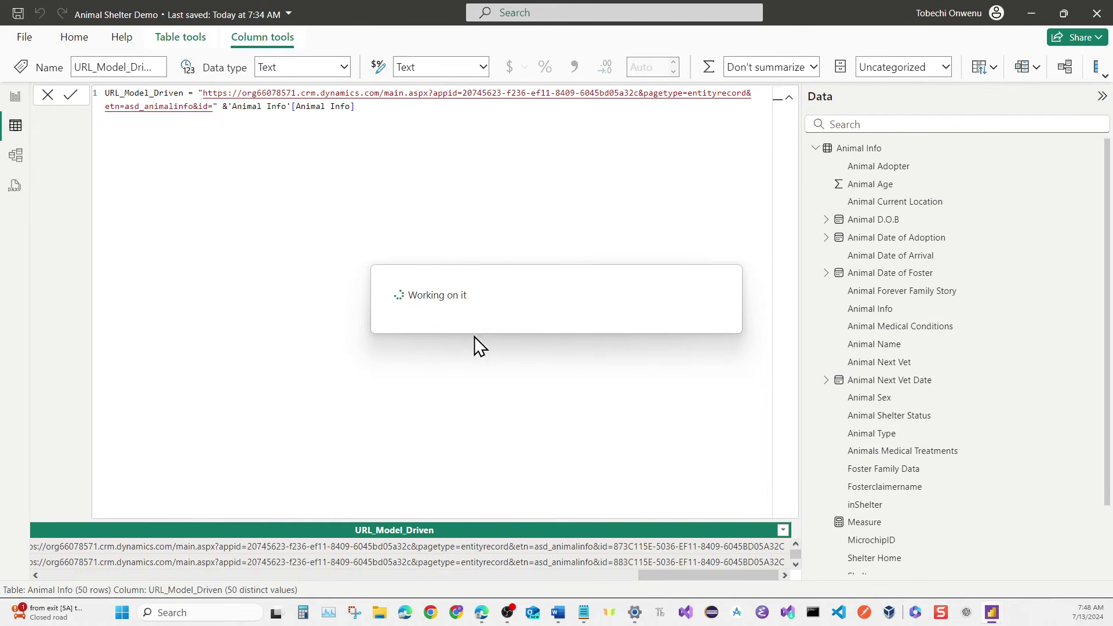
pyautogui.click(790, 98)
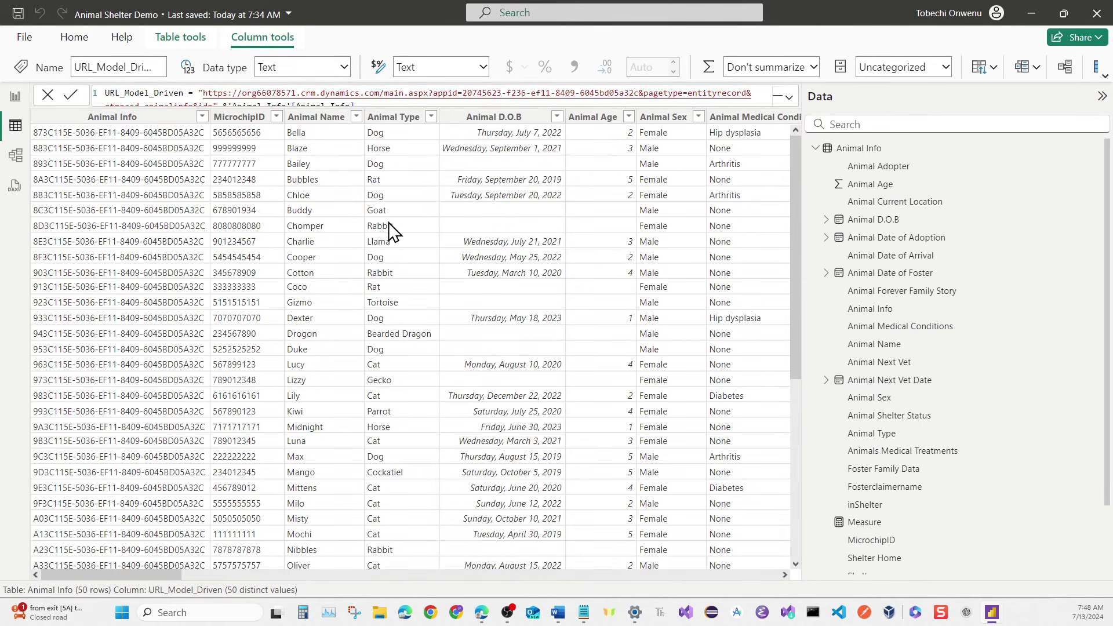
# Return to the Available Animals report page and add URL_Model_Driven as the first column of the animals table.
pyautogui.click(16, 99)
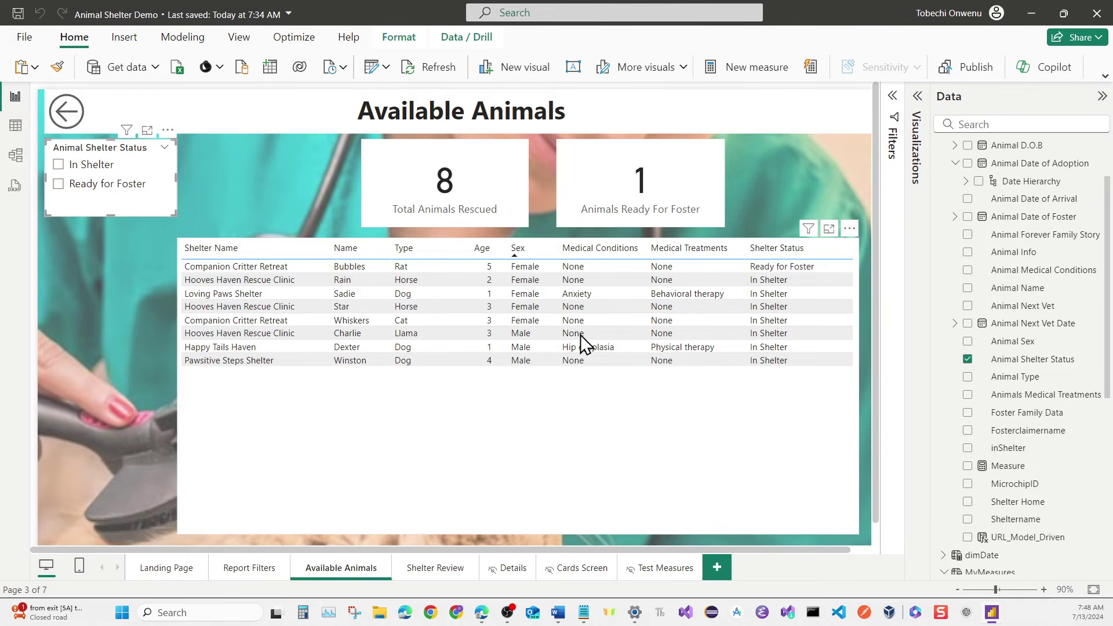
pyautogui.click(916, 96)
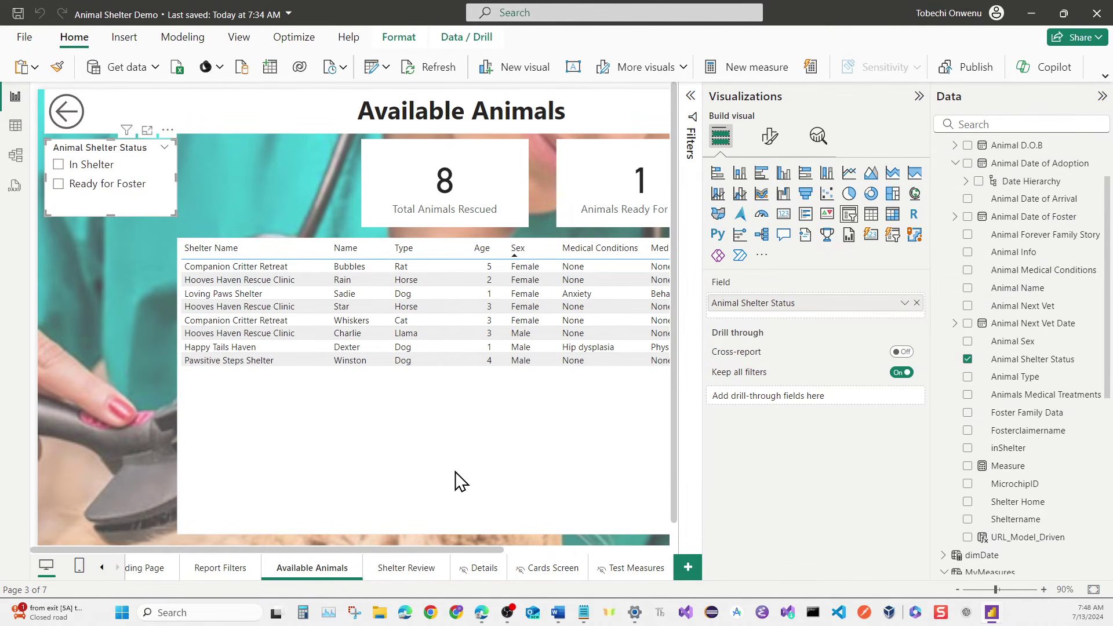
pyautogui.click(526, 468)
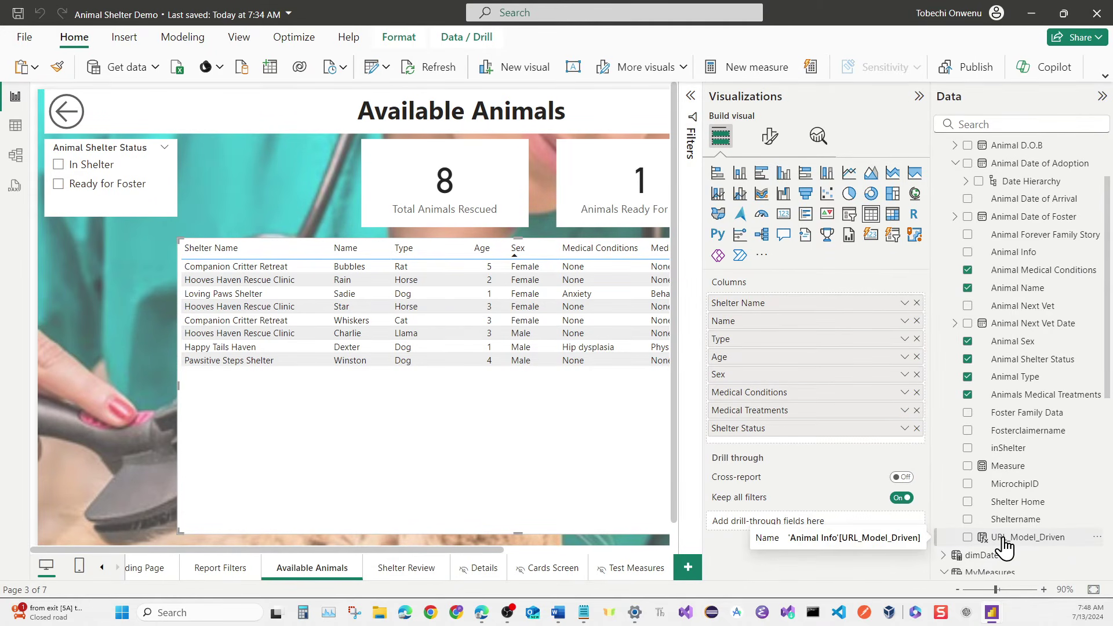
pyautogui.moveTo(1004, 538); pyautogui.dragTo(775, 297)
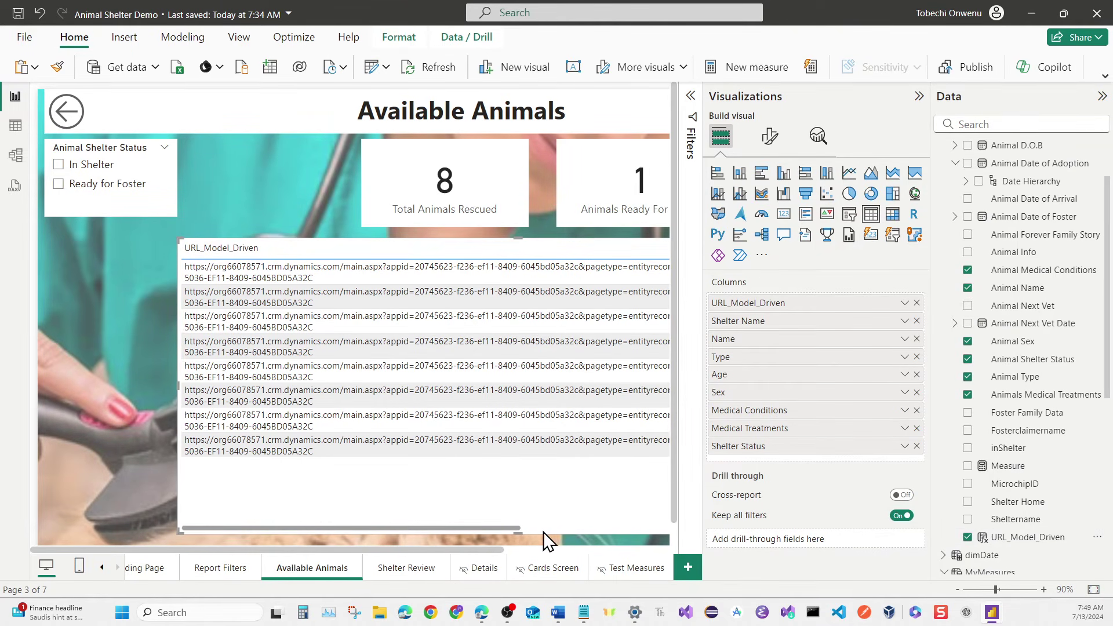
pyautogui.moveTo(503, 530); pyautogui.dragTo(567, 532)
pyautogui.hscroll(-10, 660, 514)
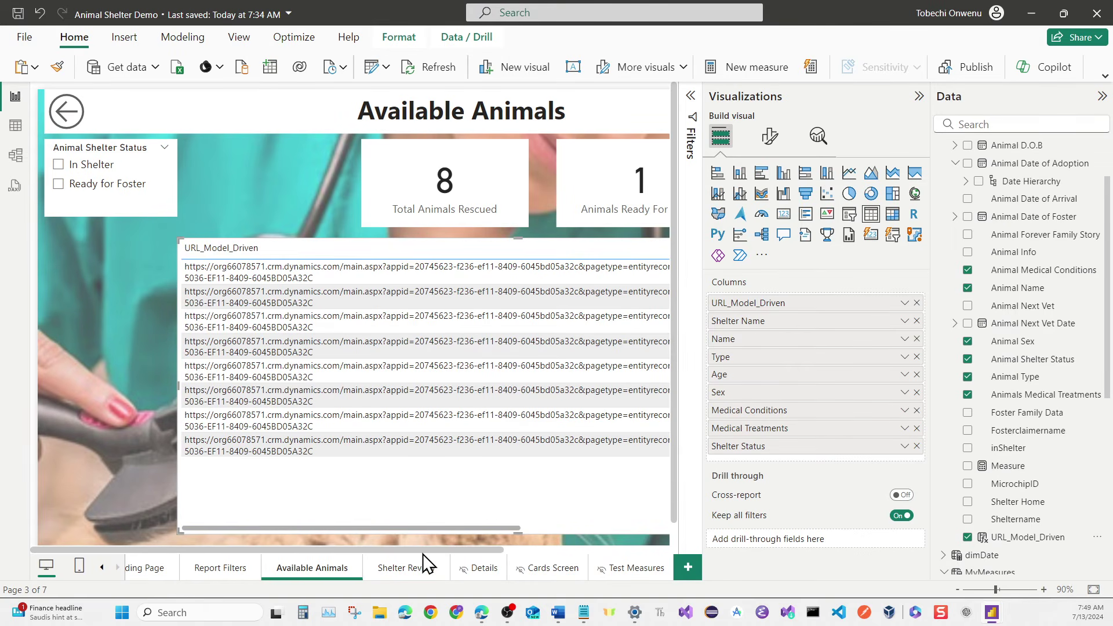
pyautogui.hscroll(3, 574, 536)
pyautogui.hscroll(3, 574, 535)
pyautogui.moveTo(638, 524); pyautogui.dragTo(423, 548)
# Turn on the URL icon for the animals table's values and set the URL_Model_Driven column's data category to Web URL.
pyautogui.click(772, 154)
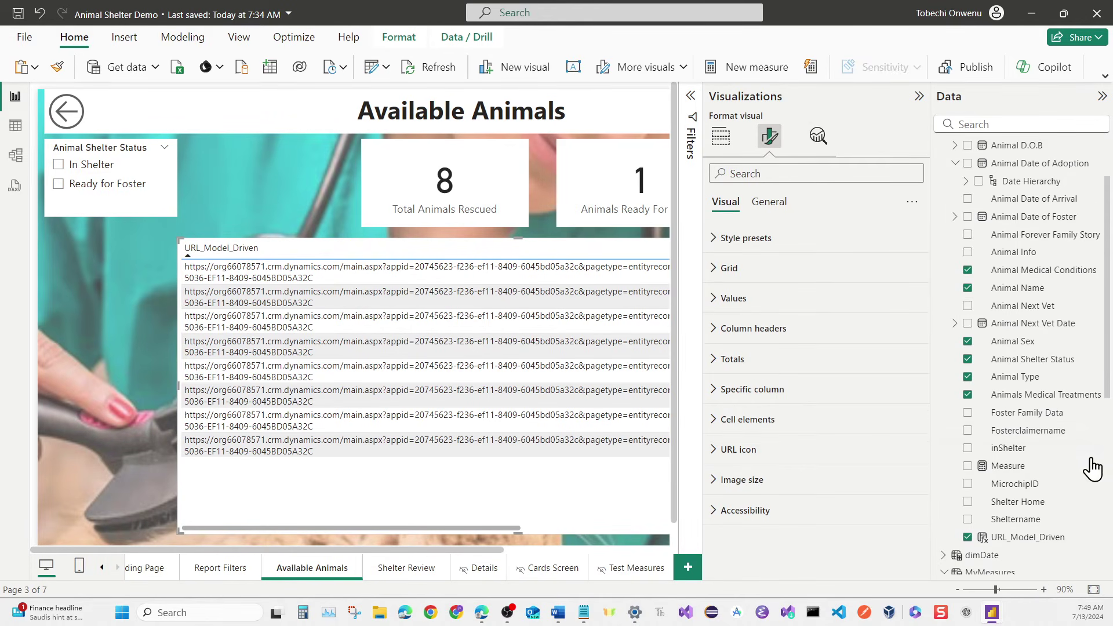
pyautogui.click(755, 455)
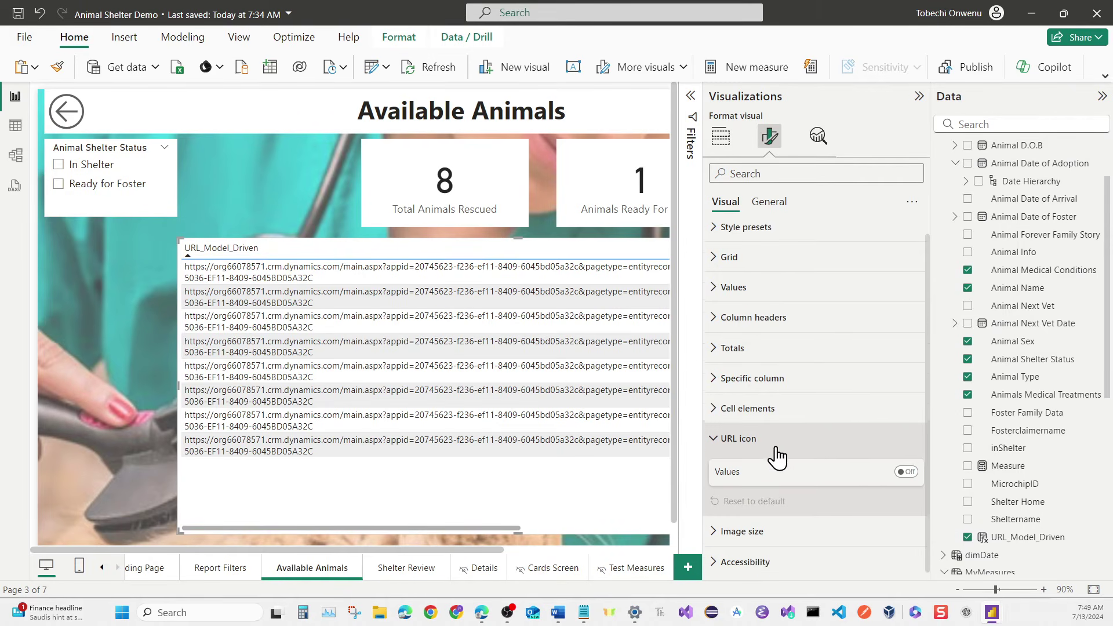
pyautogui.click(906, 471)
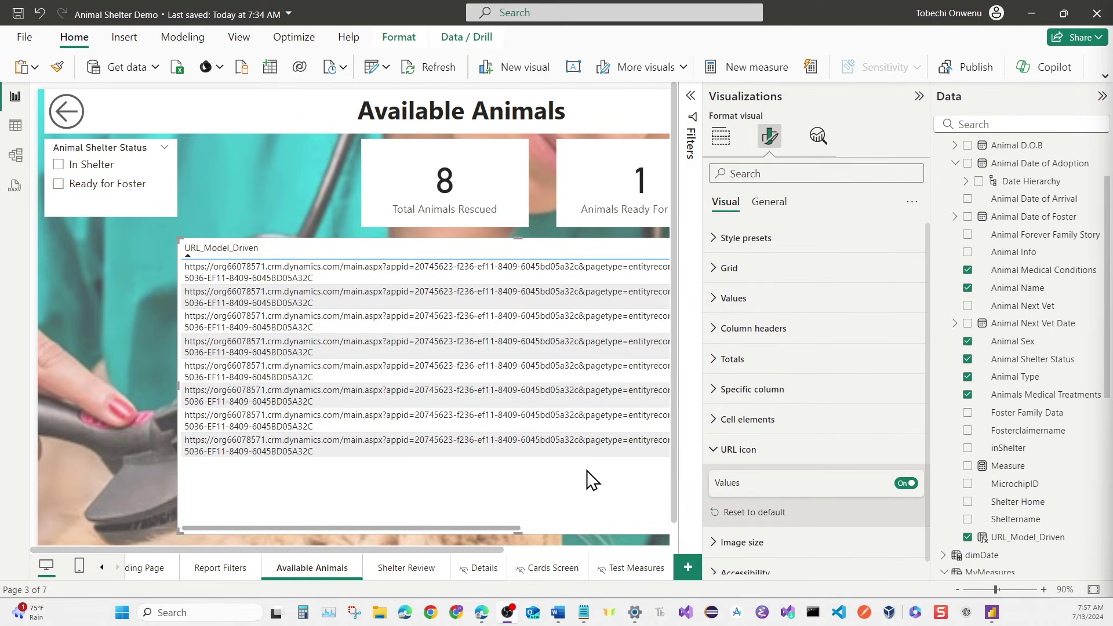
pyautogui.click(1022, 544)
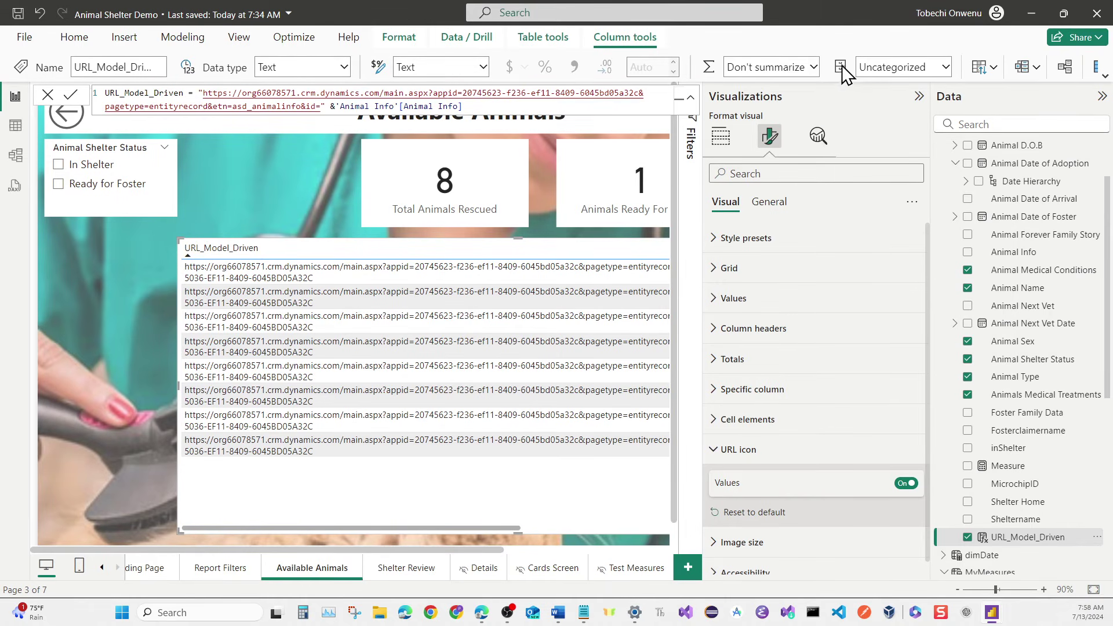
pyautogui.click(941, 67)
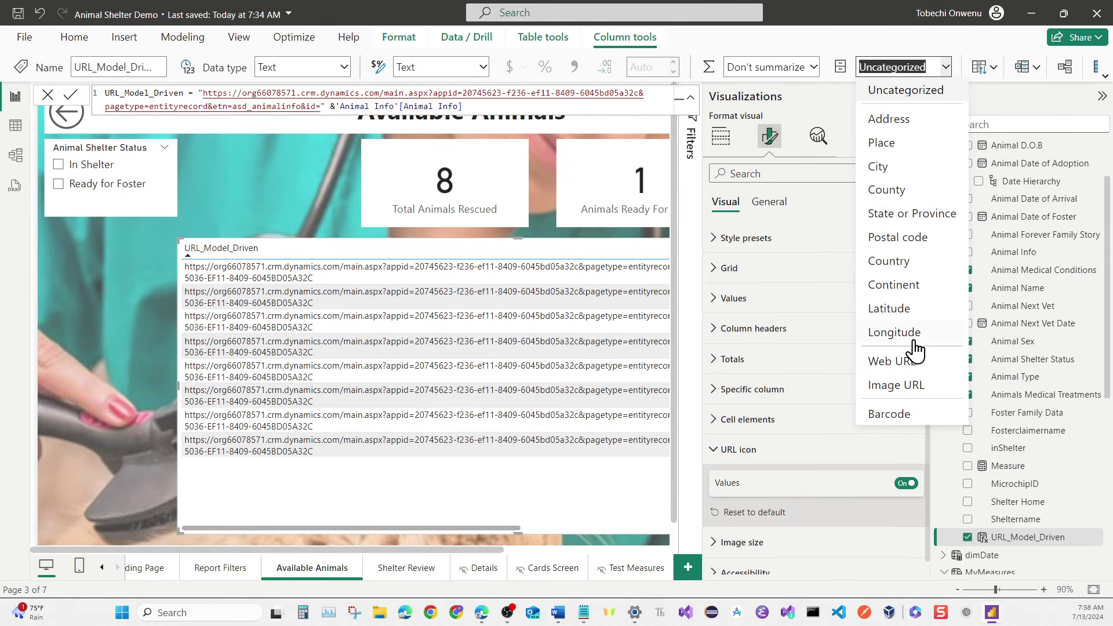
pyautogui.click(905, 366)
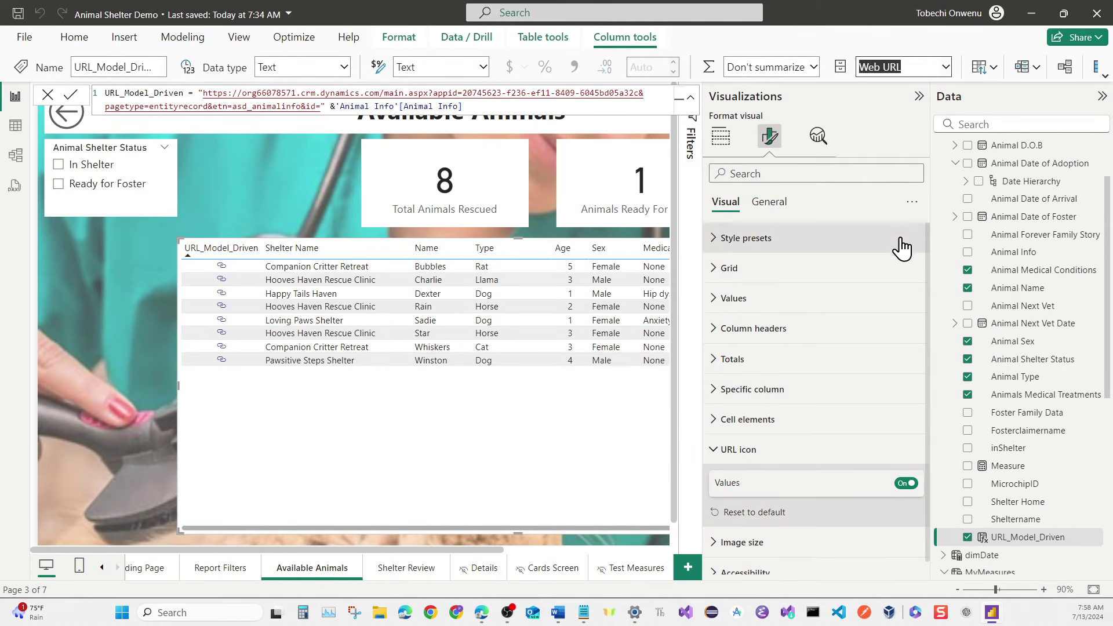
# Widen the animals table leftward to fit all its columns and shorten it to just below the last row.
pyautogui.click(919, 96)
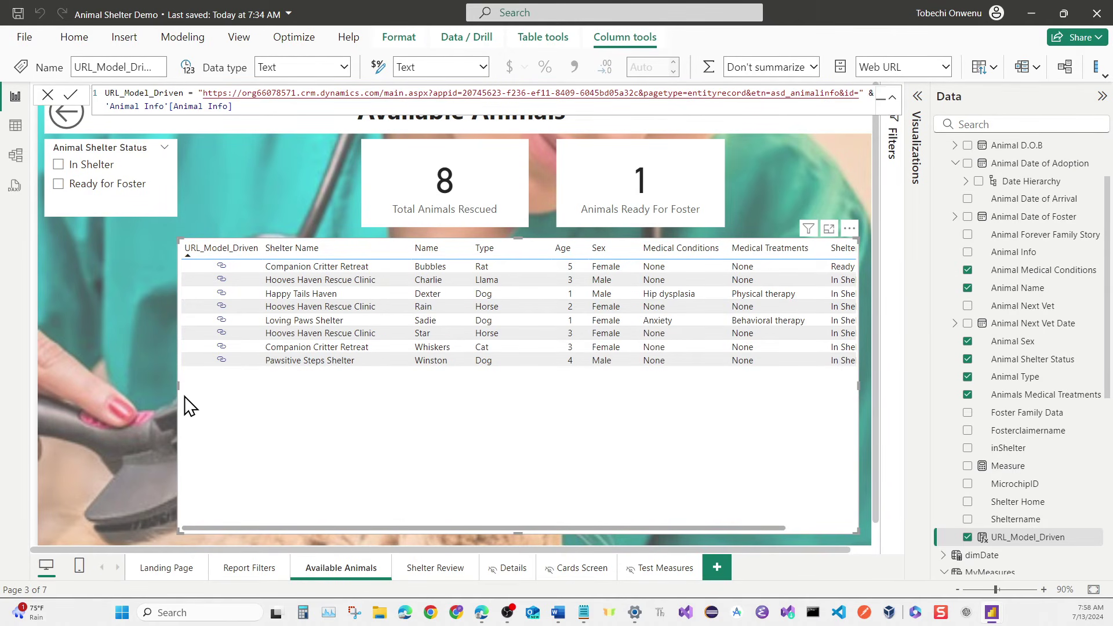
pyautogui.moveTo(176, 388); pyautogui.dragTo(97, 383)
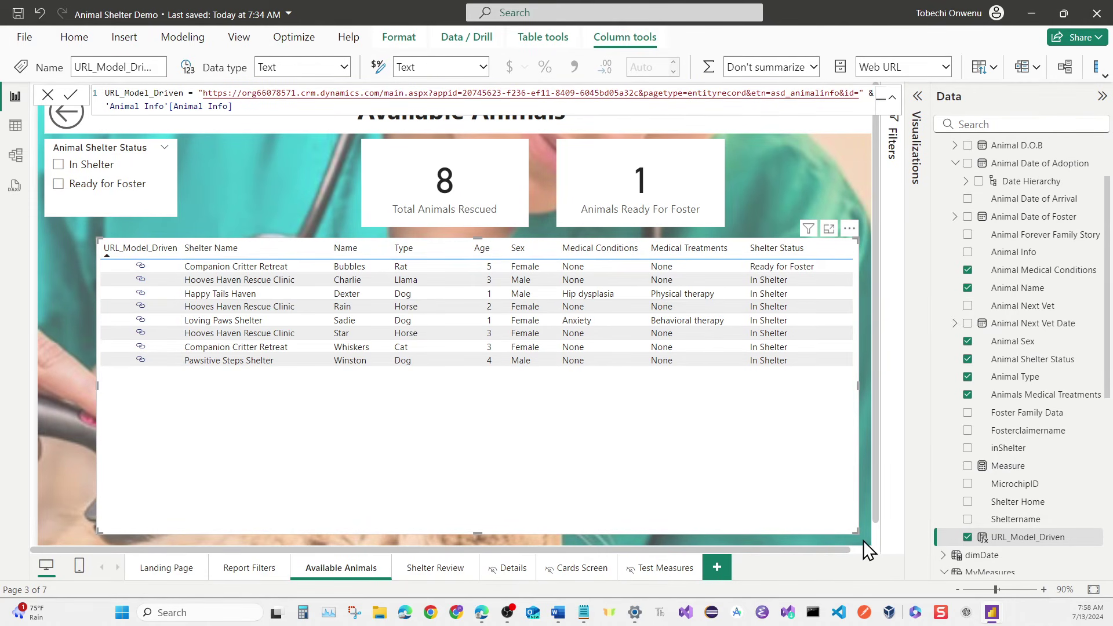
pyautogui.moveTo(856, 533); pyautogui.dragTo(855, 383)
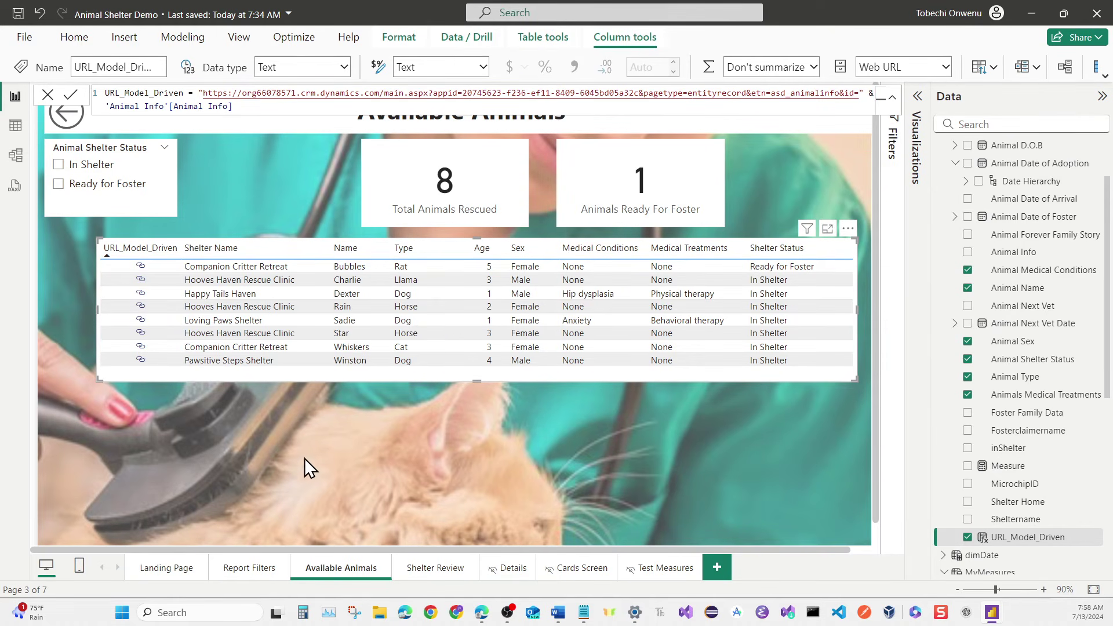
# Rename the Total Animals Rescued card's field as Animals Awaiting Rescue and the status slicer's field as Shelter Status for these visuals.
pyautogui.click(422, 211)
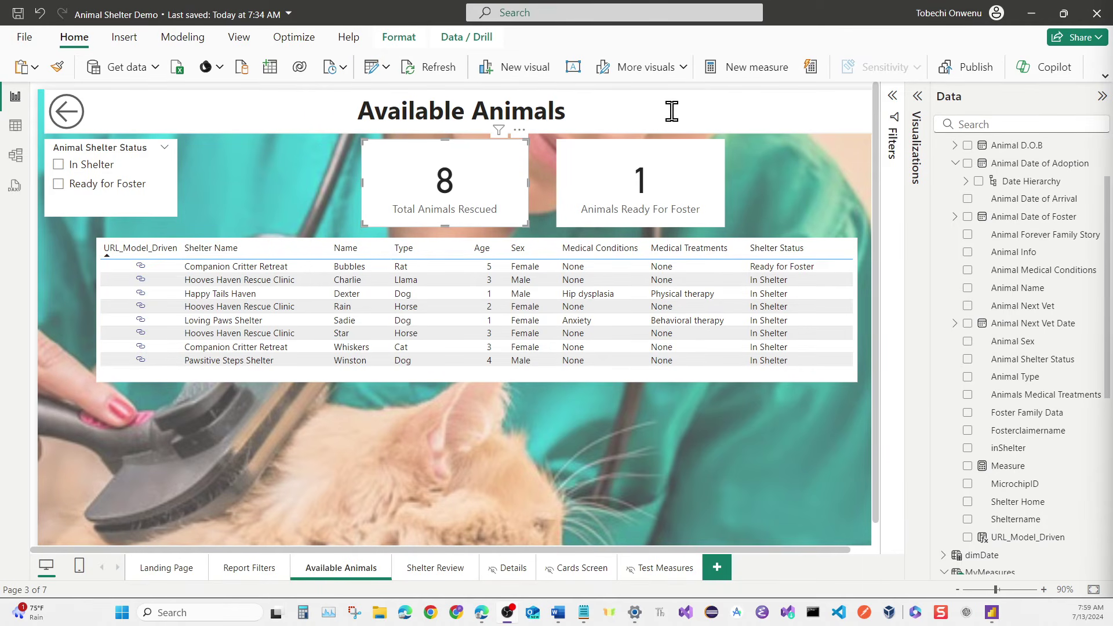
pyautogui.click(913, 99)
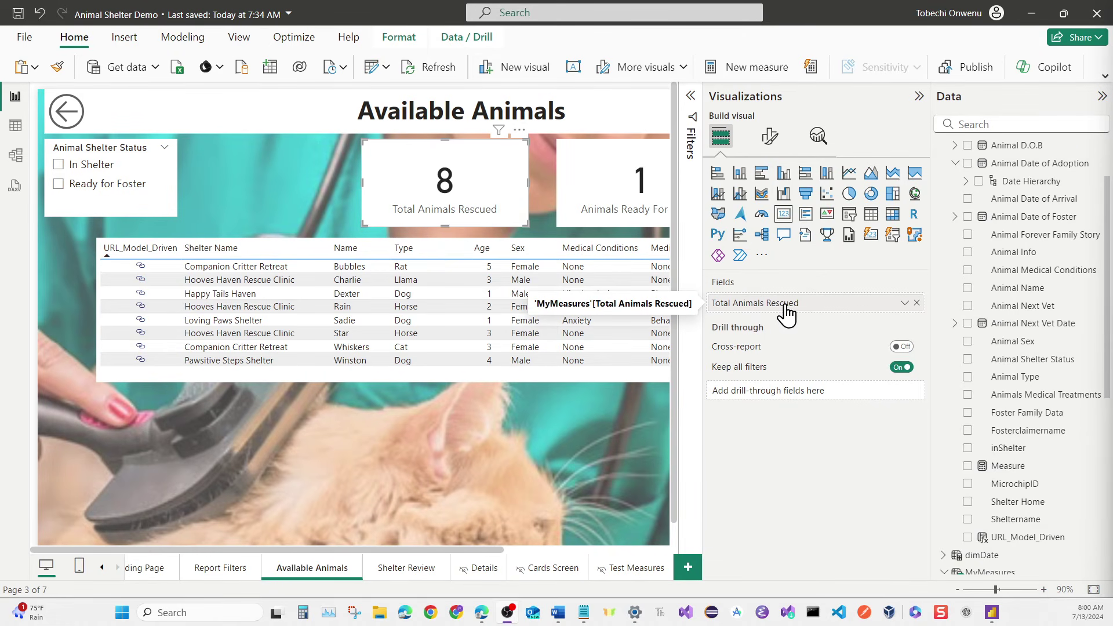
pyautogui.click(896, 304)
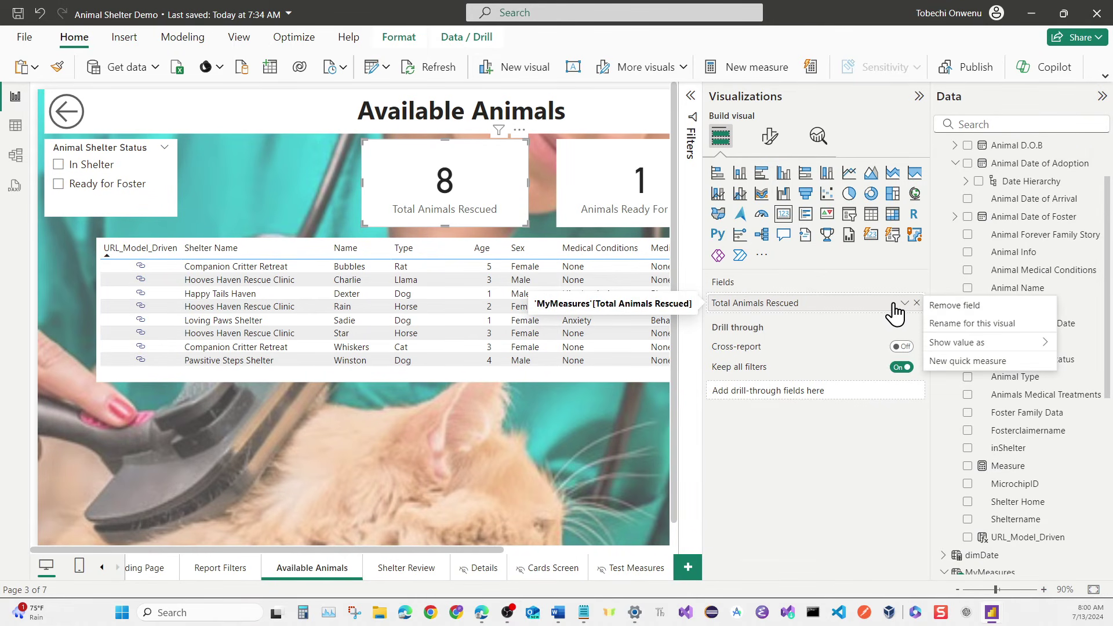
pyautogui.click(957, 323)
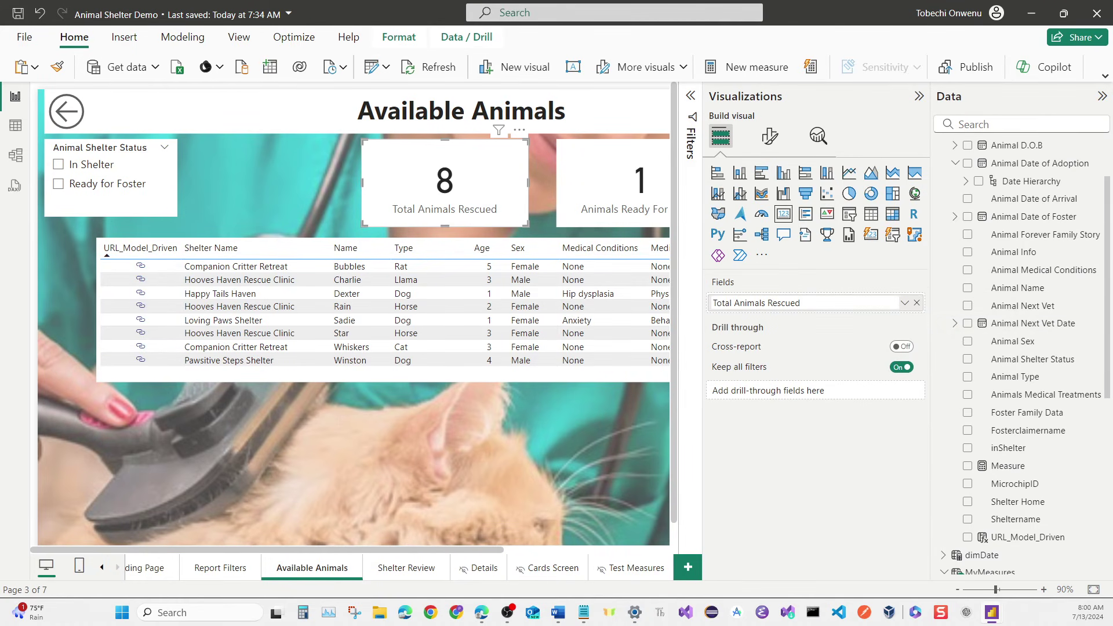
pyautogui.write('Animals Awaiting Rescue')
pyautogui.press('Return')
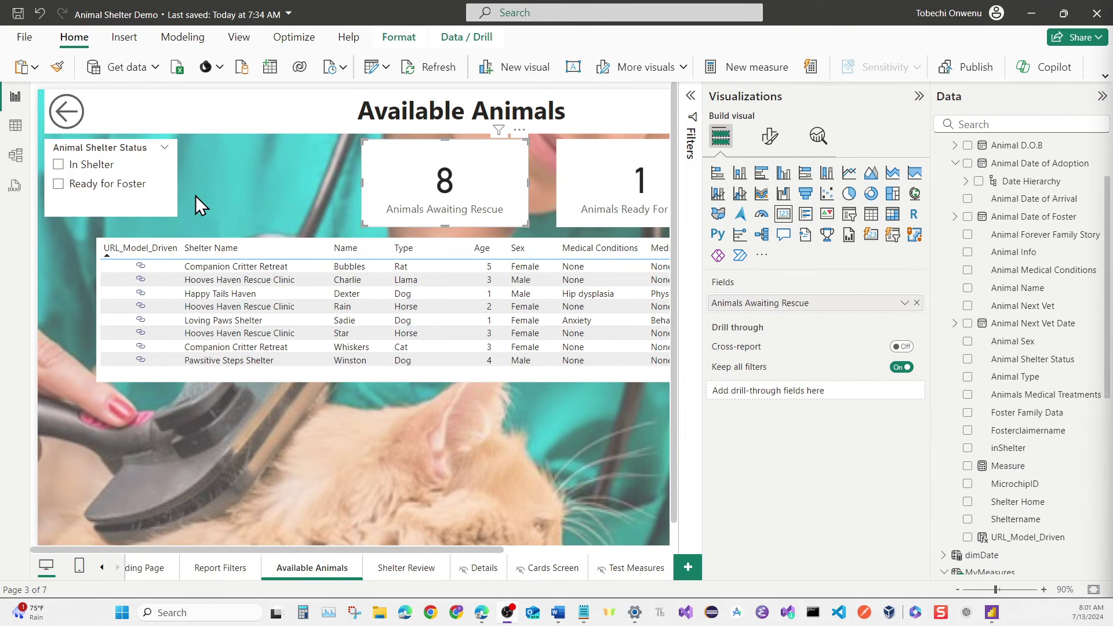
pyautogui.click(111, 158)
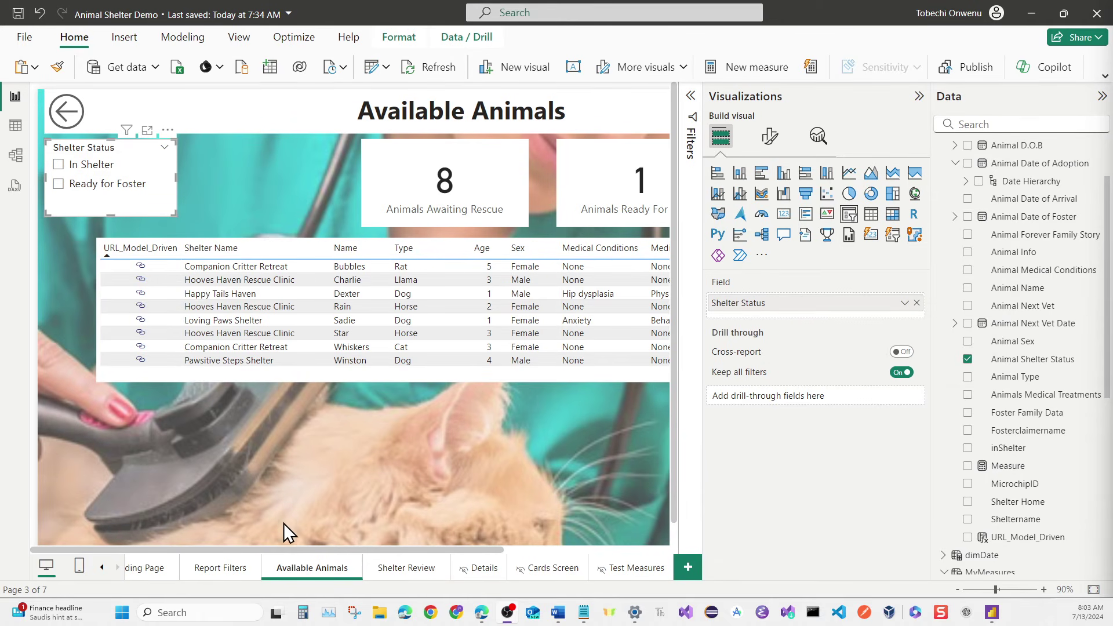
# On the Report Filters page, add an empty Slicer (new) visual and place it partway down the left side of the canvas.
pyautogui.click(228, 568)
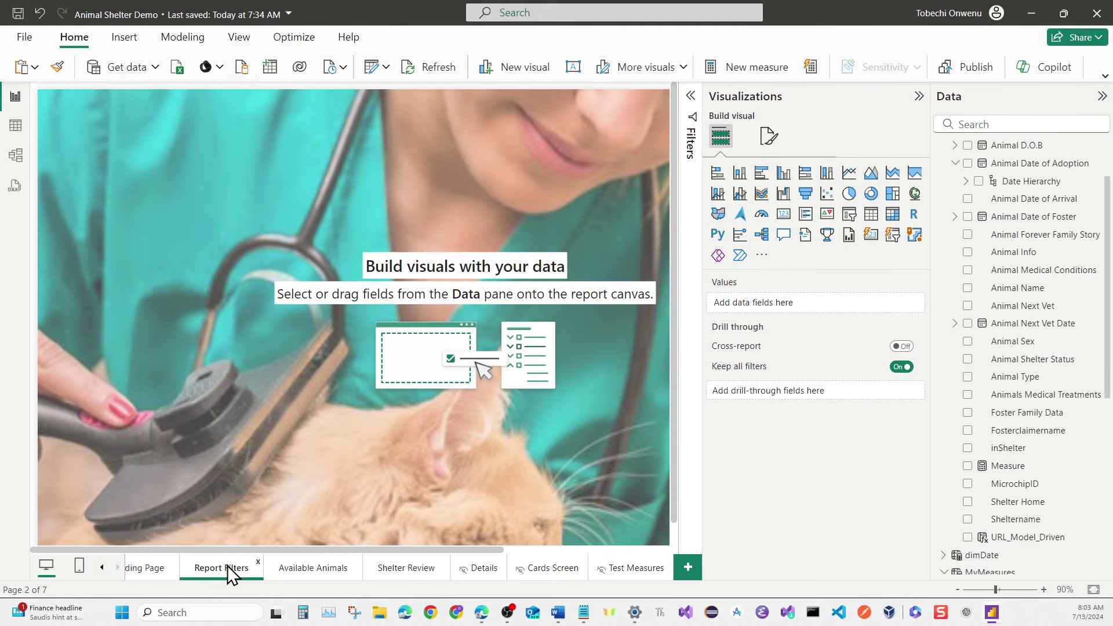
pyautogui.click(920, 97)
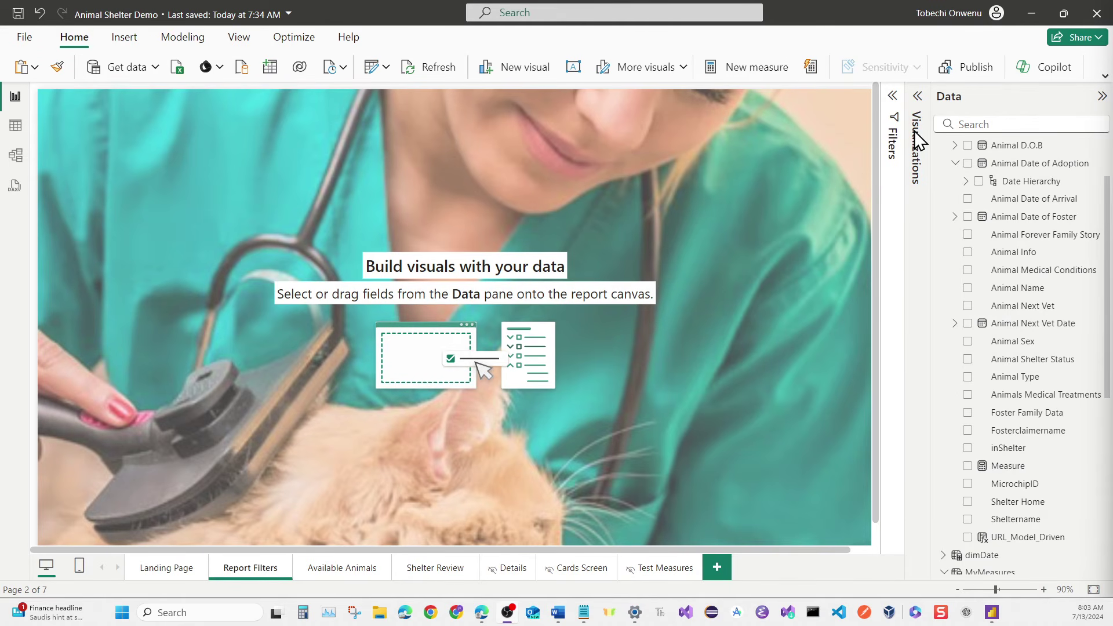
pyautogui.click(919, 100)
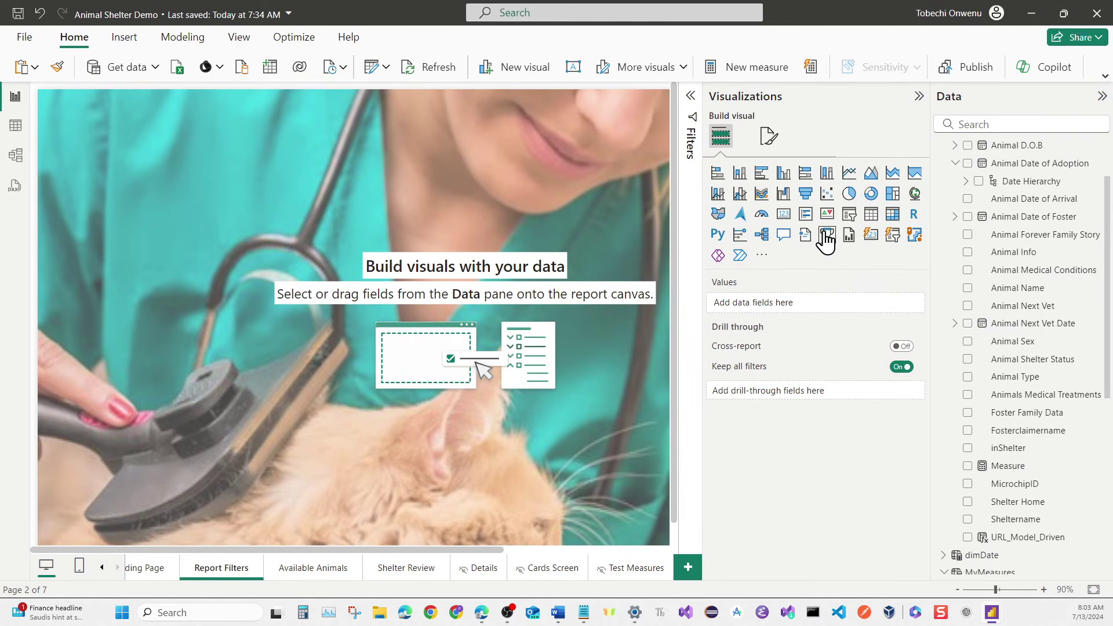
pyautogui.click(892, 239)
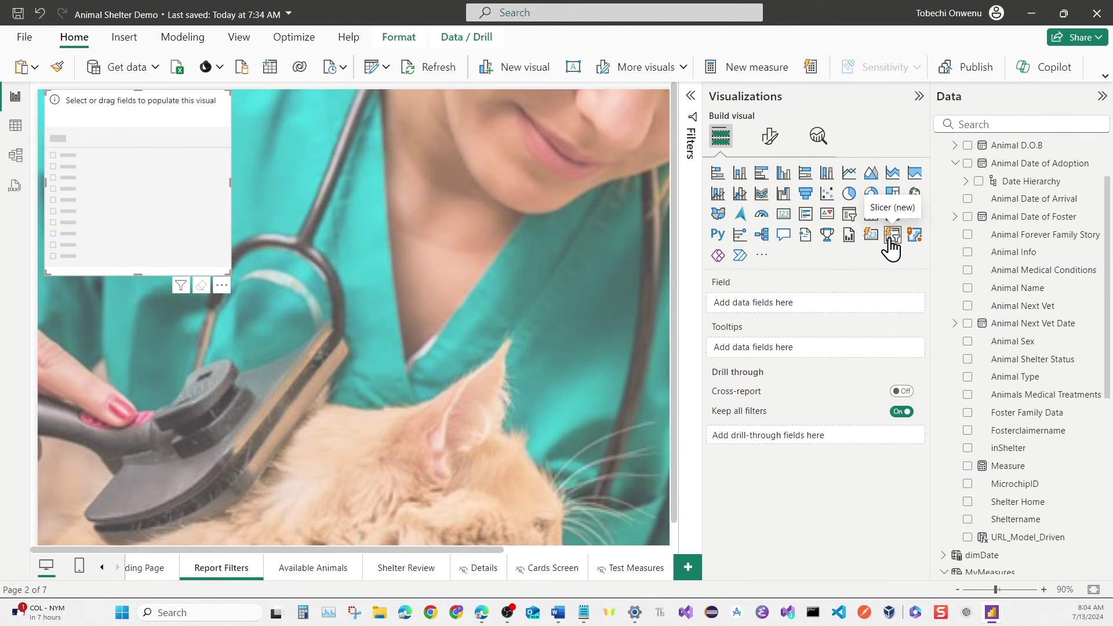
pyautogui.moveTo(186, 108); pyautogui.dragTo(193, 232)
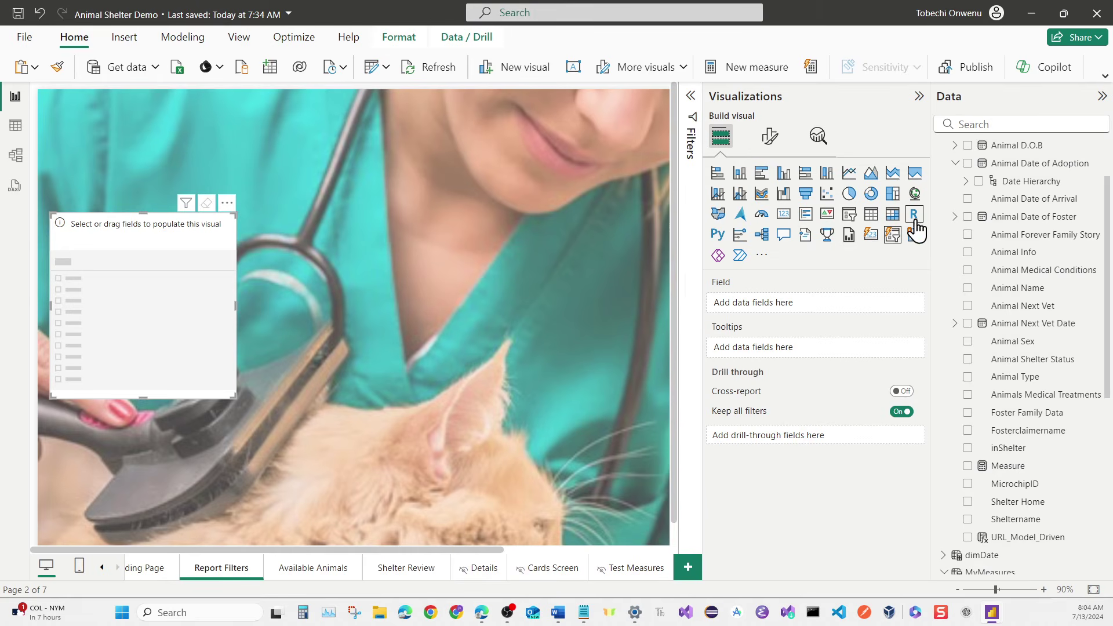
# Assign the dimDate Year field to the new slicer and enlarge the slicer.
pyautogui.scroll(2, 961, 157)
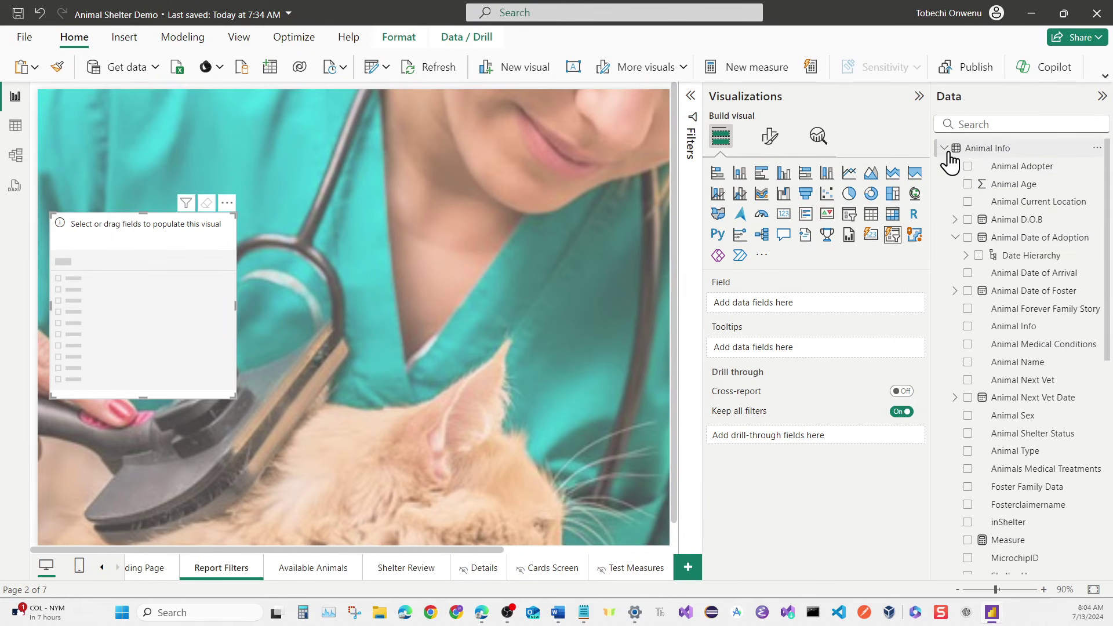
pyautogui.click(944, 149)
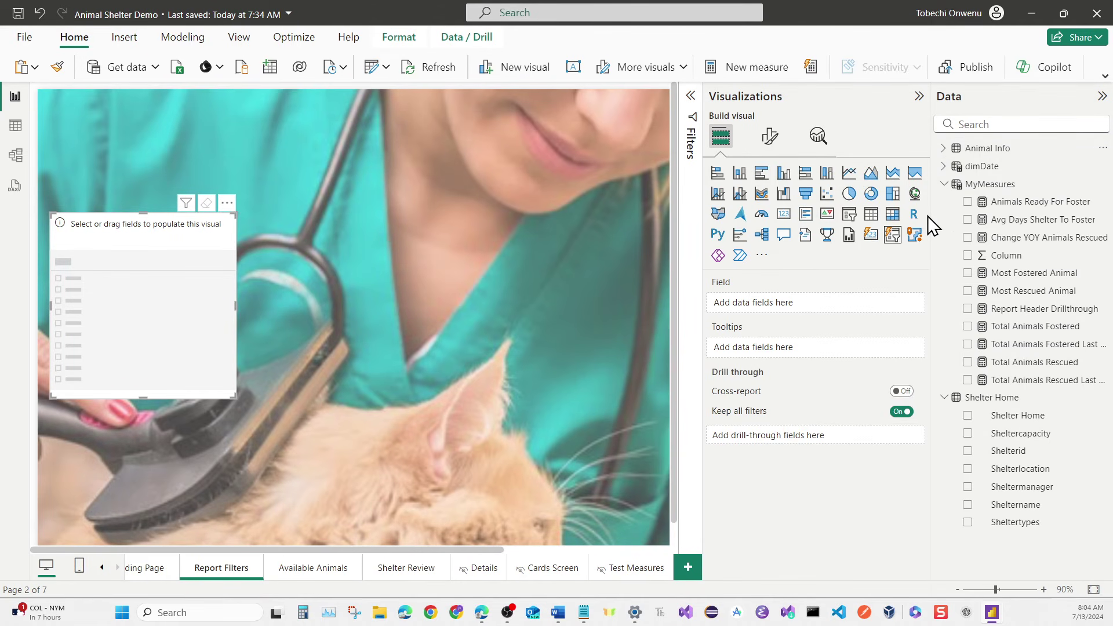
pyautogui.moveTo(930, 216); pyautogui.dragTo(870, 221)
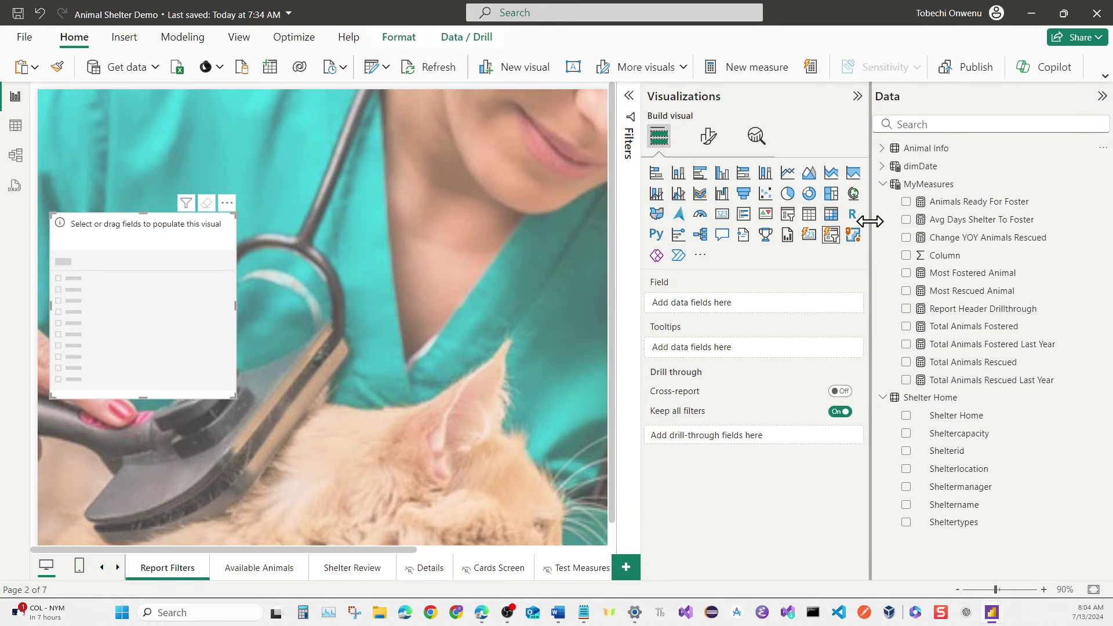
pyautogui.click(882, 168)
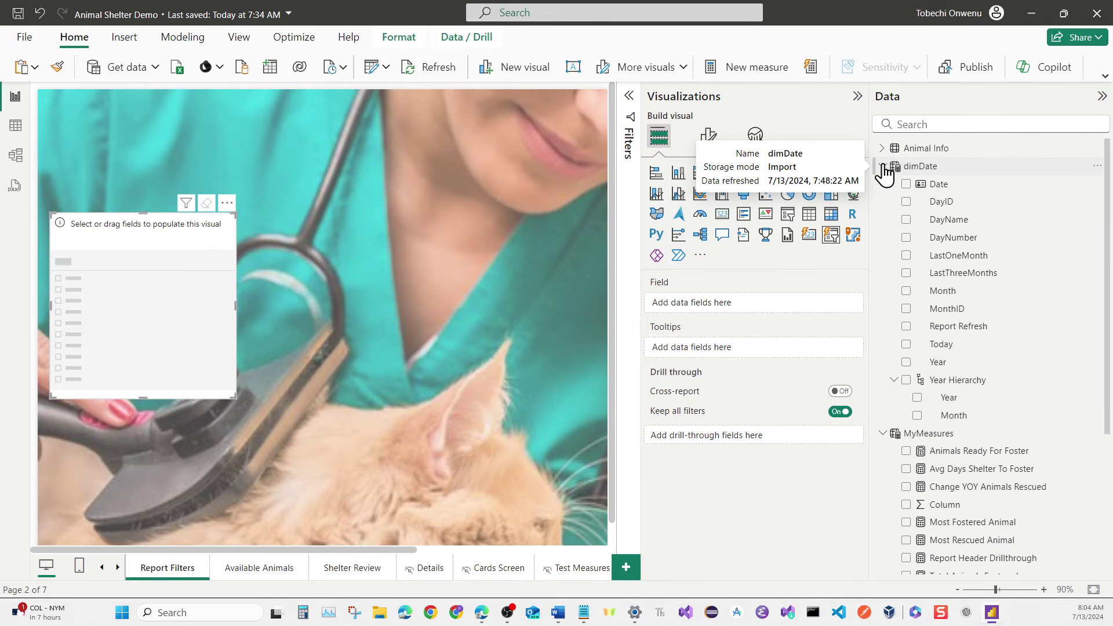
pyautogui.click(907, 363)
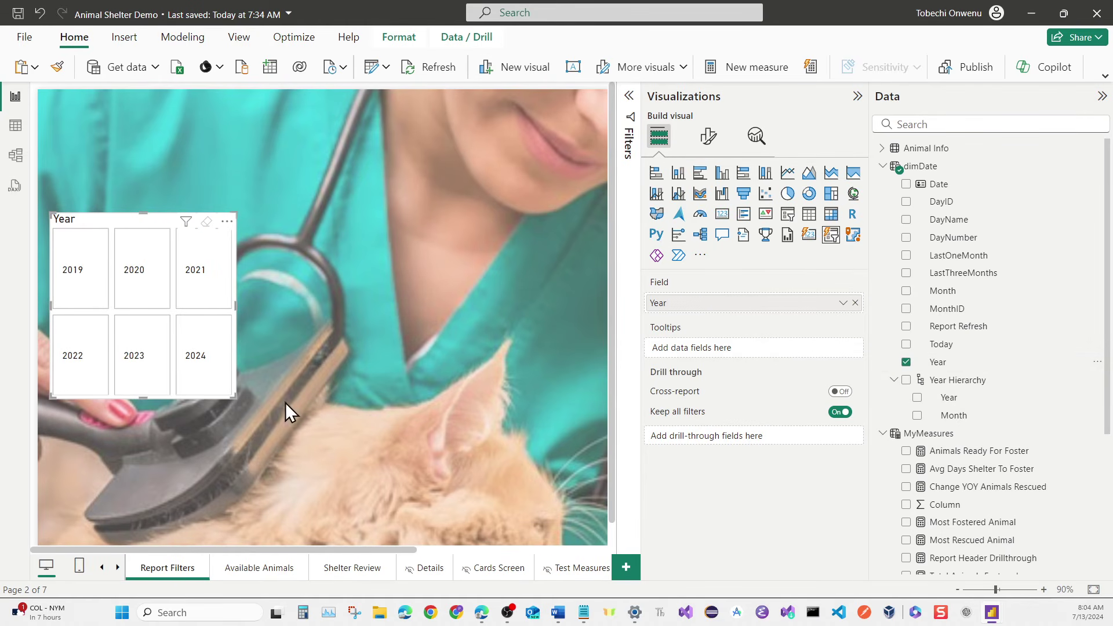
pyautogui.moveTo(234, 396); pyautogui.dragTo(273, 438)
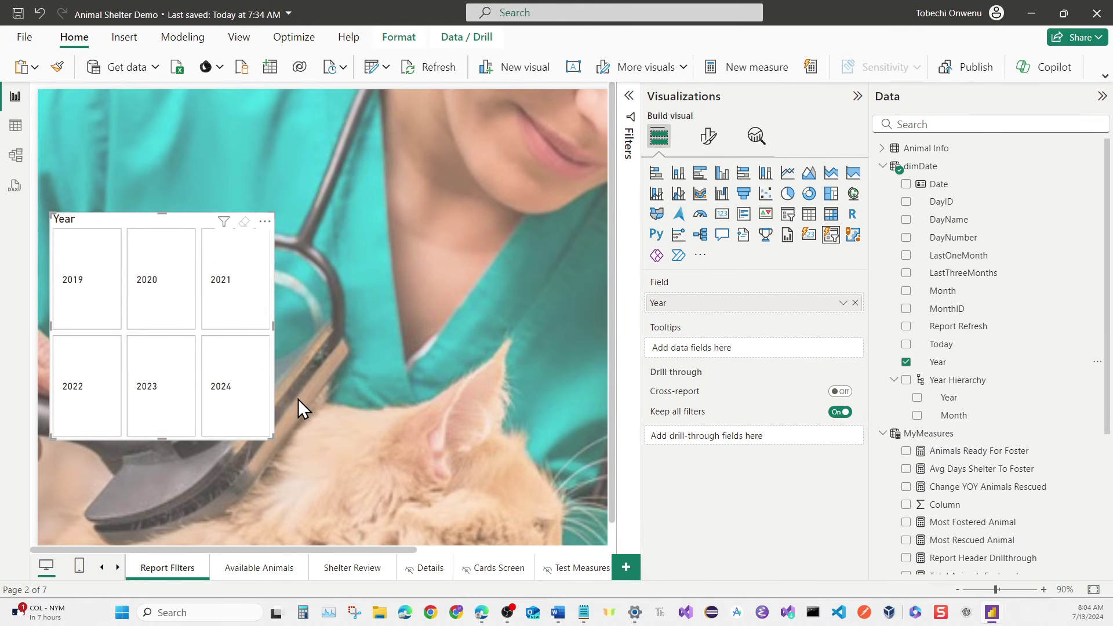
# Add a second Slicer (new) visual beside the Year slicer and assign it the dimDate Month field.
pyautogui.click(369, 360)
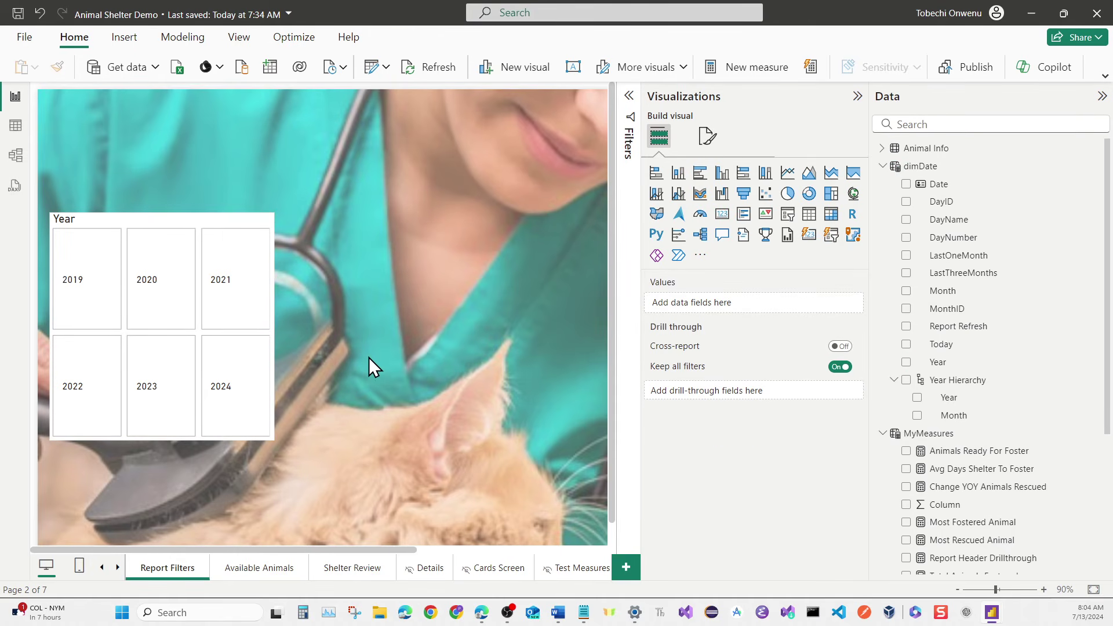
pyautogui.click(830, 238)
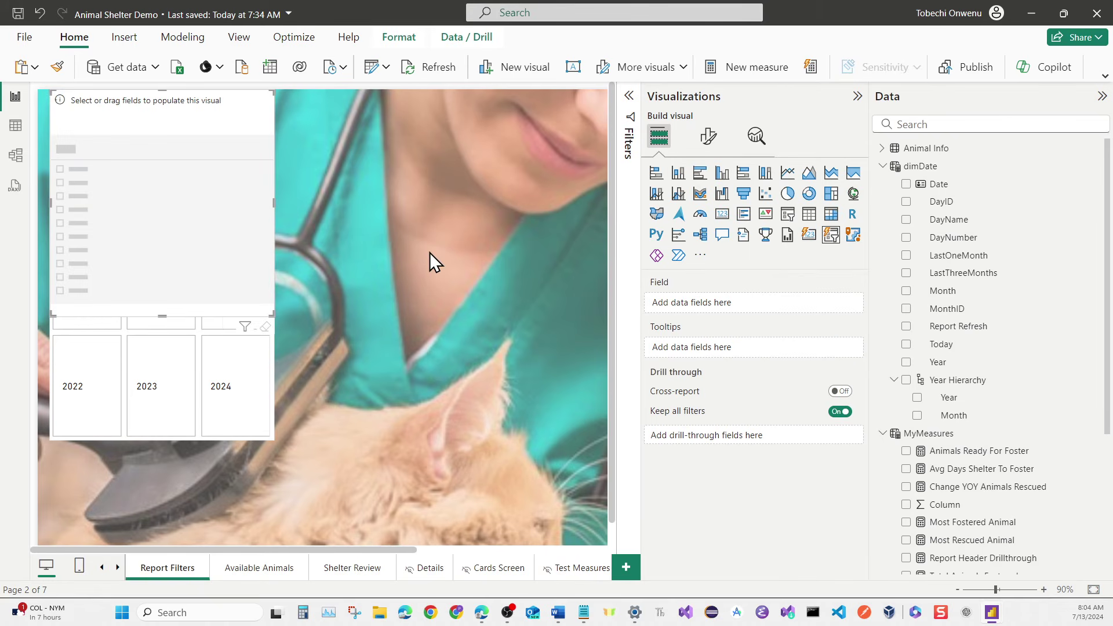
pyautogui.moveTo(124, 116)
pyautogui.mouseDown()
pyautogui.moveTo(358, 211)
pyautogui.moveTo(458, 278)
pyautogui.moveTo(383, 235)
pyautogui.mouseUp()
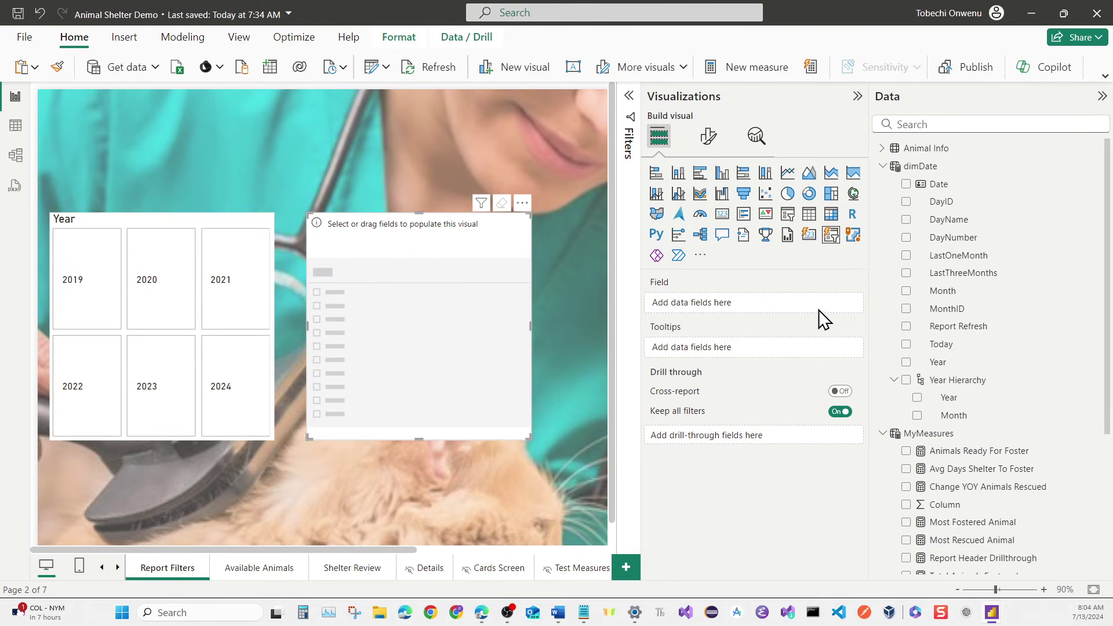
pyautogui.click(908, 293)
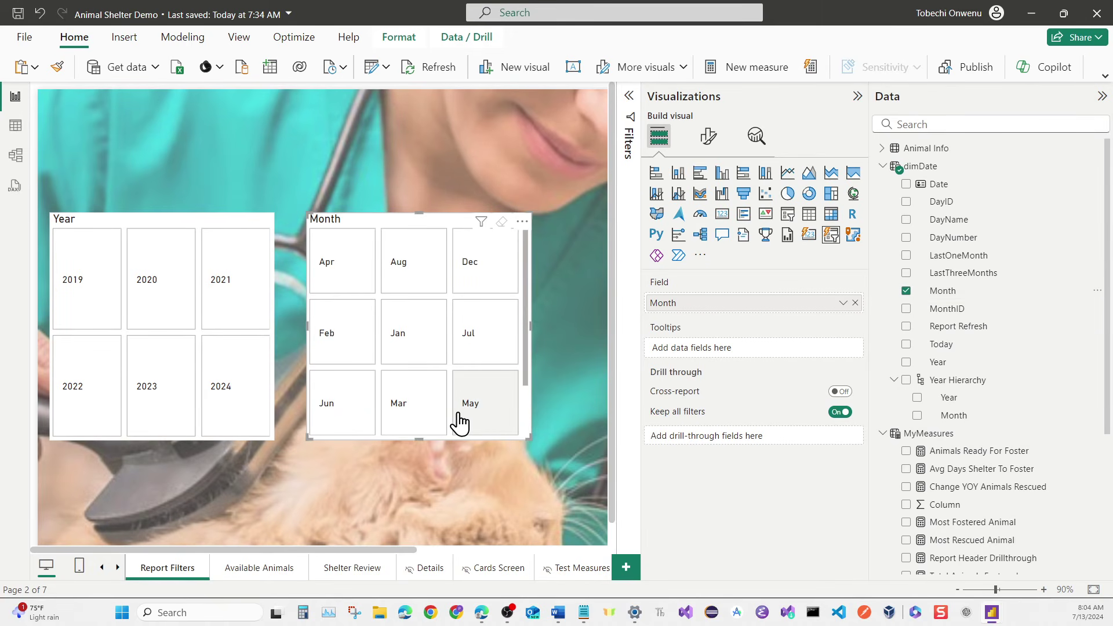
# Widen the Month slicer slightly on the Report Filters page.
pyautogui.click(542, 440)
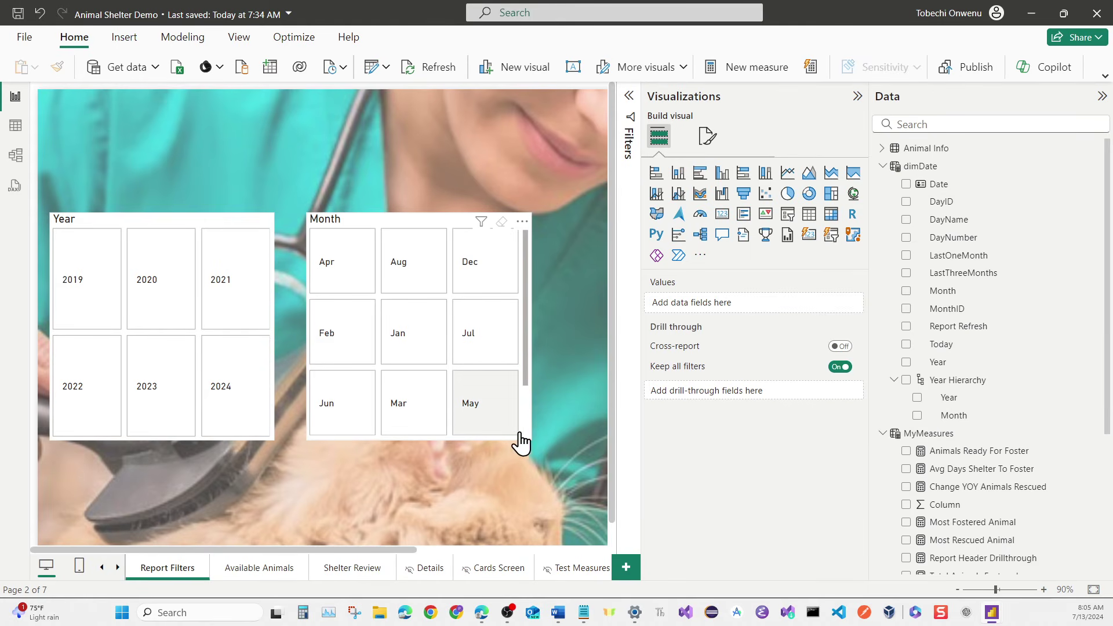
pyautogui.scroll(-1, 526, 430)
pyautogui.click(528, 438)
pyautogui.moveTo(528, 439); pyautogui.dragTo(552, 439)
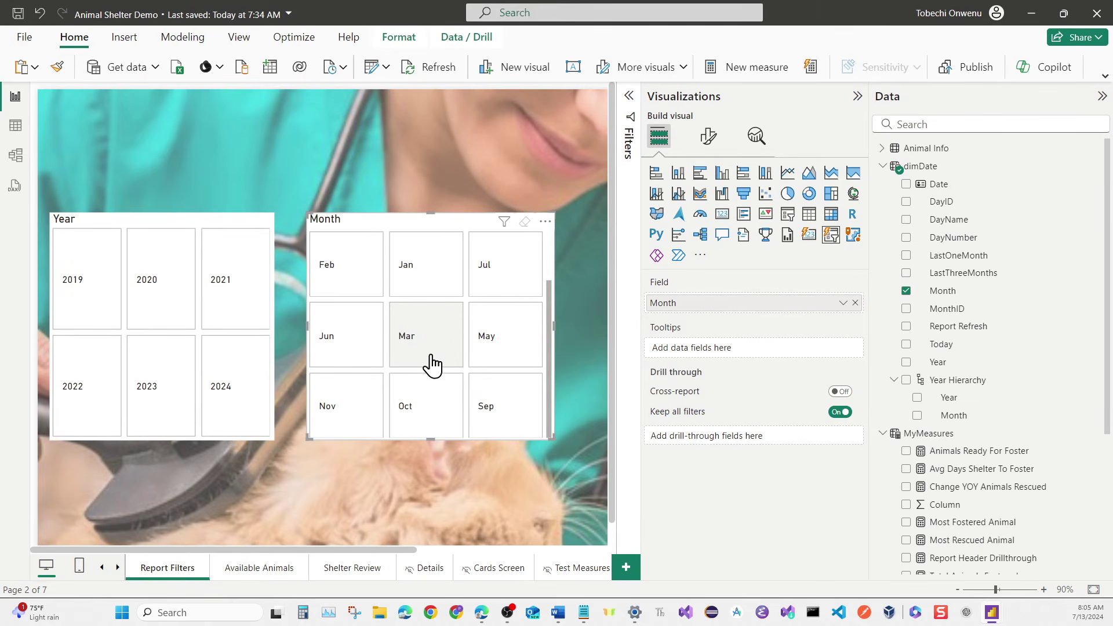
pyautogui.scroll(-1, 432, 364)
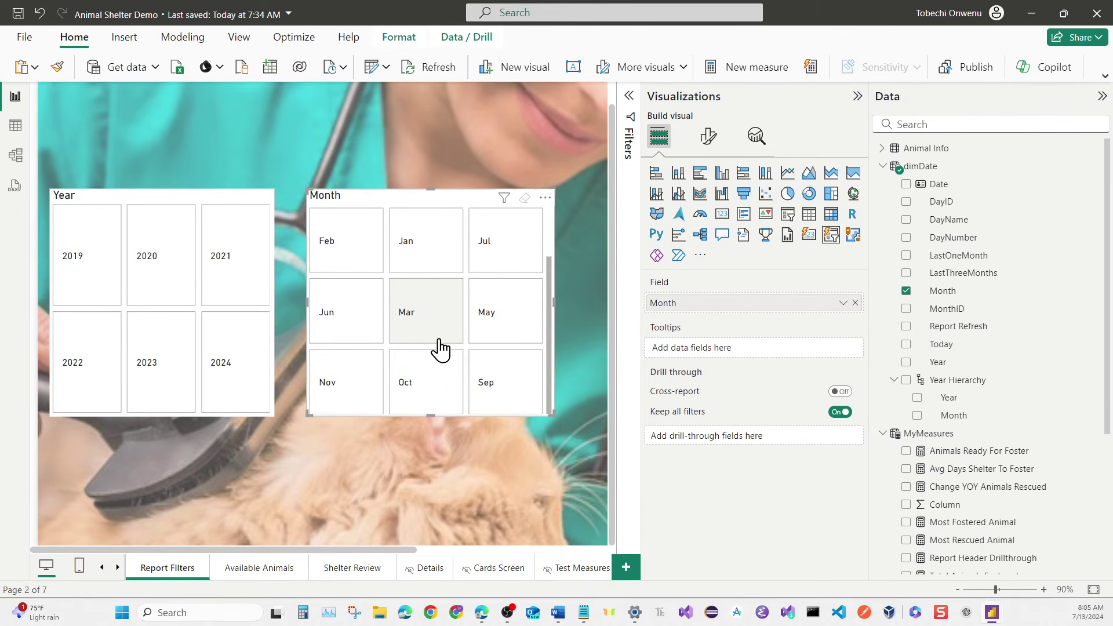
pyautogui.scroll(1, 454, 344)
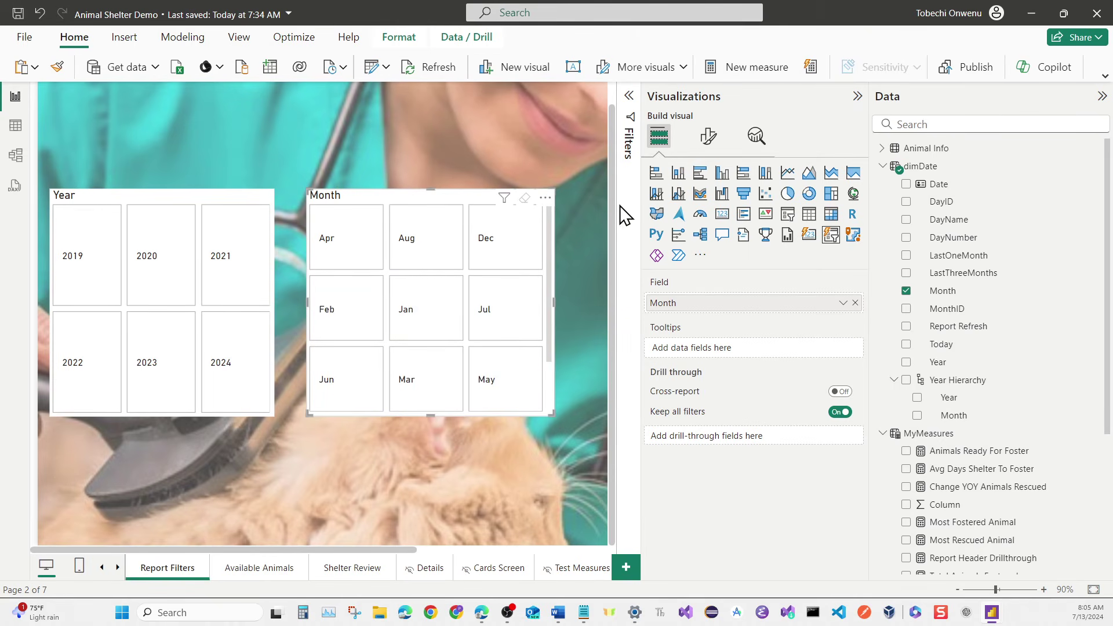
pyautogui.click(599, 260)
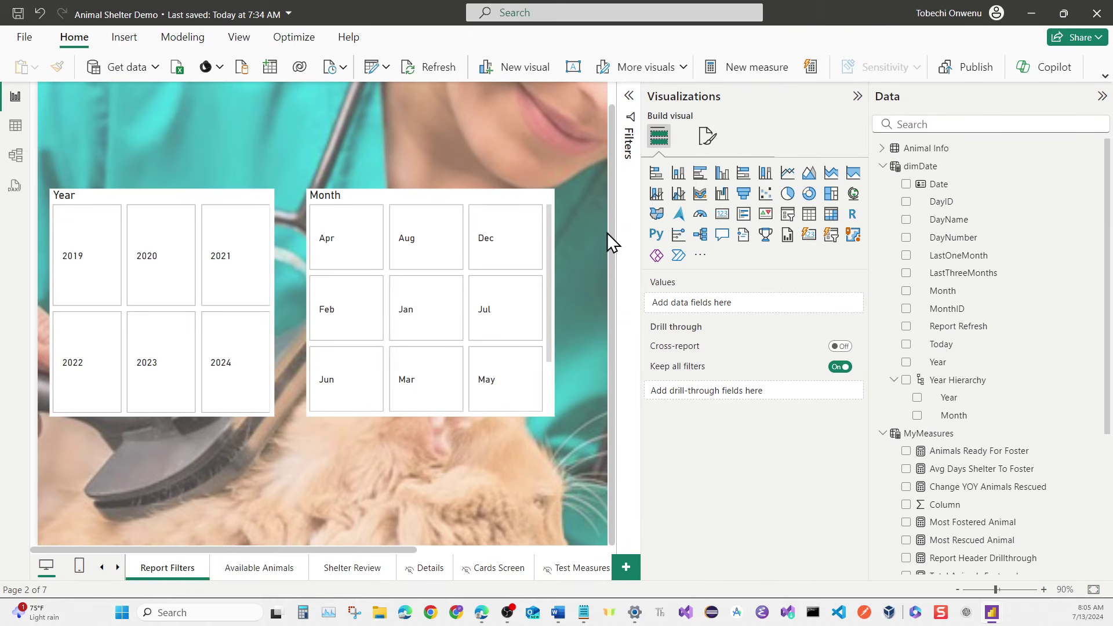
# Add a Slicer visual to the page and assign it the Sheltername field from the Shelter Home table.
pyautogui.click(789, 220)
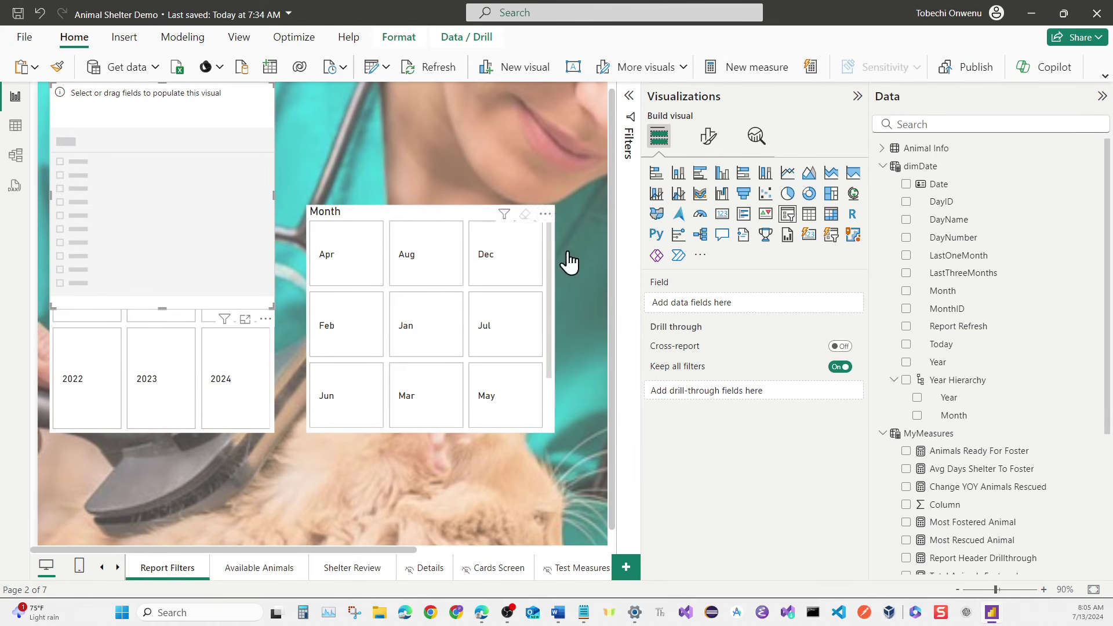
pyautogui.scroll(-3, 984, 316)
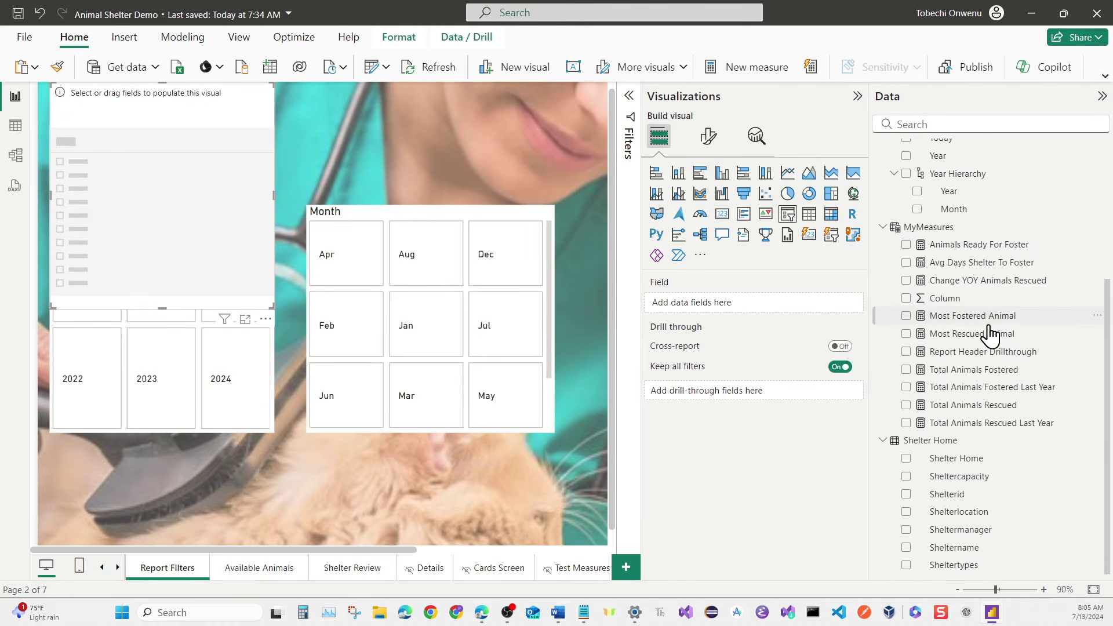
pyautogui.click(906, 549)
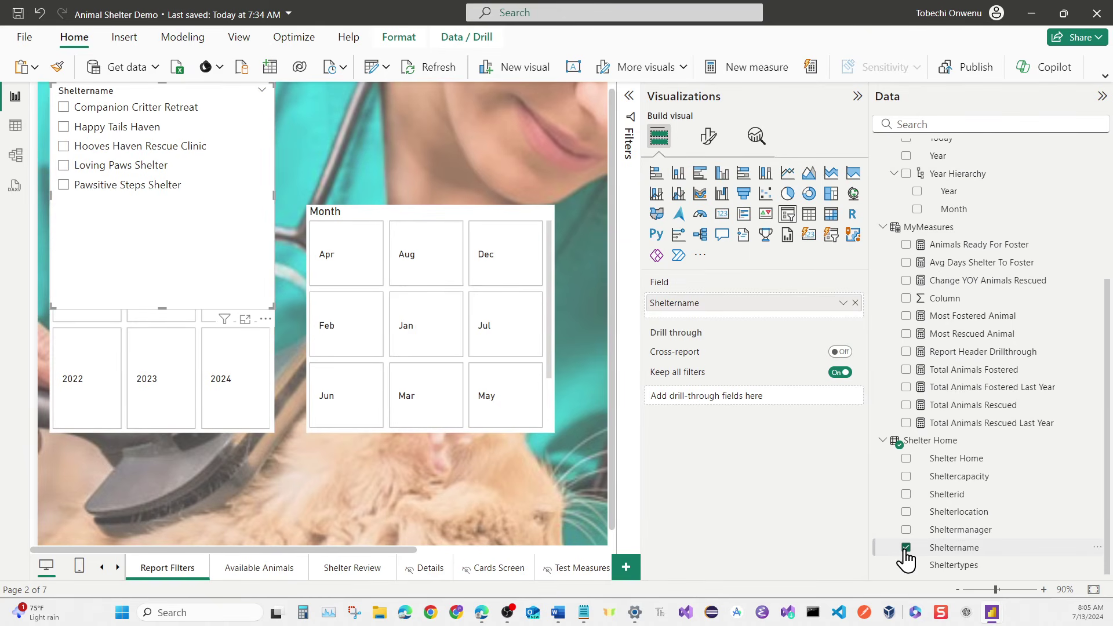
# Move the Sheltername slicer beside the Month slicer, level with the other slicers, and narrow it.
pyautogui.click(1102, 97)
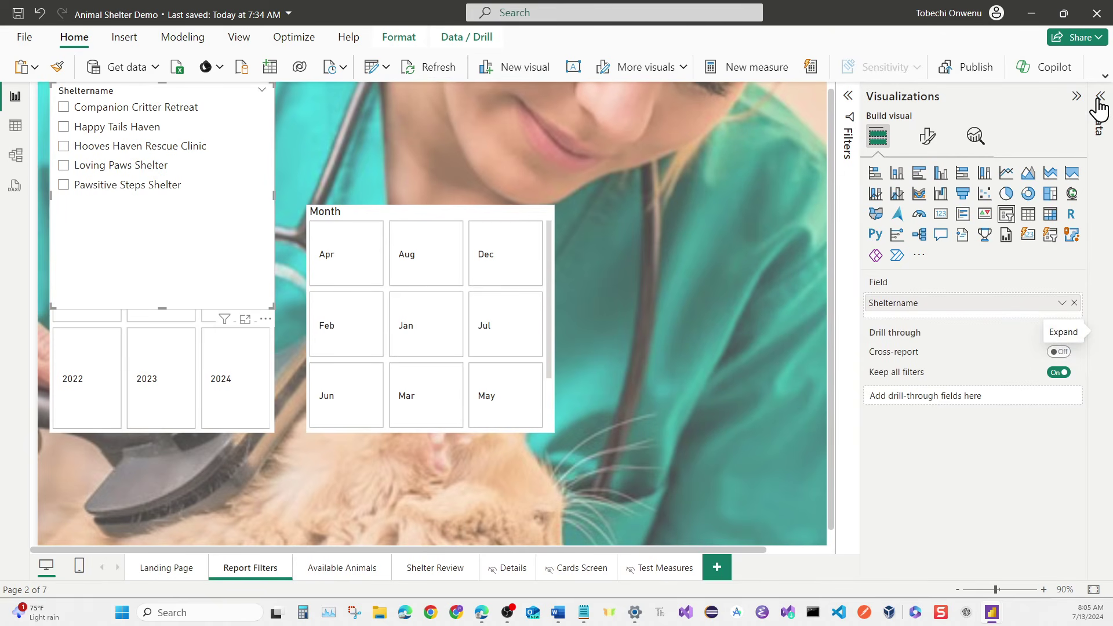
pyautogui.moveTo(213, 92); pyautogui.dragTo(757, 219)
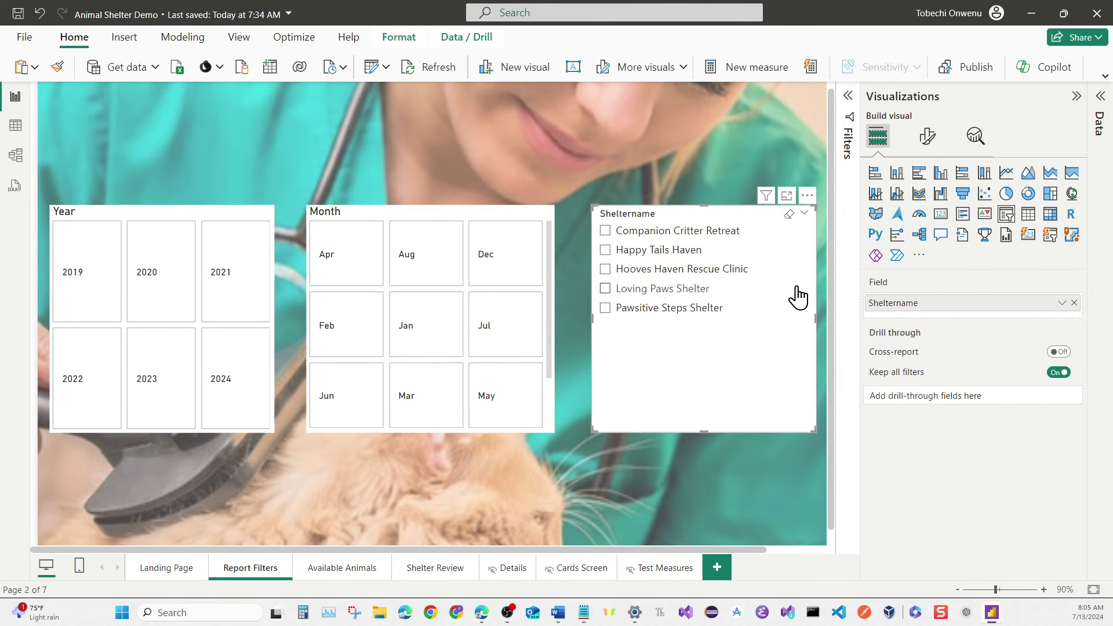
pyautogui.moveTo(816, 323); pyautogui.dragTo(778, 325)
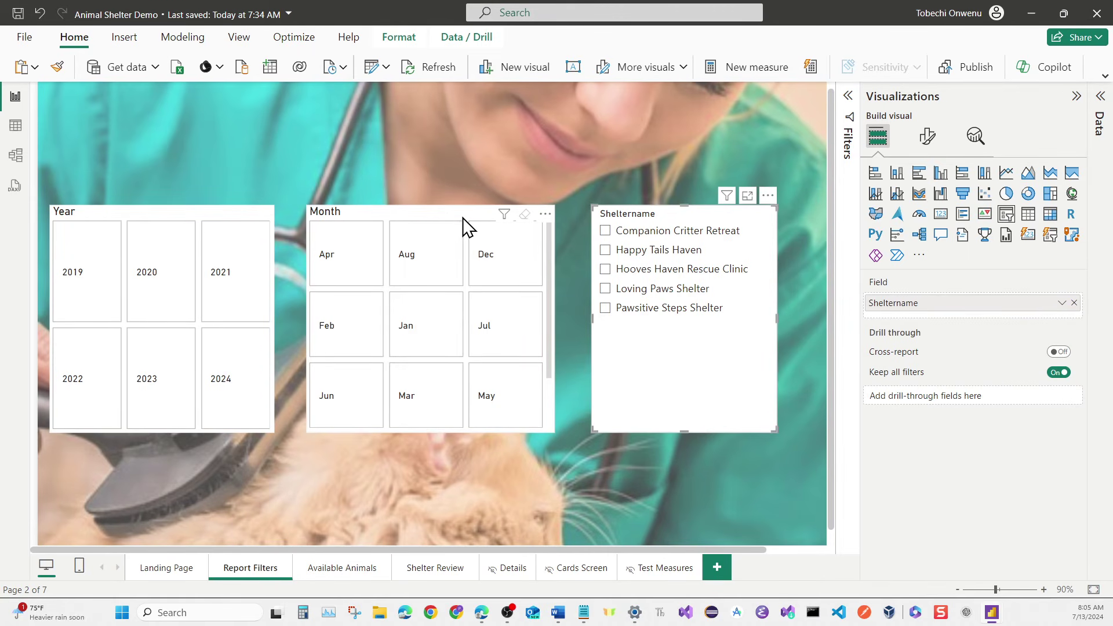
# Turn on the "Select all" option in the Month slicer's selection settings.
pyautogui.click(447, 221)
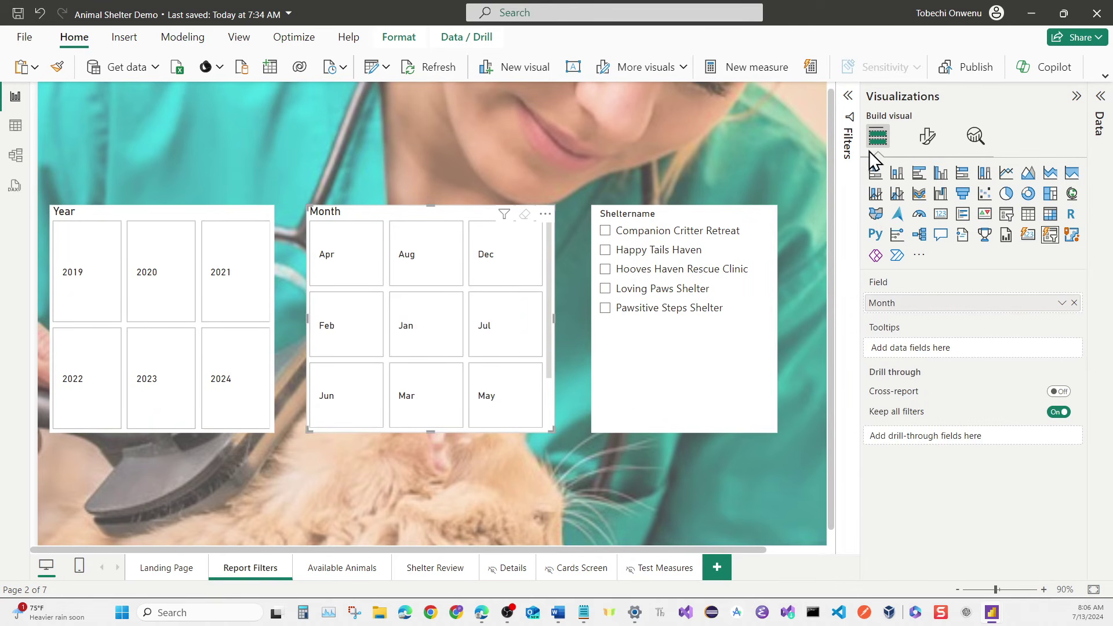
pyautogui.click(926, 139)
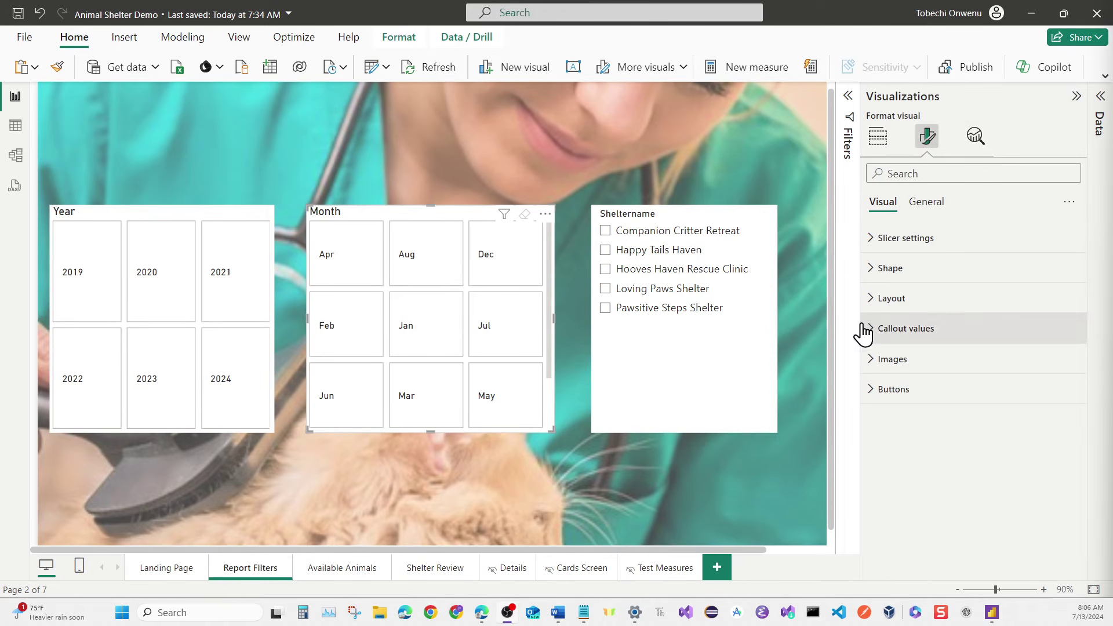
pyautogui.click(875, 247)
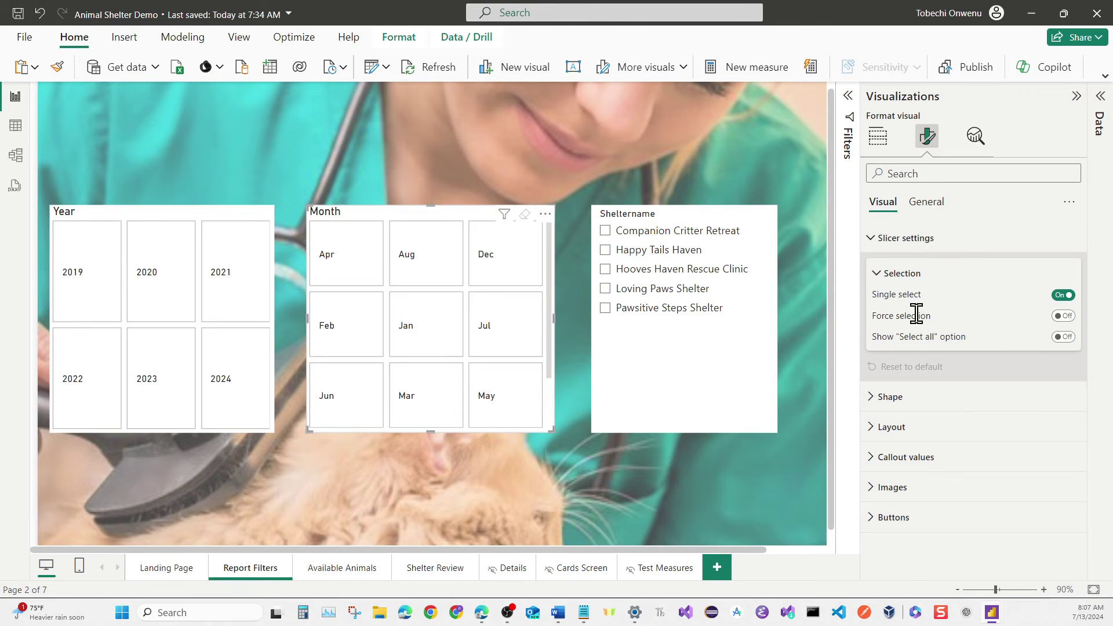
pyautogui.click(1064, 337)
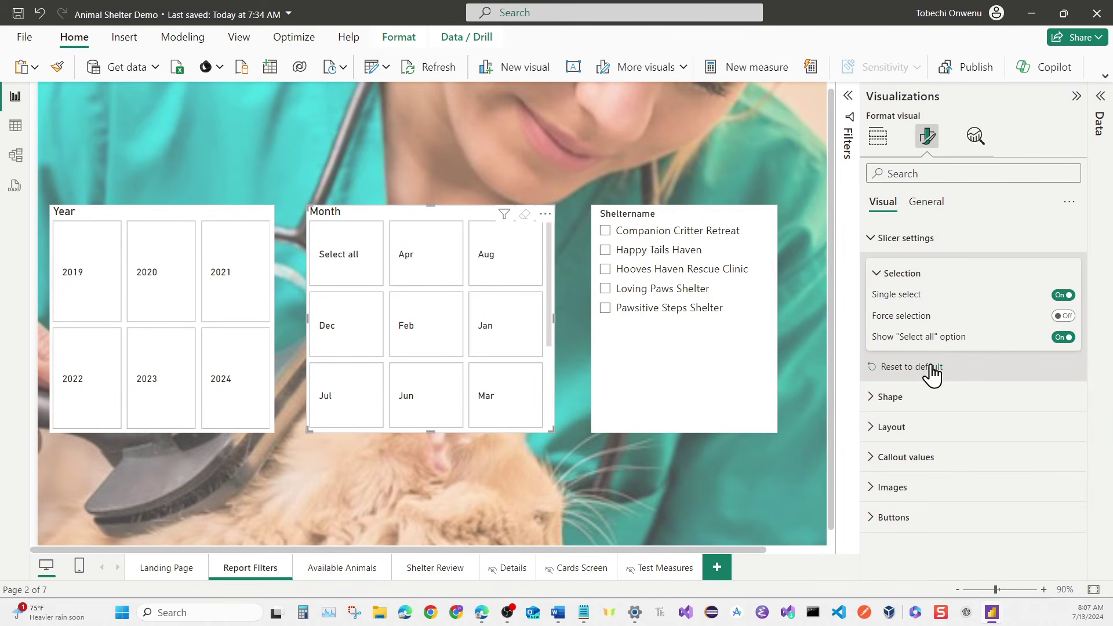
# Set the Month slicer's layout to a maximum of 4 rows shown.
pyautogui.click(881, 428)
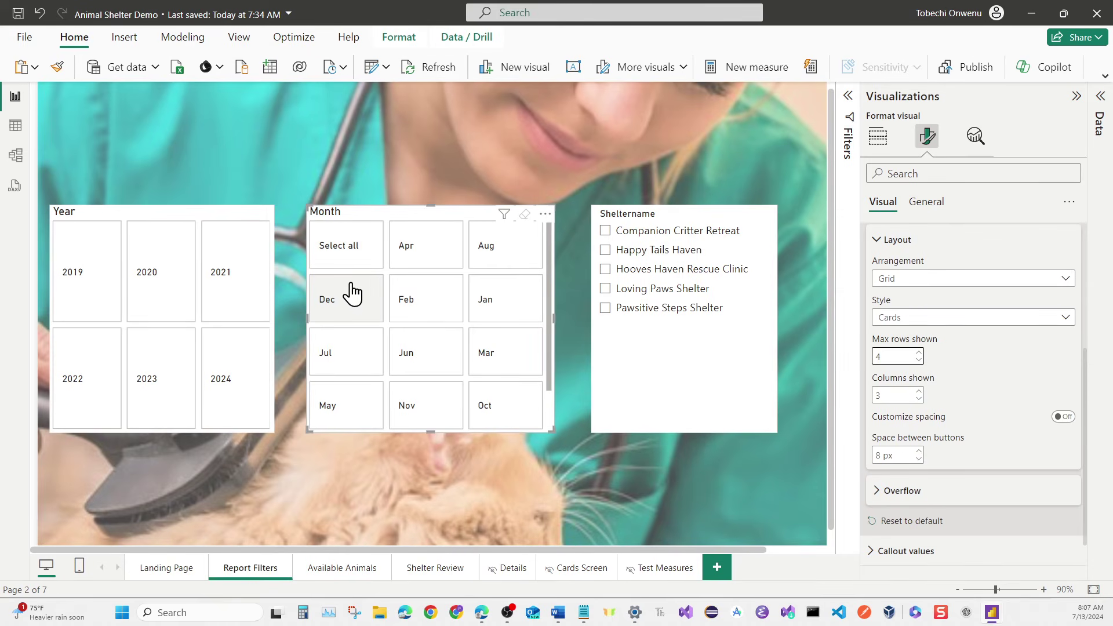
pyautogui.scroll(-1, 367, 300)
pyautogui.scroll(1, 367, 300)
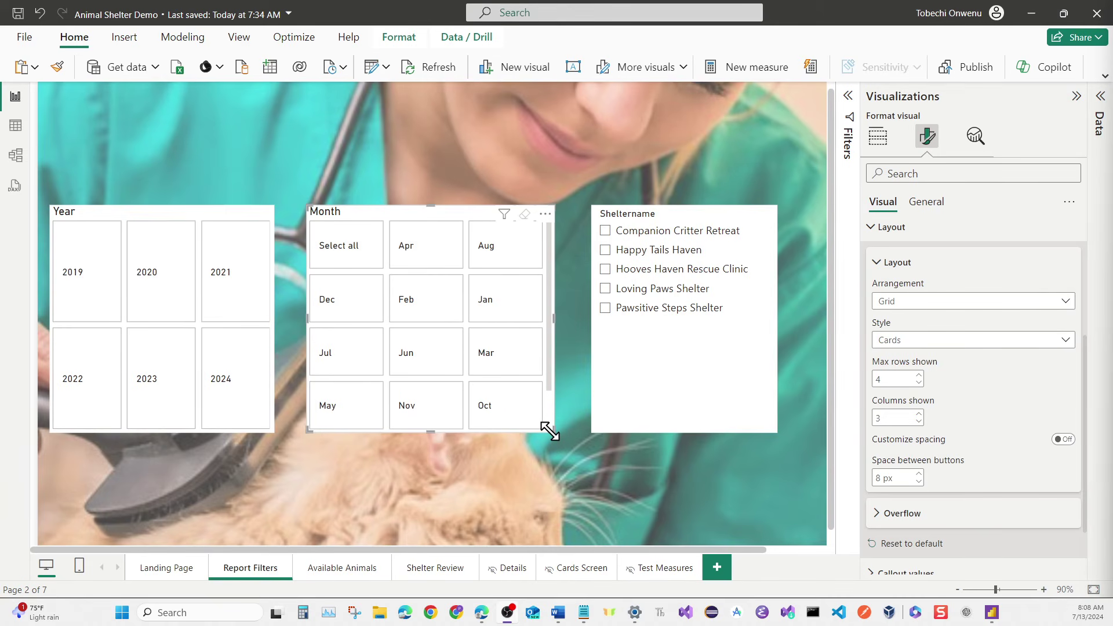
# Widen the Month slicer on both sides and shift the Sheltername slicer away from it to make room.
pyautogui.moveTo(549, 431); pyautogui.dragTo(580, 429)
pyautogui.scroll(-1, 465, 346)
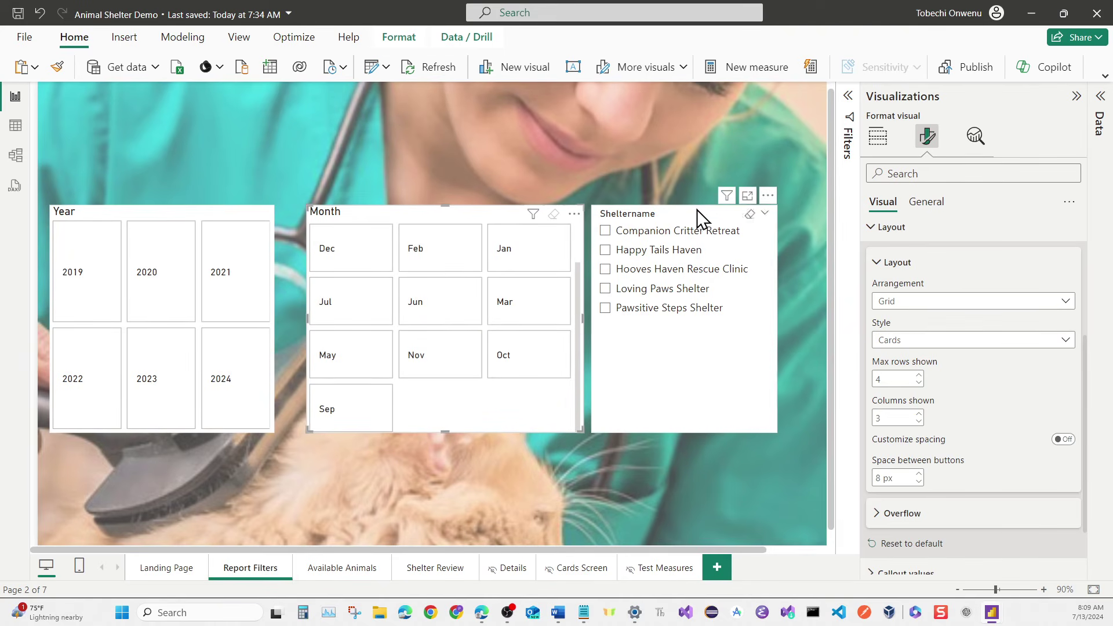
pyautogui.moveTo(715, 212); pyautogui.dragTo(731, 210)
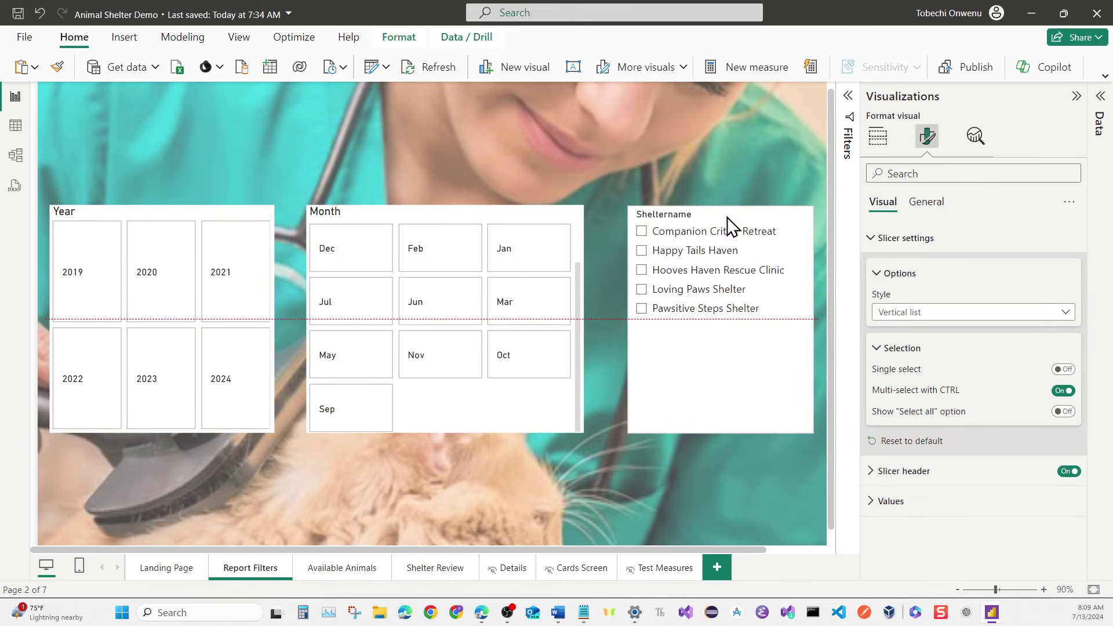
pyautogui.click(583, 363)
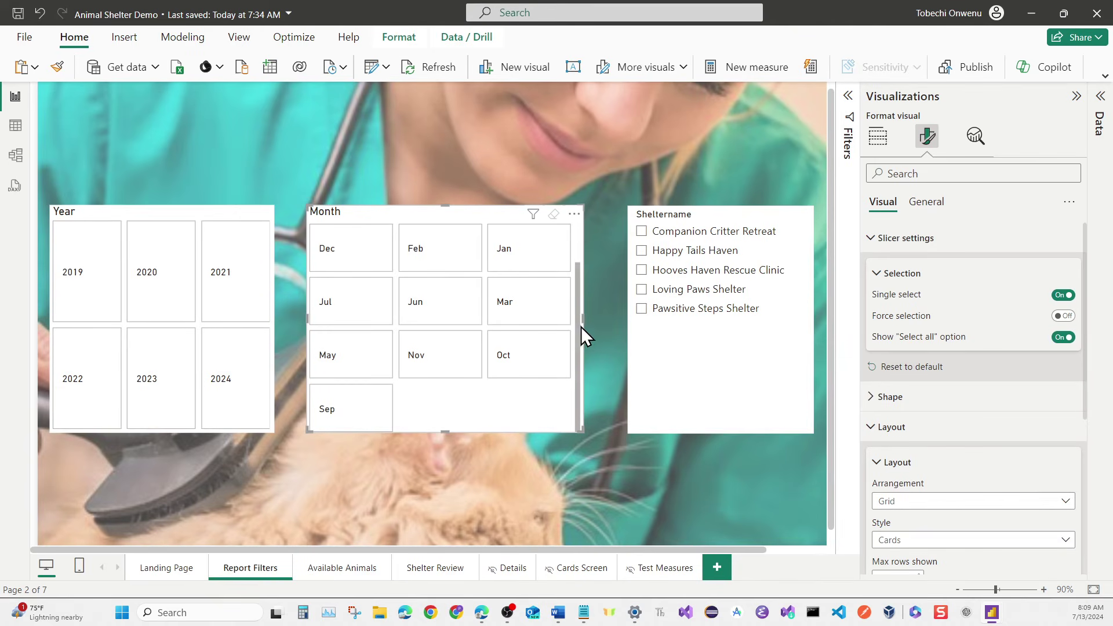
pyautogui.moveTo(580, 321); pyautogui.dragTo(605, 327)
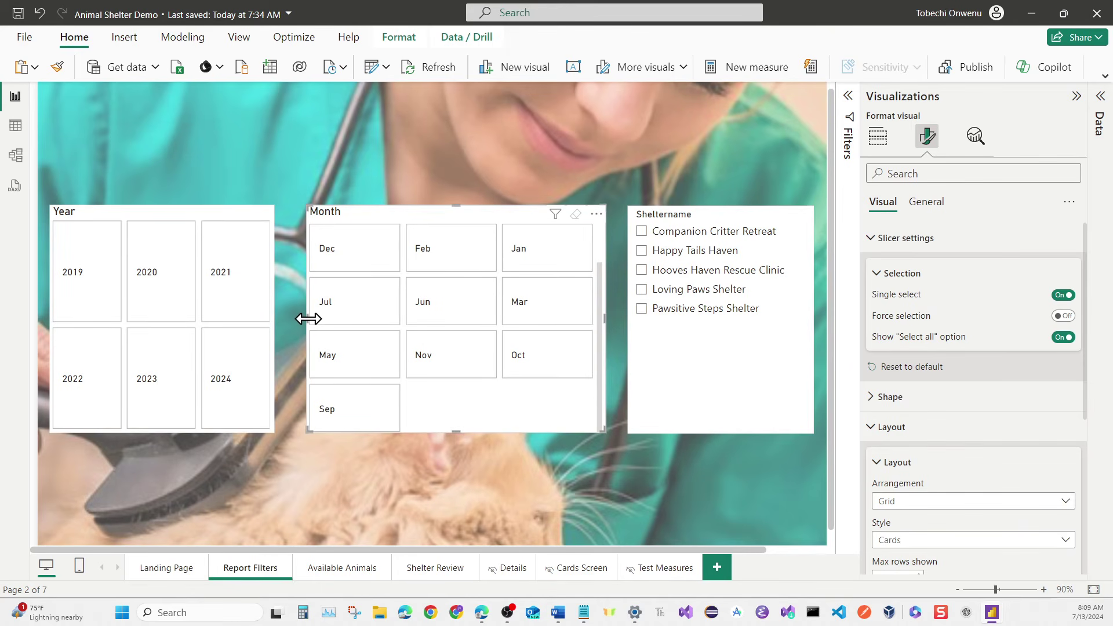
pyautogui.moveTo(305, 318); pyautogui.dragTo(286, 320)
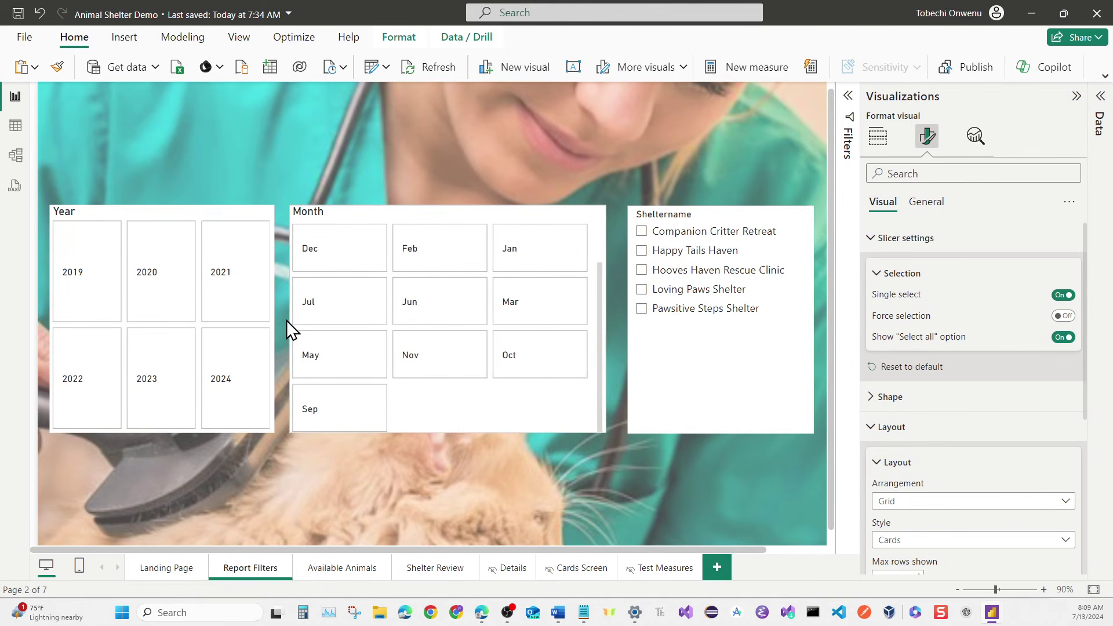
# Set the Month slicer's layout to 4 columns shown.
pyautogui.scroll(5, 499, 386)
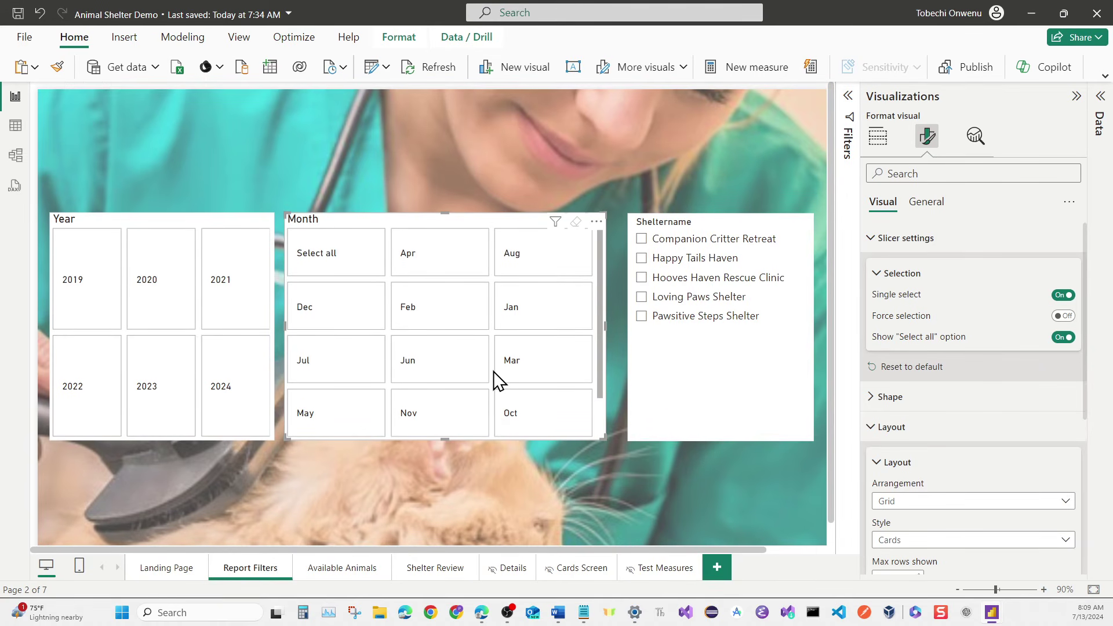
pyautogui.scroll(-3, 974, 406)
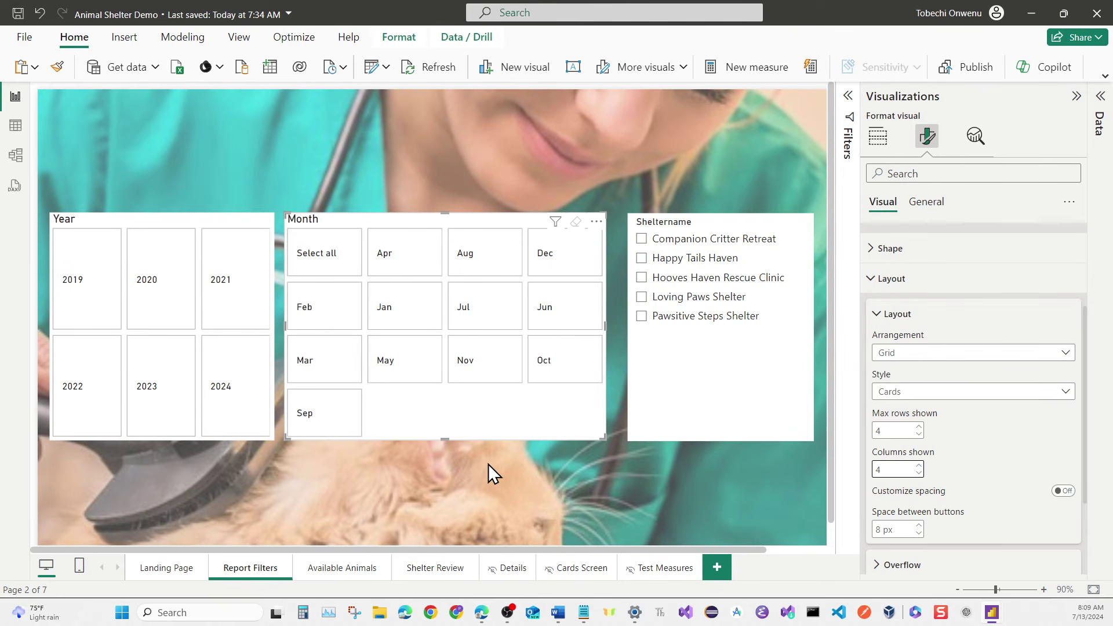
# Turn on the "Select all" option for both the Year slicer and the Sheltername slicer.
pyautogui.click(166, 231)
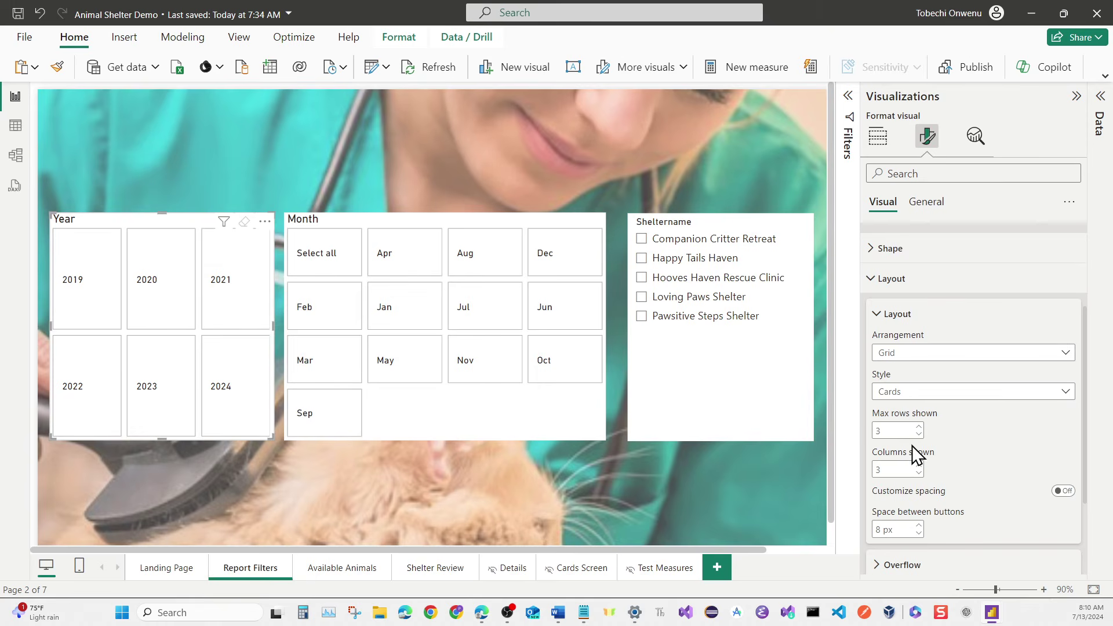
pyautogui.scroll(3, 887, 273)
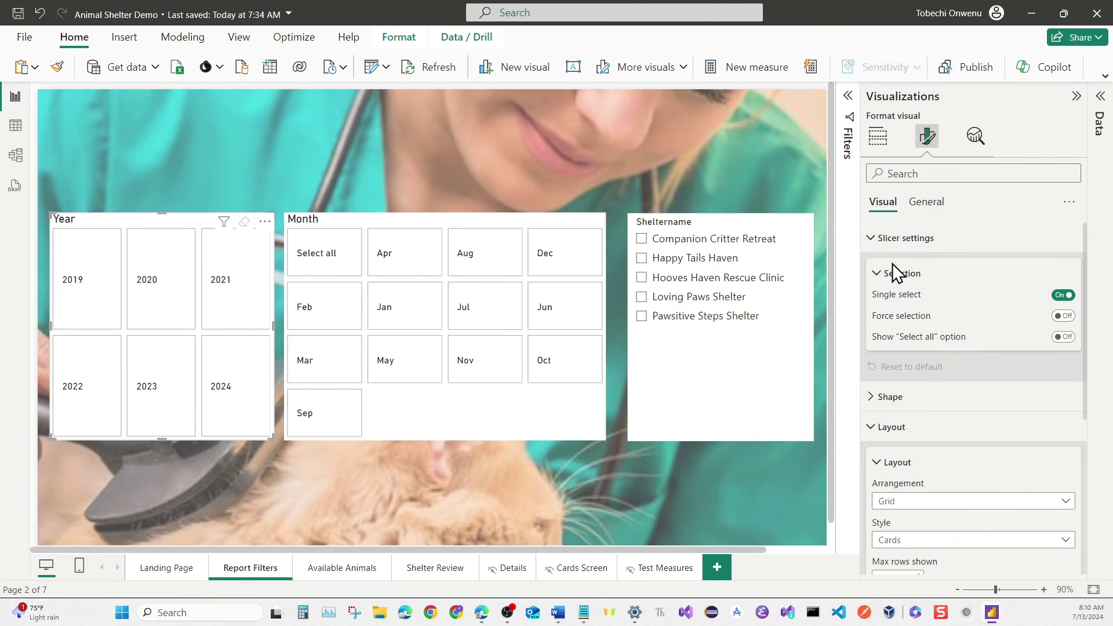
pyautogui.click(1062, 338)
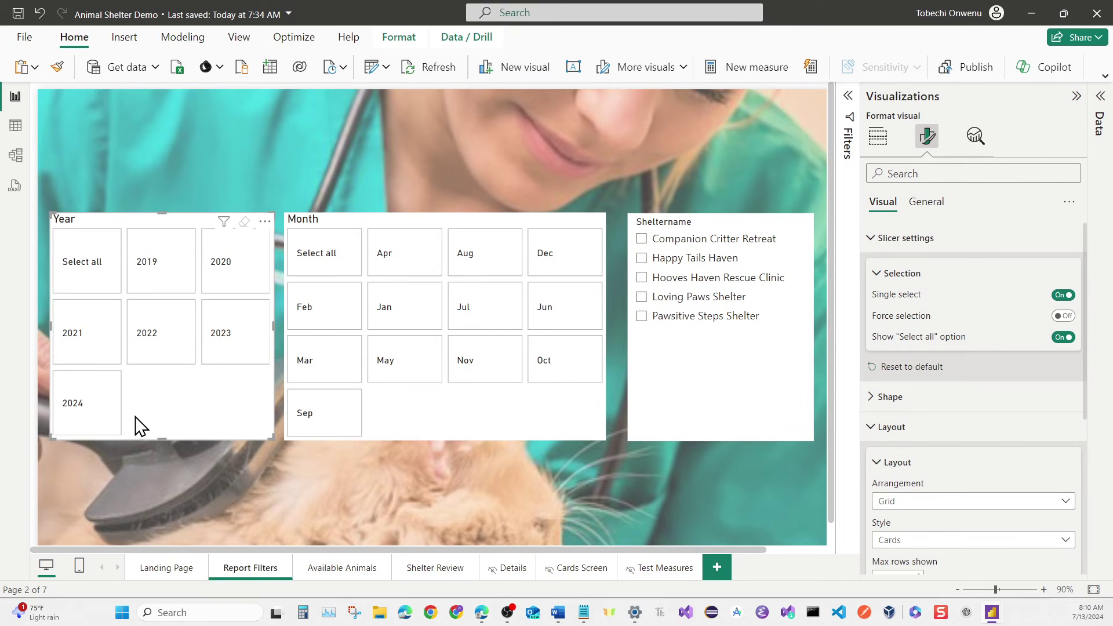
pyautogui.click(657, 427)
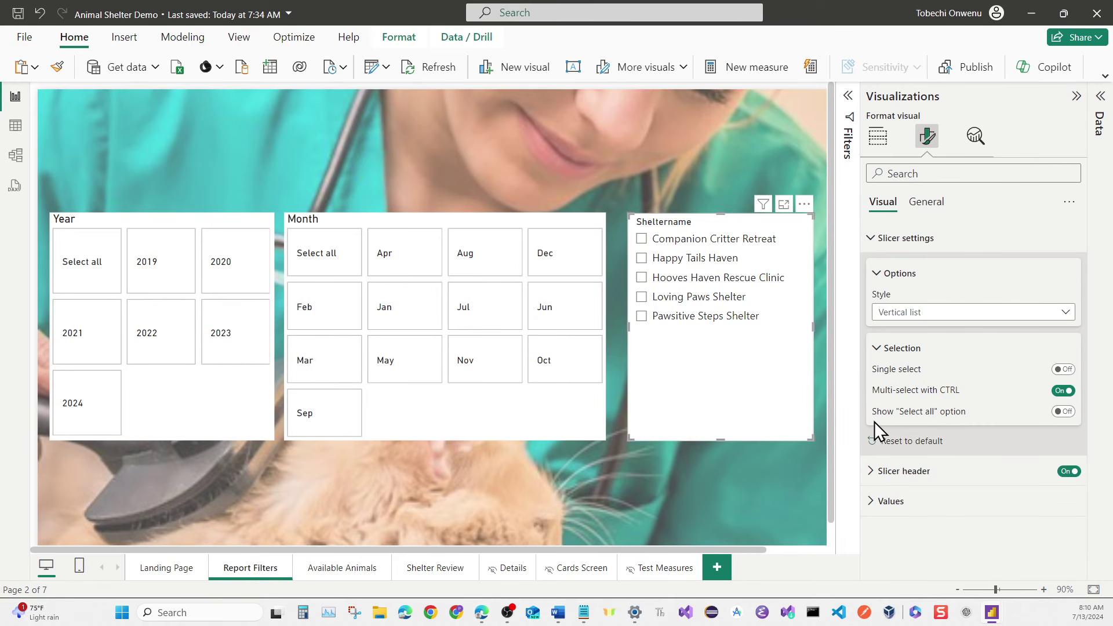
pyautogui.click(1062, 412)
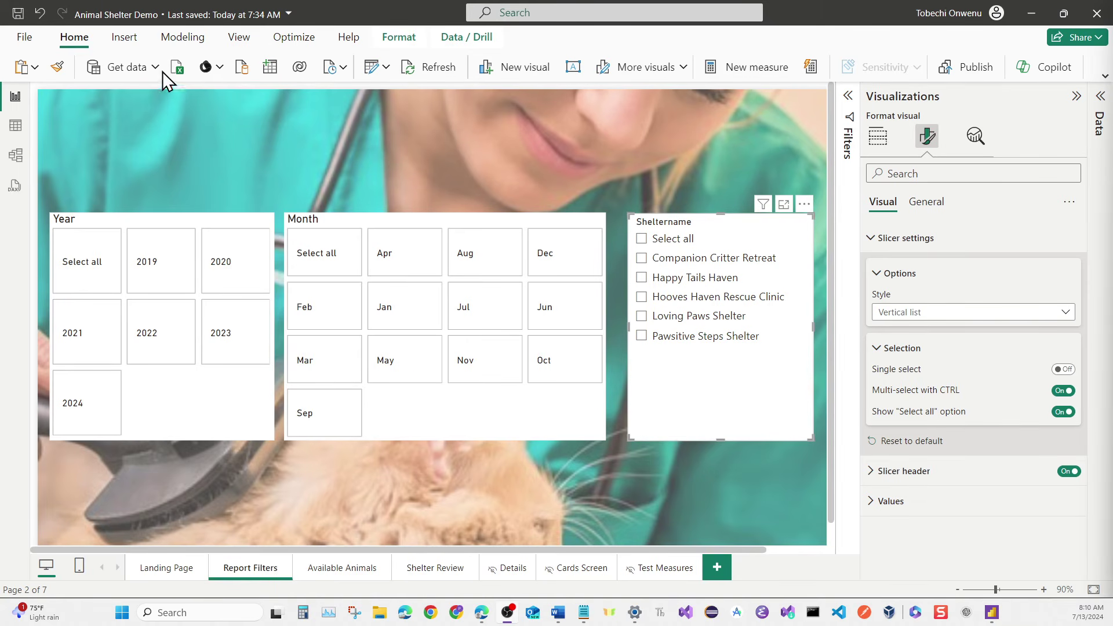
# Insert a text box above the slicers, stretch it across their full width and reduce it to a short banner.
pyautogui.click(130, 43)
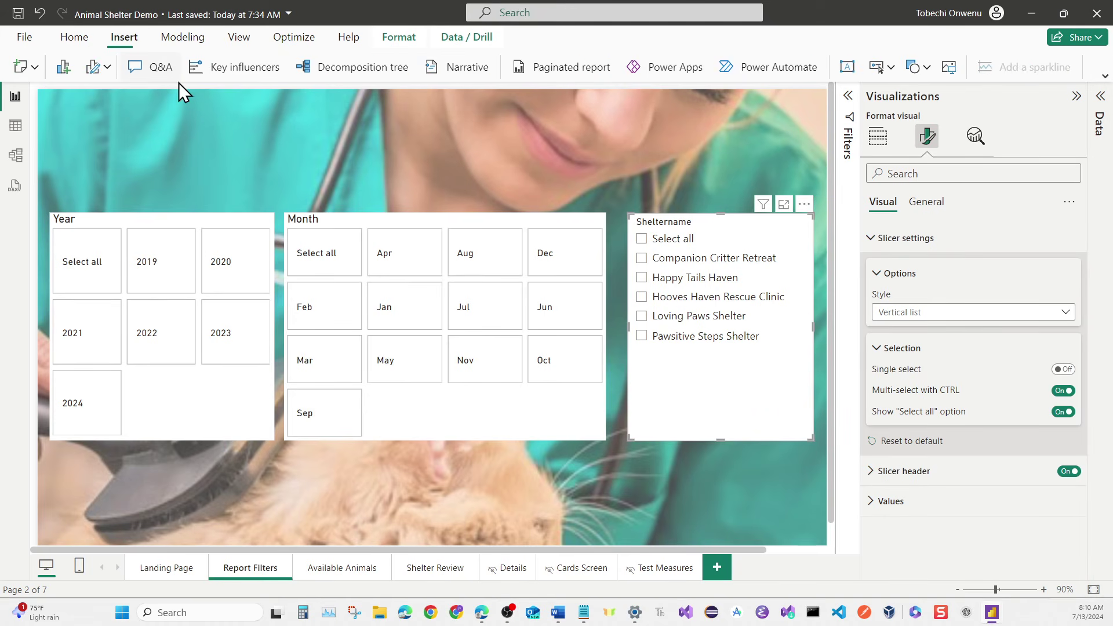
pyautogui.click(846, 67)
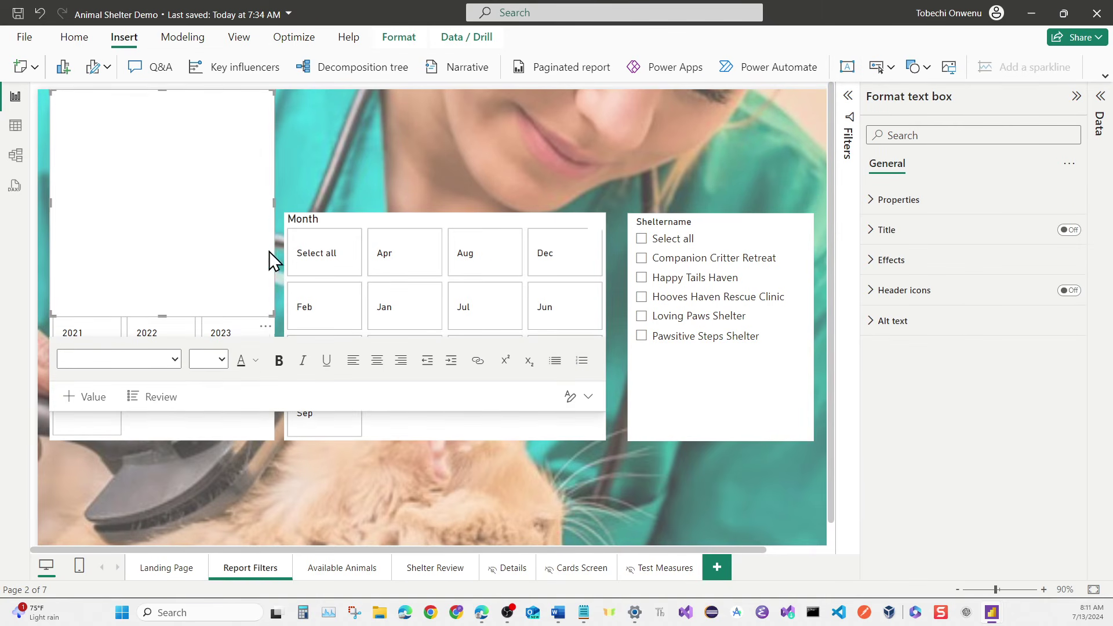
pyautogui.moveTo(370, 149); pyautogui.dragTo(805, 177)
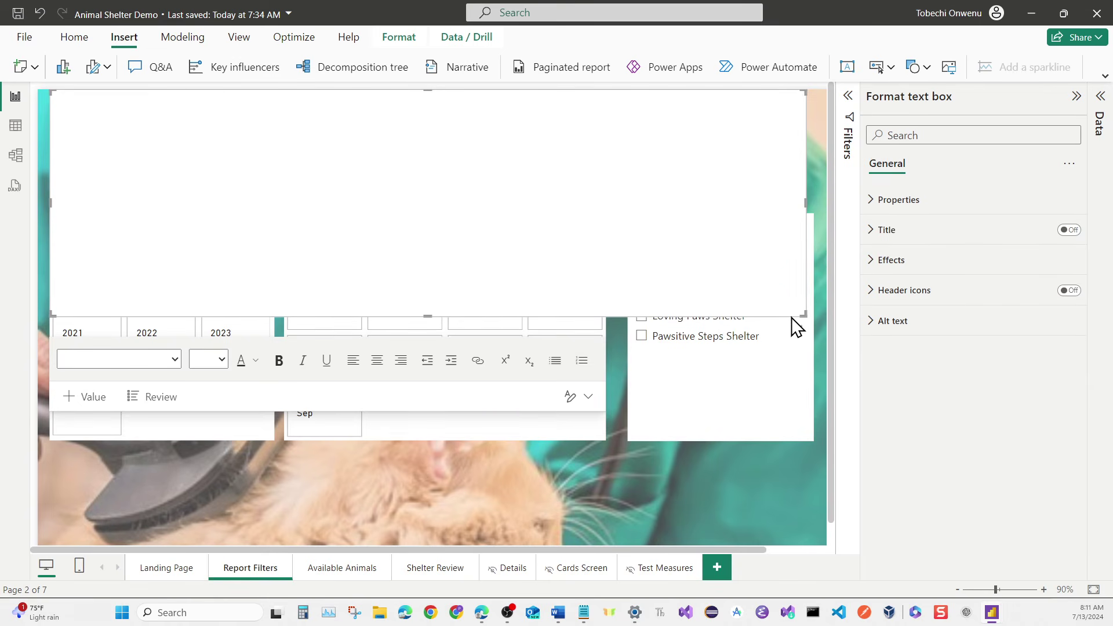
pyautogui.moveTo(802, 317); pyautogui.dragTo(810, 167)
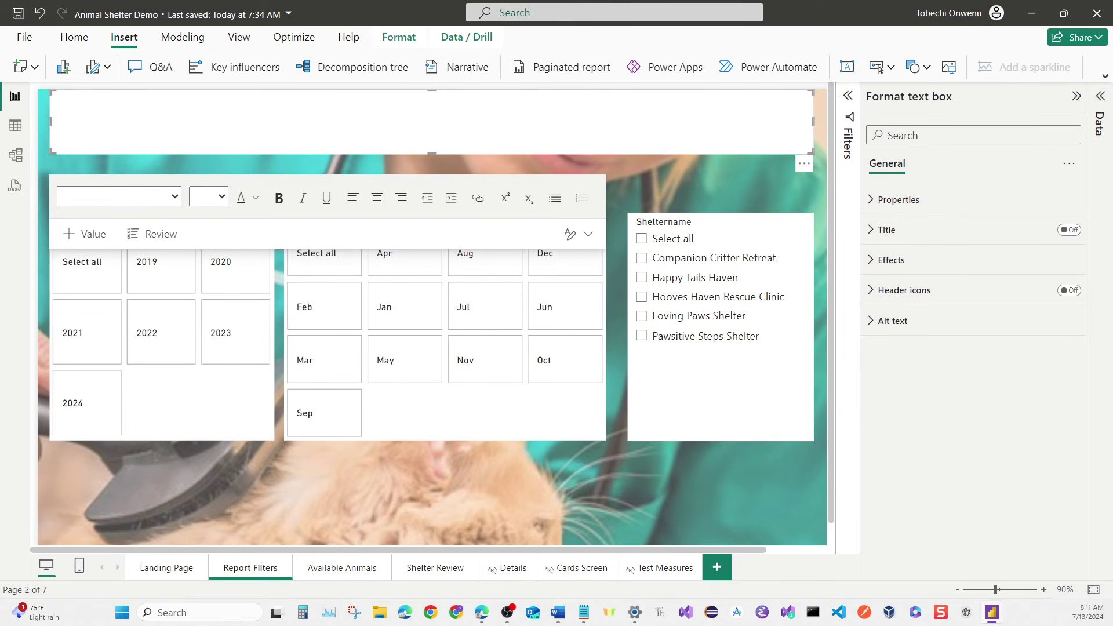
# Enter the heading "Report Filters" in the banner text box and select the heading text.
pyautogui.write('Report Filters')
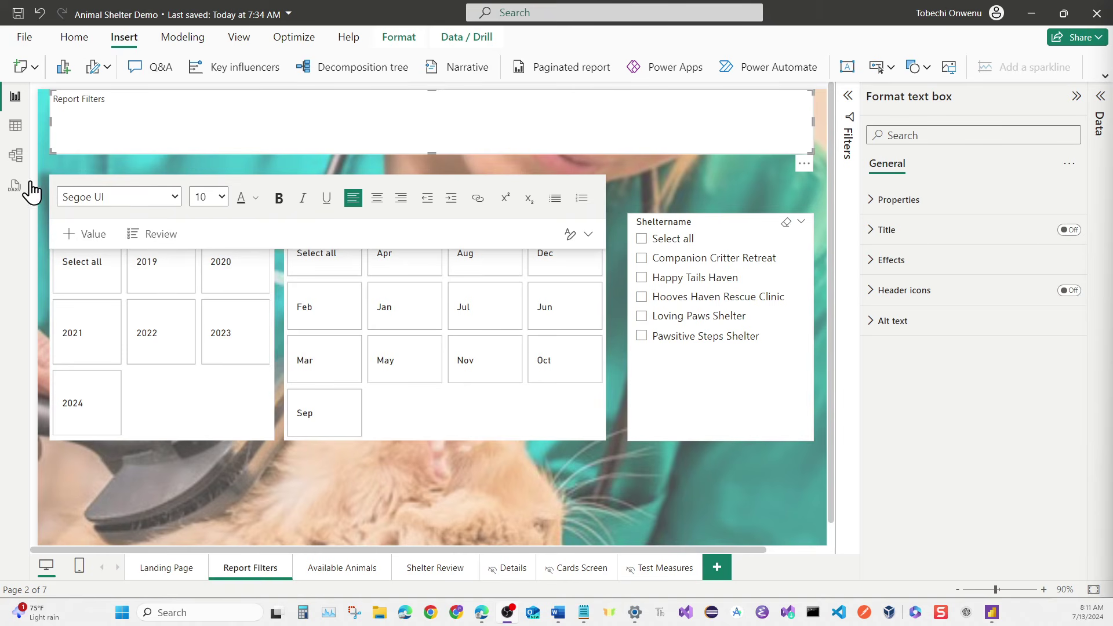
pyautogui.tripleClick(134, 102)
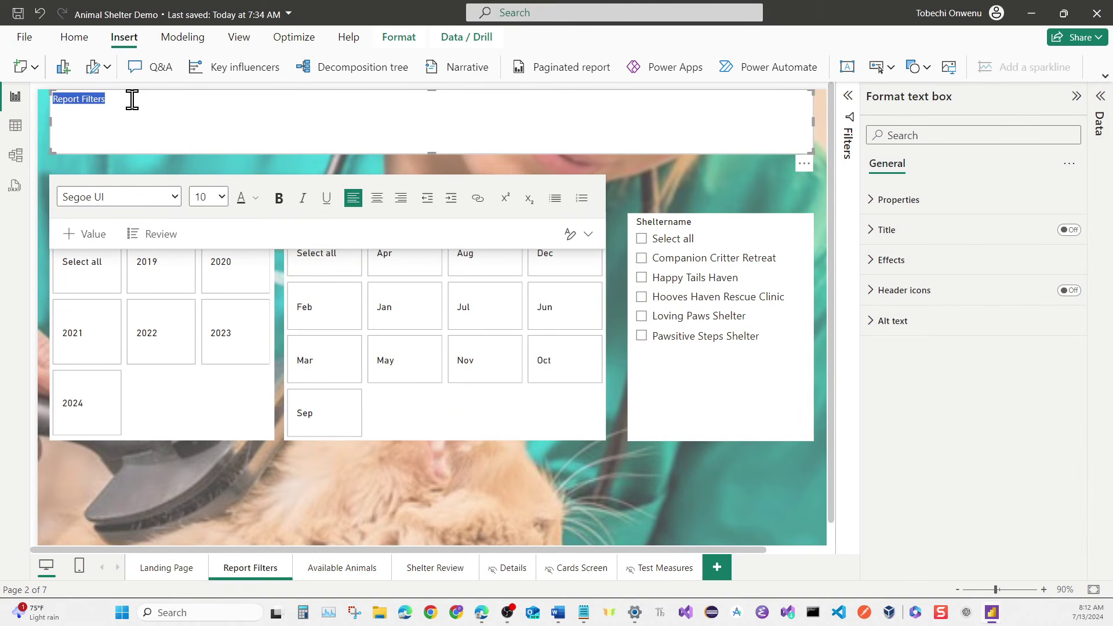
# Set the "Report Filters" heading text to size 28 and center it in the banner.
pyautogui.click(221, 197)
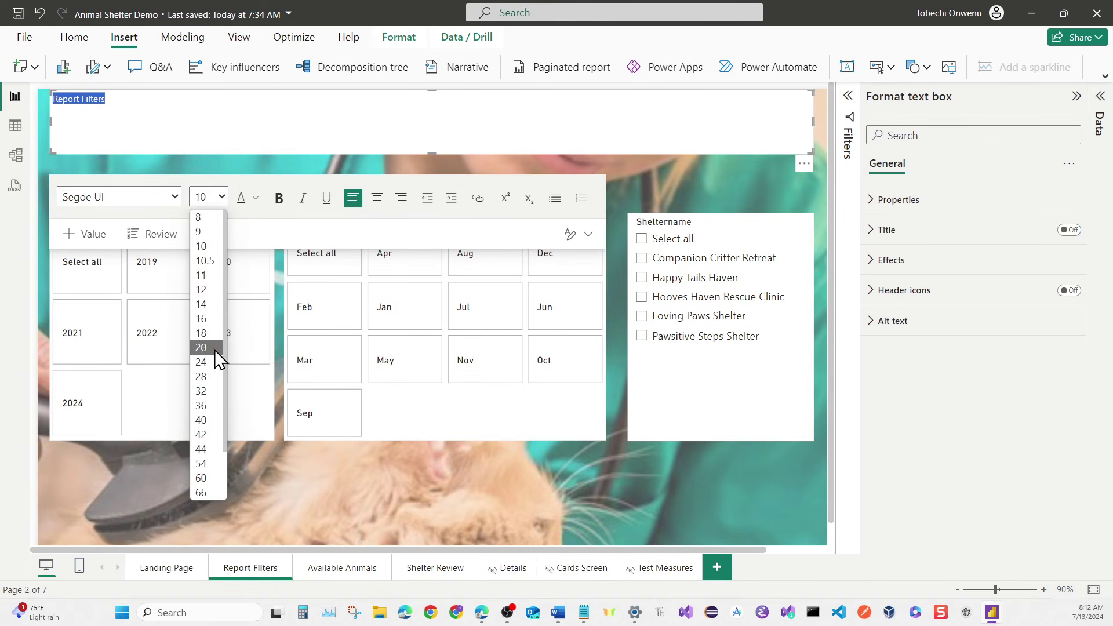
pyautogui.click(206, 376)
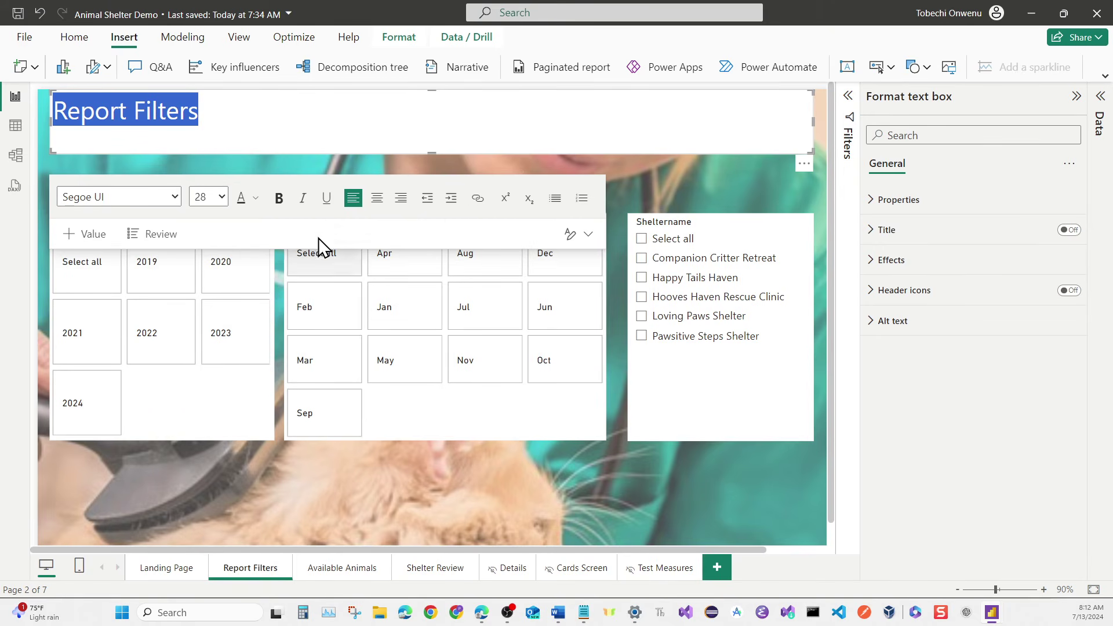
pyautogui.click(381, 206)
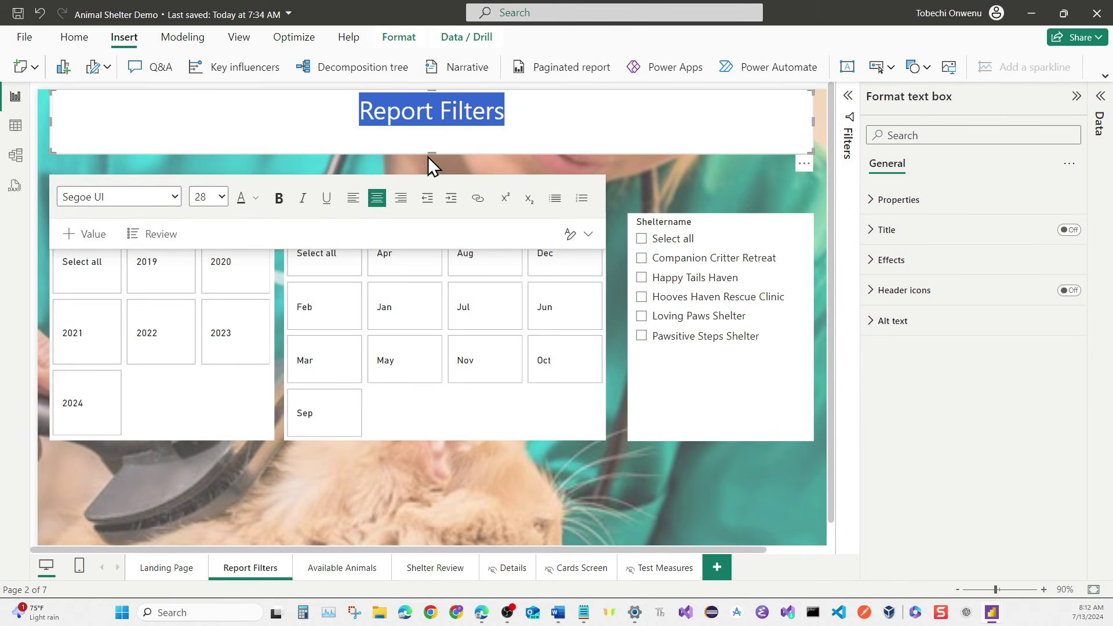
# Reduce the heading banner's height slightly and pull its left edge inward to leave room beside it.
pyautogui.moveTo(430, 141); pyautogui.dragTo(429, 140)
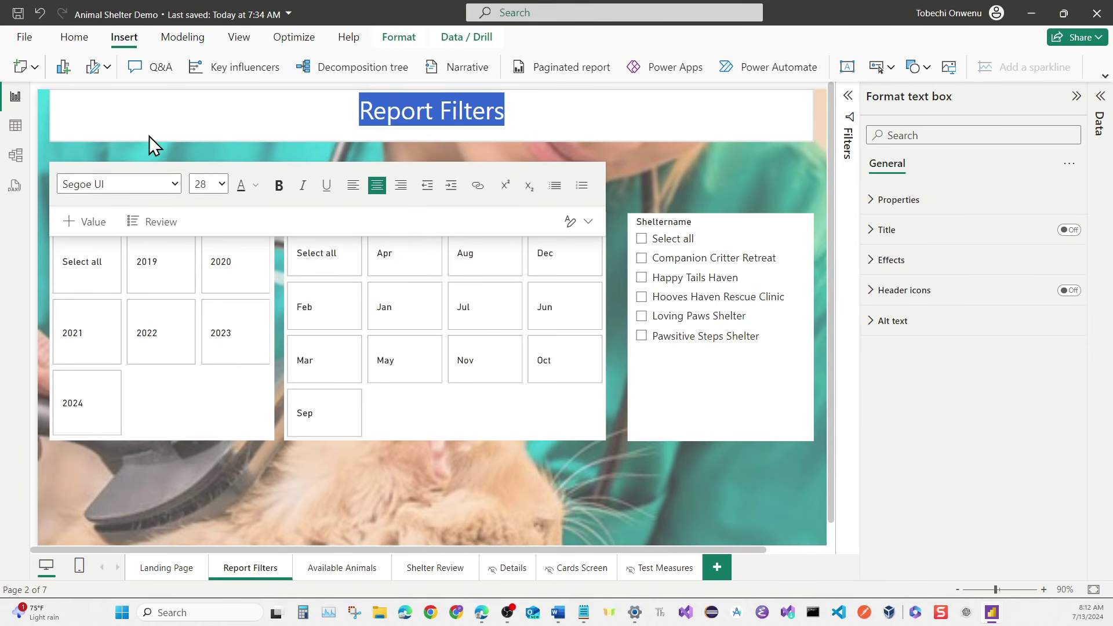
pyautogui.moveTo(50, 114); pyautogui.dragTo(91, 116)
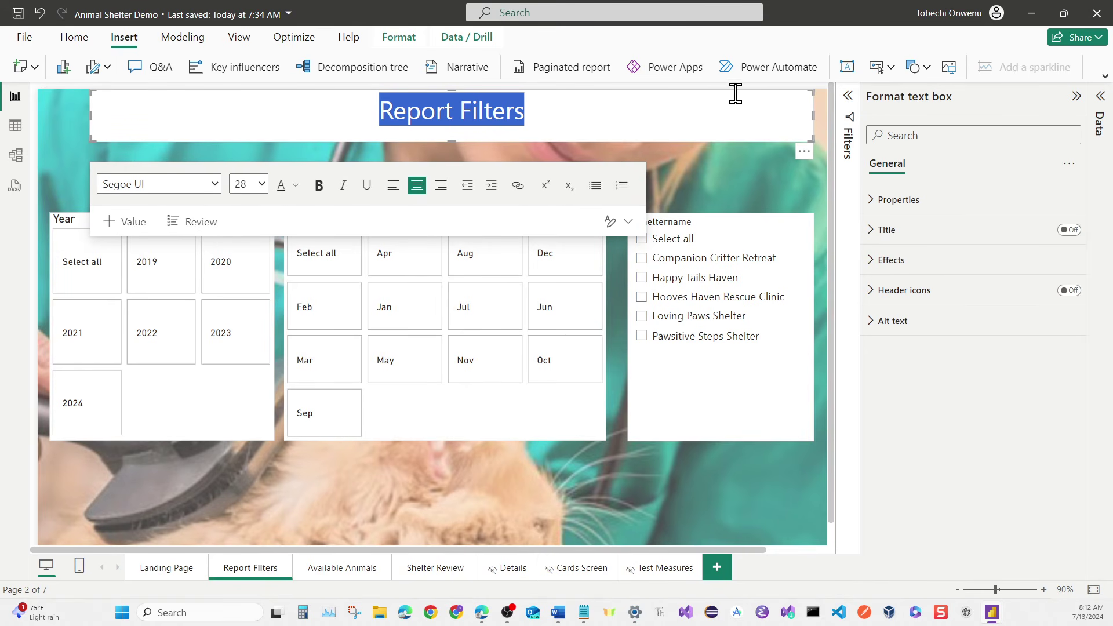
pyautogui.click(754, 86)
# Insert a Back button, enlarge it to about the banner's height and place it over the heading banner.
pyautogui.click(887, 70)
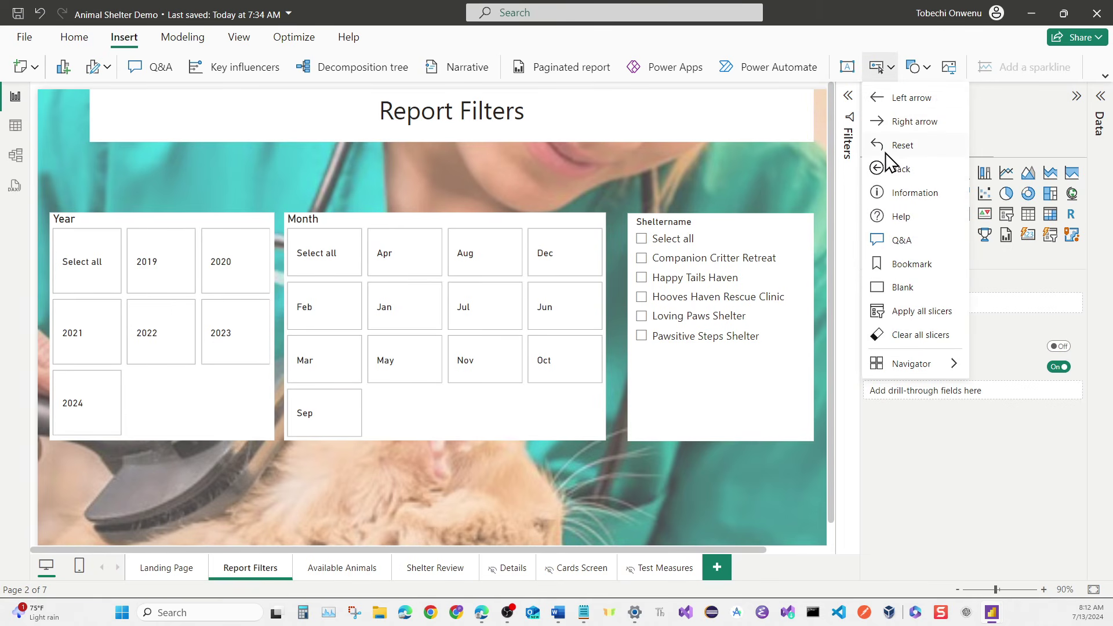
pyautogui.click(887, 170)
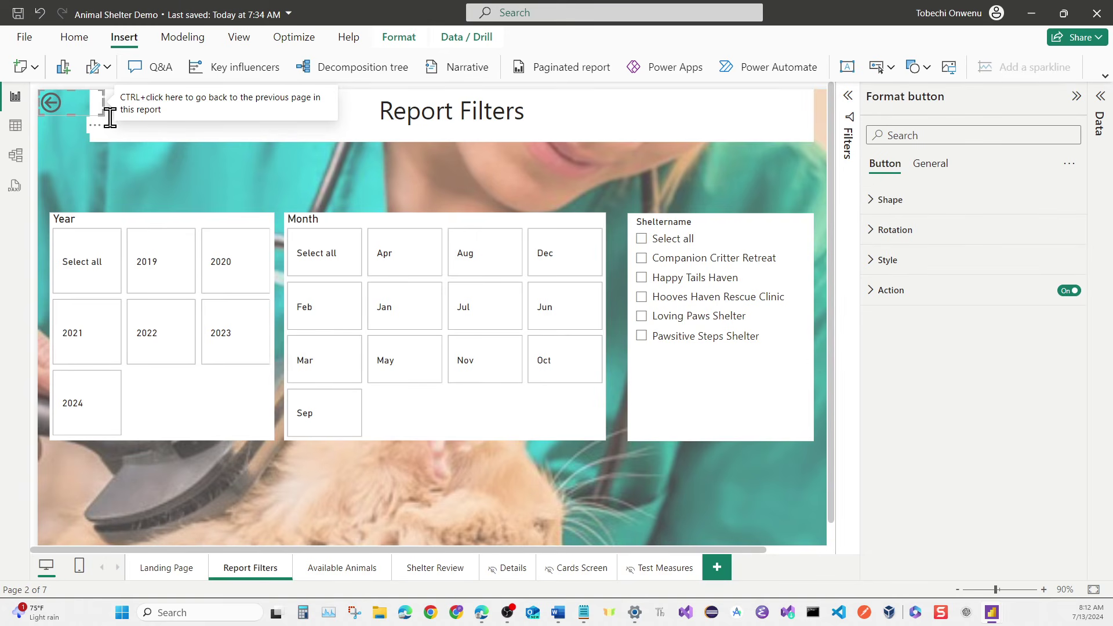
pyautogui.moveTo(104, 114); pyautogui.dragTo(129, 118)
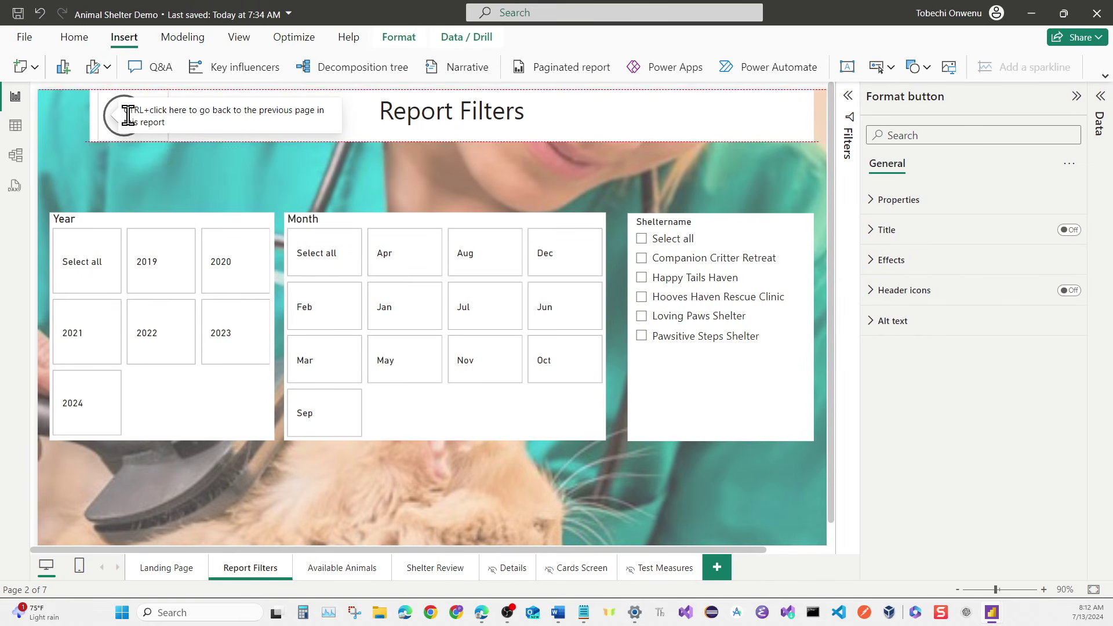
# Extend the heading banner's left edge back out to line up with the Year slicer.
pyautogui.click(90, 121)
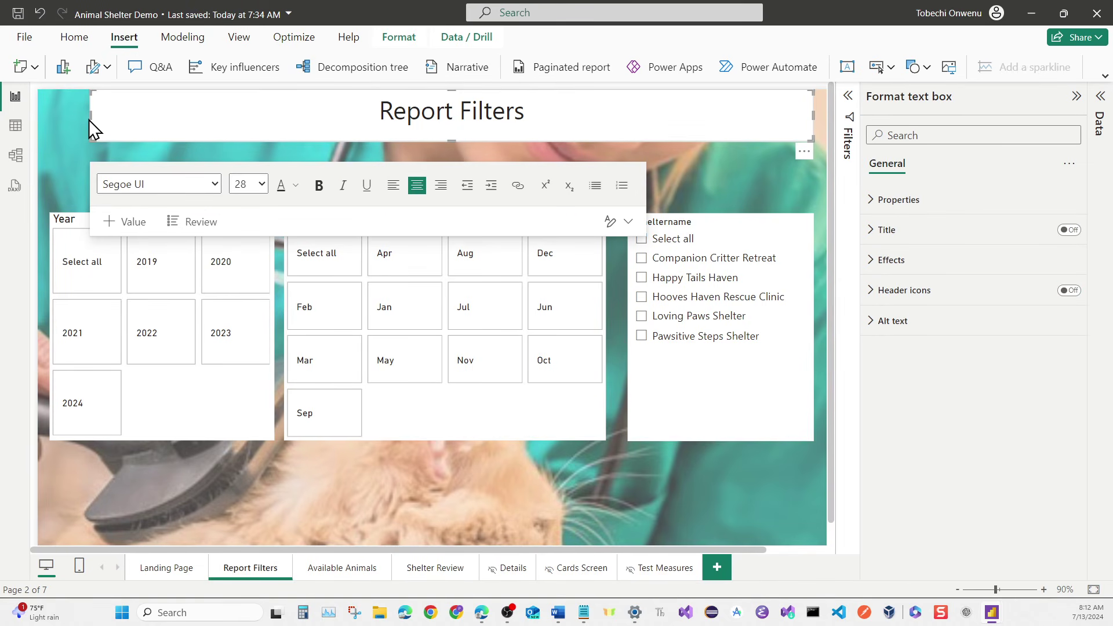
pyautogui.moveTo(91, 115); pyautogui.dragTo(50, 123)
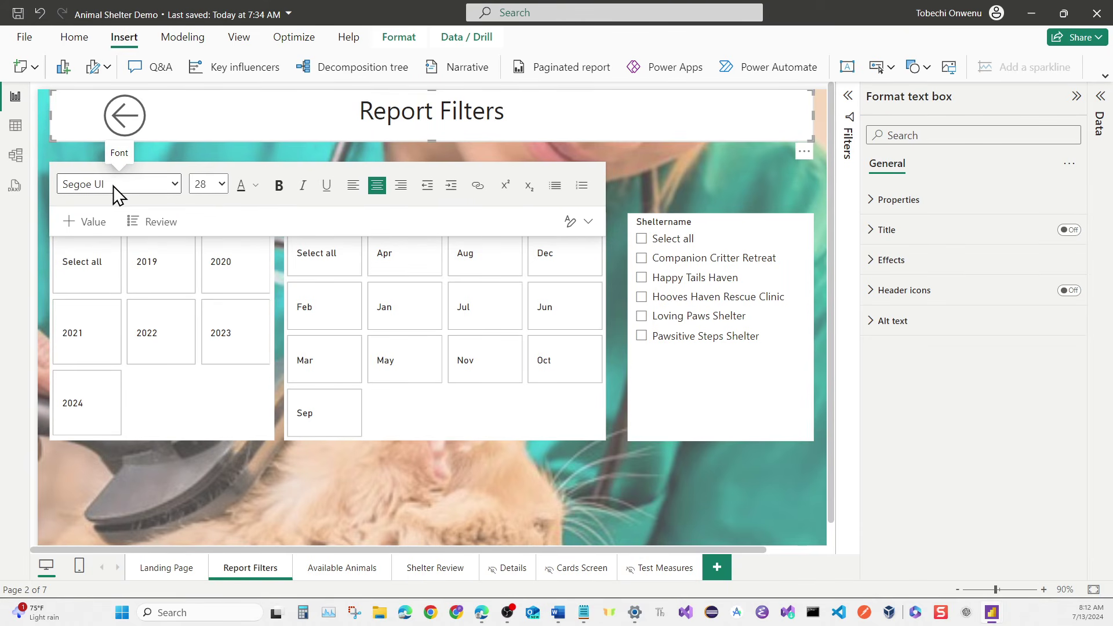
pyautogui.click(129, 117)
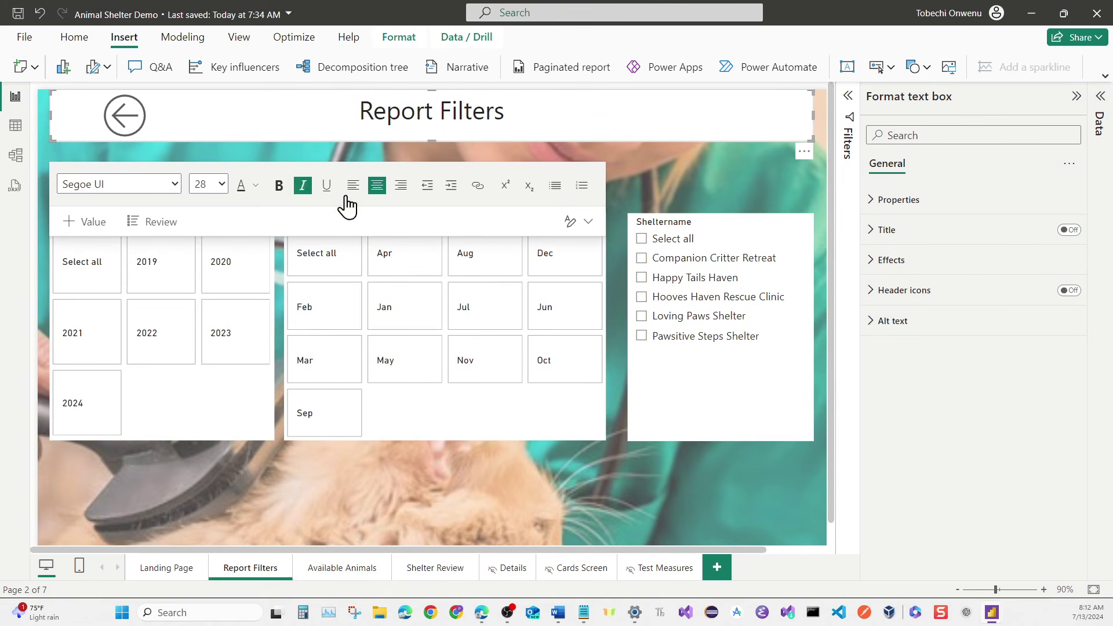
pyautogui.click(715, 182)
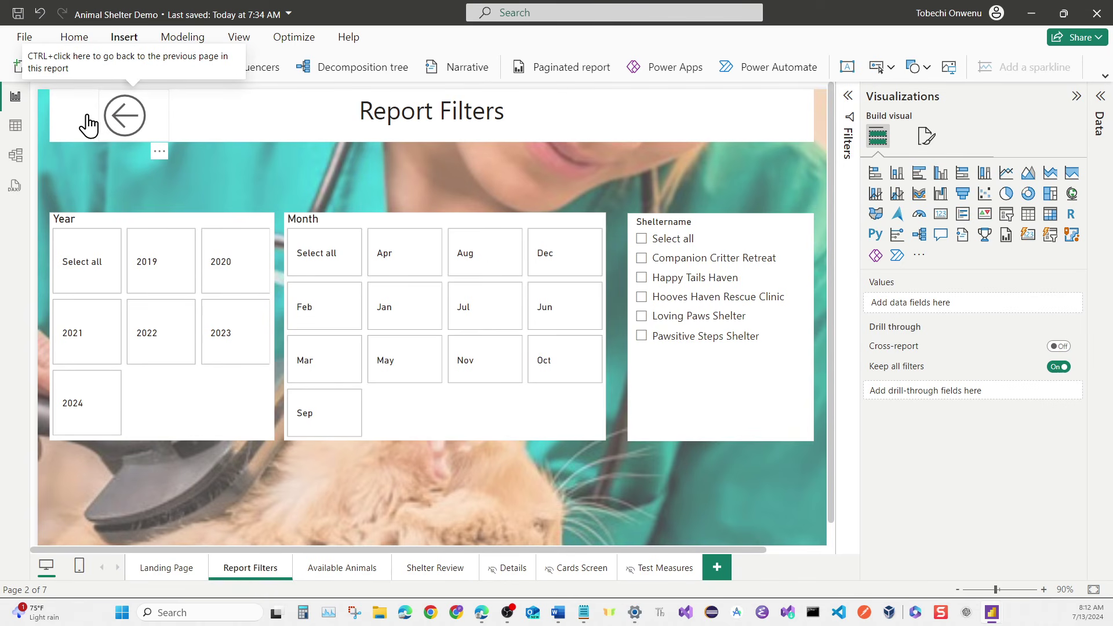
# Move the Back button to the left end of the heading banner and save the report.
pyautogui.moveTo(127, 118); pyautogui.dragTo(72, 118)
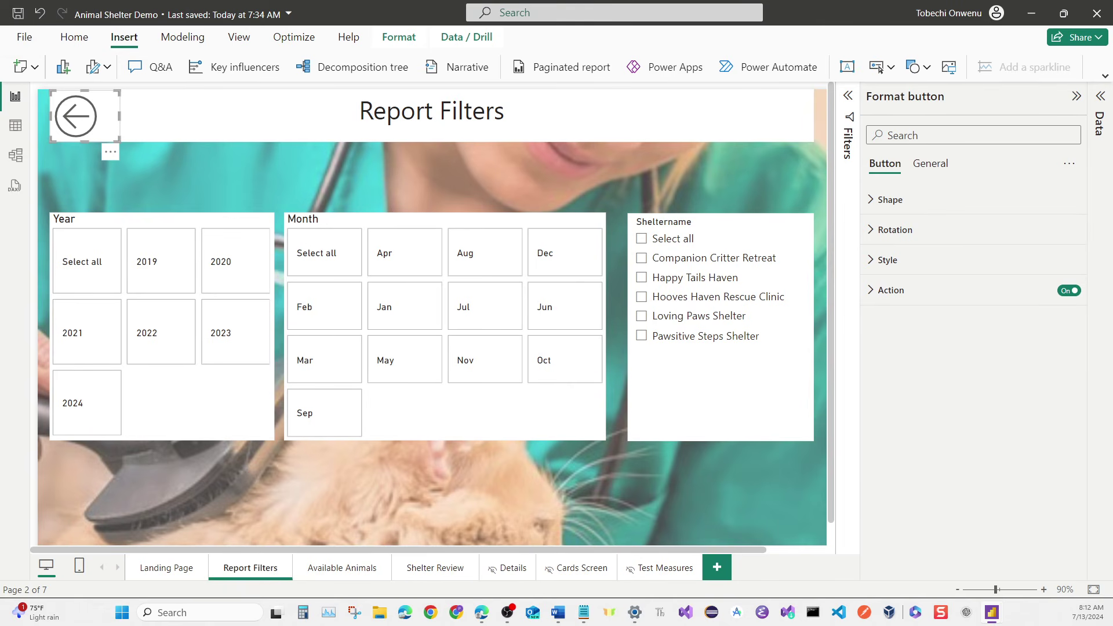
pyautogui.hotkey('ctrl', 's')
pyautogui.click(242, 182)
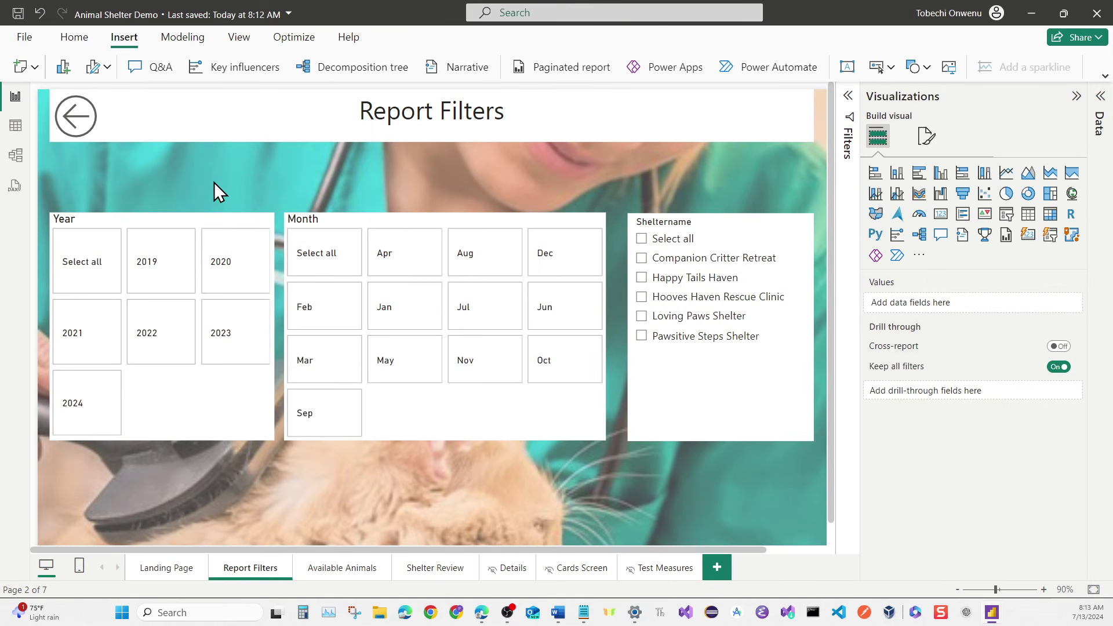
# Sync the Year slicer across the Report Filters and Shelter Review pages, keeping it hidden on Shelter Review.
pyautogui.click(202, 411)
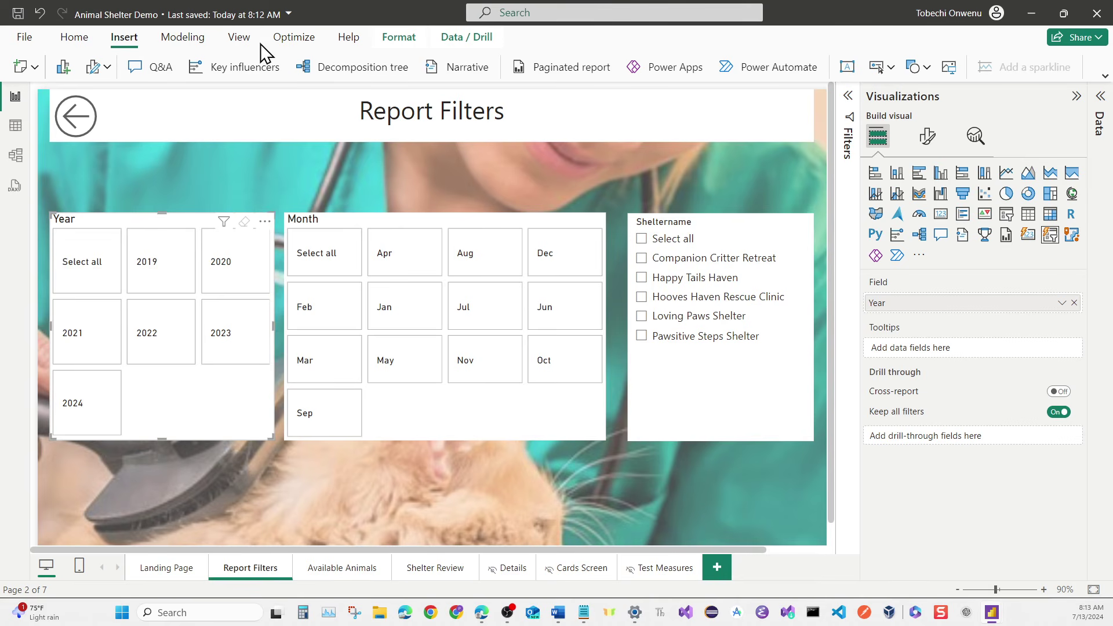
pyautogui.click(236, 37)
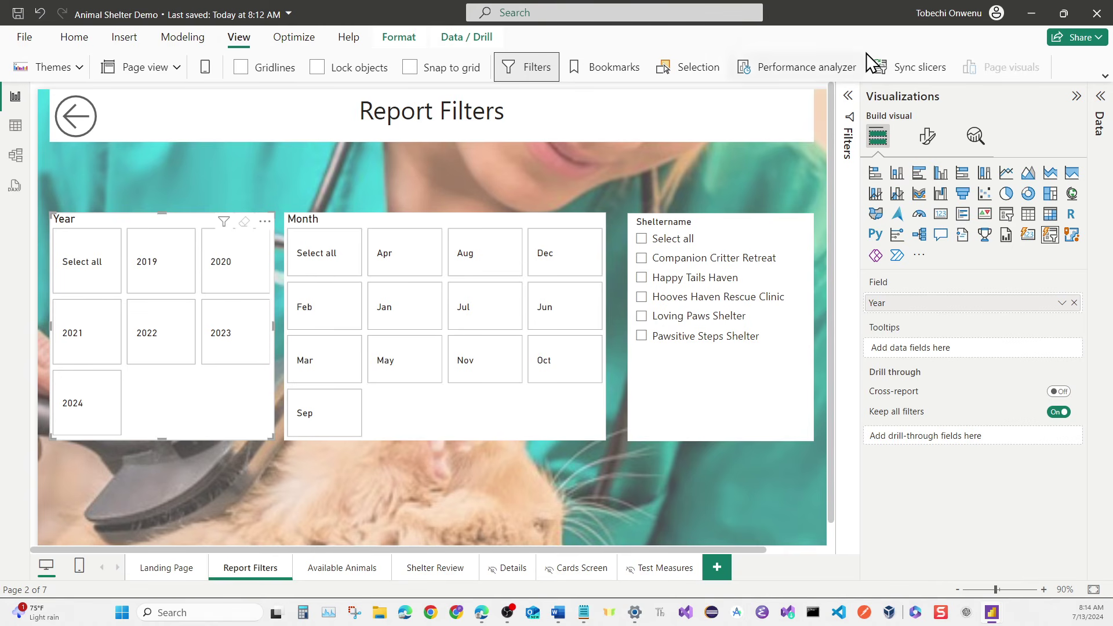
pyautogui.click(903, 67)
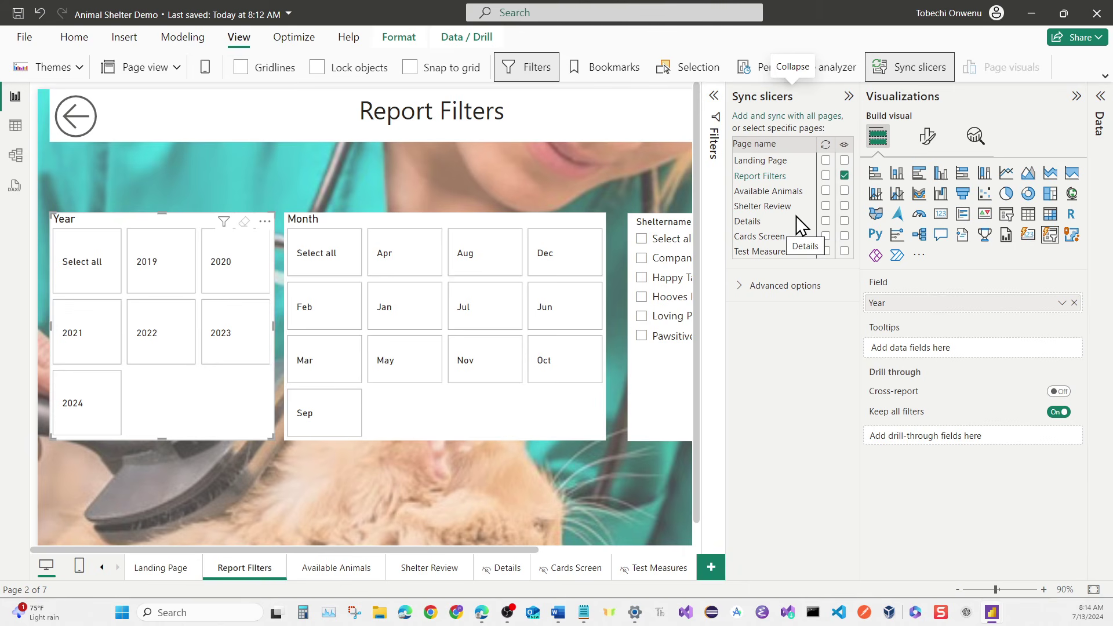
pyautogui.click(826, 207)
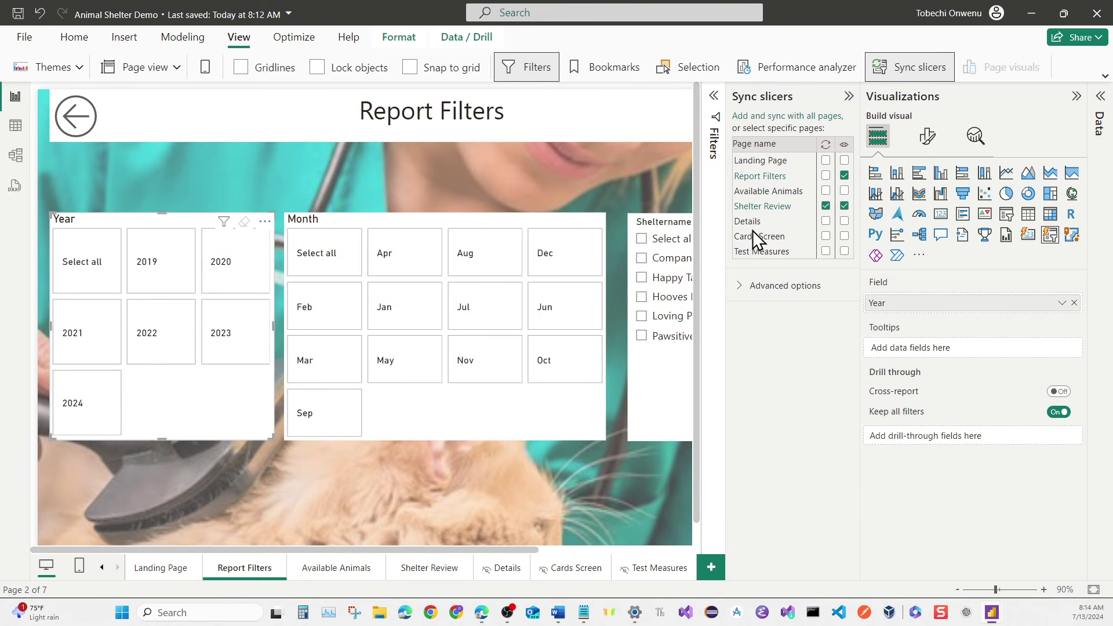
pyautogui.click(845, 206)
pyautogui.click(827, 176)
# Sync the Month slicer across the Report Filters and Shelter Review pages, keeping it hidden on Shelter Review.
pyautogui.click(474, 428)
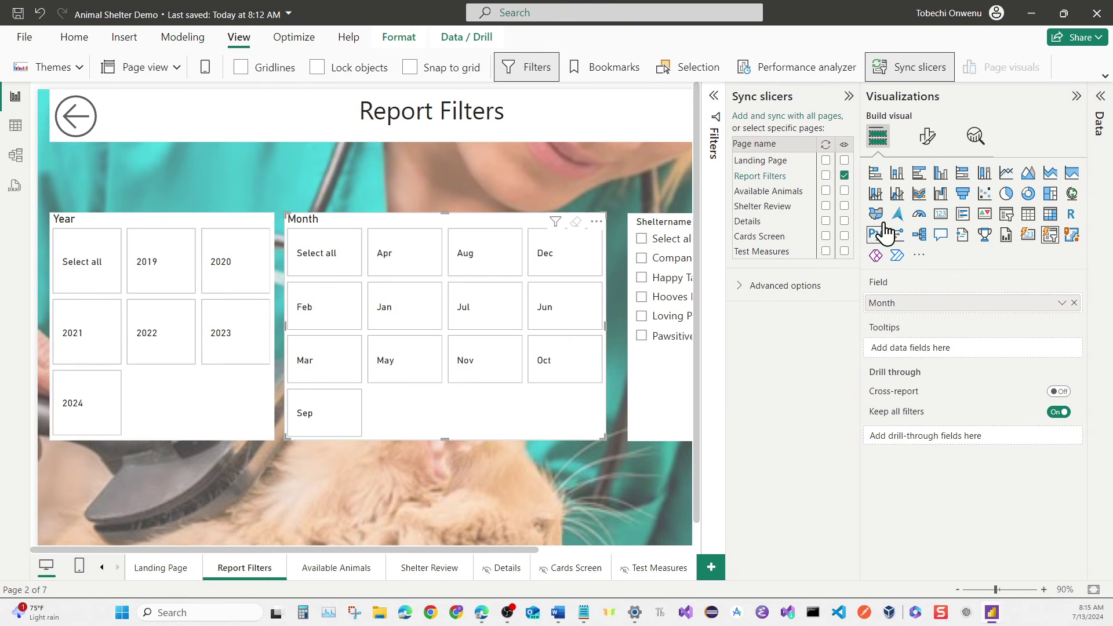
pyautogui.click(826, 176)
pyautogui.click(826, 206)
pyautogui.click(844, 206)
# Sync the Sheltername slicer across Report Filters, Available Animals and Shelter Review, leaving it visible only on Report Filters.
pyautogui.click(660, 439)
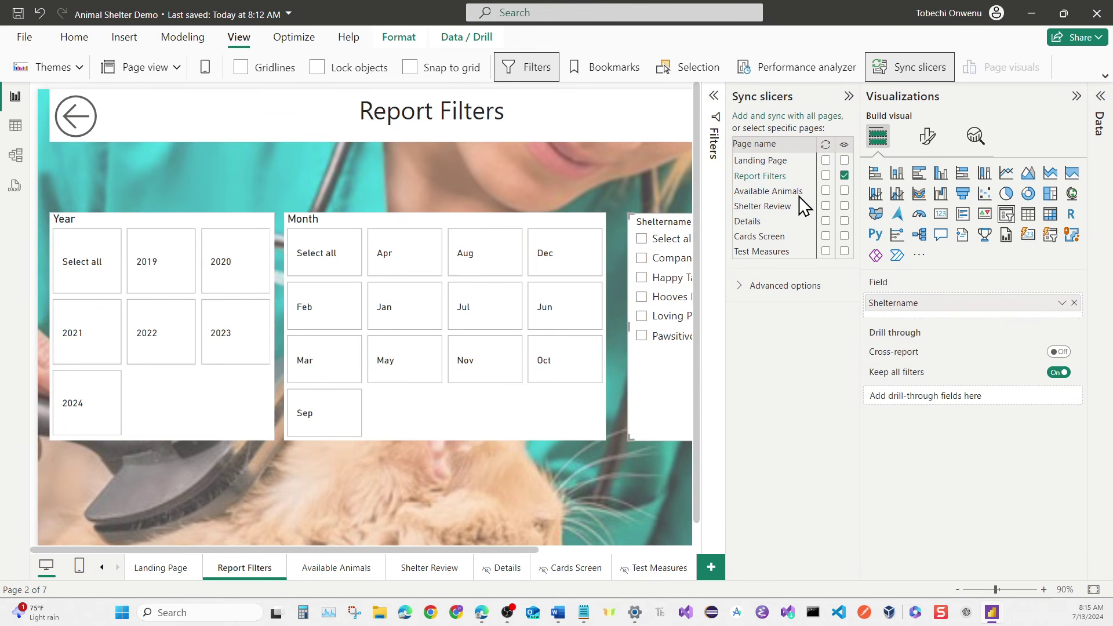
pyautogui.click(827, 175)
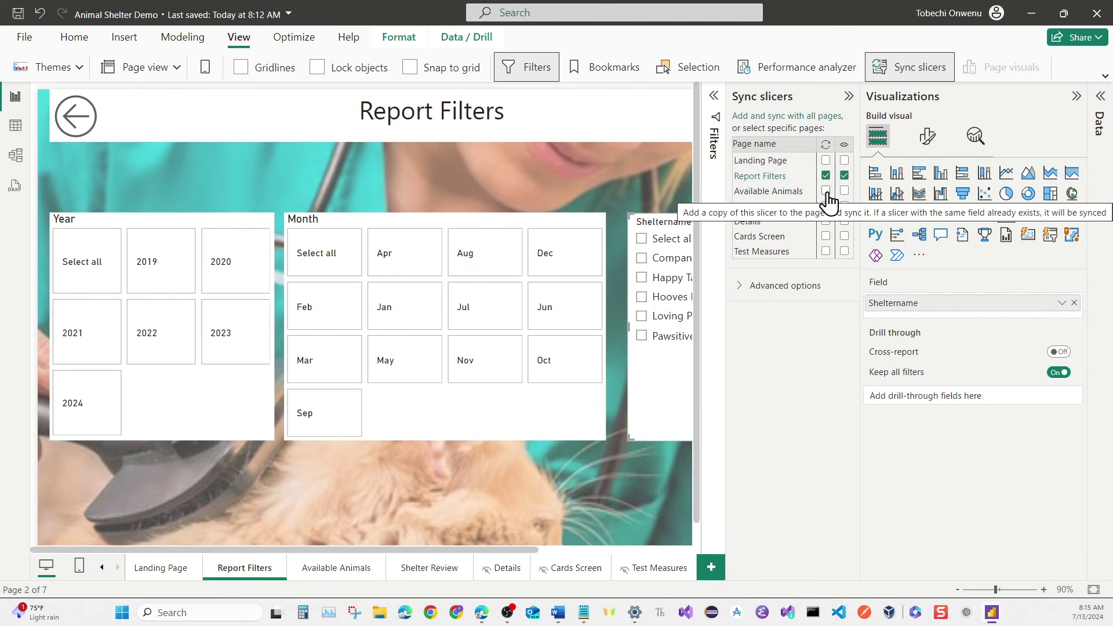
pyautogui.click(826, 191)
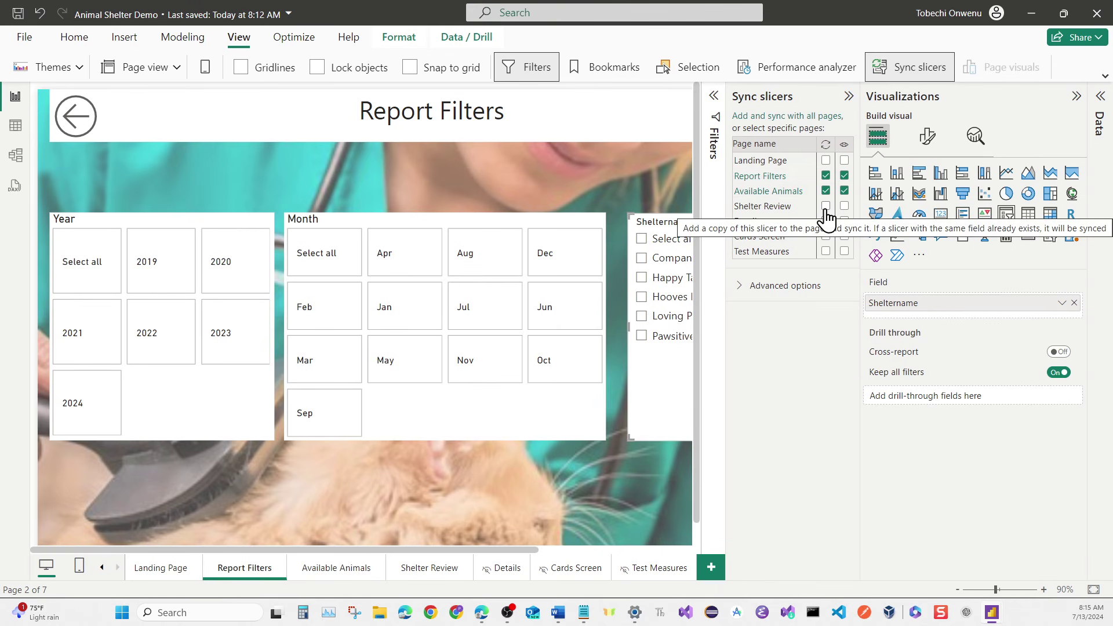
pyautogui.click(826, 207)
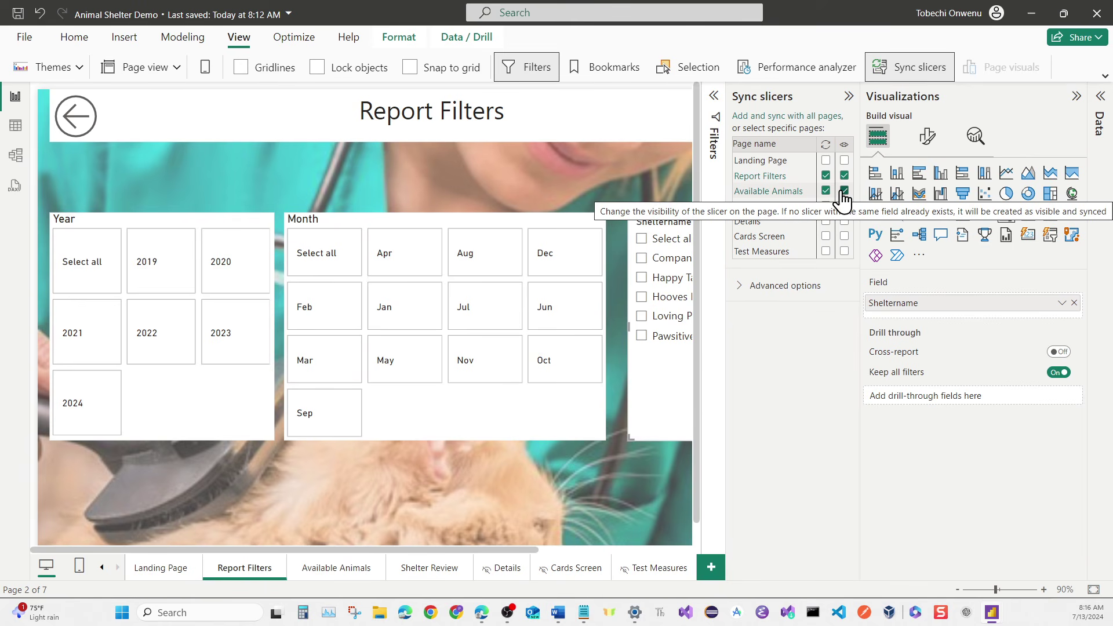
pyautogui.click(844, 192)
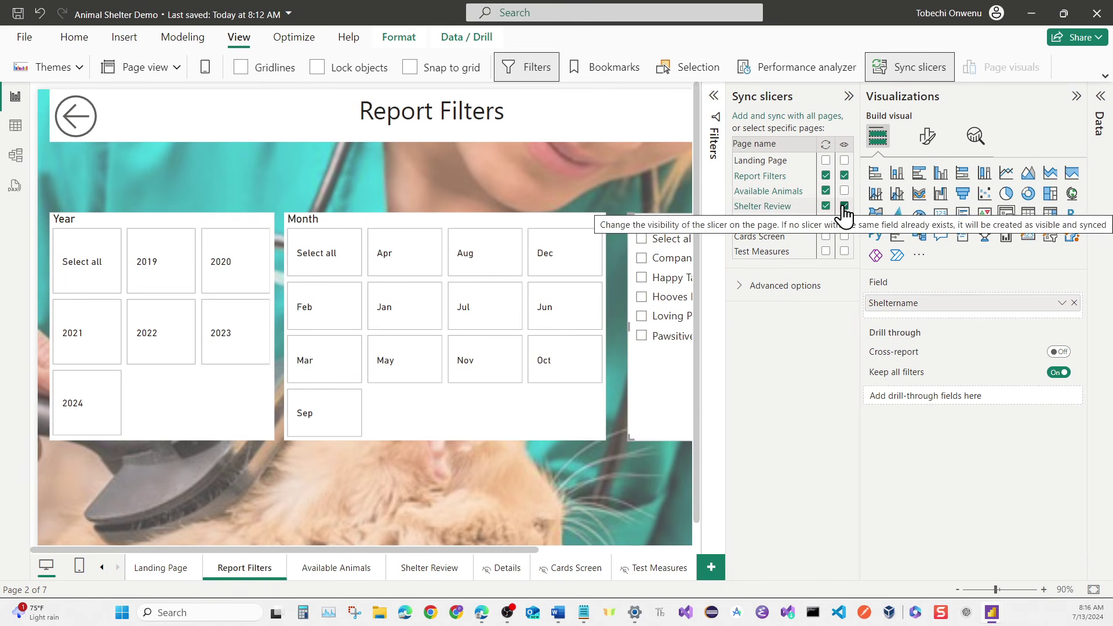
pyautogui.click(845, 207)
pyautogui.click(844, 175)
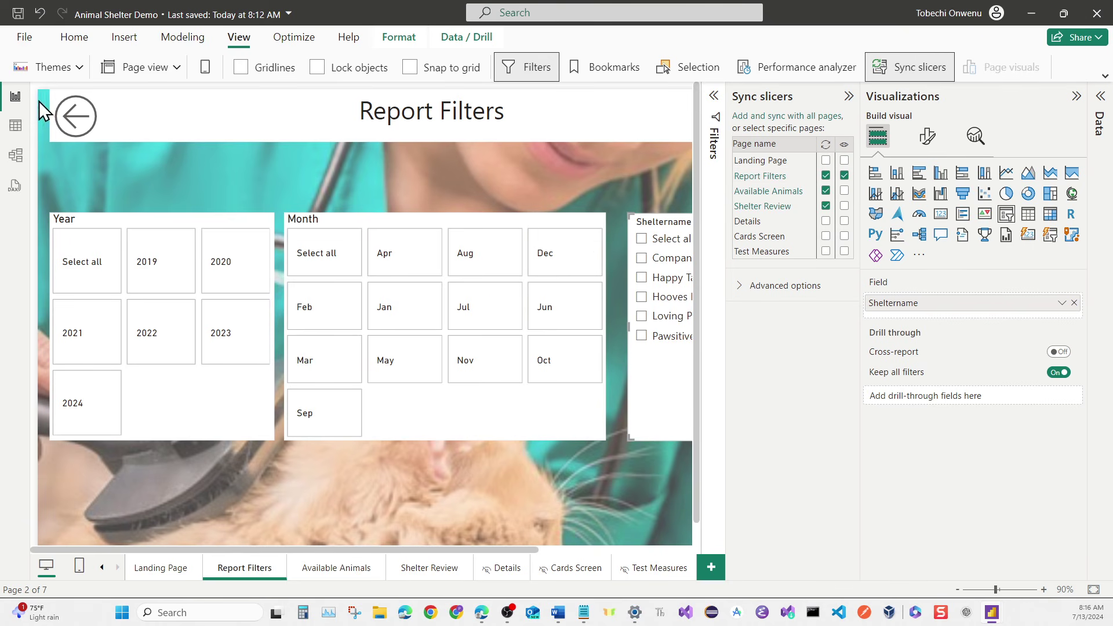
# Save the report and collapse the Visualizations and Sync slicers panes.
pyautogui.click(18, 13)
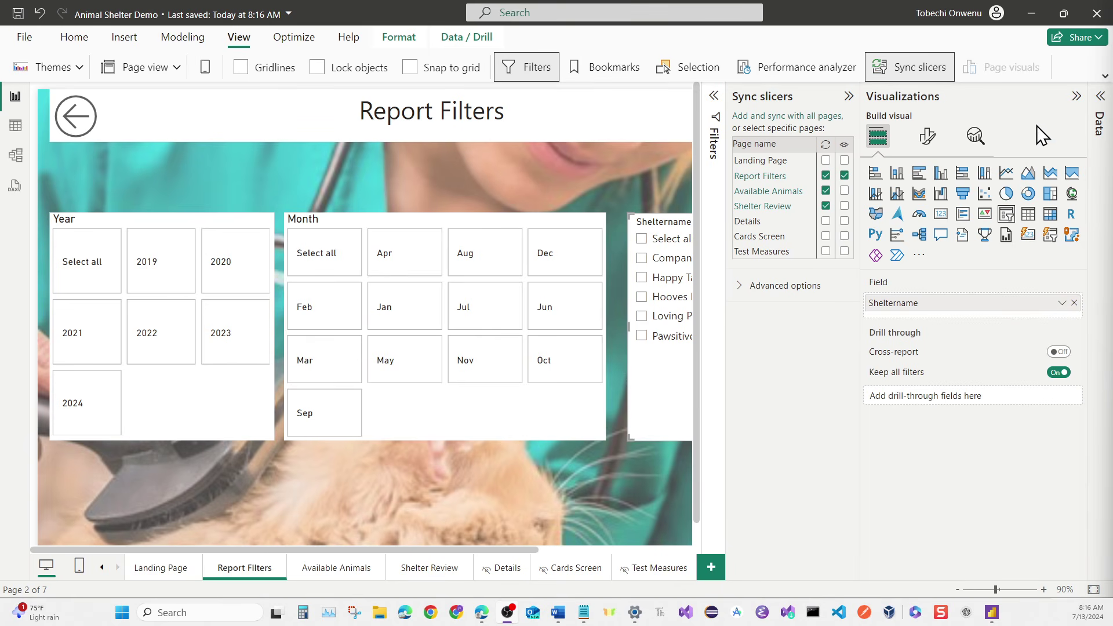
pyautogui.click(1076, 96)
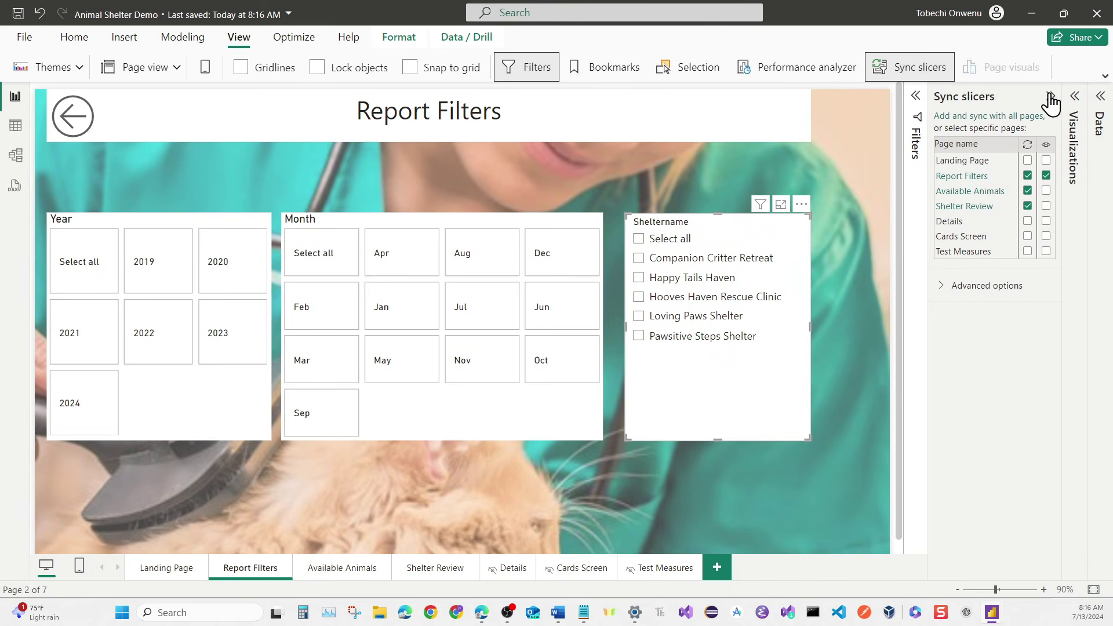
pyautogui.click(1051, 97)
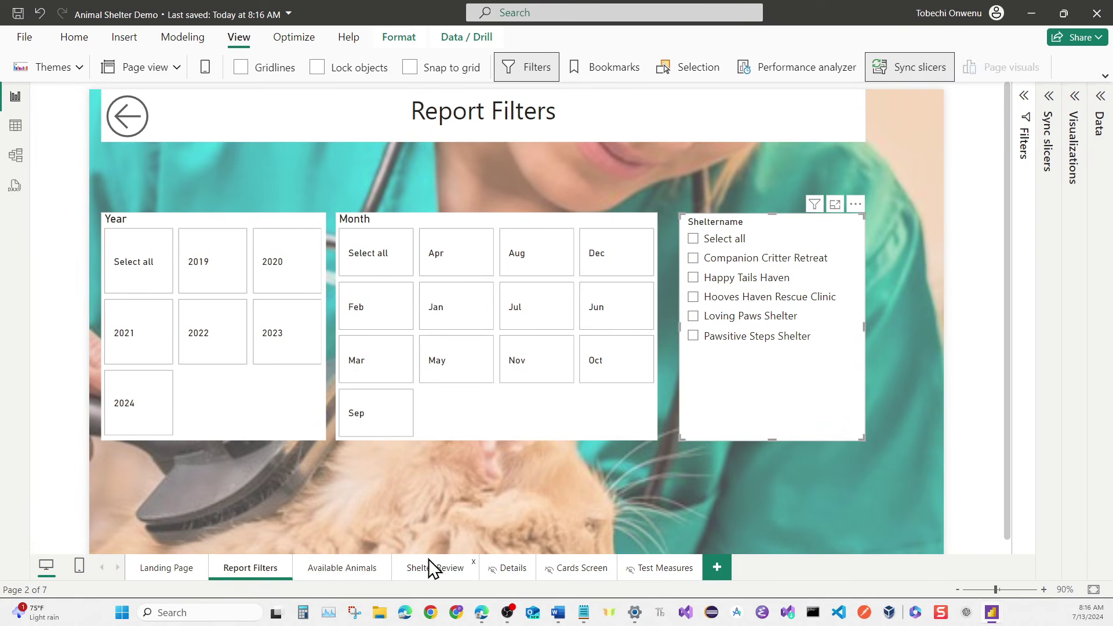
# Review the Landing Page, Report Filters, Available Animals, Shelter Review and Details pages in turn.
pyautogui.click(182, 571)
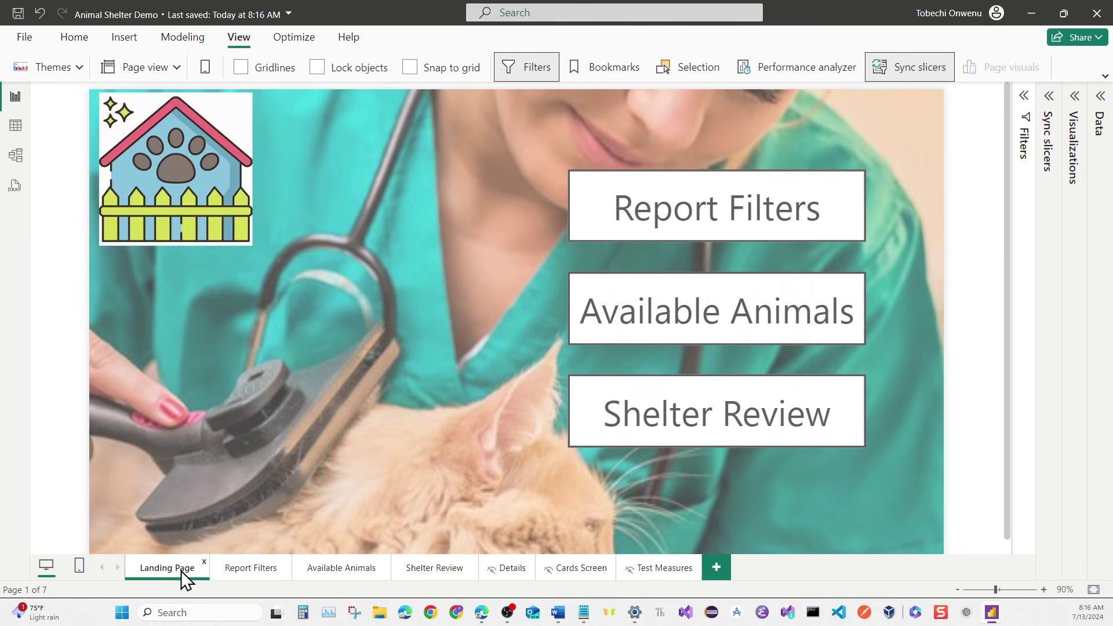
pyautogui.click(287, 573)
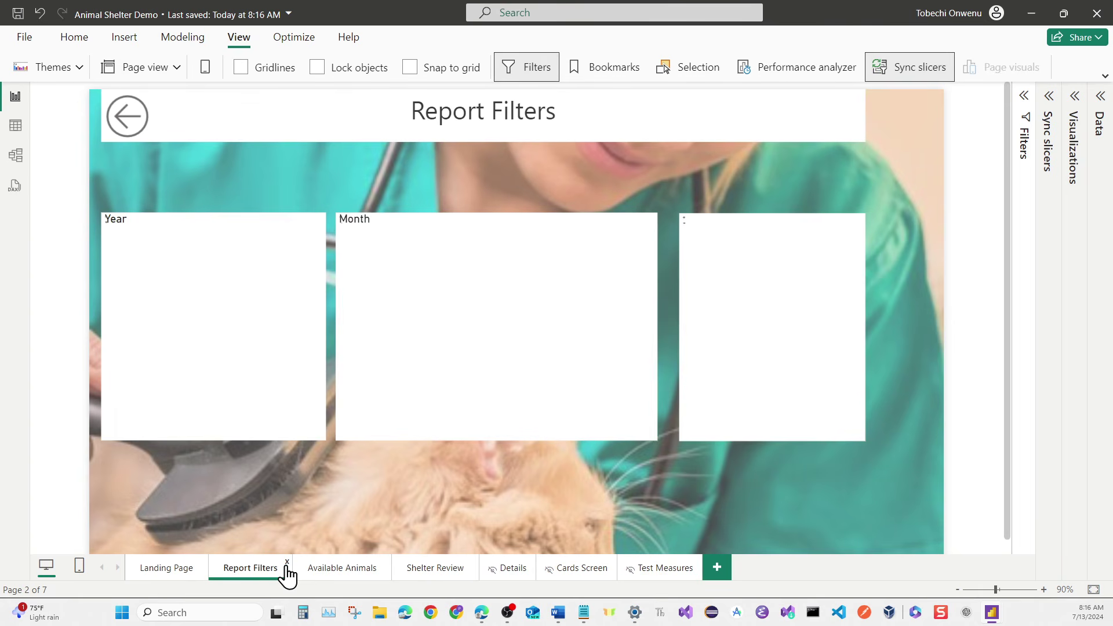
pyautogui.click(337, 568)
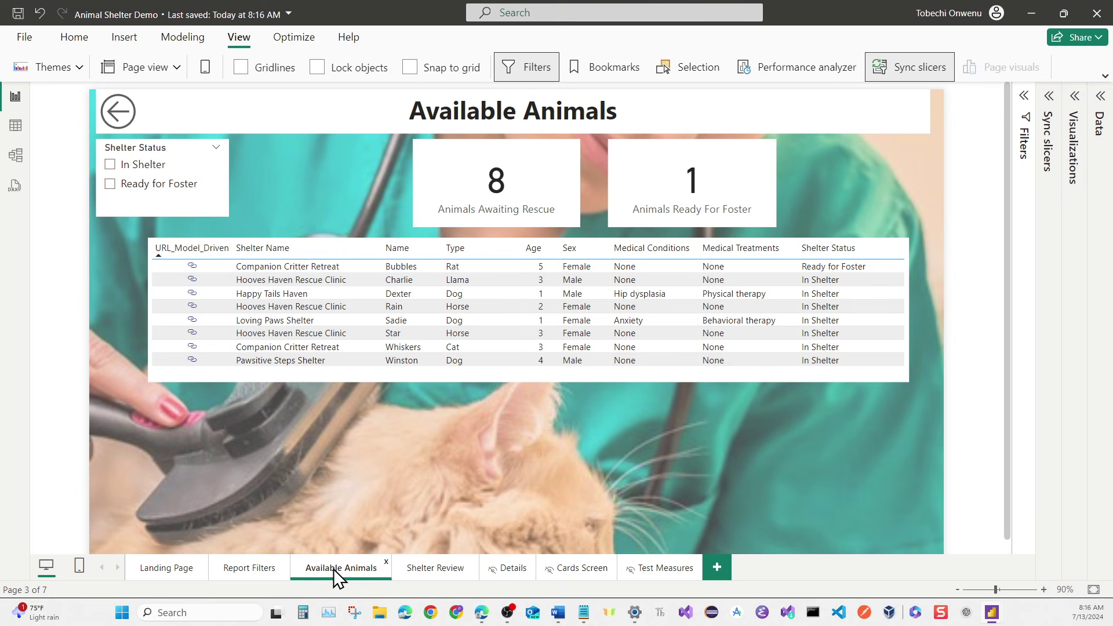
pyautogui.click(459, 568)
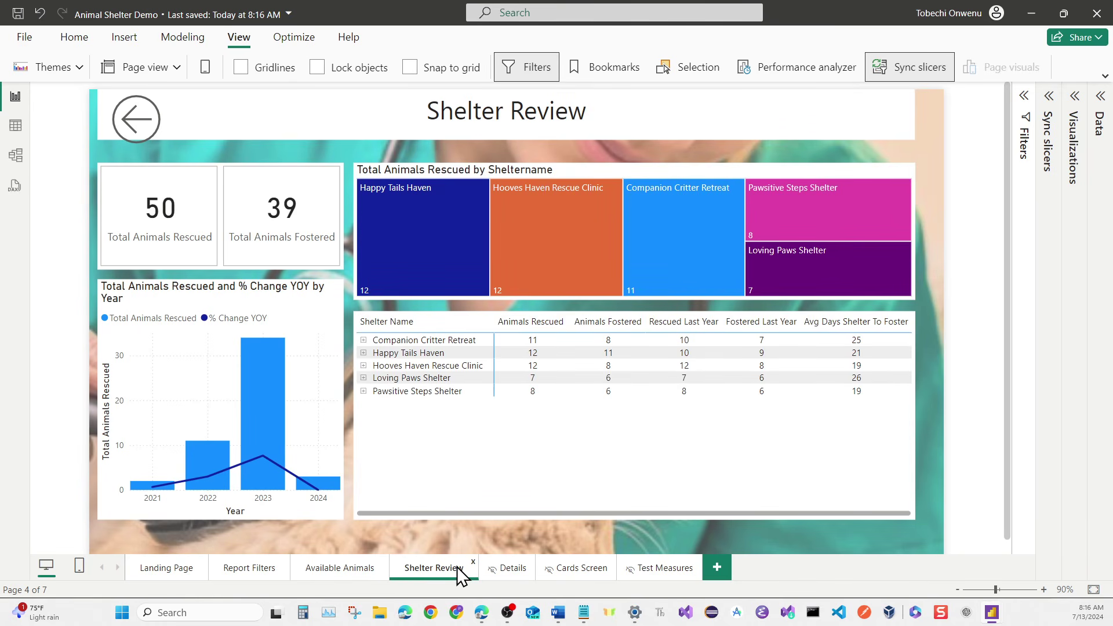
pyautogui.click(496, 569)
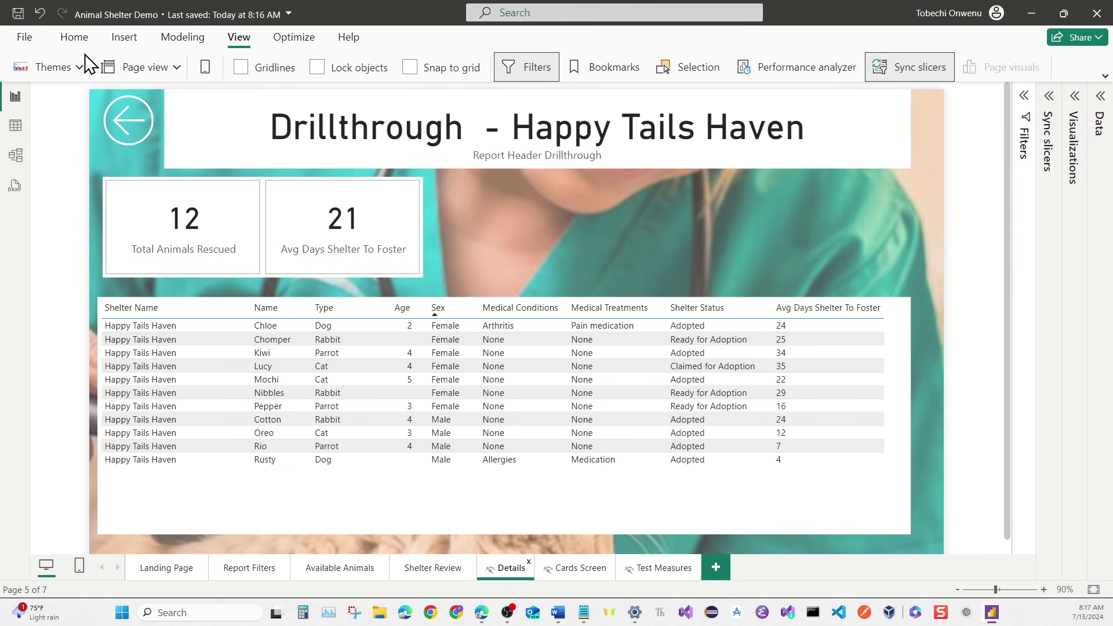
# Publish the Animal Shelter Demo report to My workspace and dismiss the publishing dialog.
pyautogui.click(75, 34)
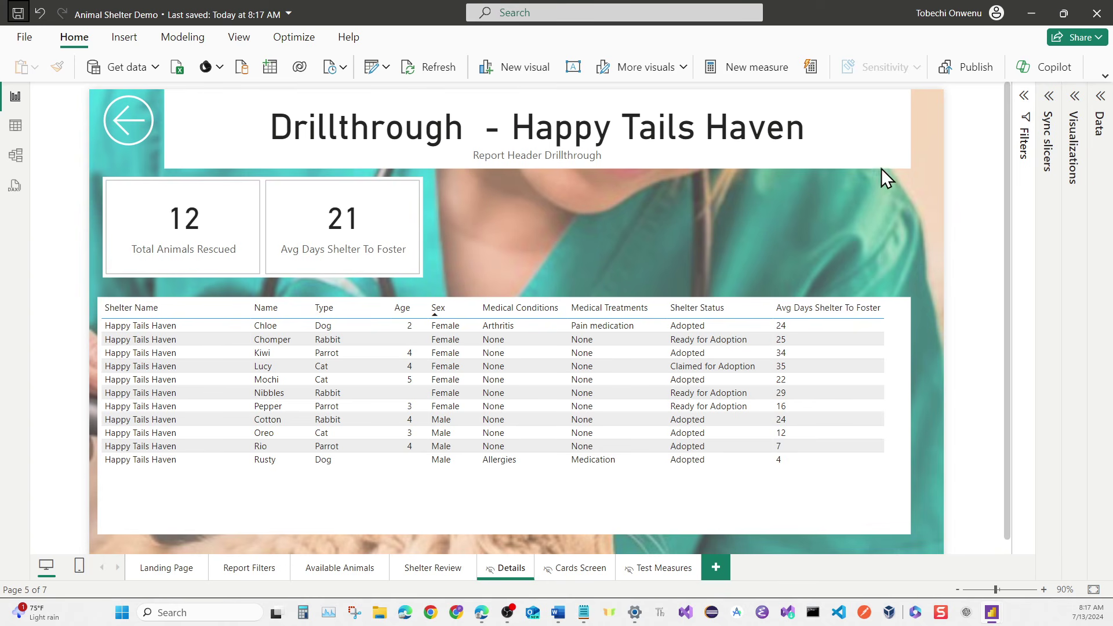
pyautogui.click(962, 70)
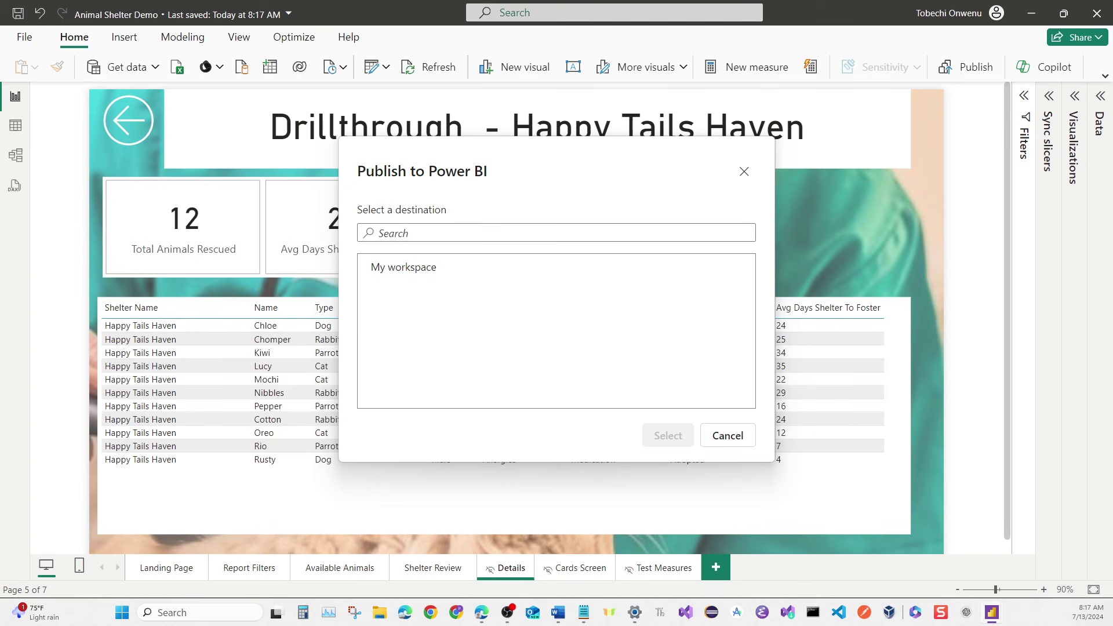
pyautogui.click(409, 278)
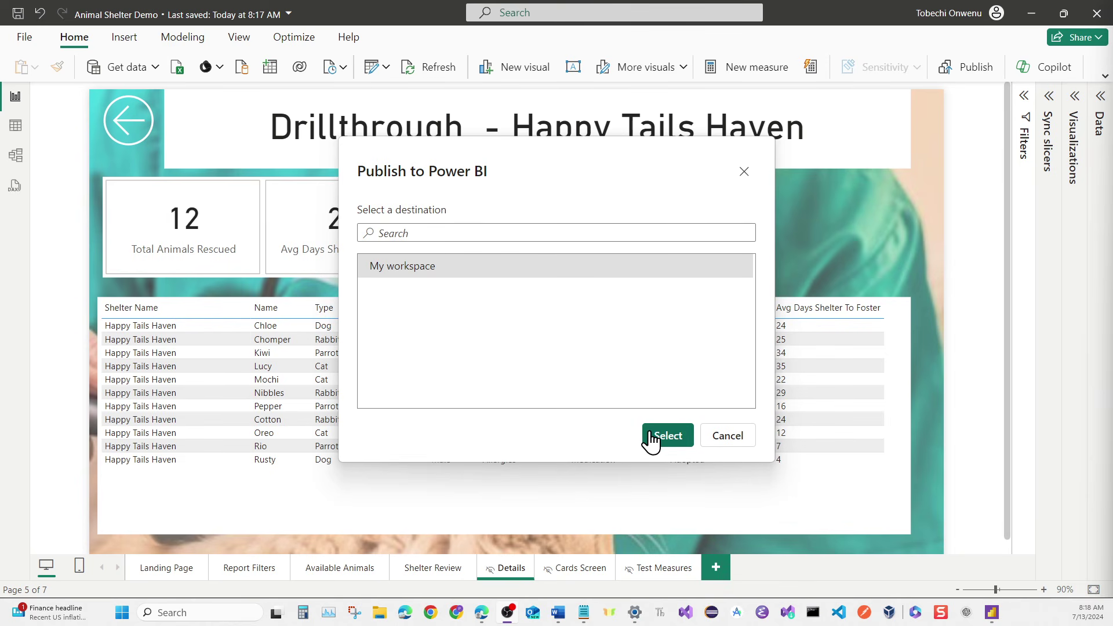
pyautogui.click(667, 436)
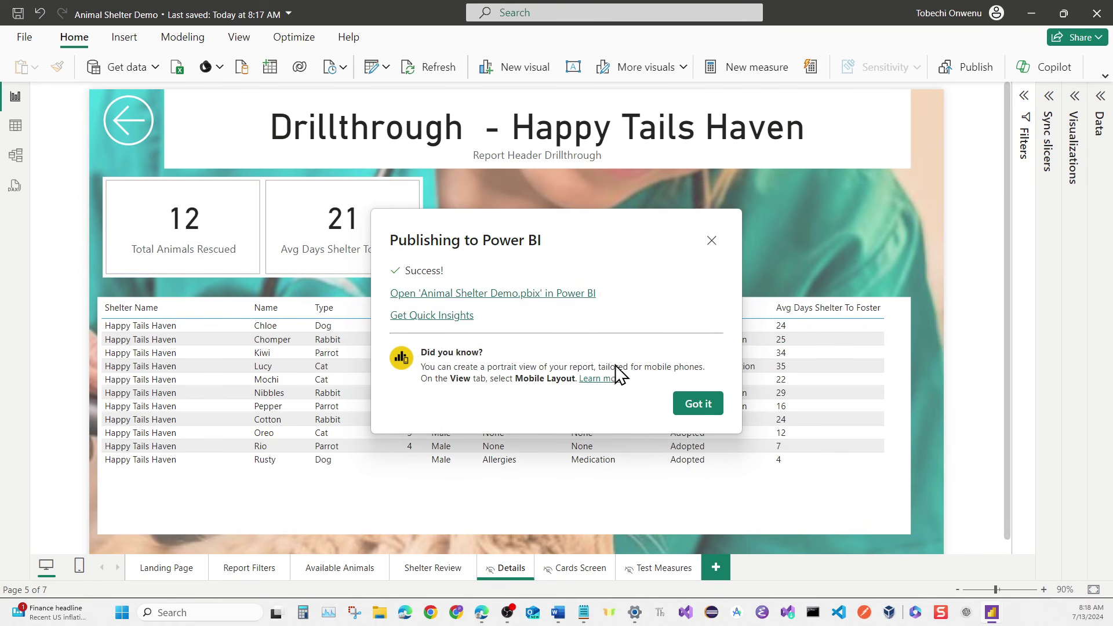
pyautogui.click(691, 409)
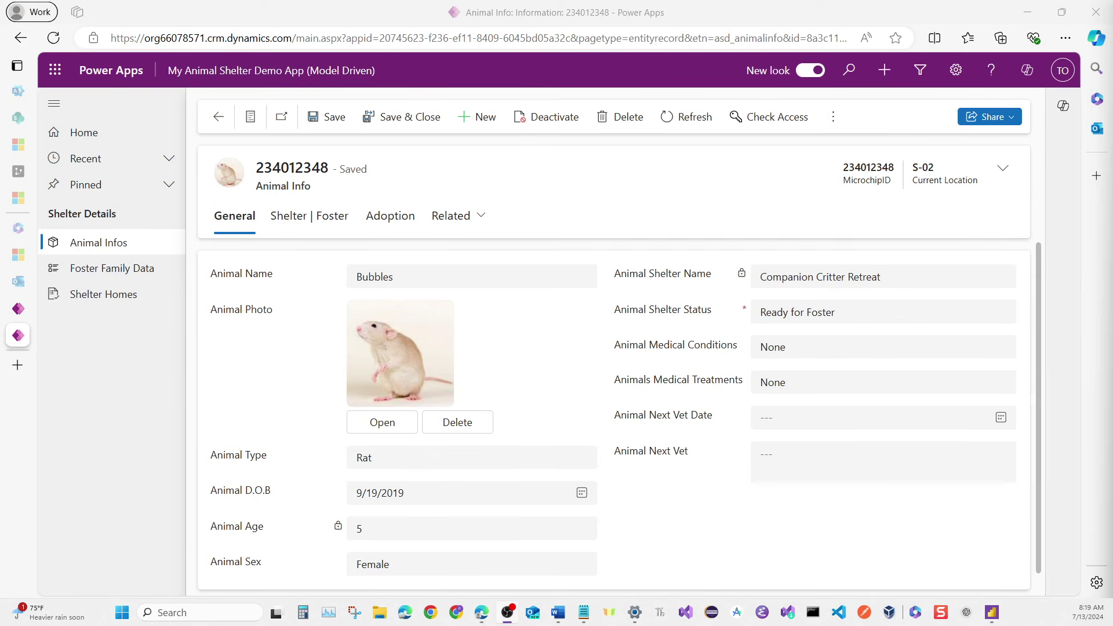
# In the Edge browser, close the Animal Info record's page and open Power BI from the Microsoft 365 app launcher.
pyautogui.moveTo(35, 327)
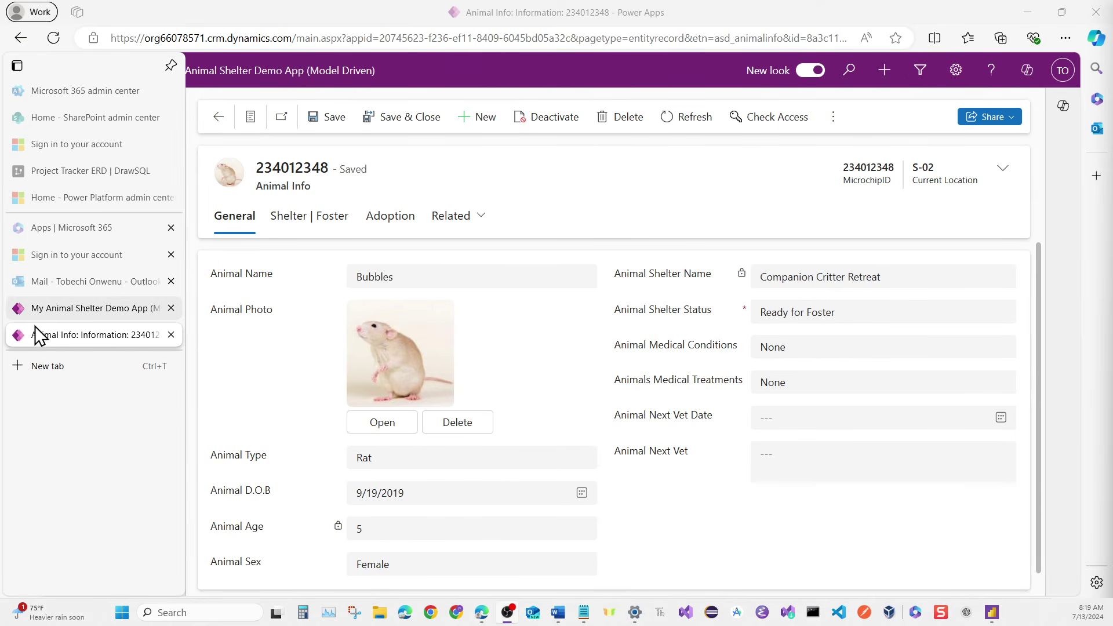
pyautogui.click(174, 334)
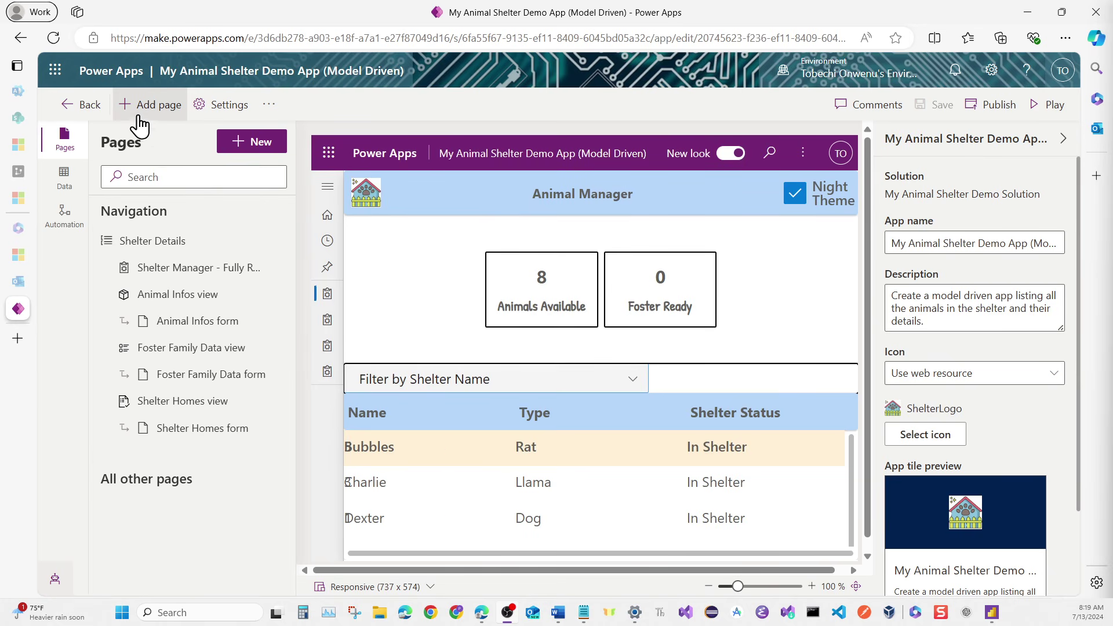
pyautogui.click(55, 73)
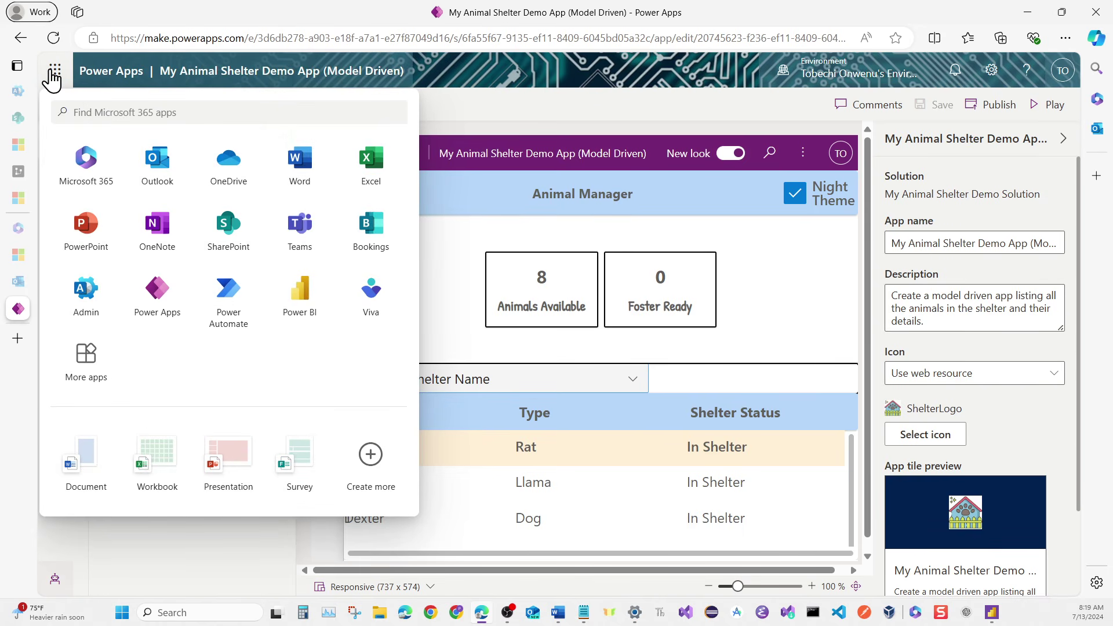
pyautogui.click(295, 293)
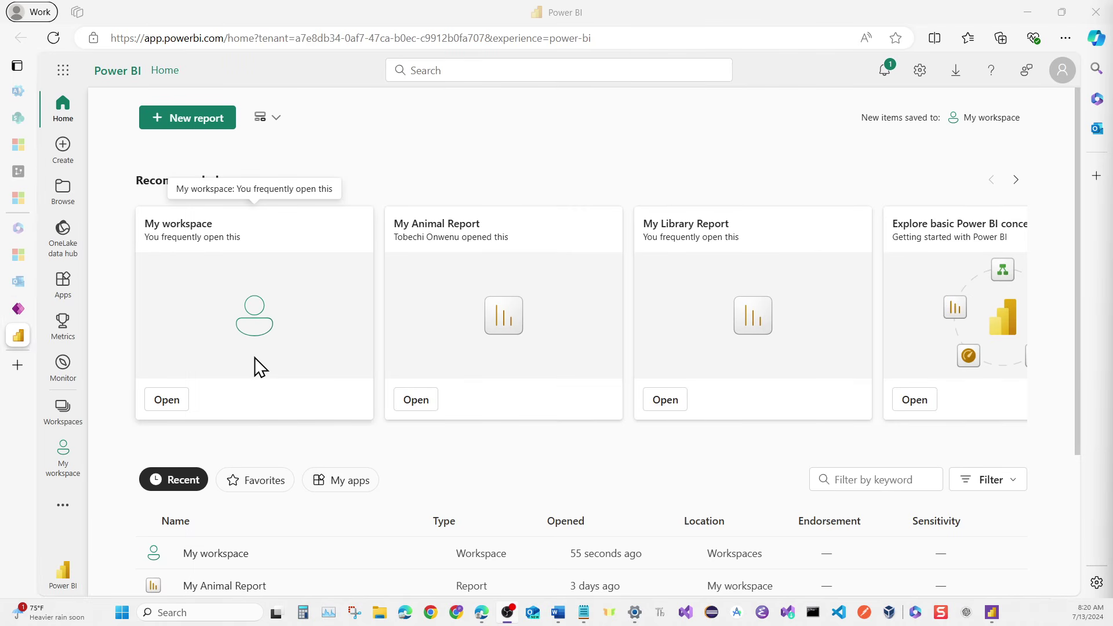
# Open the published Animal Shelter Demo report from My workspace.
pyautogui.scroll(-2, 312, 417)
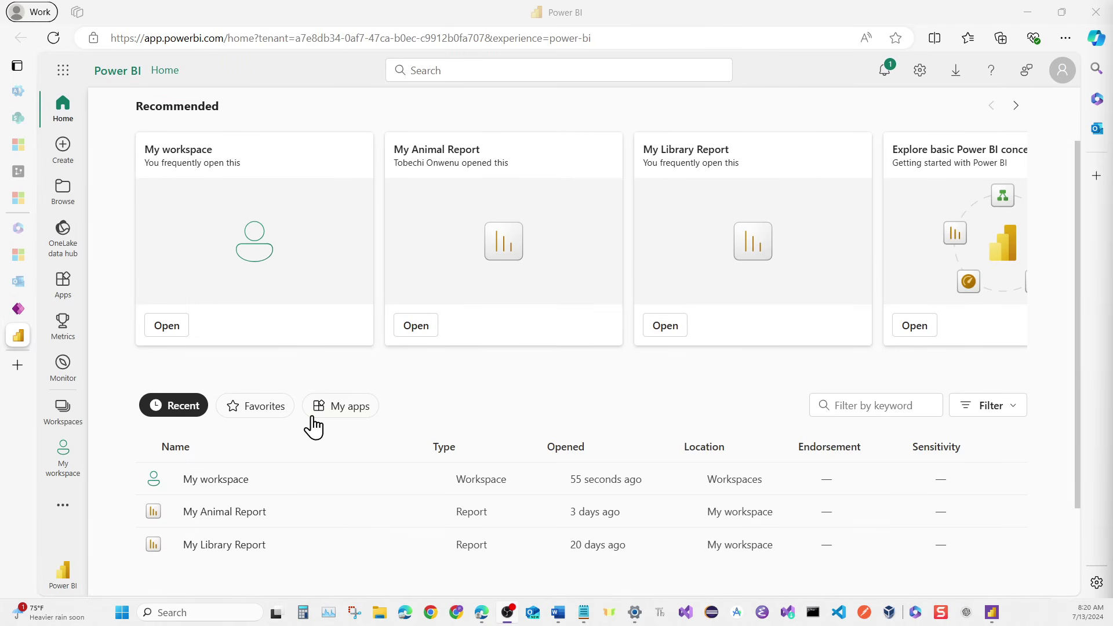
pyautogui.click(235, 494)
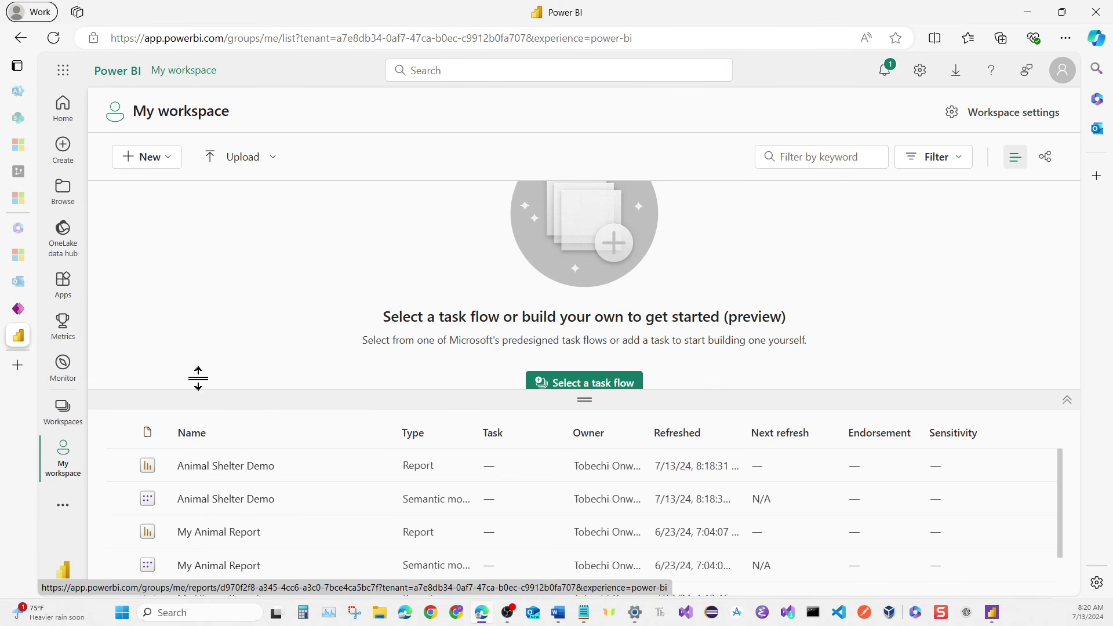
pyautogui.click(221, 469)
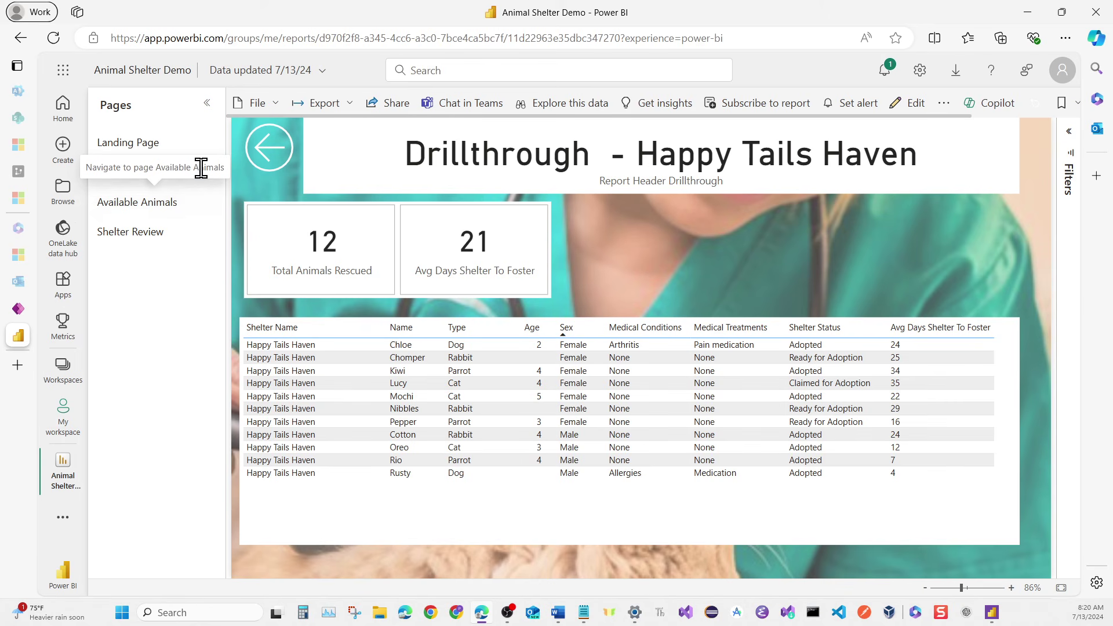
# Review the published report's Landing Page, Report Filters, Available Animals and Shelter Review pages in turn.
pyautogui.click(147, 153)
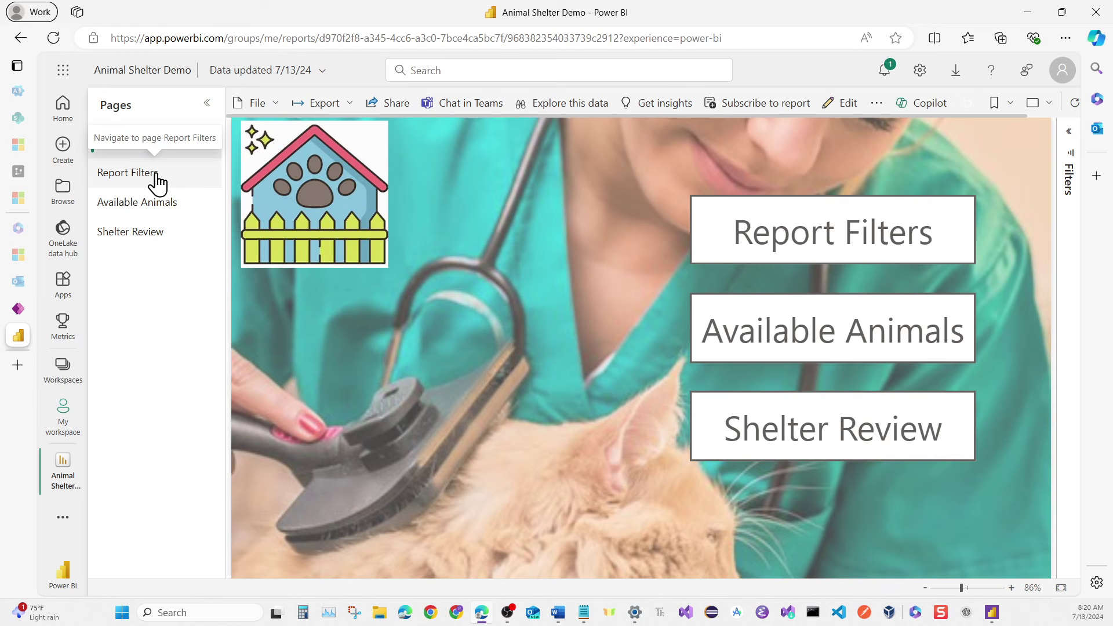
pyautogui.click(155, 180)
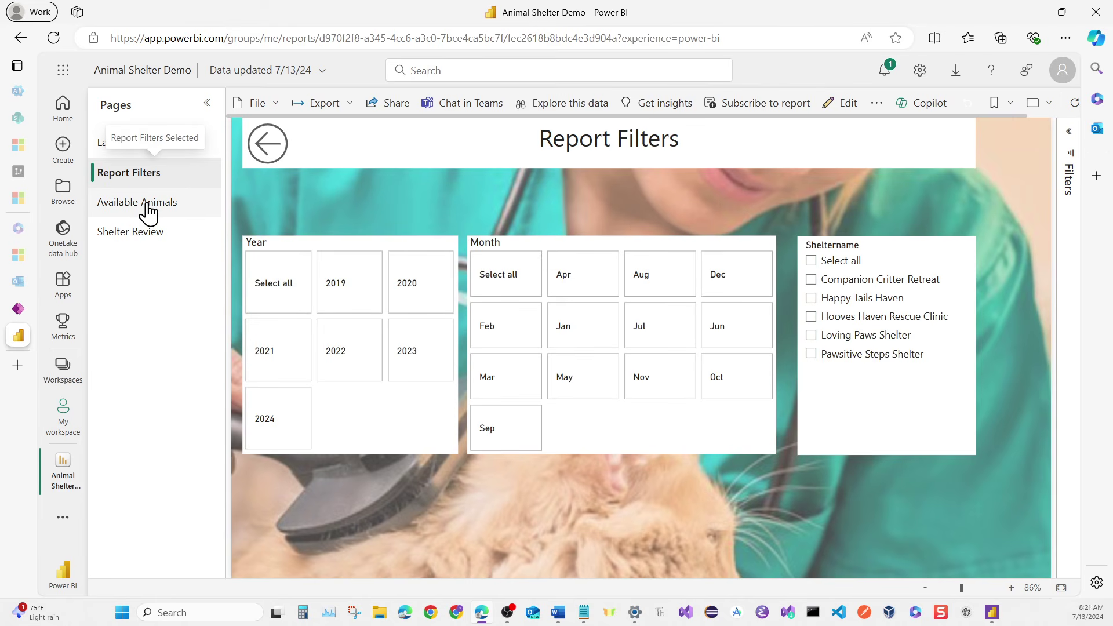
pyautogui.click(147, 210)
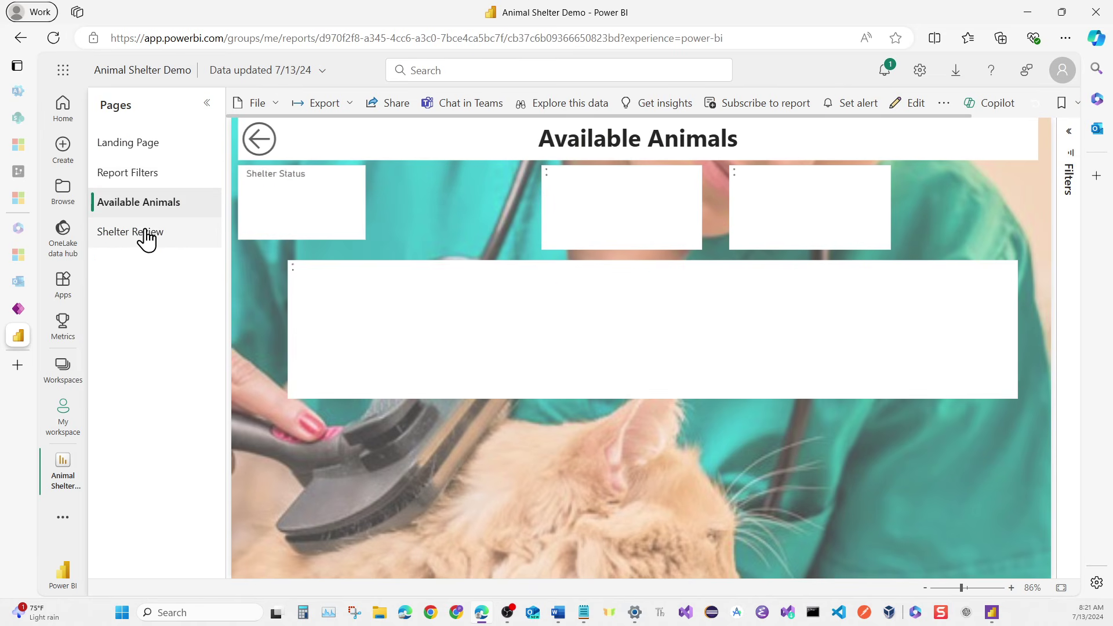
pyautogui.click(145, 232)
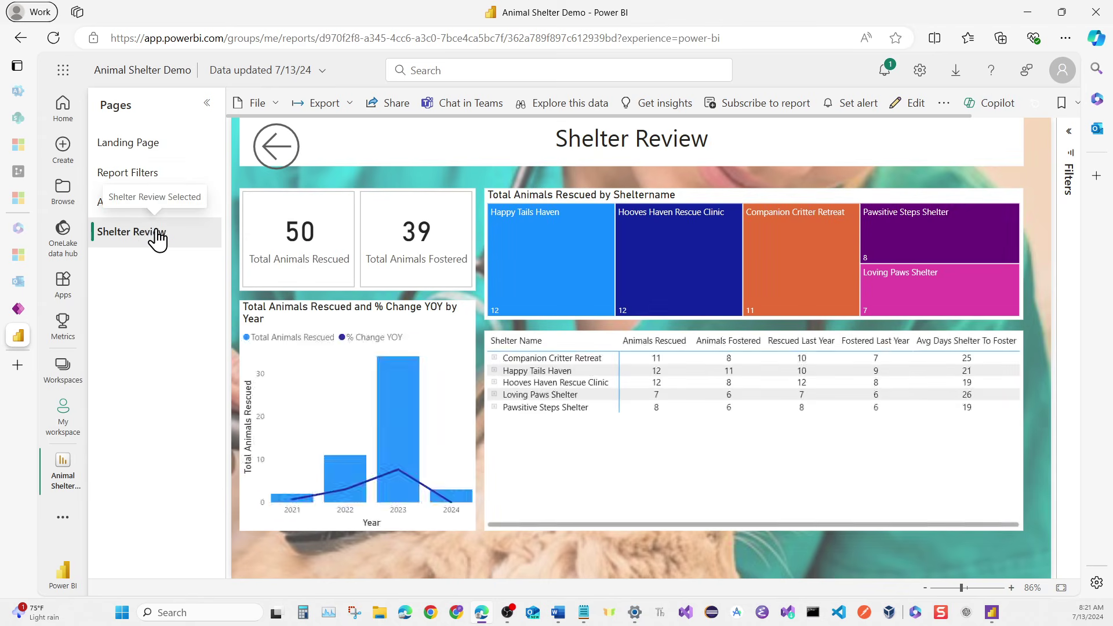
# Drill through from Happy Tails Haven in the Shelter Review table to the Details page and examine its animal records.
pyautogui.rightClick(503, 370)
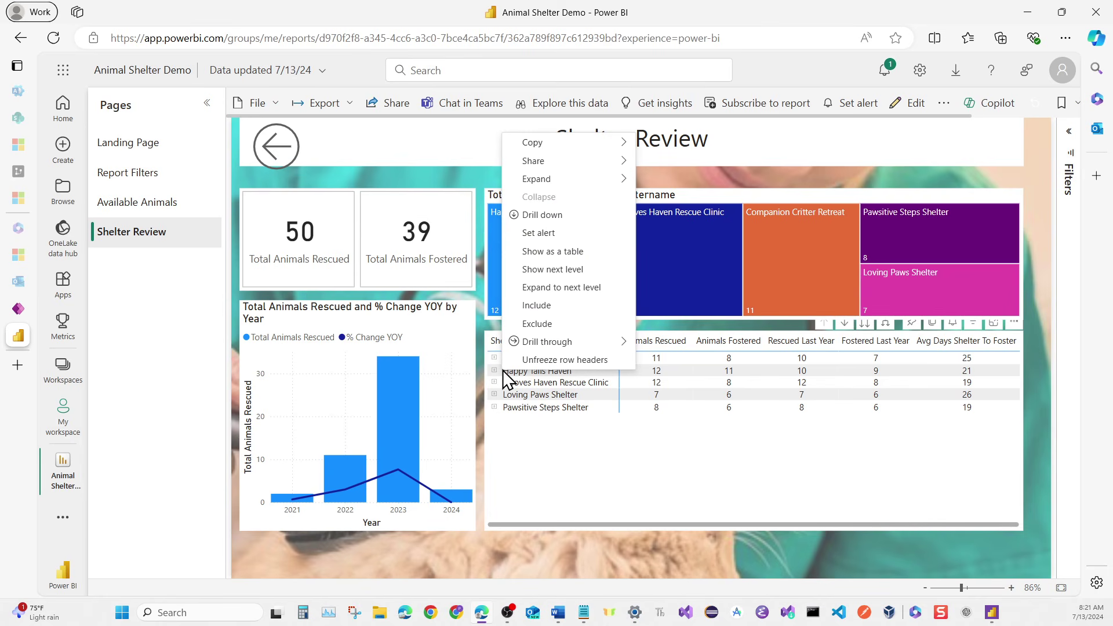
pyautogui.moveTo(550, 346)
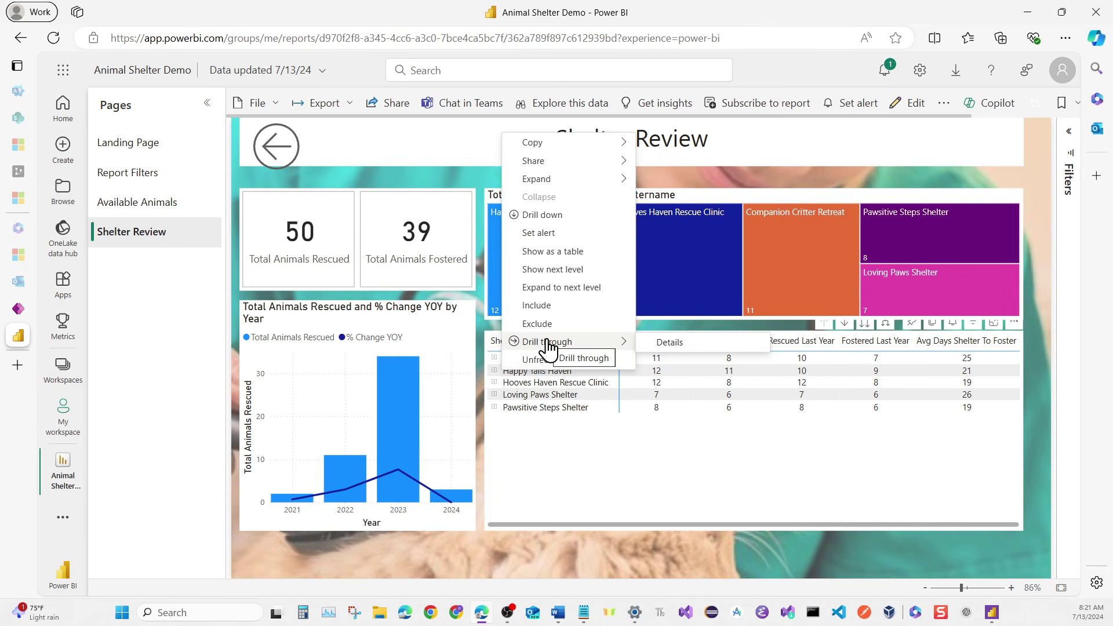
pyautogui.click(679, 343)
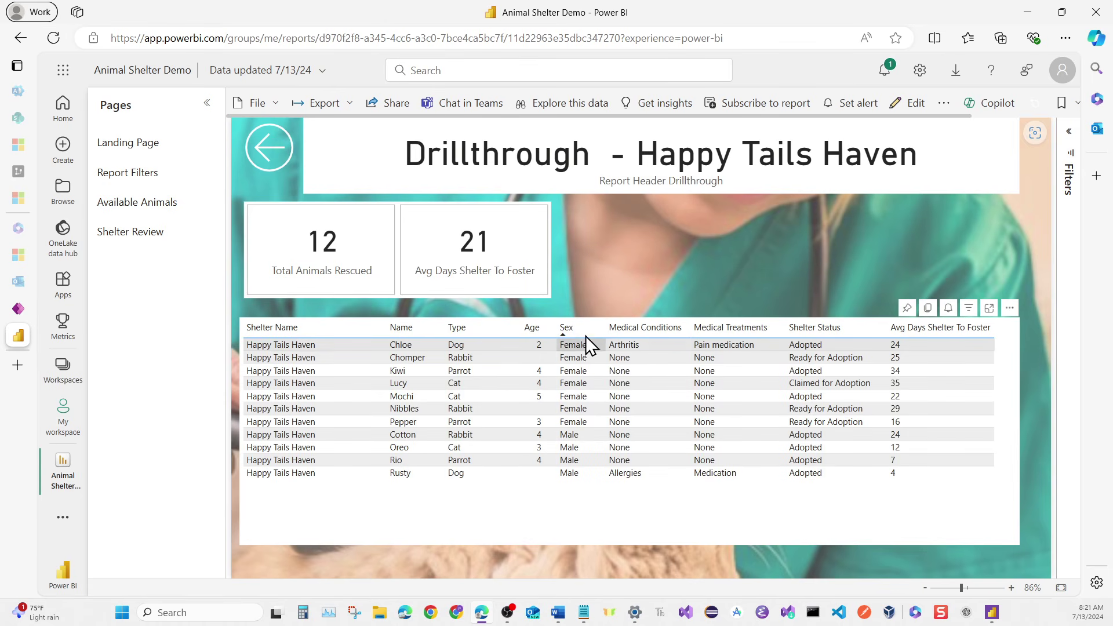
pyautogui.click(568, 328)
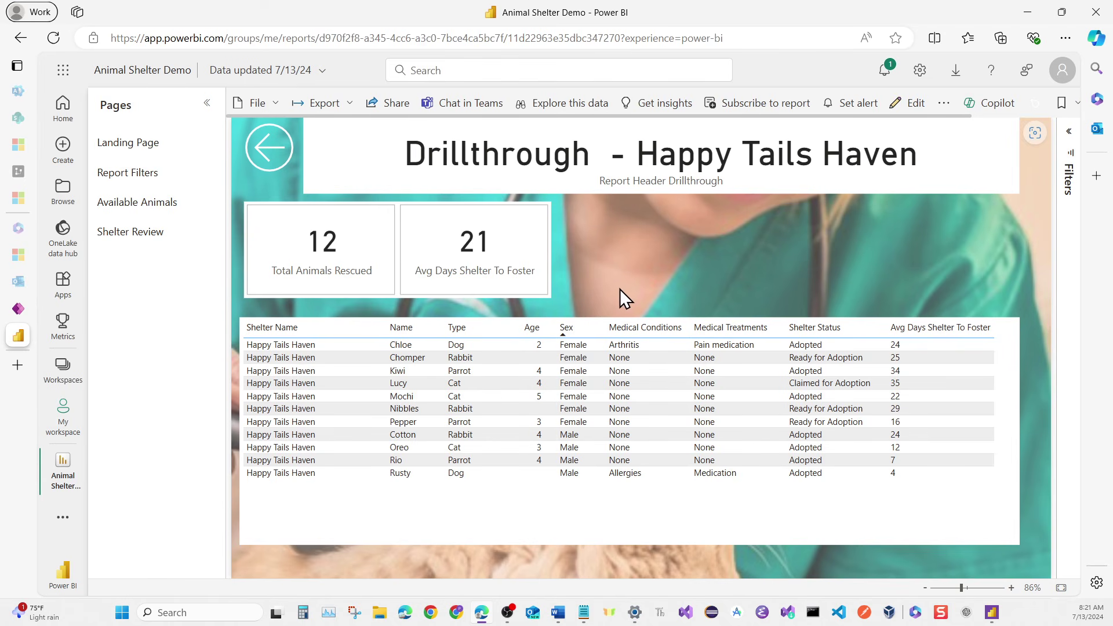